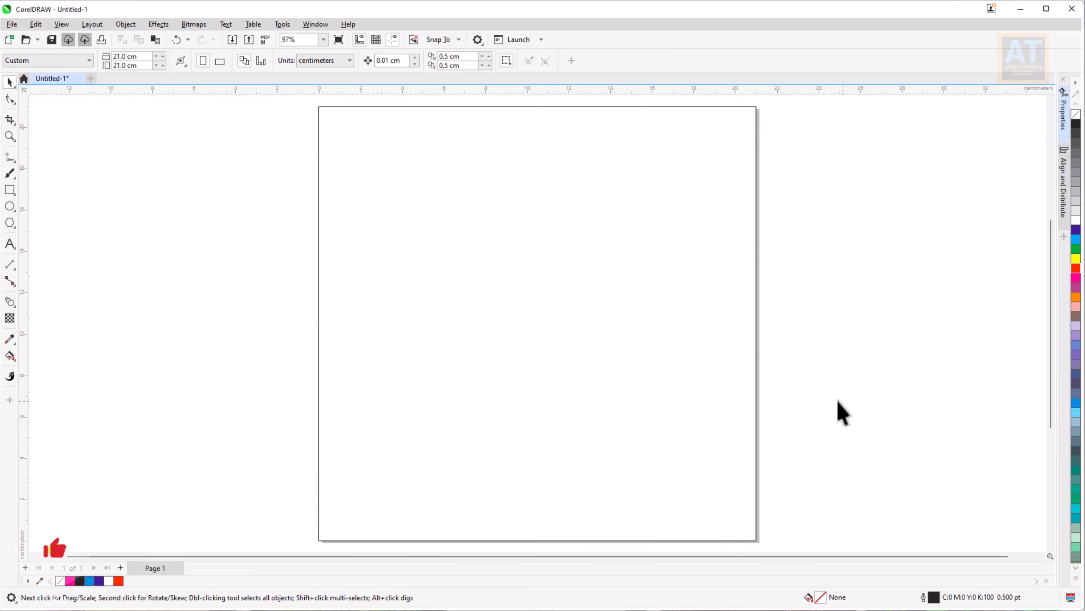
Apply a vertical linear fountain fill to the page-sized rectangle, with its end colour set to C27 M100 Y100 K35
left_click(592, 324)
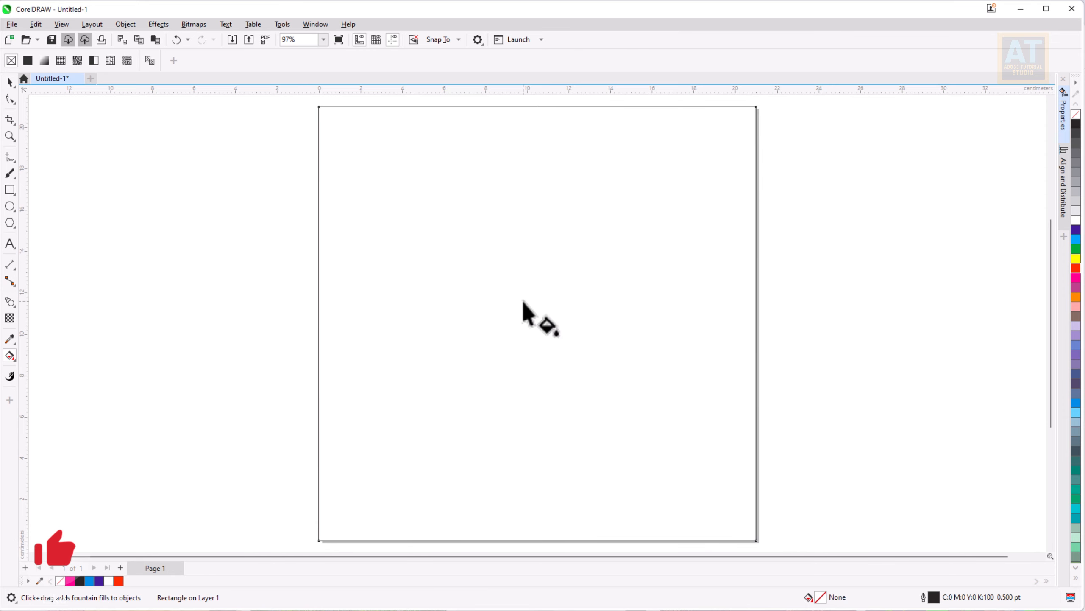
left_click_drag(523, 302, 523, 508)
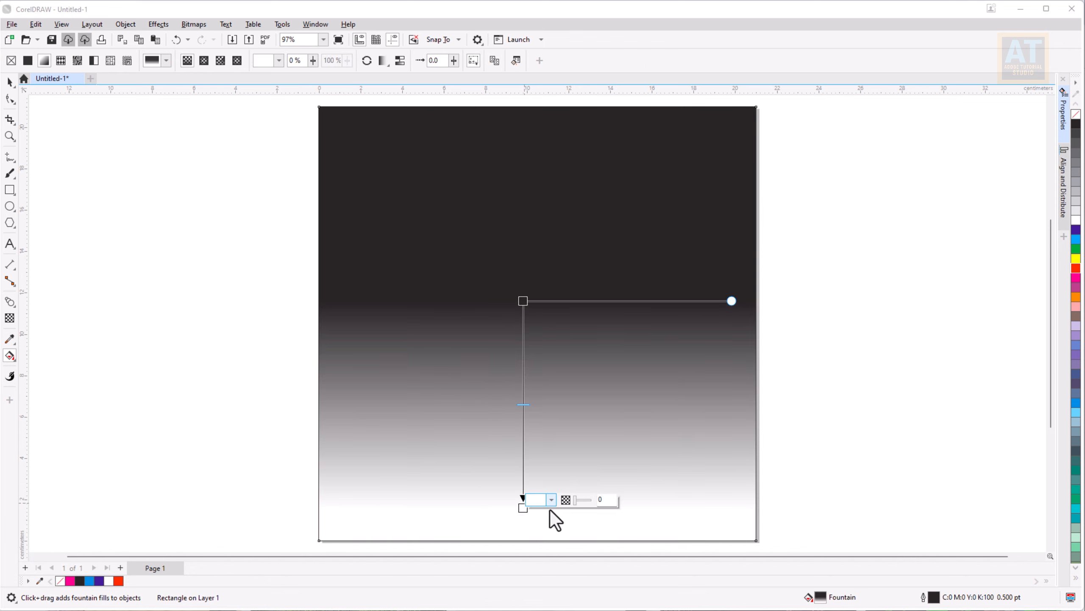
left_click(550, 500)
left_click(604, 400)
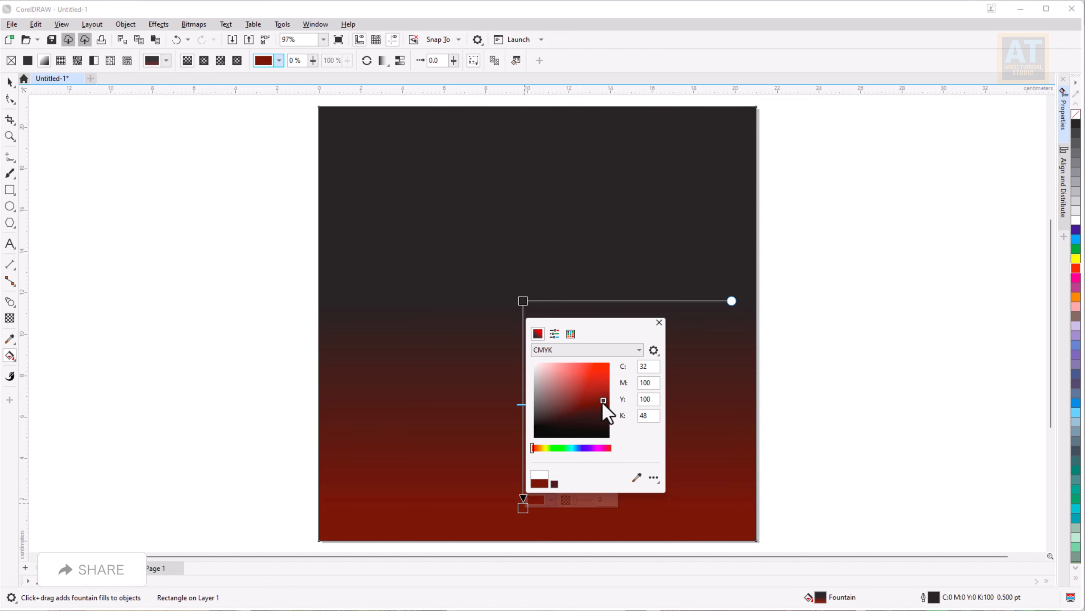
left_click(605, 398)
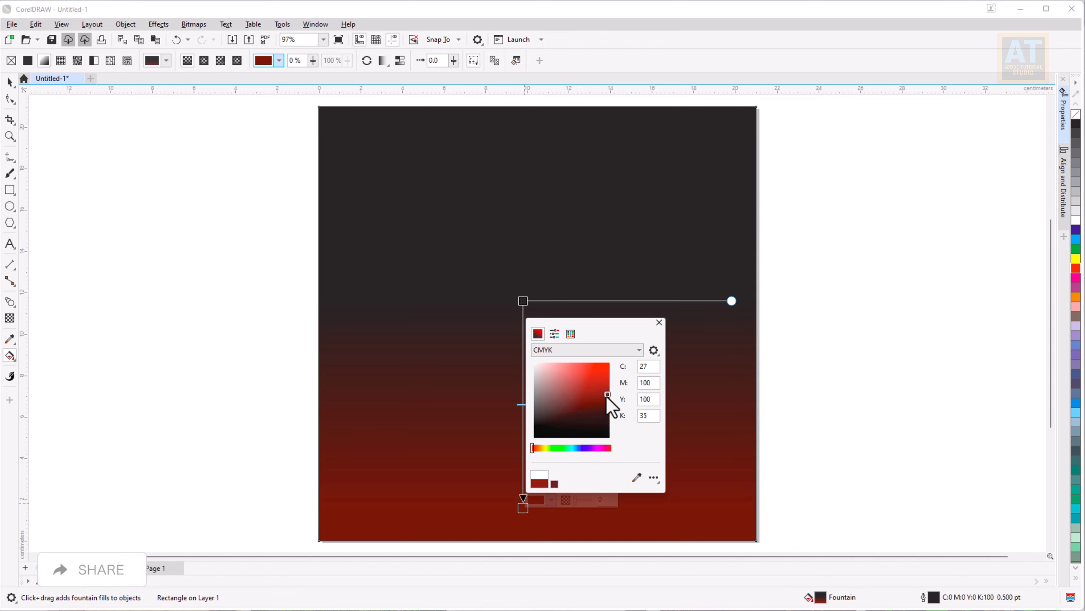
Set the start colour of the rectangle's fountain fill to C0 M100 Y59 K0
left_click(524, 301)
left_click(551, 292)
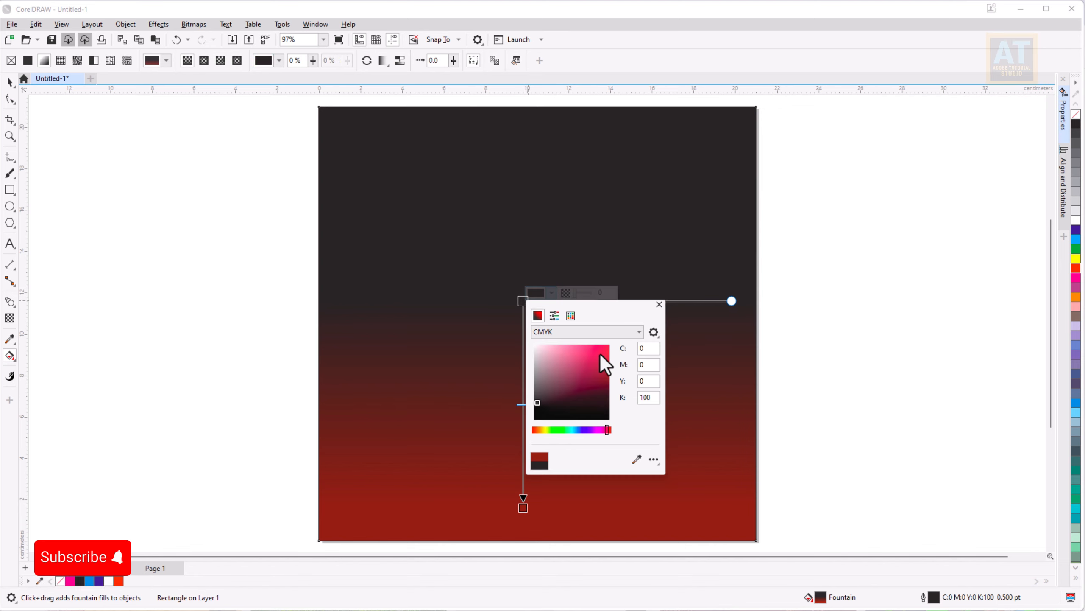
left_click(610, 345)
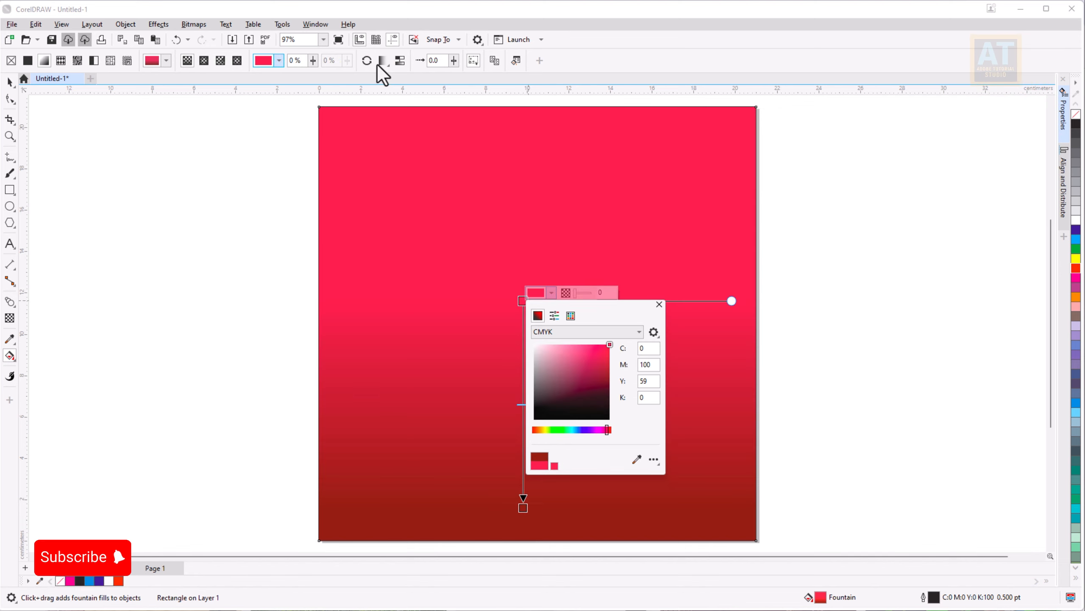
Convert the fill to a radial fountain centred on the page, enlarge it nearly to the page edges, and reverse its colours
left_click(205, 61)
left_click(205, 61)
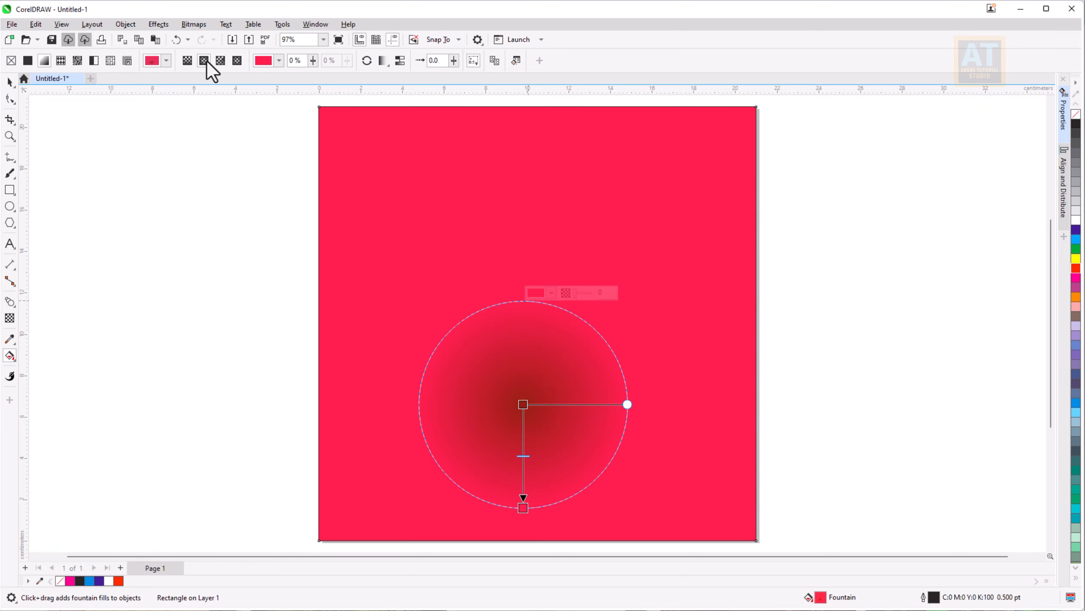
left_click_drag(523, 401, 525, 228)
left_click_drag(524, 400, 530, 273)
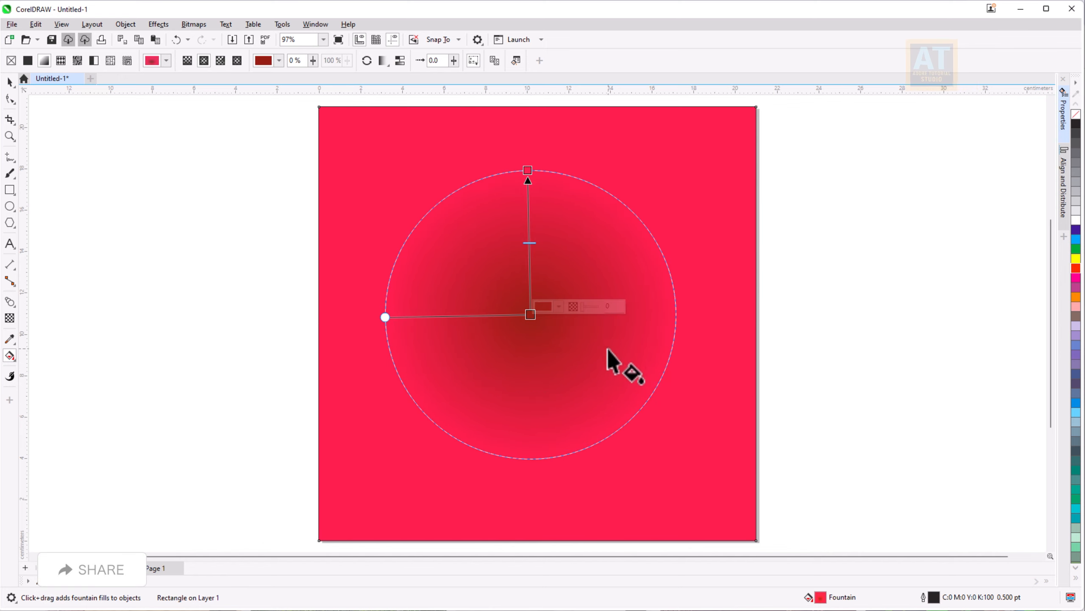
left_click_drag(528, 170, 533, 116)
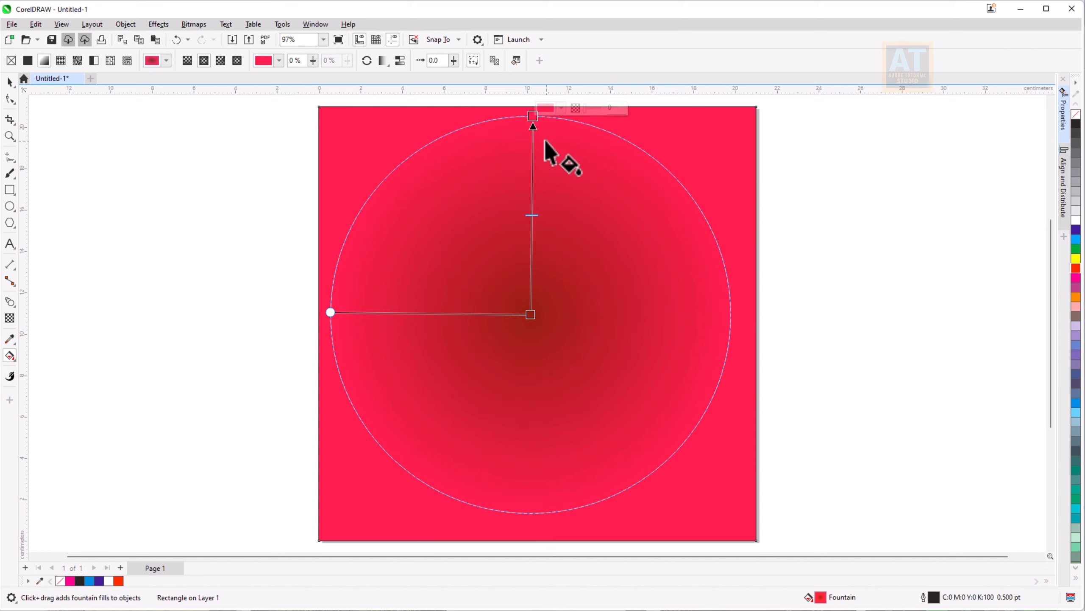
left_click(366, 60)
left_click_drag(530, 314, 531, 319)
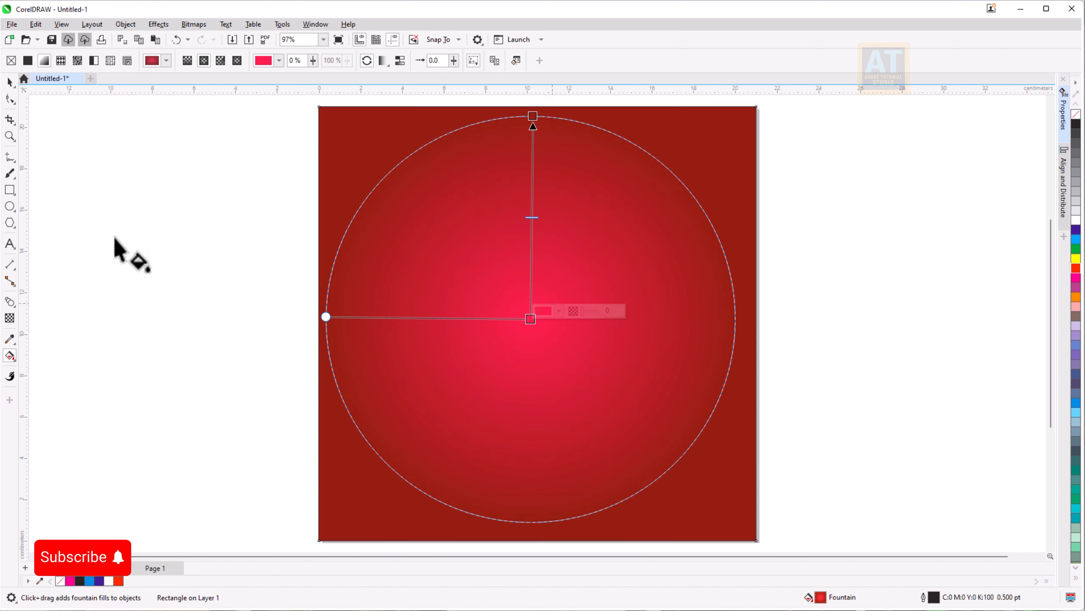
Draw a narrow vertical white rectangle about 0.74 cm wide and 16.25 cm tall beside the page's left edge
left_click(9, 81)
left_click(53, 216)
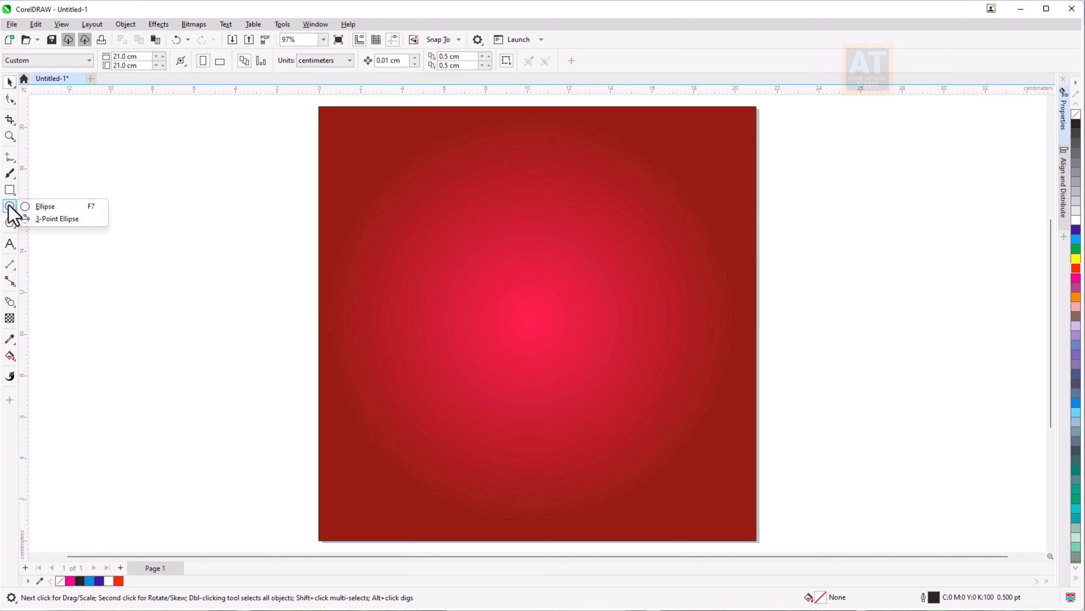
left_click(15, 193)
left_click(28, 190)
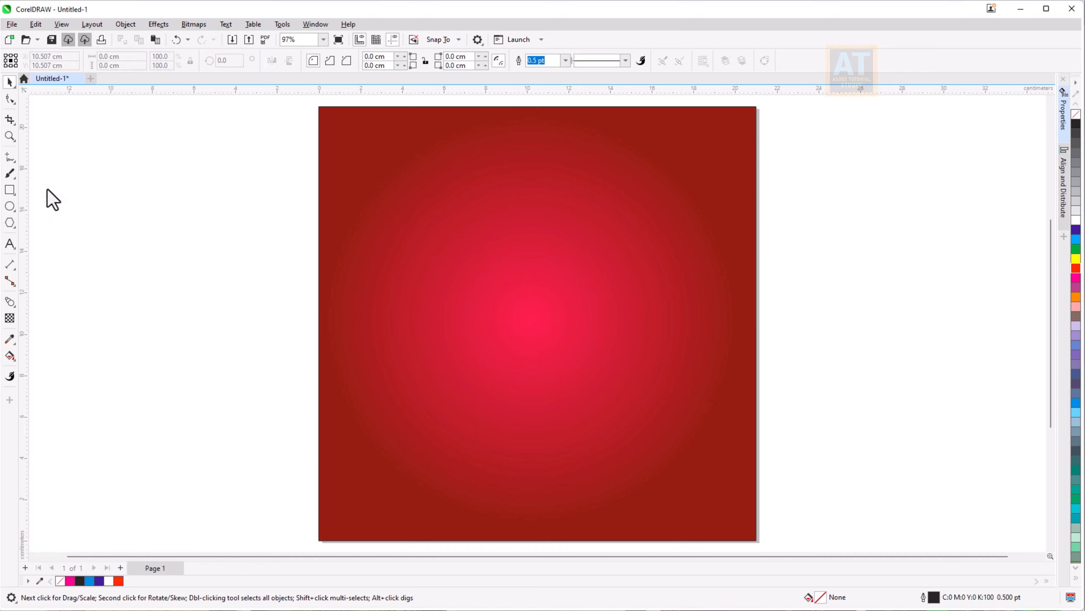
left_click_drag(230, 126, 246, 465)
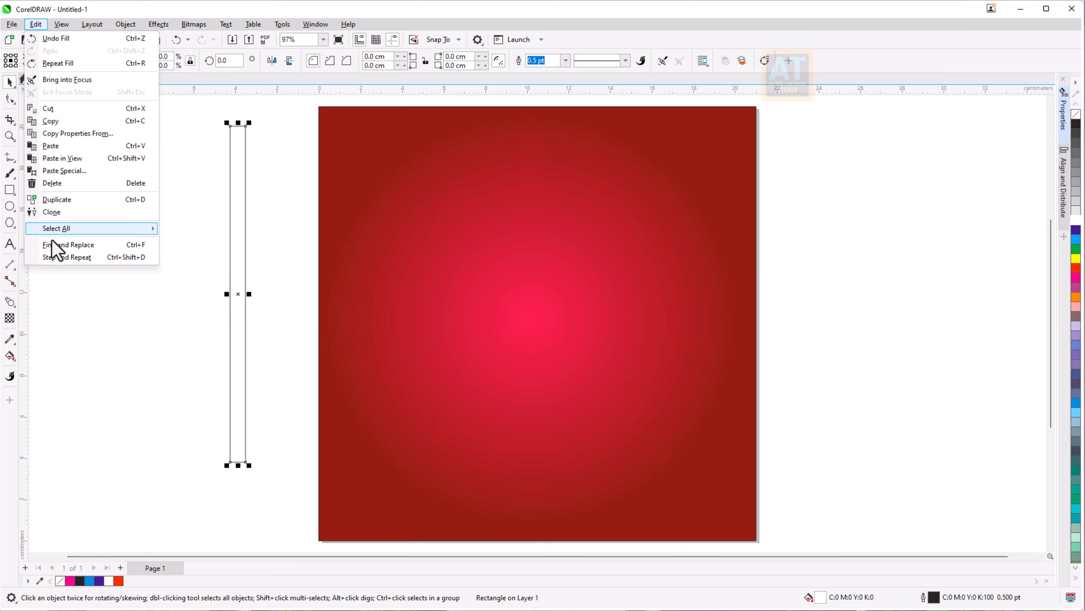
Set up Step and Repeat for the narrow rectangle with 0.2 cm horizontal spacing between objects, directed right
left_click(64, 257)
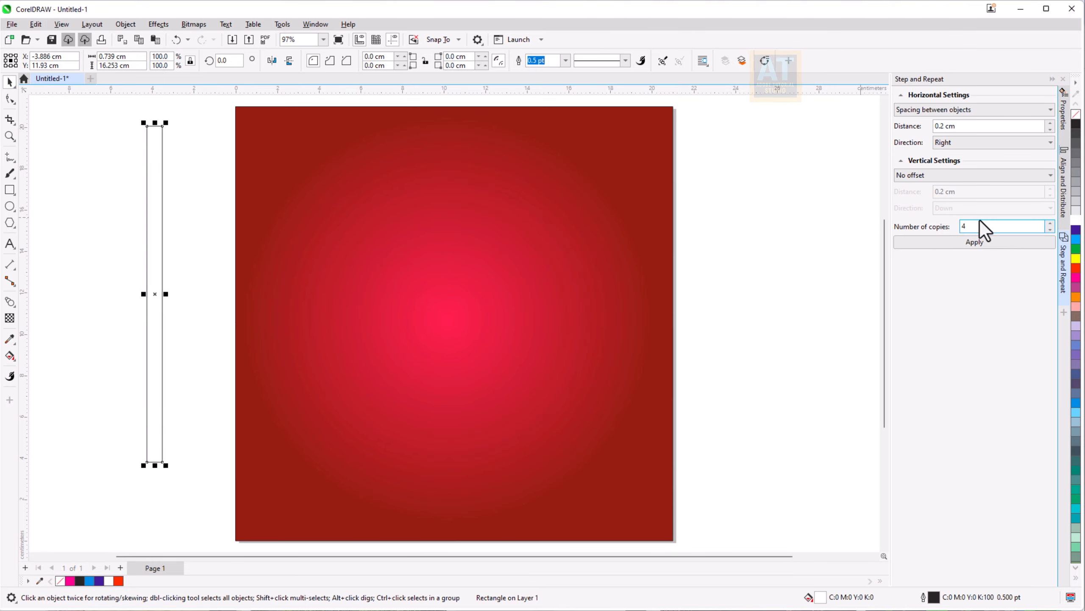
left_click(954, 126)
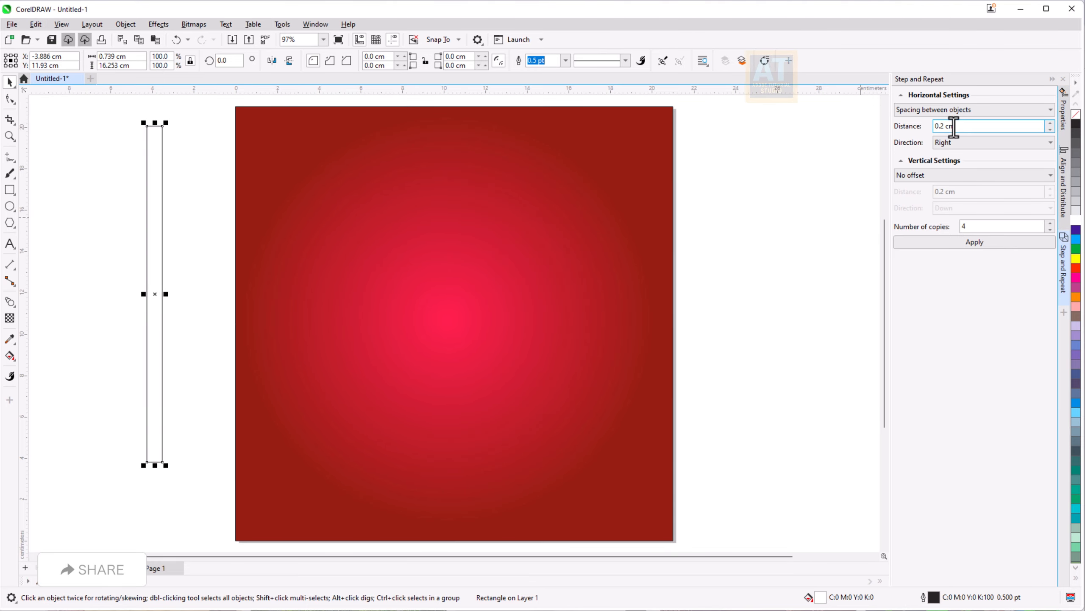
left_click(965, 110)
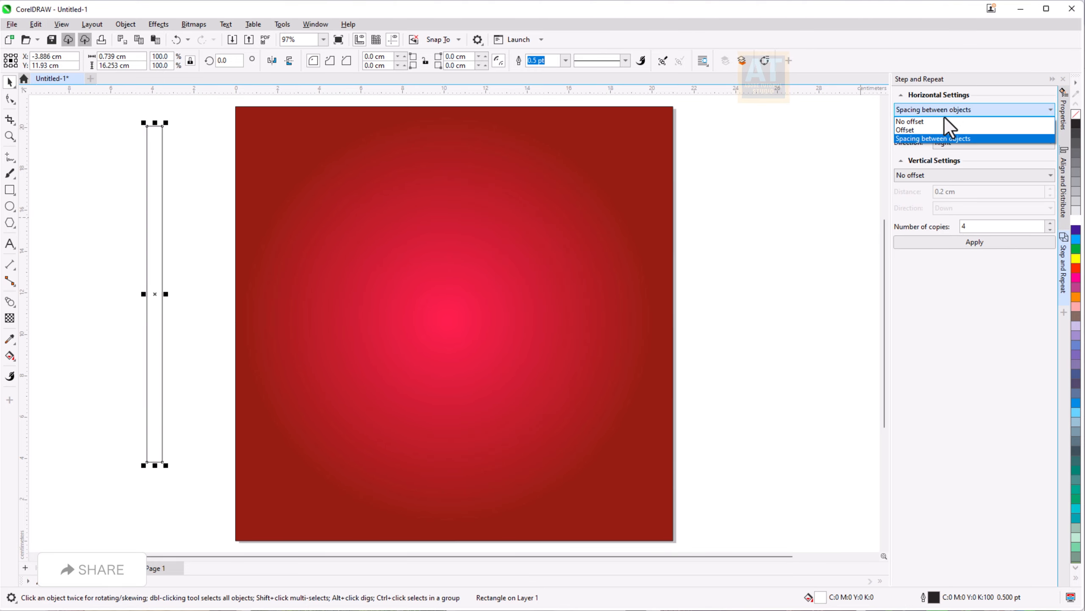
left_click(915, 139)
left_click(951, 145)
left_click(942, 161)
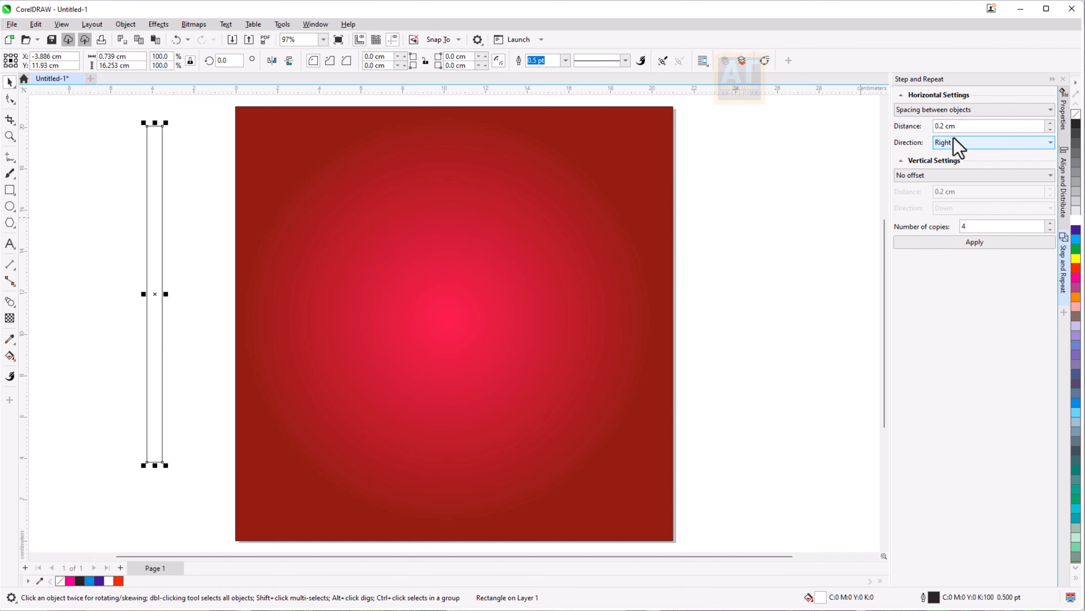
Use no vertical offset and apply 4 copies repeatedly until the row of strips extends across the page
left_click(951, 127)
left_click(961, 175)
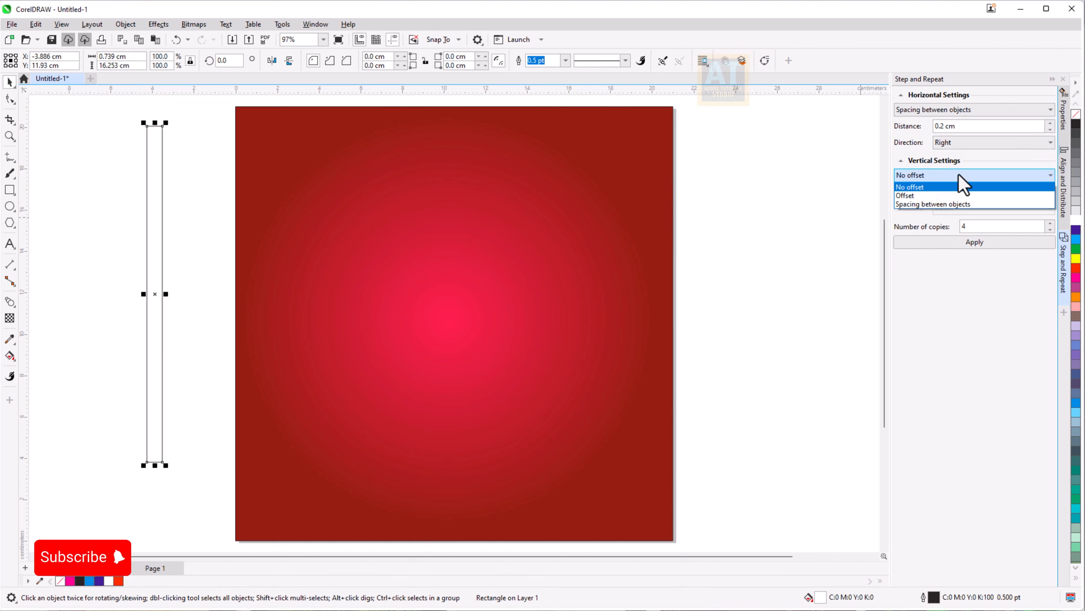
left_click(920, 187)
left_click(965, 243)
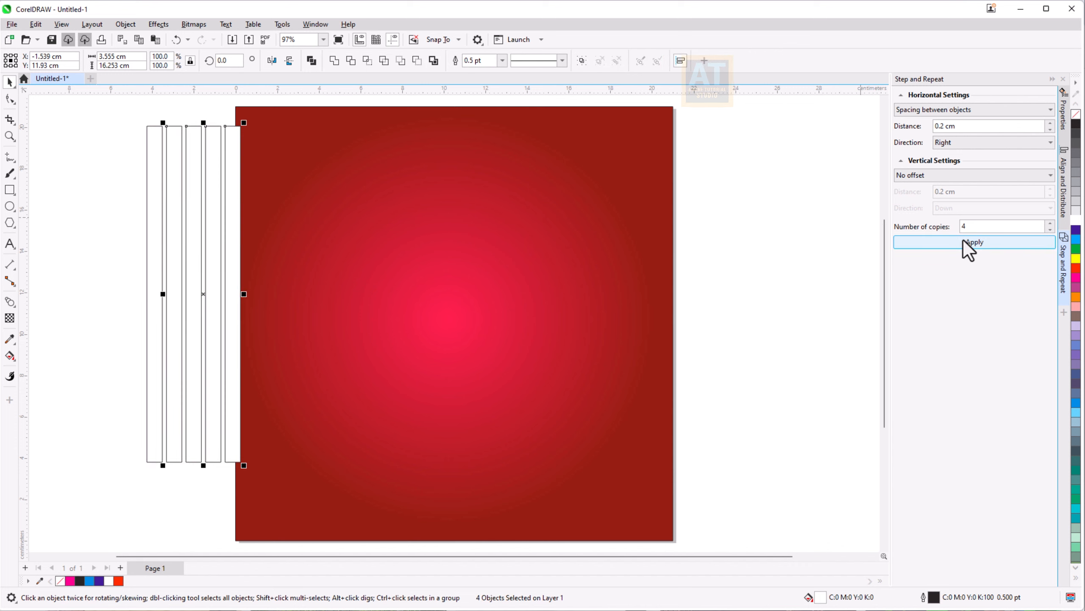
left_click(964, 241)
left_click(963, 240)
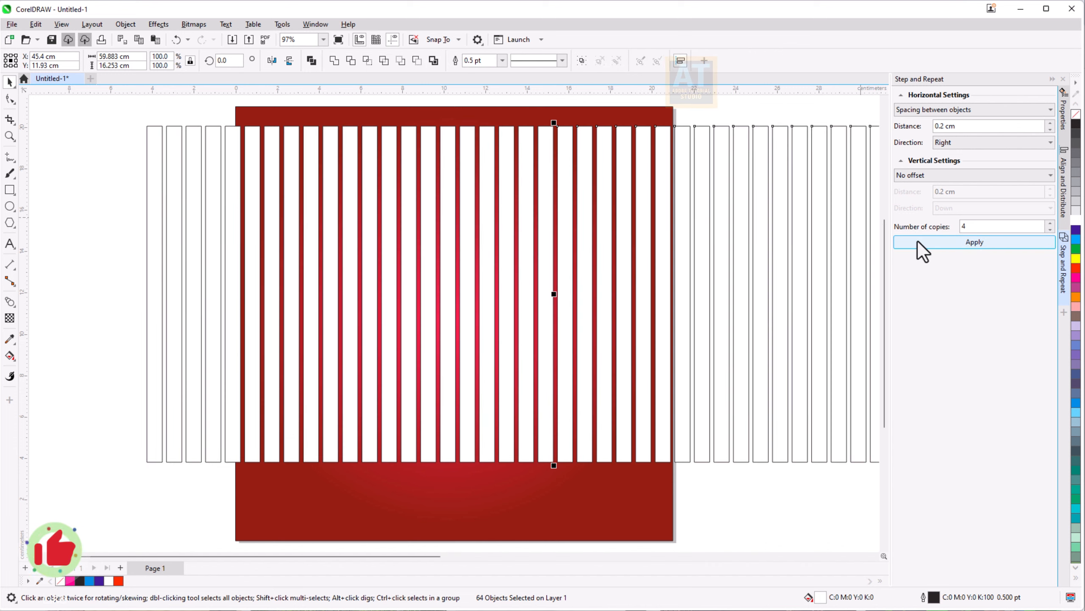
Undo the excess copies and group the 21 remaining strips
scroll(747, 271, "down", 1)
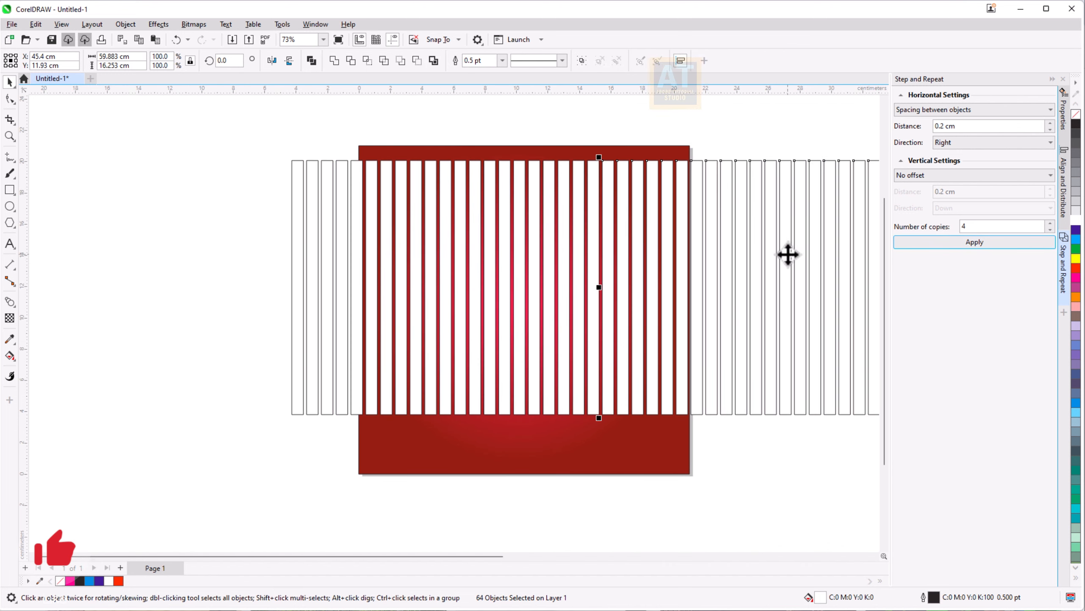
key("ctrl+z")
left_click_drag(245, 150, 639, 437)
left_click(583, 60)
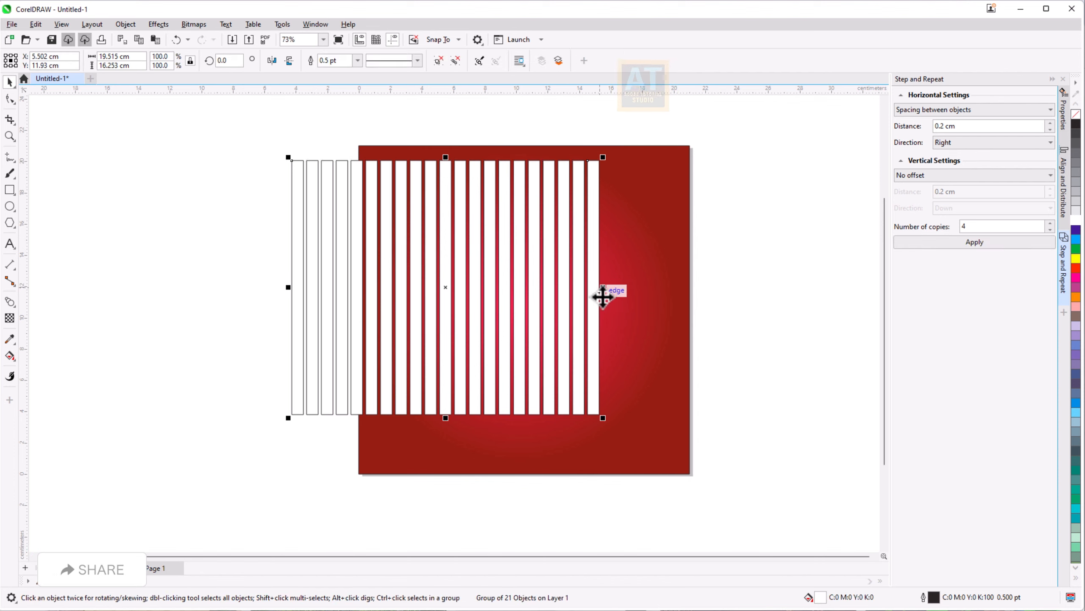
Stretch the strip group to about 28 cm tall, narrow it so each strip is about 0.58 cm wide, and remove its outline
left_click_drag(605, 288, 538, 286)
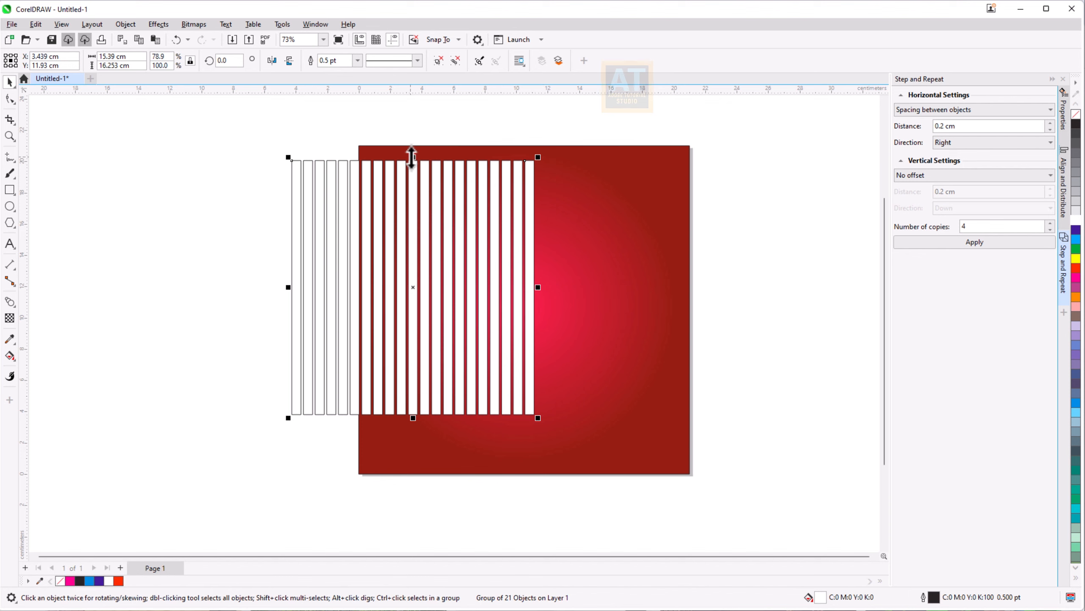
left_click_drag(412, 159, 402, 120)
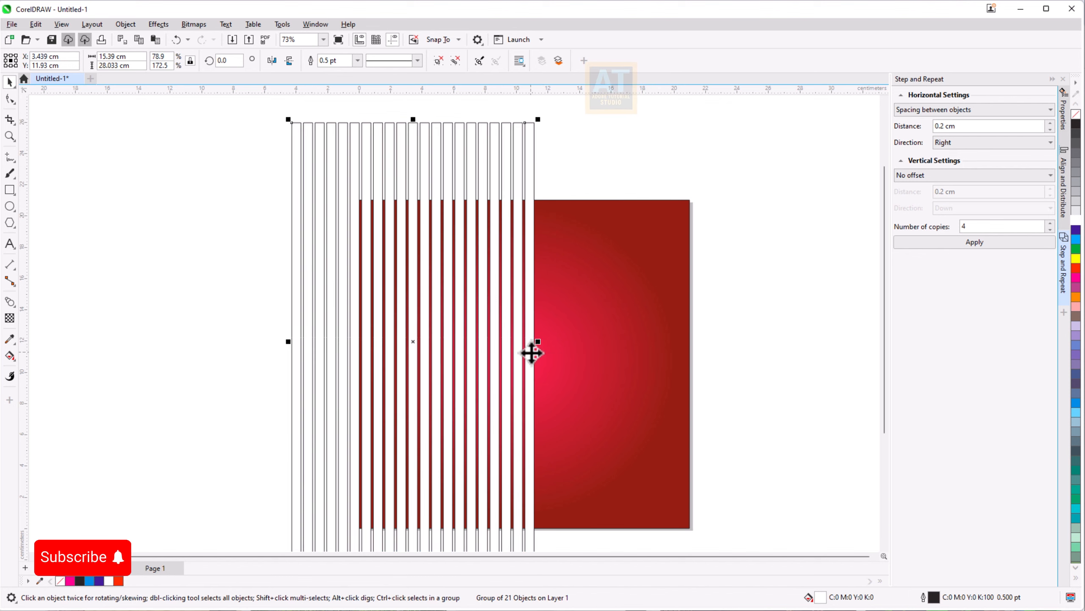
left_click_drag(539, 343, 575, 344)
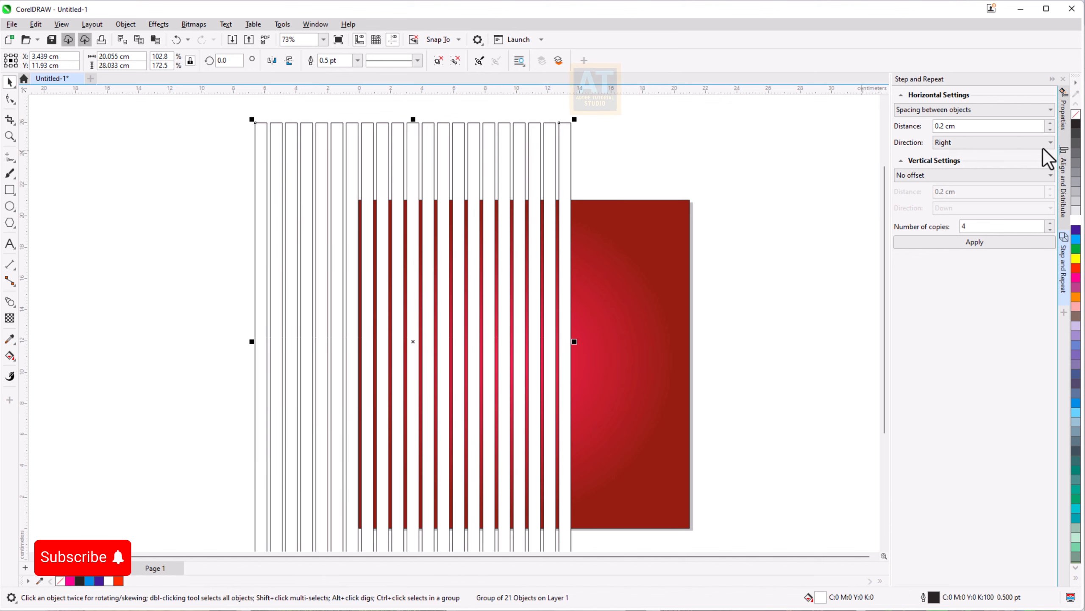
right_click(1076, 116)
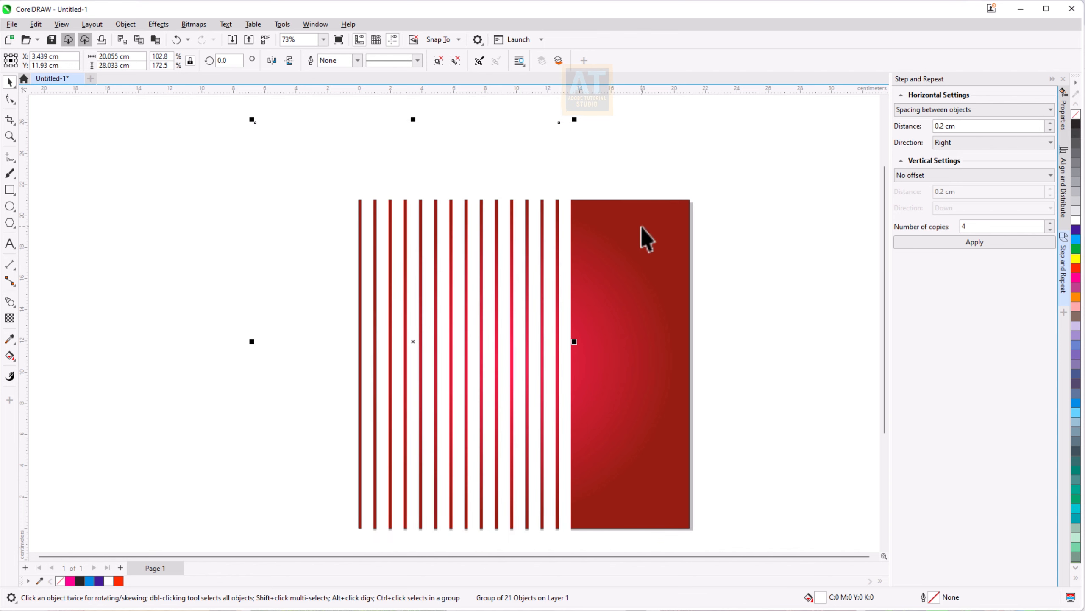
left_click_drag(575, 343, 498, 342)
Ungroup the strips and move the rightmost one farther right so the row spans about 18.6 cm
left_click(459, 65)
left_click_drag(490, 218, 541, 212)
scroll(541, 213, "down", 2)
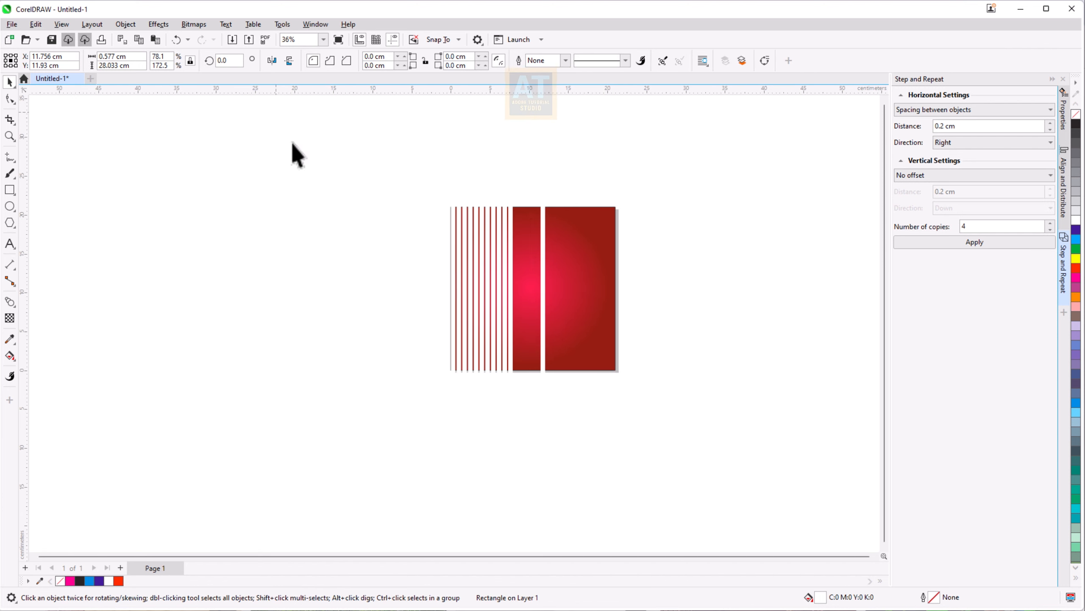
Distribute all 21 strips evenly in the horizontal direction and group them
left_click_drag(278, 122, 583, 478)
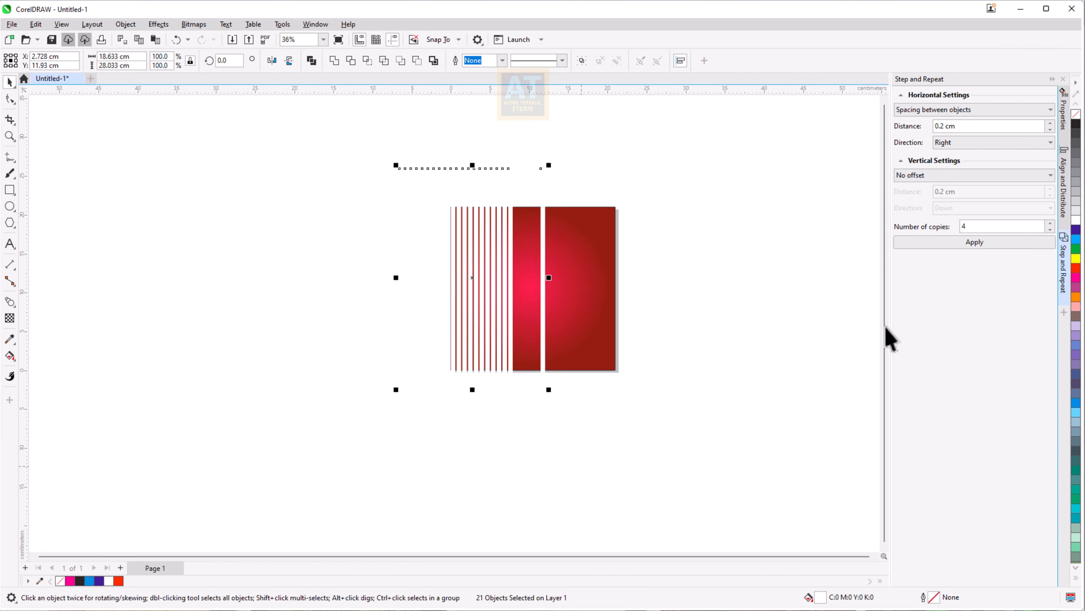
left_click(1051, 80)
left_click(1064, 194)
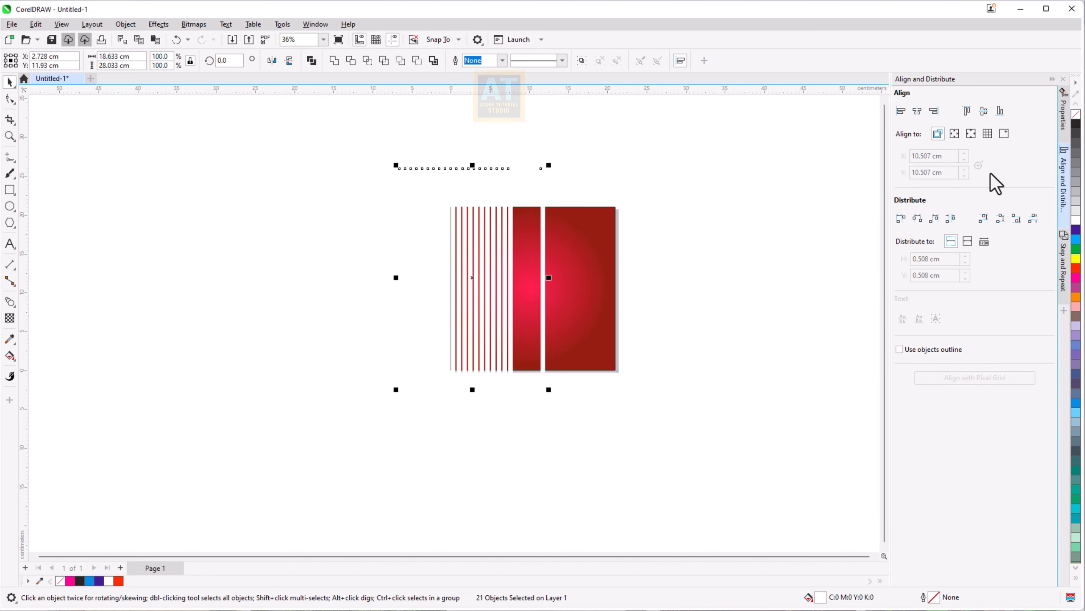
left_click(935, 221)
left_click(582, 61)
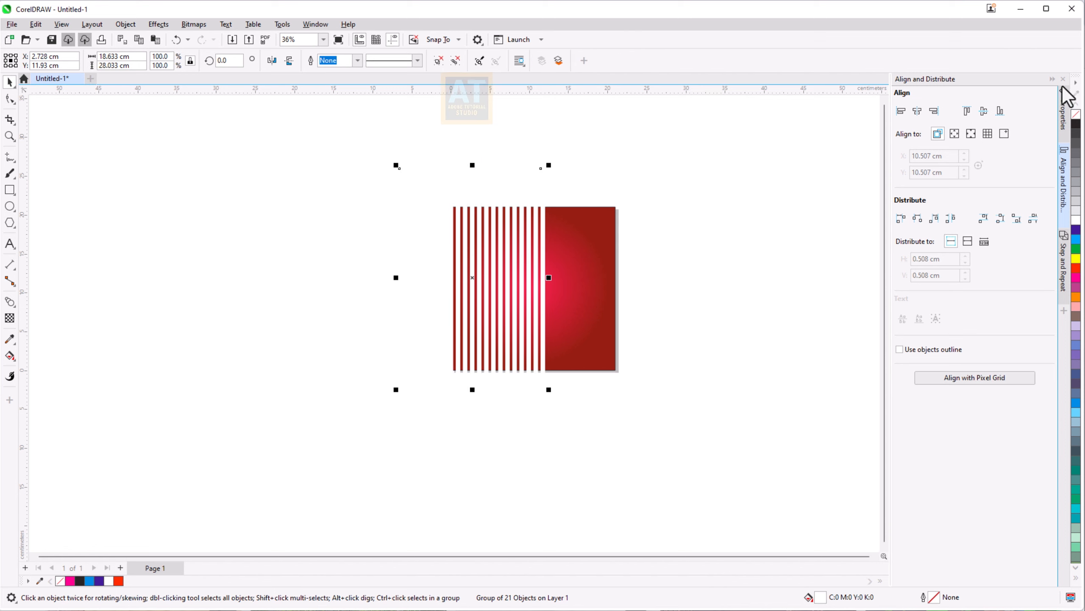
left_click(1052, 80)
Rotate the strip group by 45 degrees and place it over the middle of the page
scroll(523, 283, "up", 3)
scroll(457, 198, "down", 1)
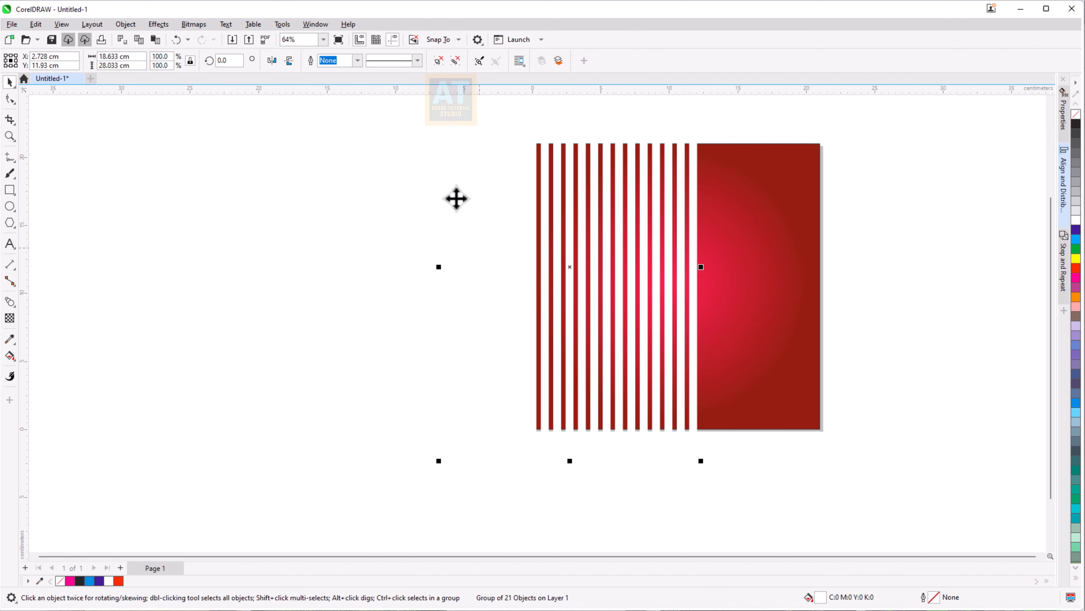
left_click(232, 61)
type("4")
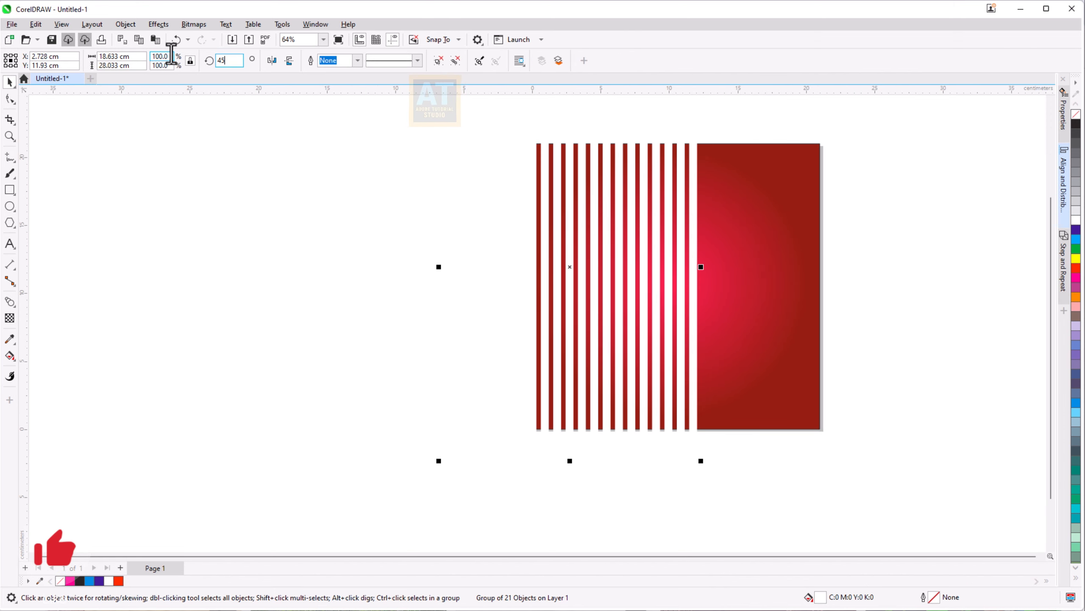
type("5")
key("Return")
left_click_drag(643, 266, 752, 281)
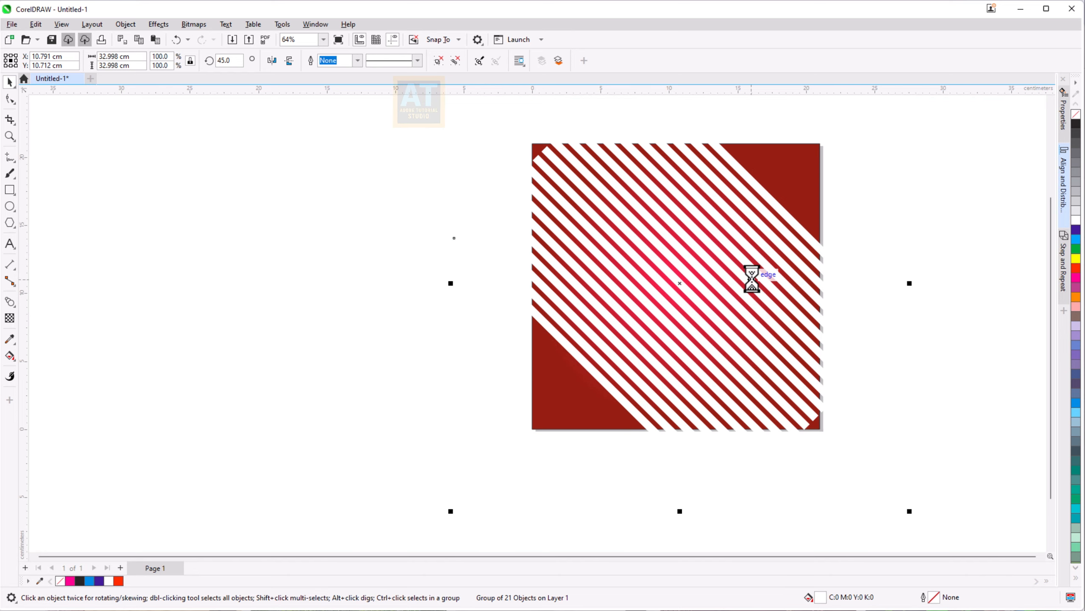
scroll(670, 308, "down", 1)
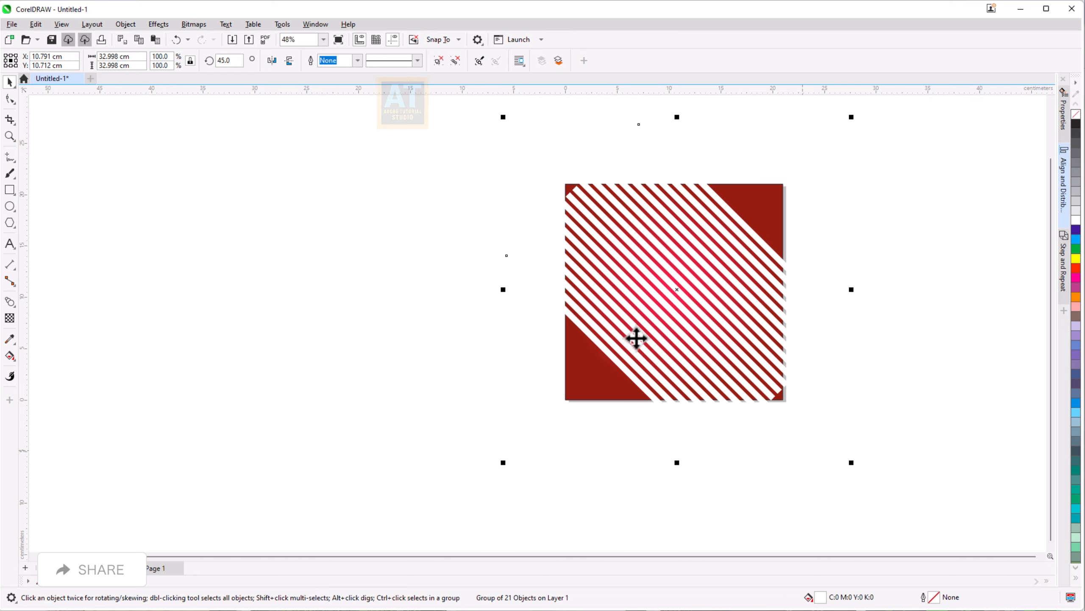
scroll(681, 263, "up", 1)
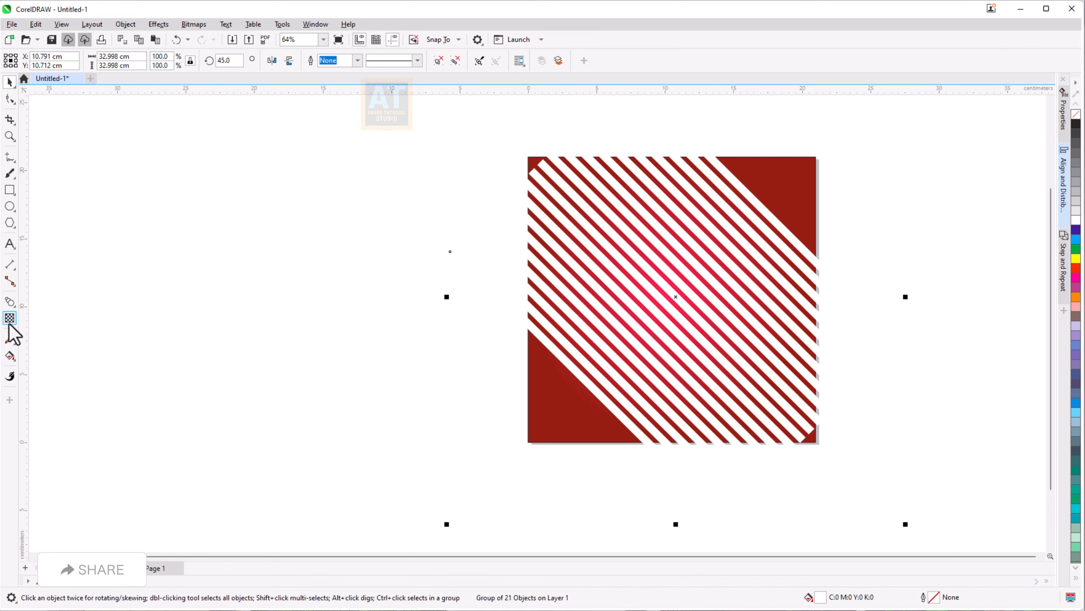
Apply a uniform transparency of 85 to the diagonal strip group
left_click(9, 318)
left_click(672, 532)
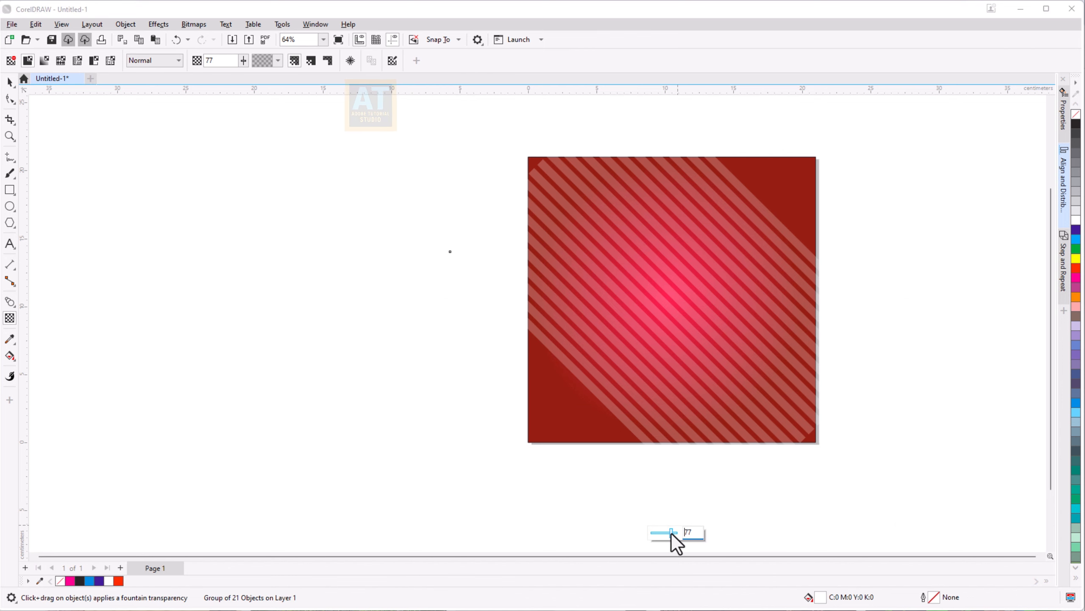
left_click_drag(671, 532, 673, 532)
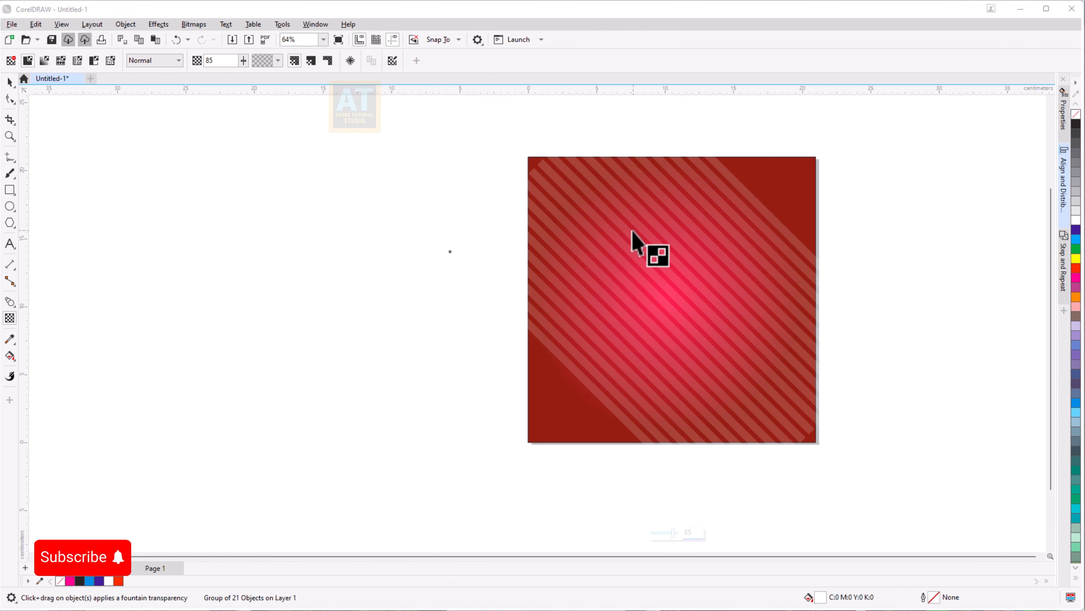
Centre the strip group on the page and enlarge it about its centre to roughly 35 cm square
left_click(10, 83)
left_click_drag(641, 286, 619, 265)
scroll(903, 531, "down", 2)
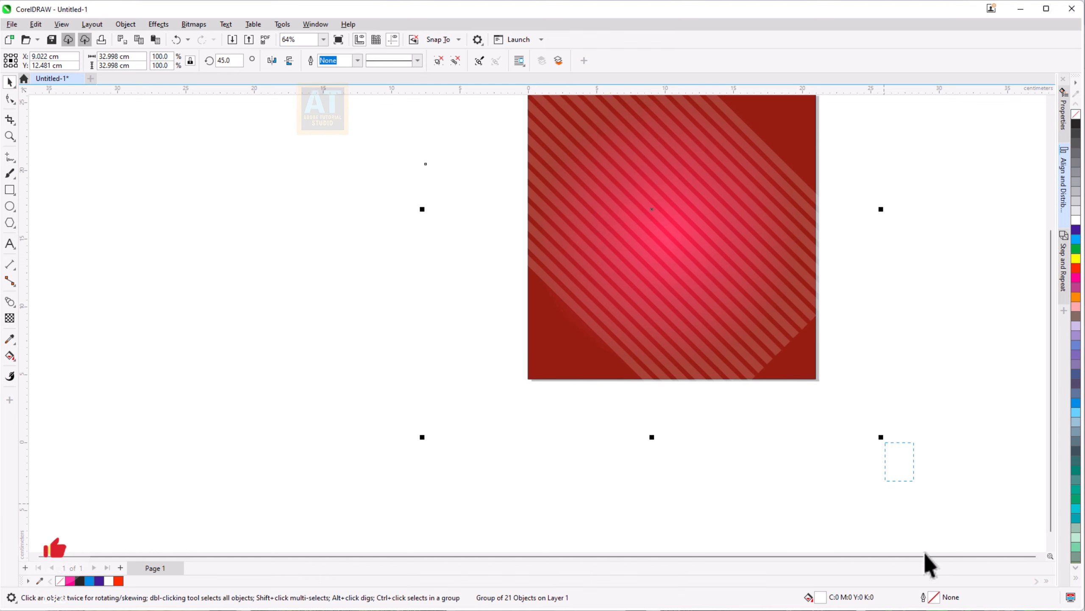
left_click(791, 470)
left_click(621, 261)
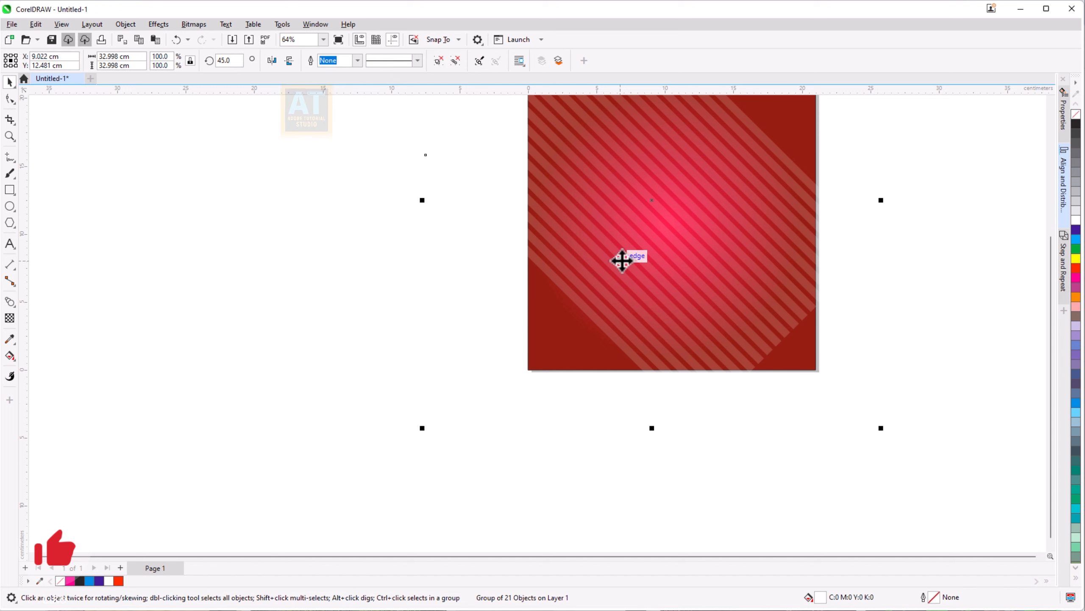
left_click_drag(630, 276, 726, 253)
scroll(744, 269, "down", 1)
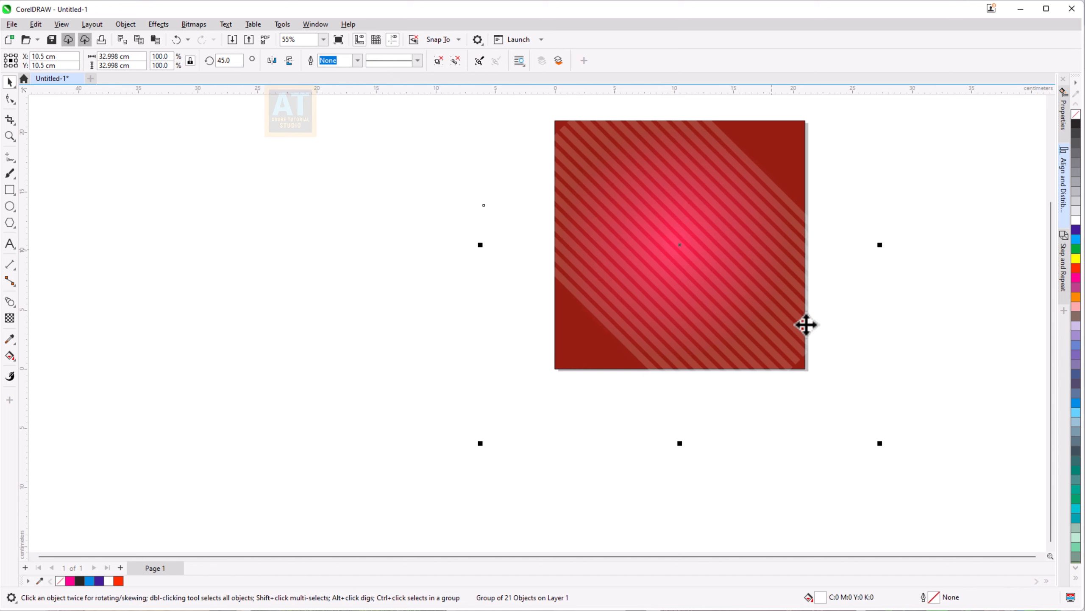
left_click_drag(480, 443, 469, 455)
PowerClip the strip group inside the red gradient square
right_click(650, 250)
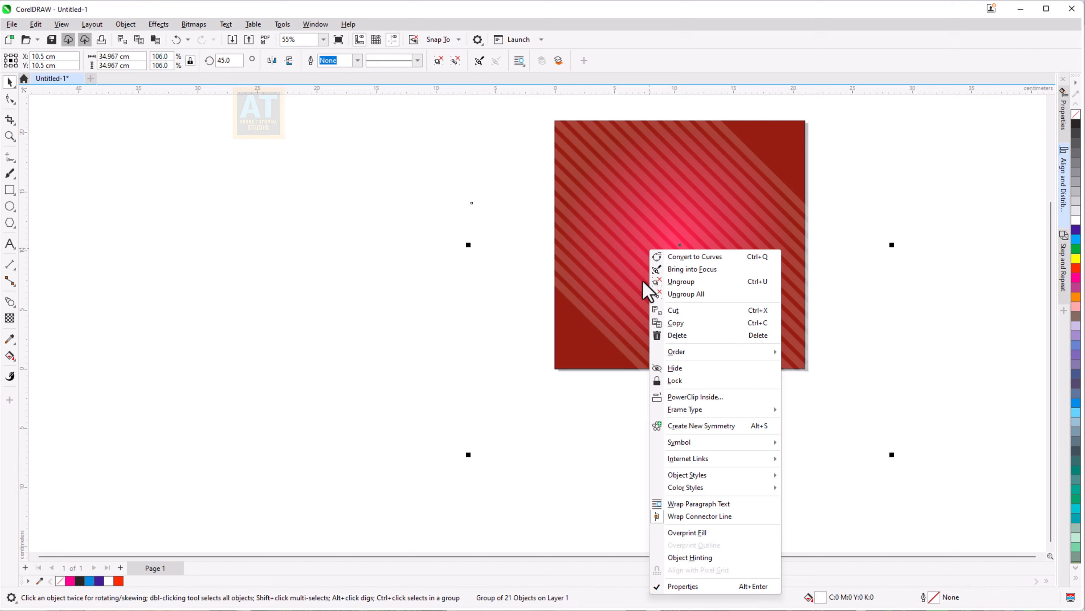
left_click(675, 397)
left_click(714, 323)
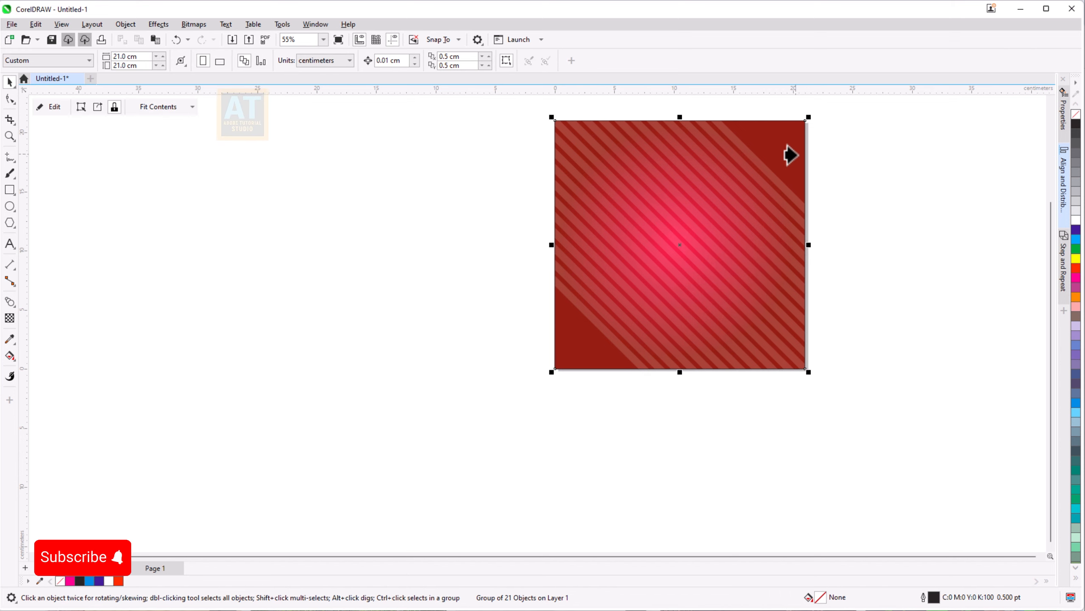
key("shift+F4")
left_click(852, 298)
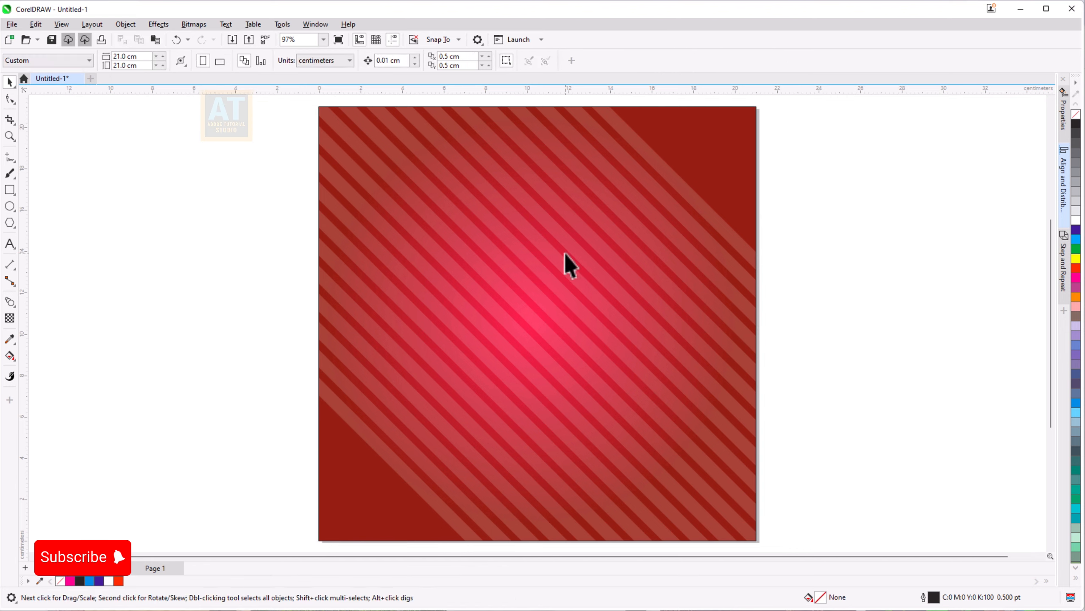
Import the white texture seamless background JPG and place it over the square at about 13.8 cm wide
left_click(566, 251)
left_click(245, 106)
left_click(232, 42)
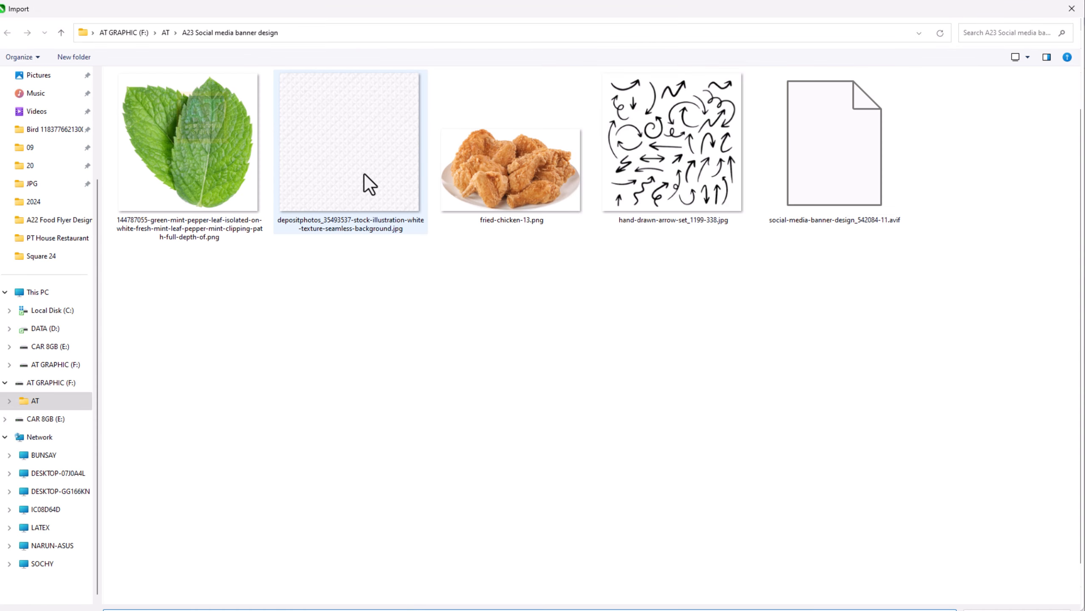
double_click(363, 172)
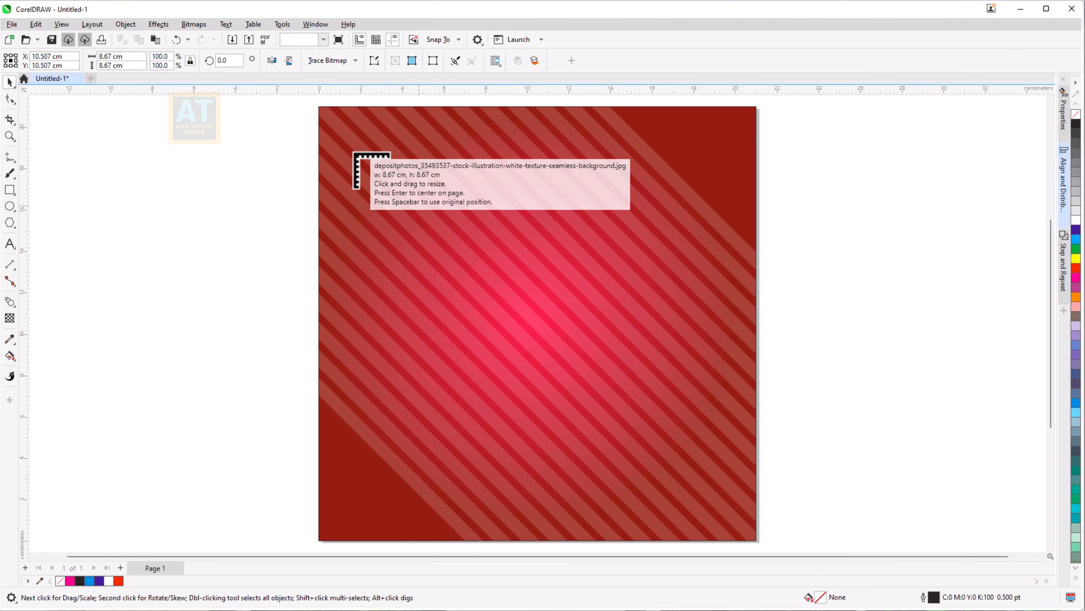
left_click_drag(363, 165, 649, 448)
scroll(523, 305, "down", 1)
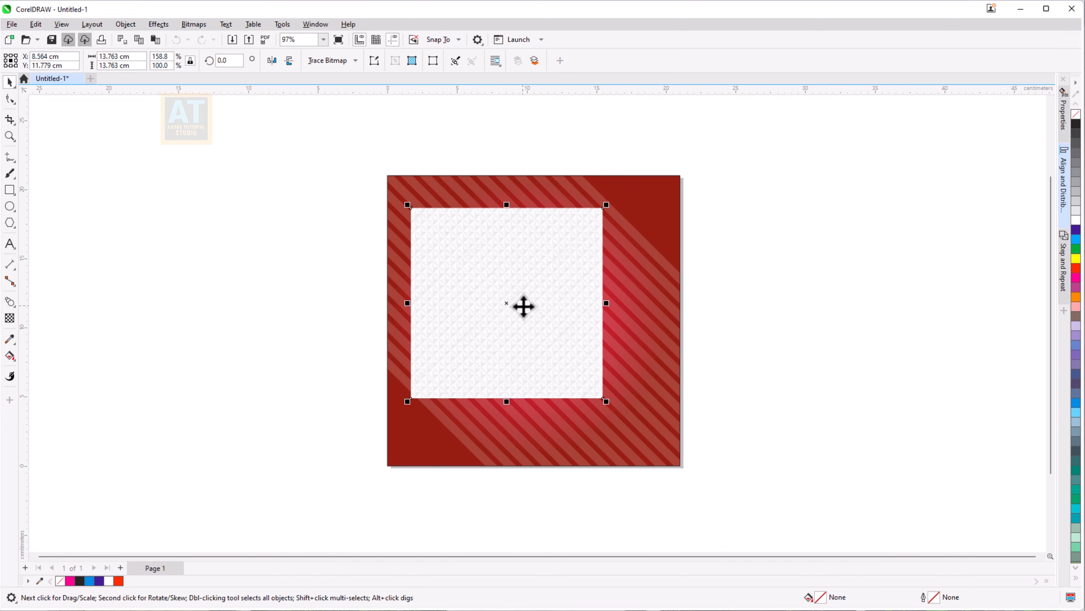
Give the white texture image a uniform transparency with Multiply merge mode and a value of 36
left_click(10, 318)
left_click(503, 411)
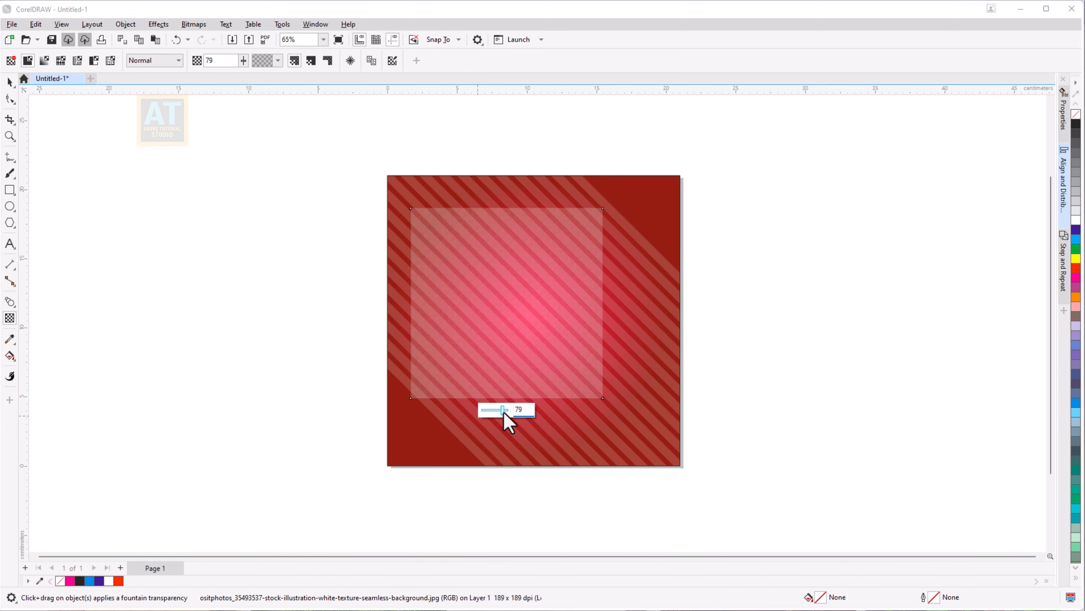
left_click(155, 60)
left_click(144, 118)
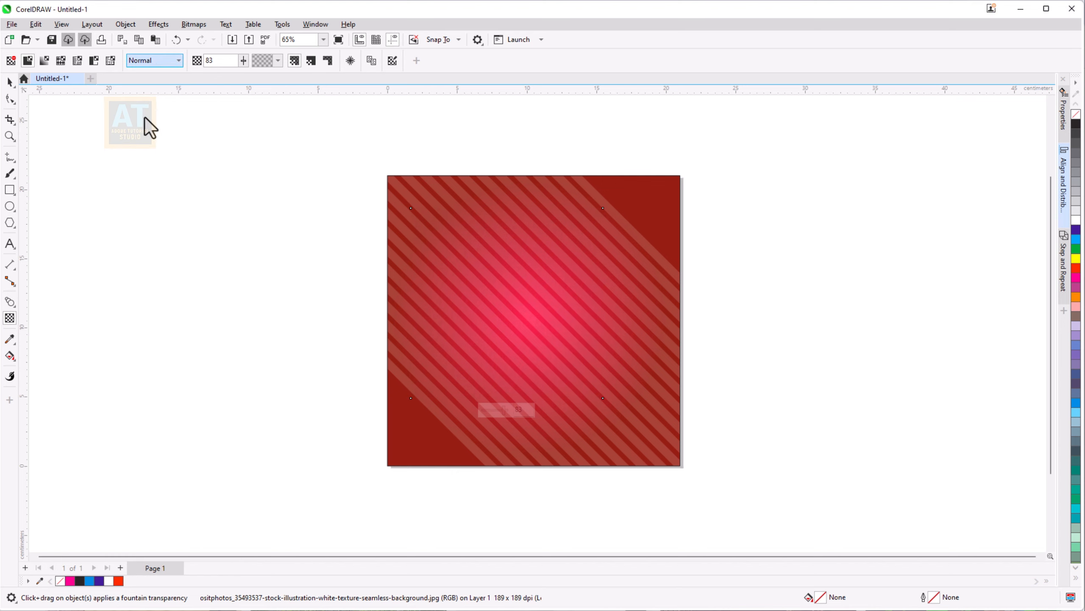
left_click_drag(494, 410, 491, 410)
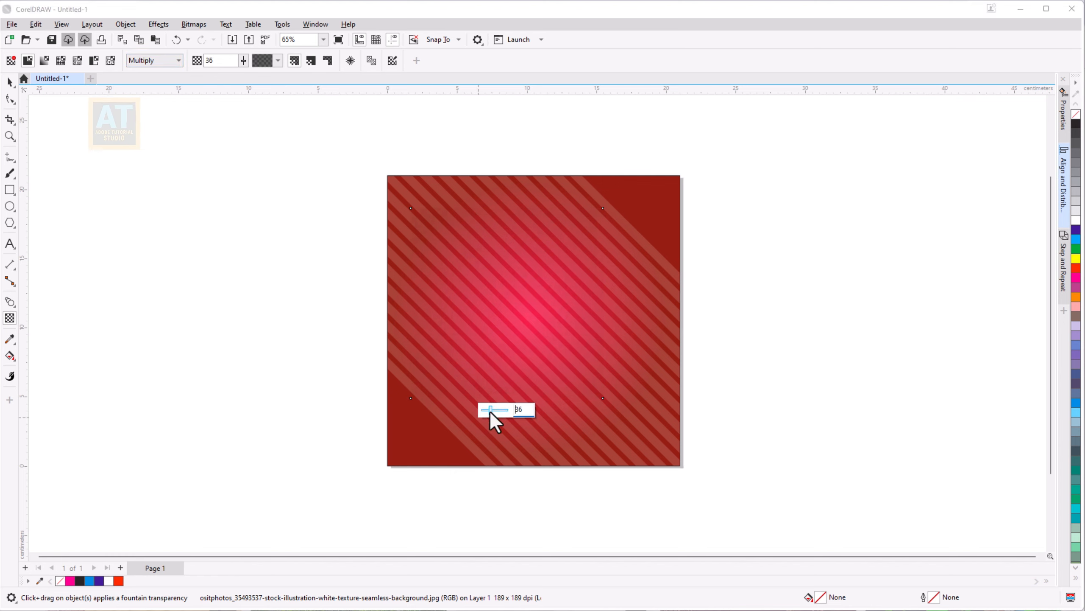
Enlarge the texture image from its corners to 21 cm so it covers the whole square
left_click(10, 82)
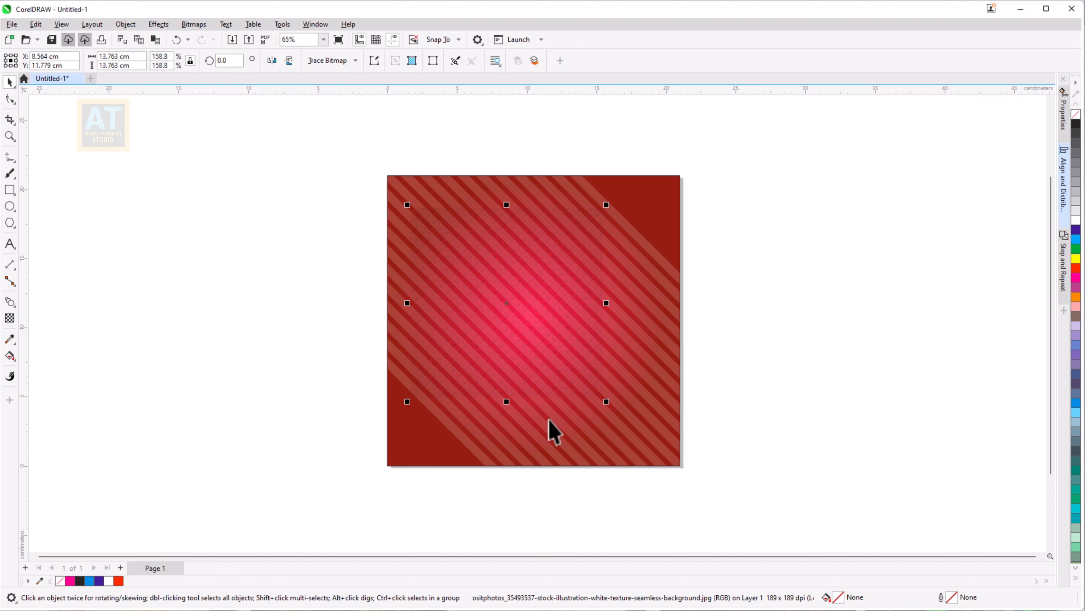
left_click_drag(608, 403, 677, 471)
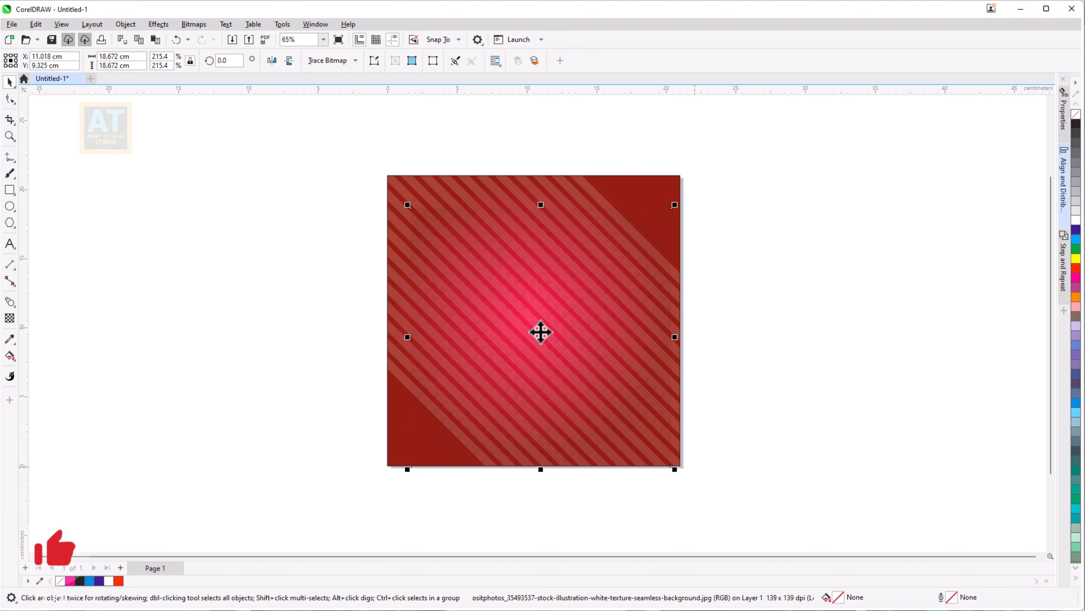
left_click_drag(406, 206, 381, 171)
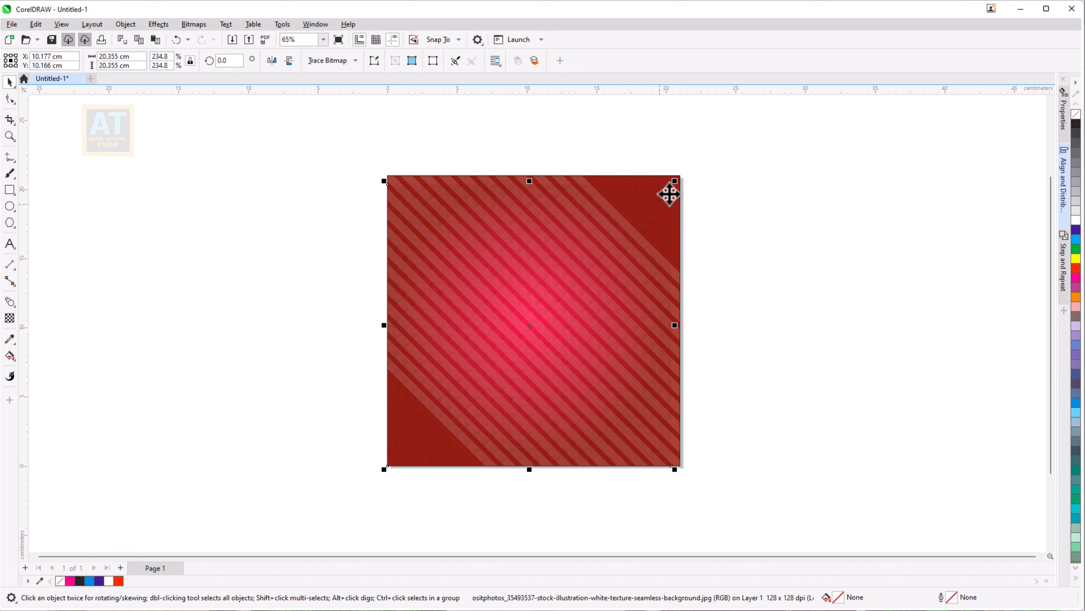
left_click_drag(676, 181, 689, 174)
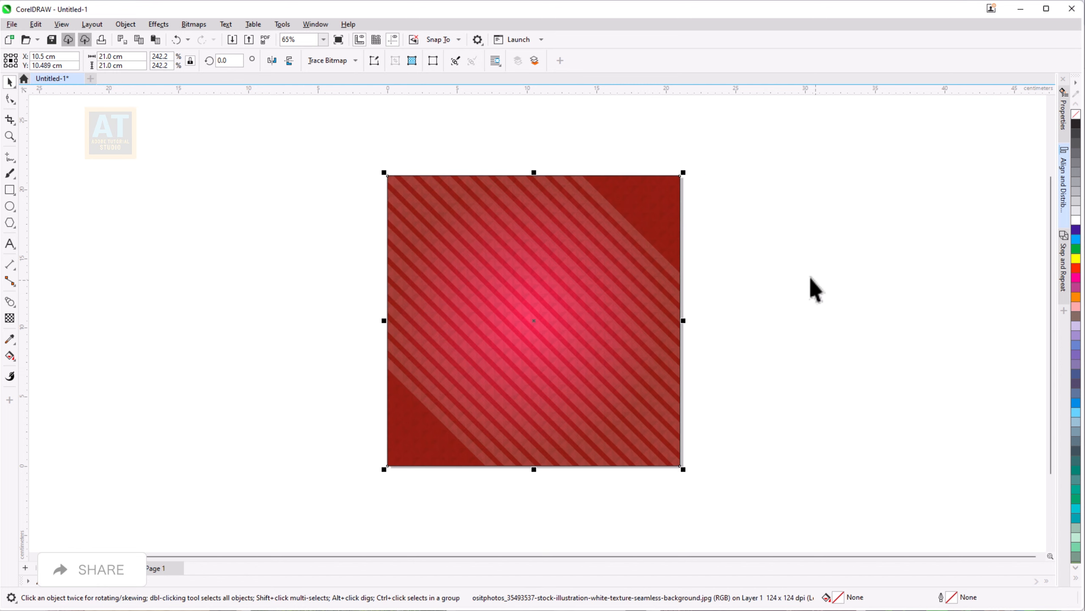
Select all the background objects, remove their outline and group them
key("shift+F2")
left_click(299, 203)
scroll(298, 203, "down", 1)
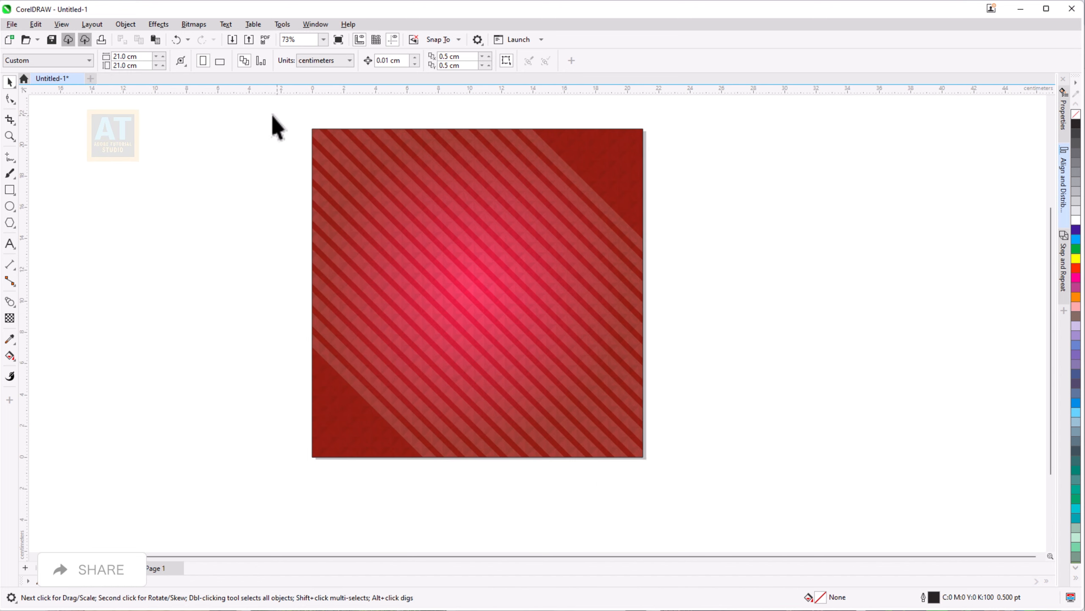
left_click_drag(276, 126, 679, 529)
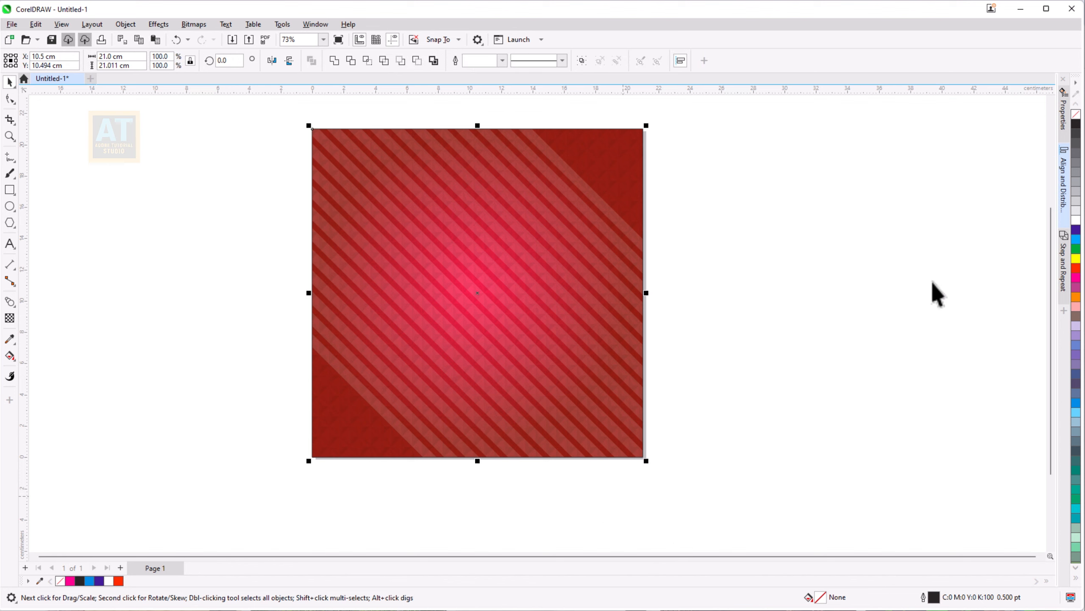
right_click(1077, 115)
left_click(583, 63)
left_click(700, 200)
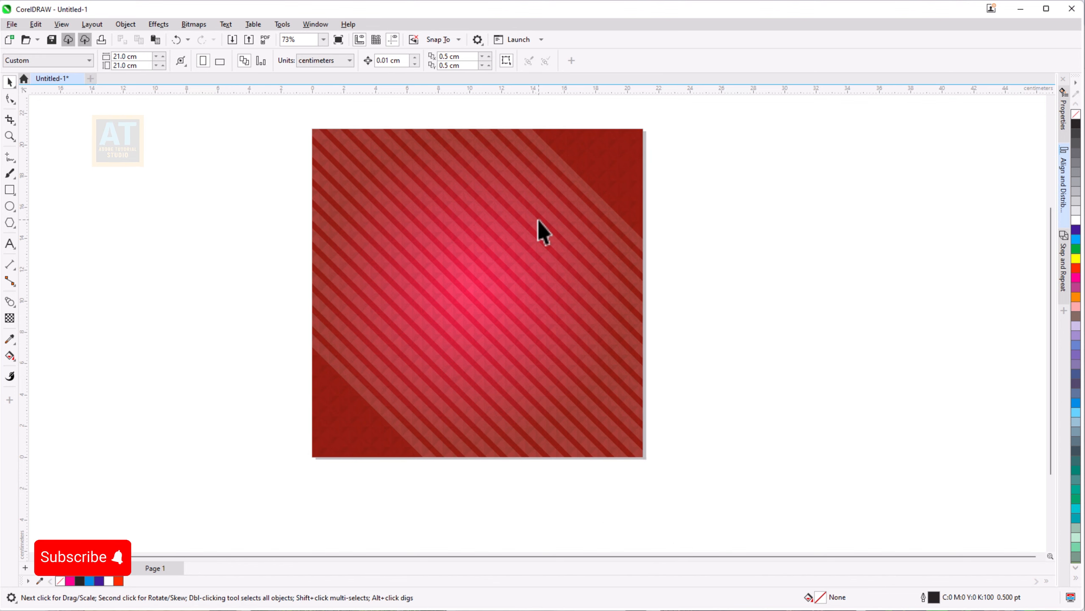
Import fried-chicken-13.png and place it on the background at about 13.5 cm wide
left_click(536, 219)
left_click(313, 107)
left_click(232, 39)
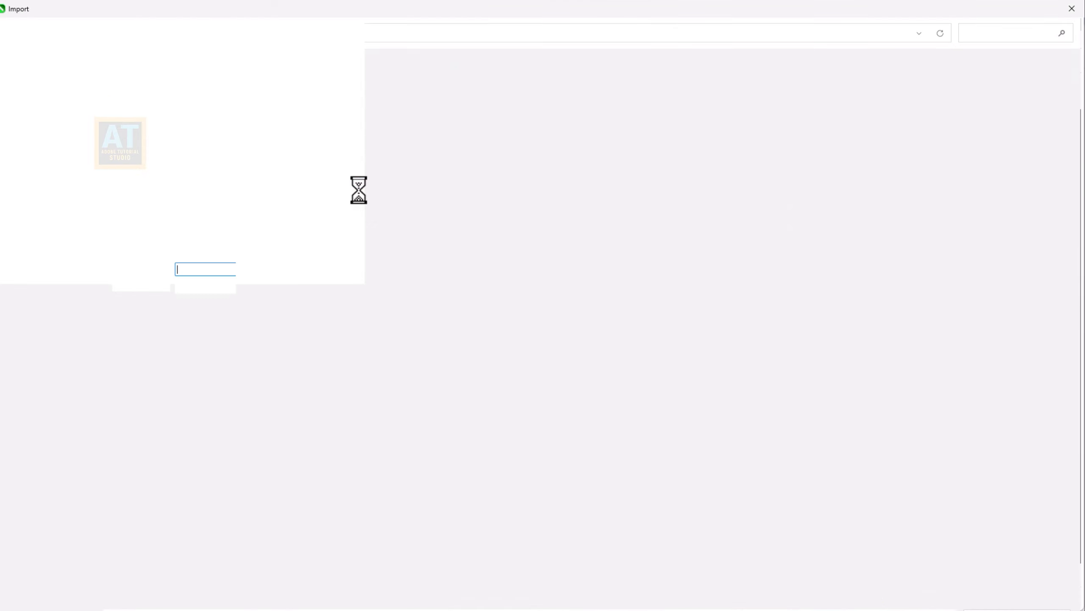
double_click(504, 195)
left_click_drag(404, 241, 618, 380)
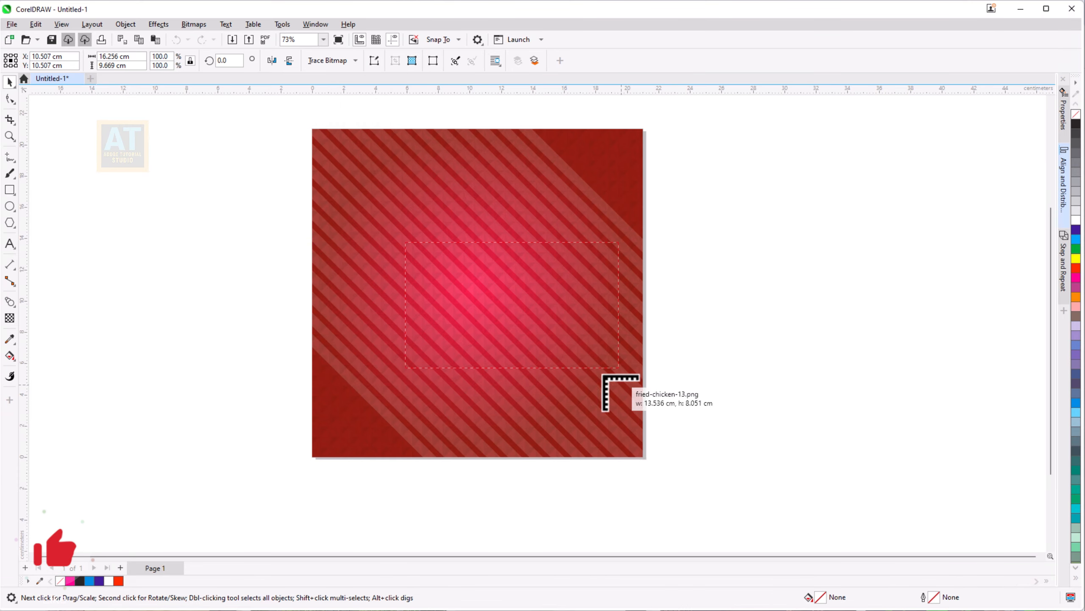
Move the fried chicken image to the middle of the page and enlarge it to about 14.8 cm wide
key("F4")
left_click_drag(587, 340, 549, 313)
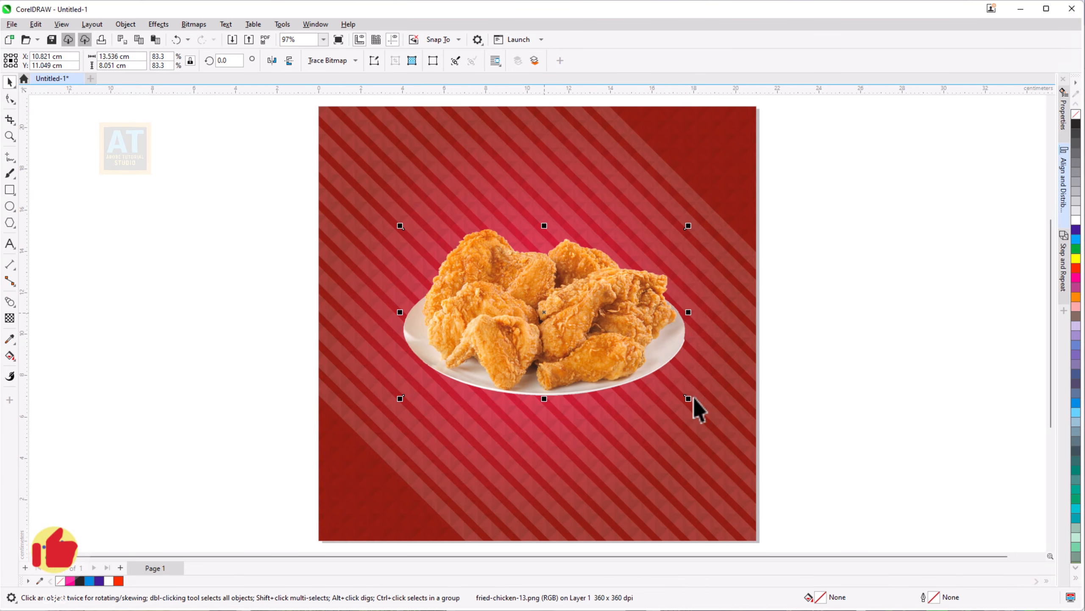
left_click_drag(689, 398, 700, 419)
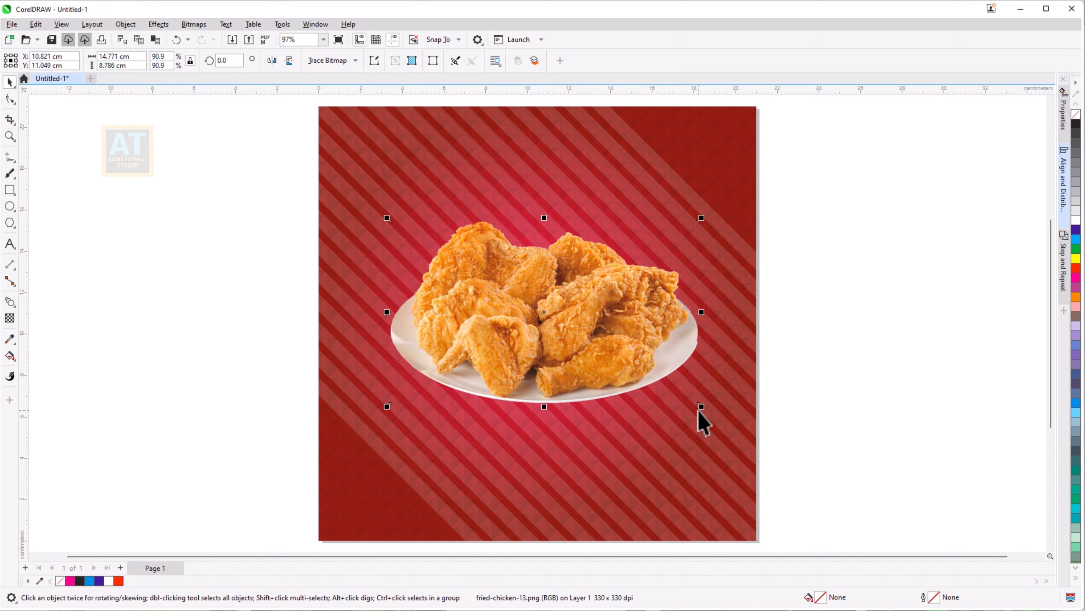
left_click(889, 388)
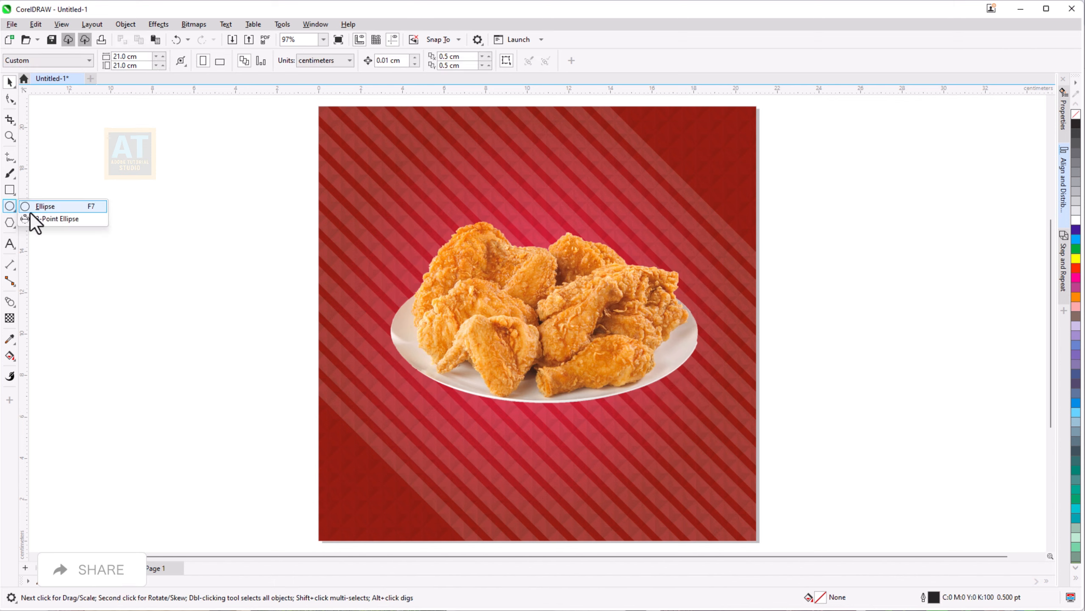
Draw a flat ellipse about 11.9 by 2.1 cm over the plate's lower edge, filled black without an outline
left_click(31, 211)
left_click_drag(423, 372, 674, 419)
left_click(1077, 128)
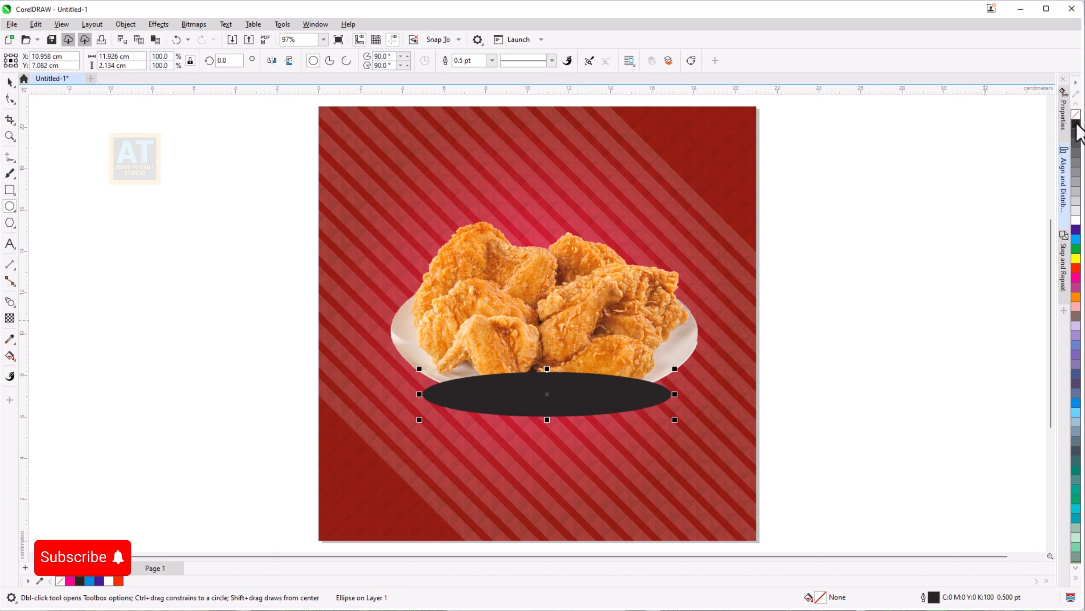
right_click(1078, 115)
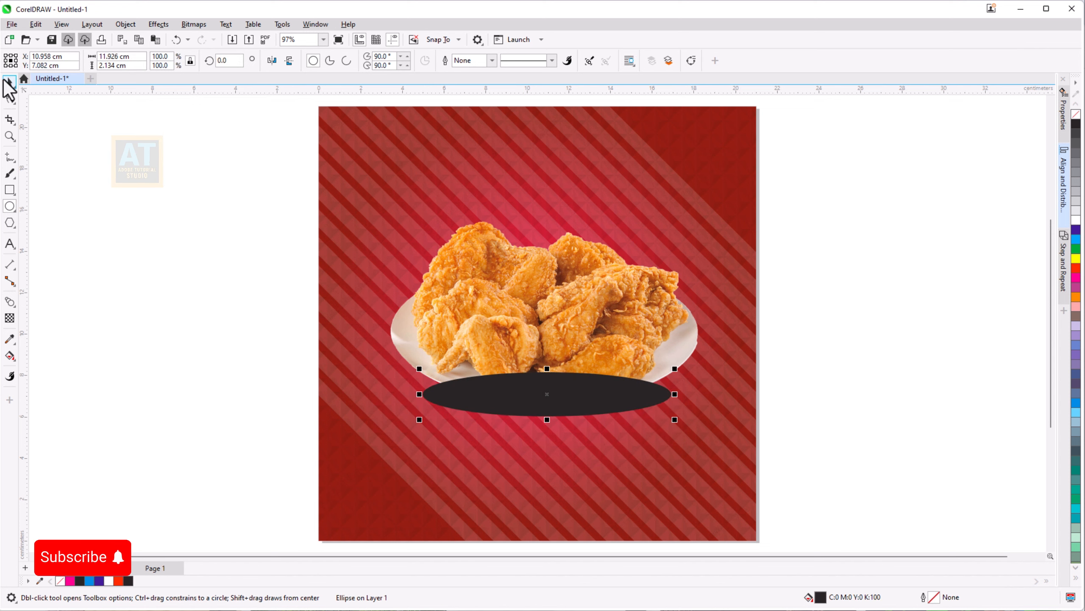
Convert the black ellipse to a 300 dpi CMYK bitmap with anti-aliasing and a transparent background
left_click(8, 82)
left_click(157, 26)
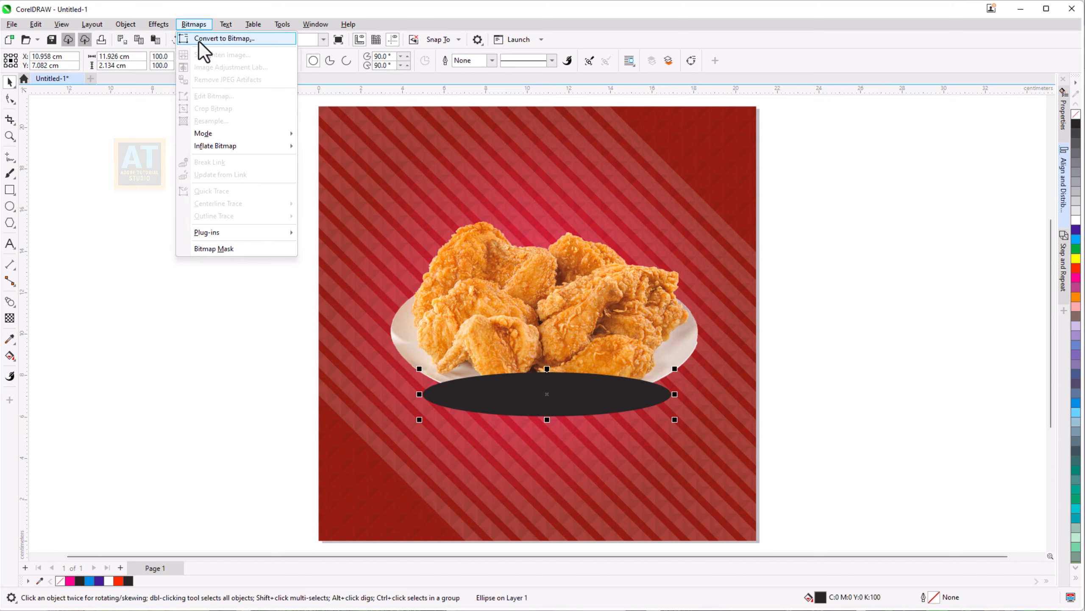
left_click(199, 39)
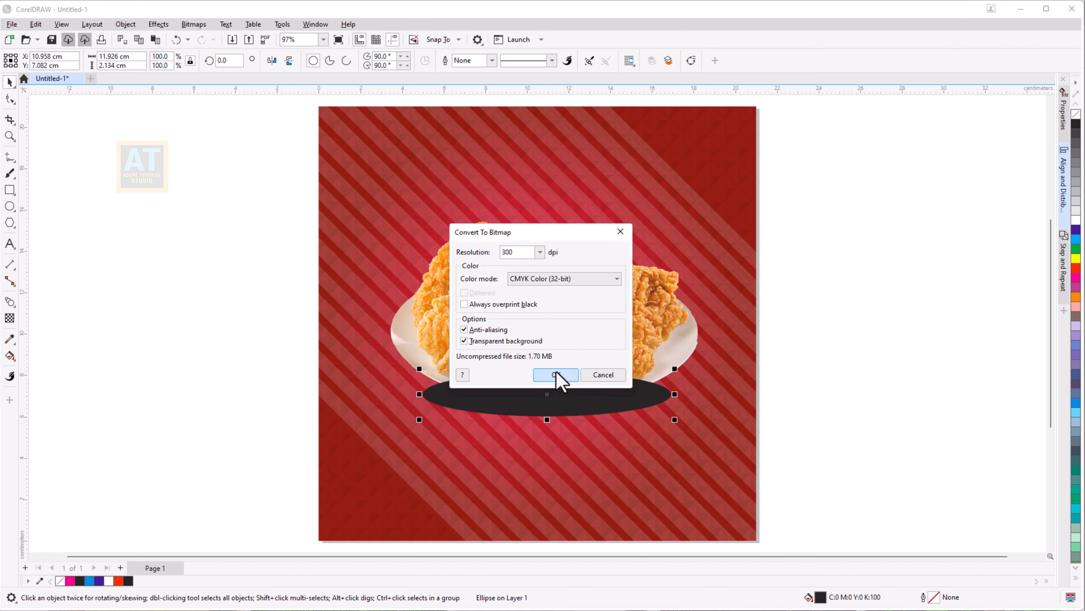
left_click(556, 375)
Apply a Gaussian Blur with a radius of 37.7 to the ellipse bitmap
left_click(159, 24)
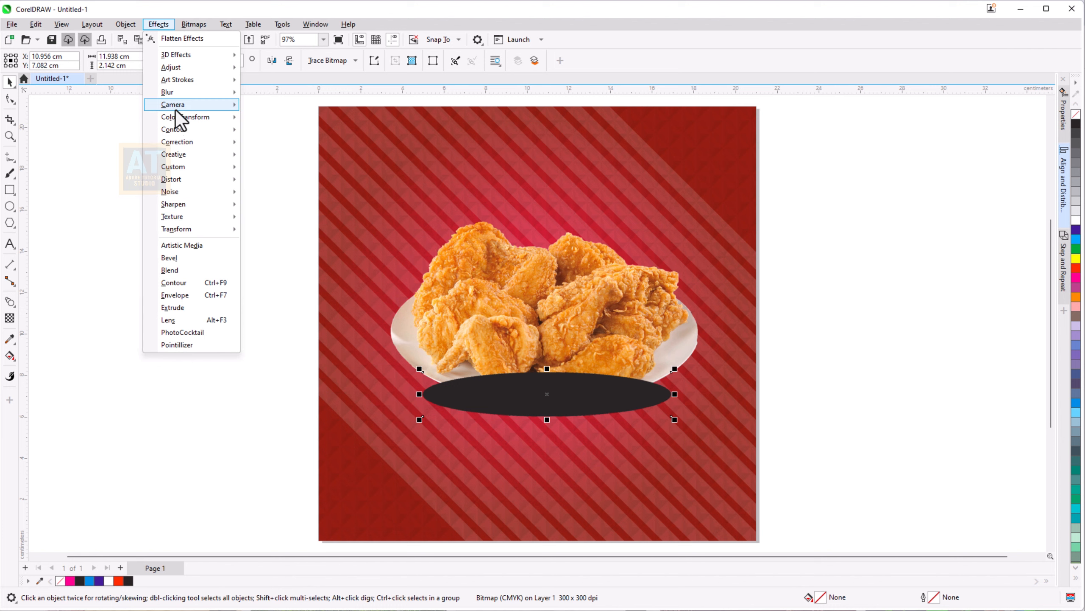
mouse_move(175, 93)
left_click(295, 141)
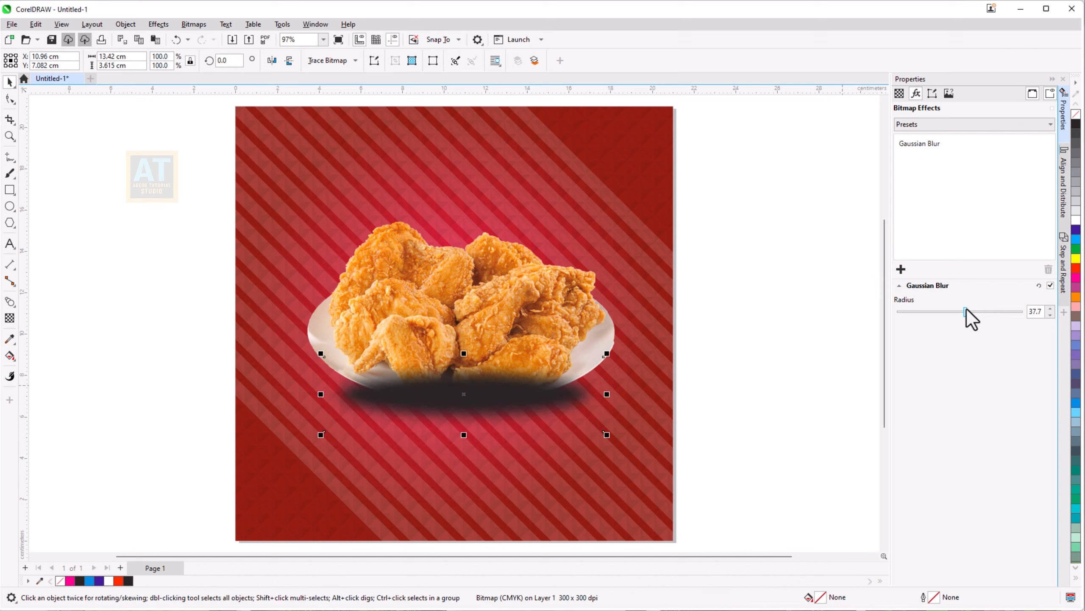
Bring the fried chicken image to the front of the page and select the blurred ellipse beneath the plate
left_click(429, 298)
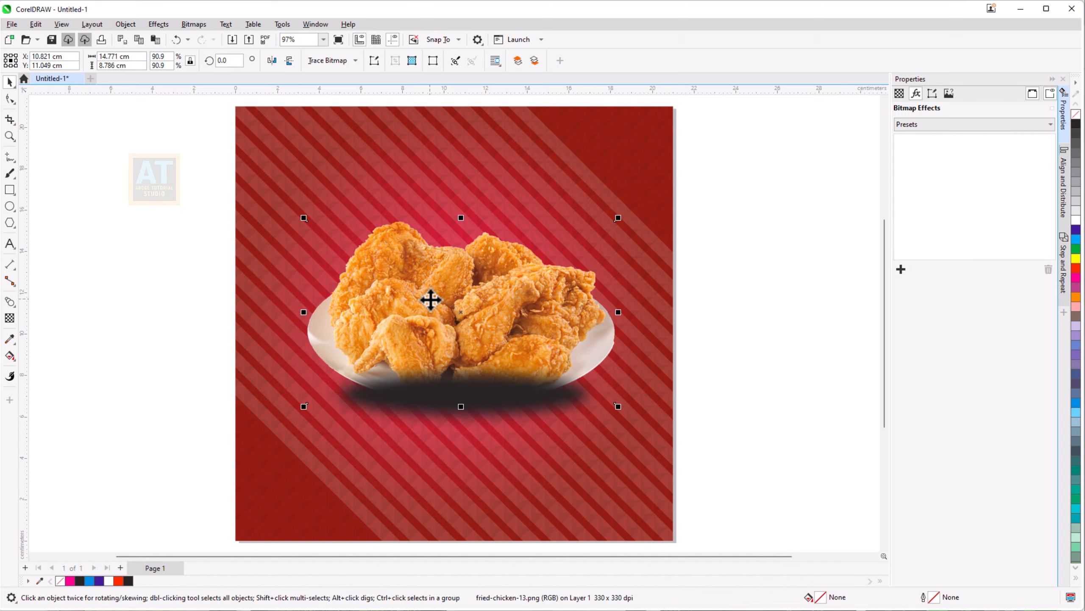
right_click(430, 299)
mouse_move(533, 432)
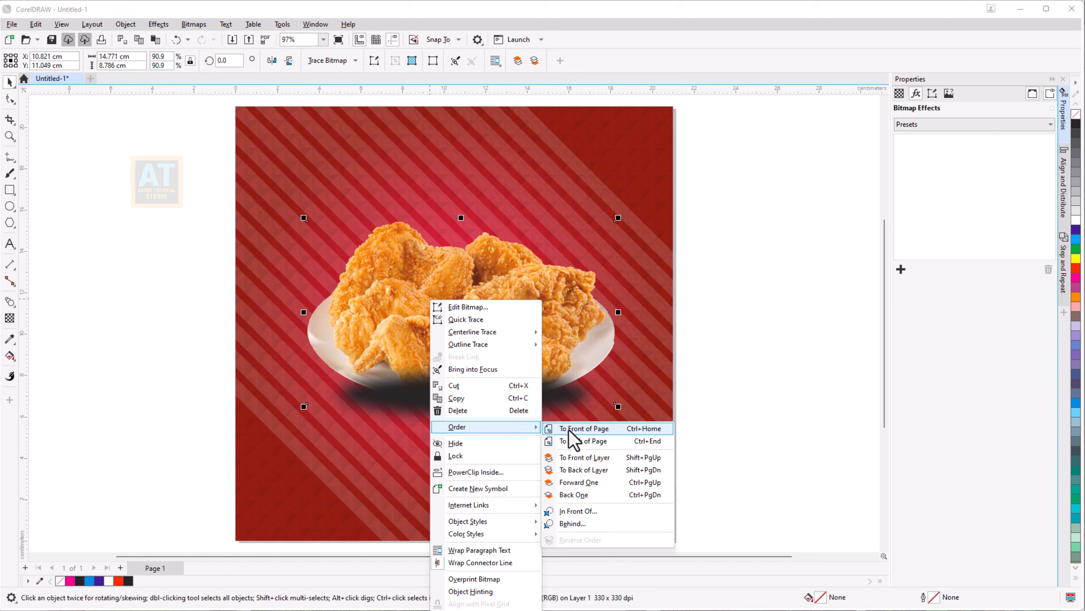
left_click(571, 430)
left_click(824, 415)
left_click_drag(790, 487, 197, 324)
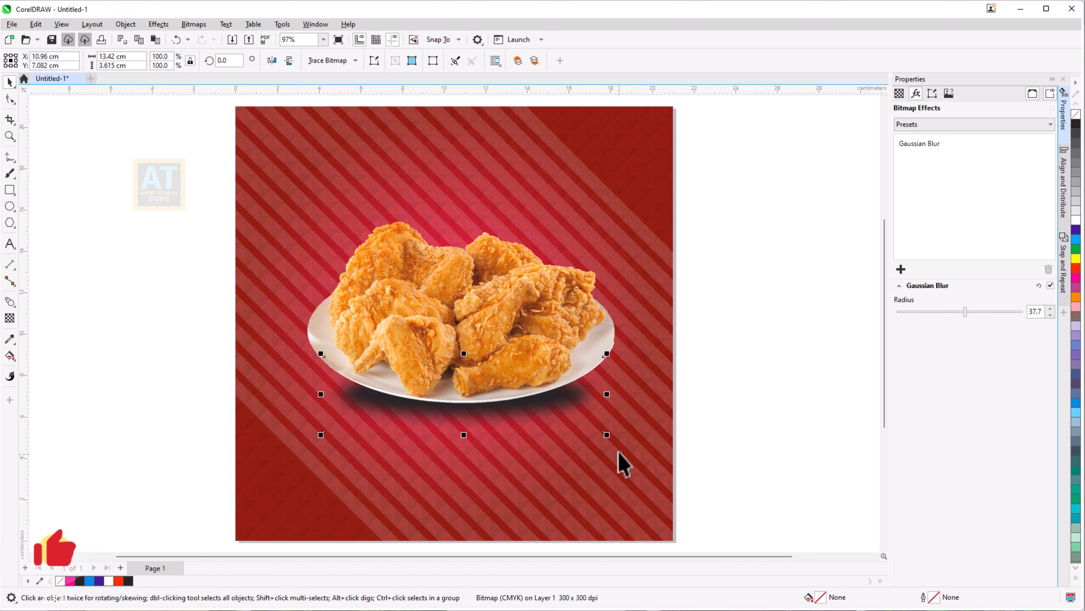
Resize the blurred ellipse shadow beneath the plate to about 15.6 by 3.0 cm
left_click_drag(606, 435, 585, 439)
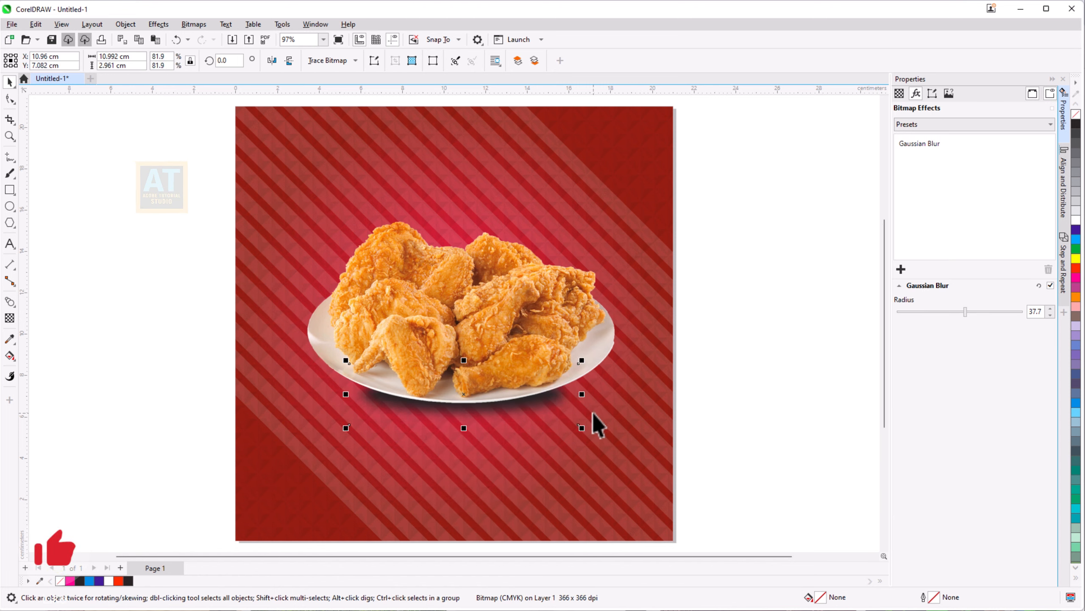
left_click_drag(583, 393, 630, 394)
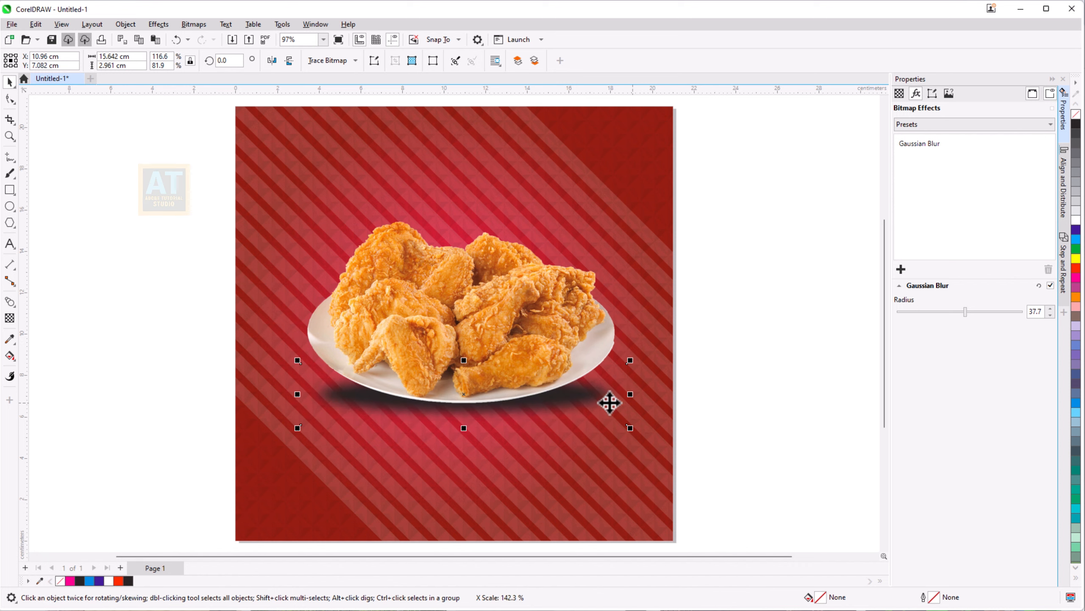
left_click(1052, 80)
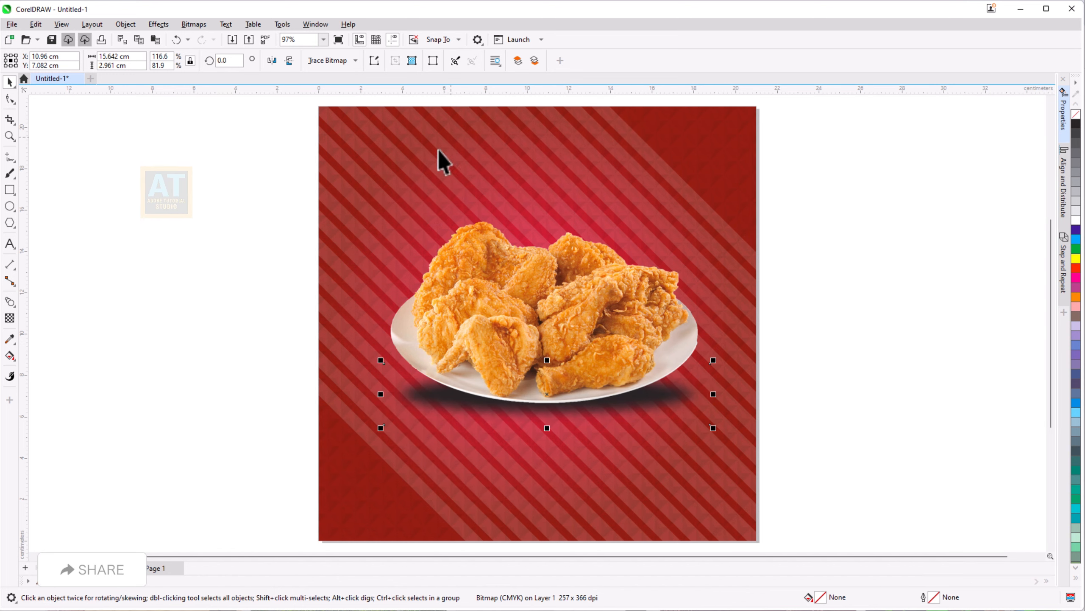
Apply a uniform transparency of 26 to the blurred ellipse shadow under the plate
left_click(9, 318)
left_click(520, 430)
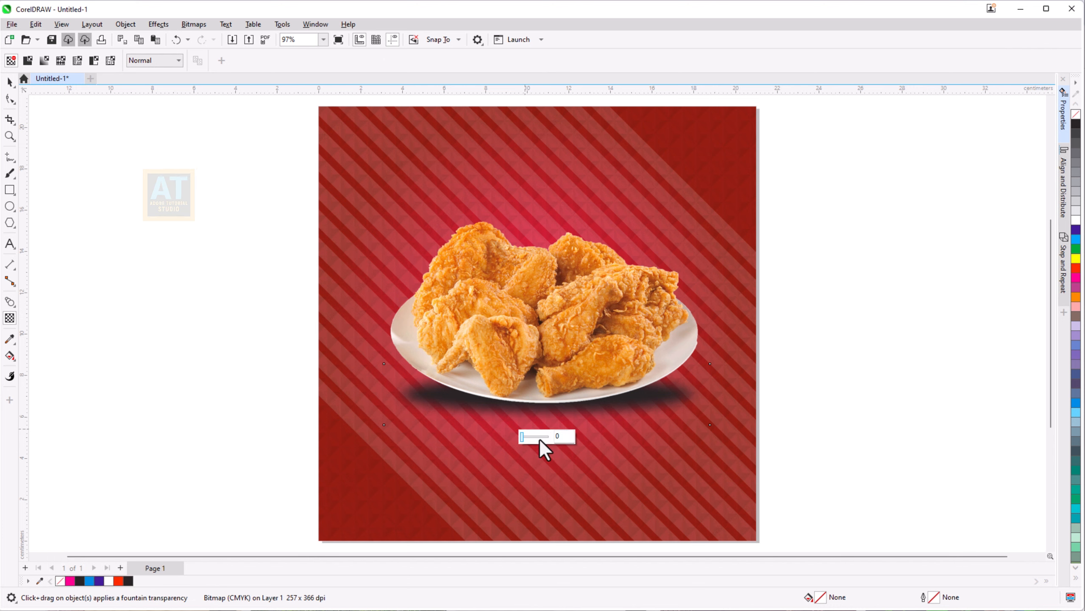
left_click_drag(540, 438, 527, 436)
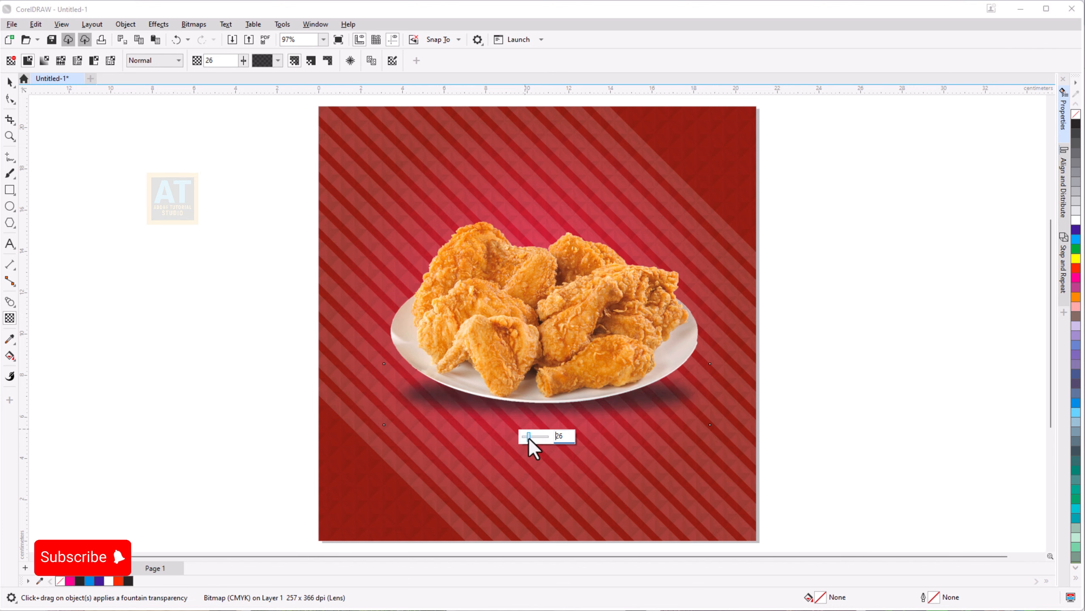
left_click(9, 81)
left_click(218, 232)
left_click_drag(195, 184, 782, 478)
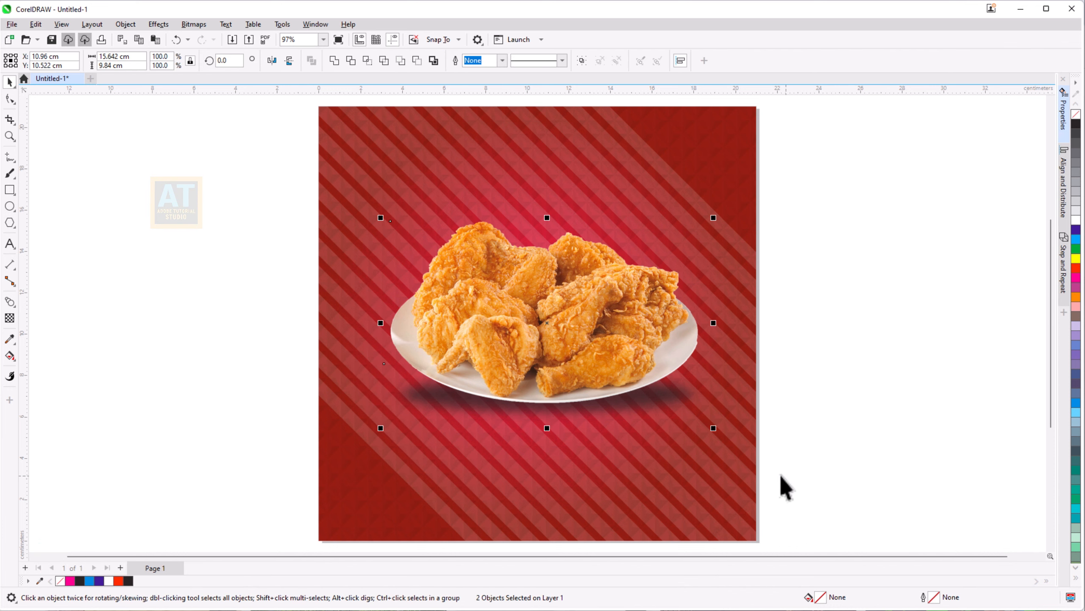
Add a drop shadow to the fried chicken image and apply the Large Glow preset to it
left_click(454, 282)
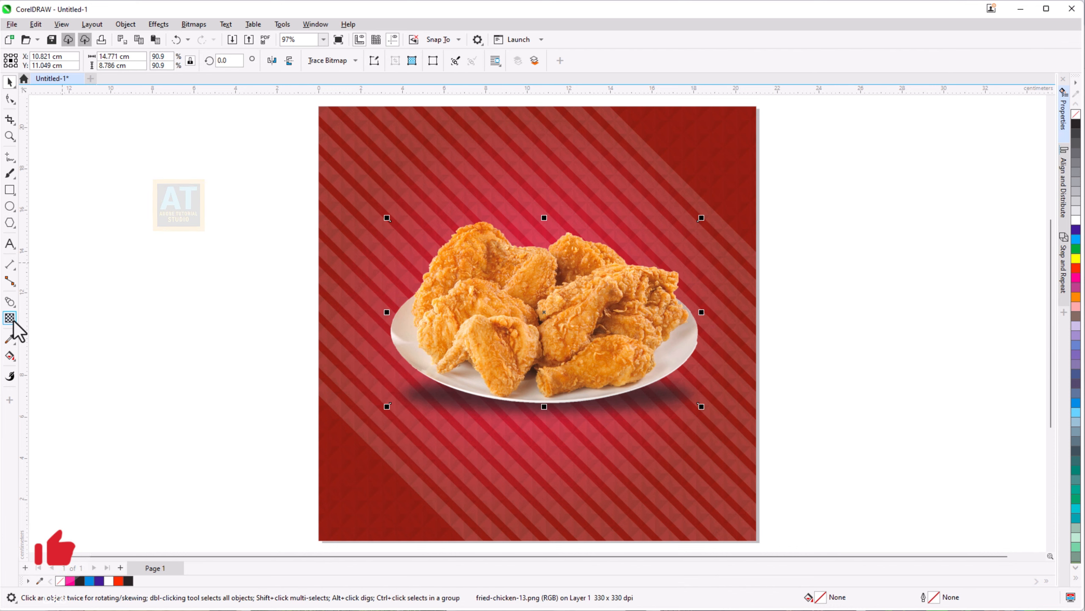
left_click(16, 307)
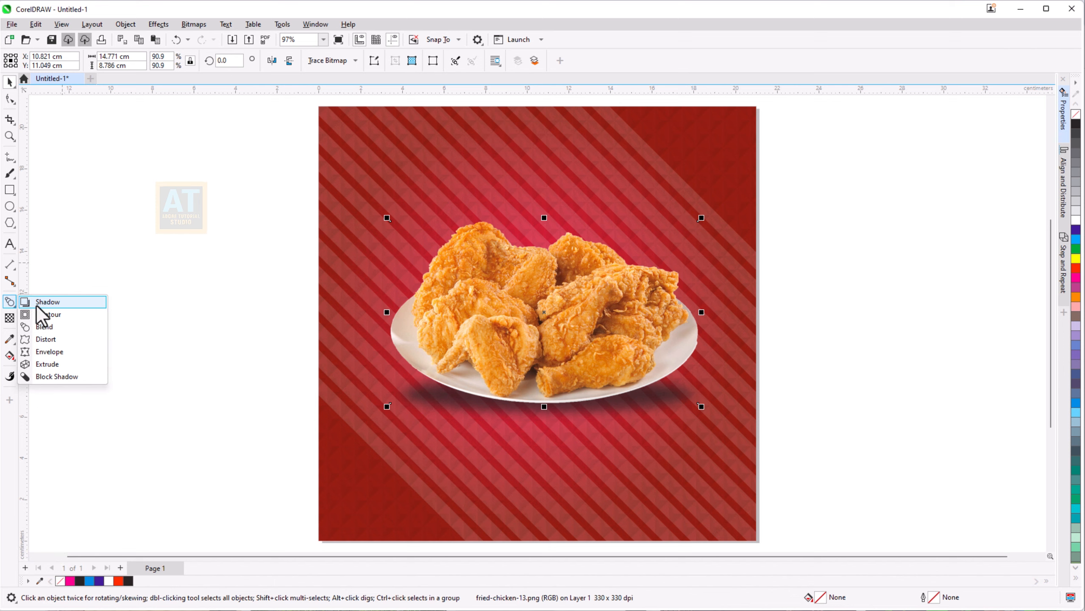
left_click(40, 301)
left_click_drag(545, 313, 544, 425)
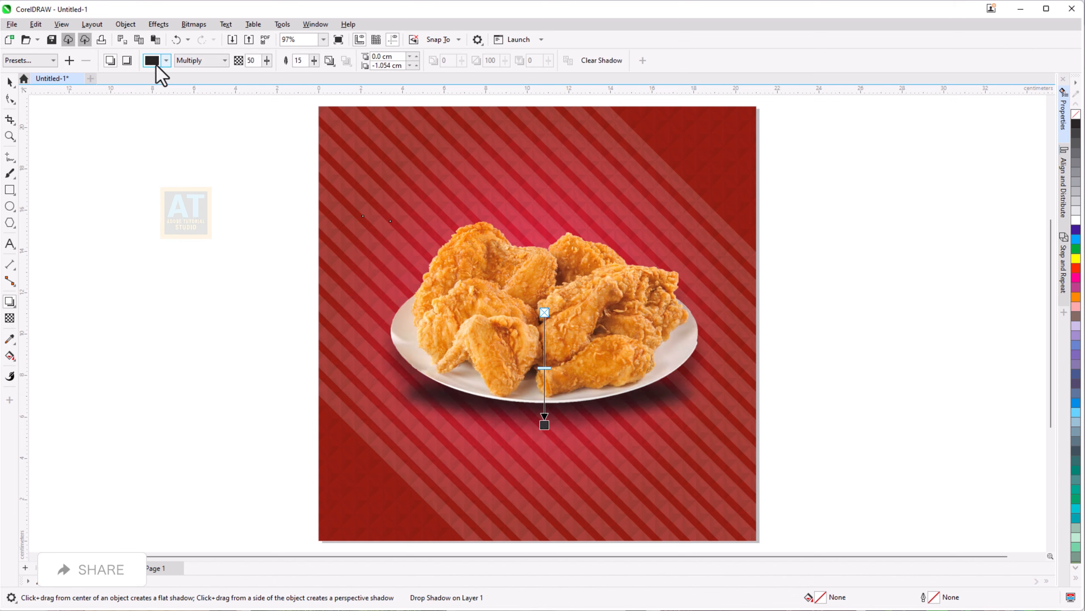
left_click(53, 61)
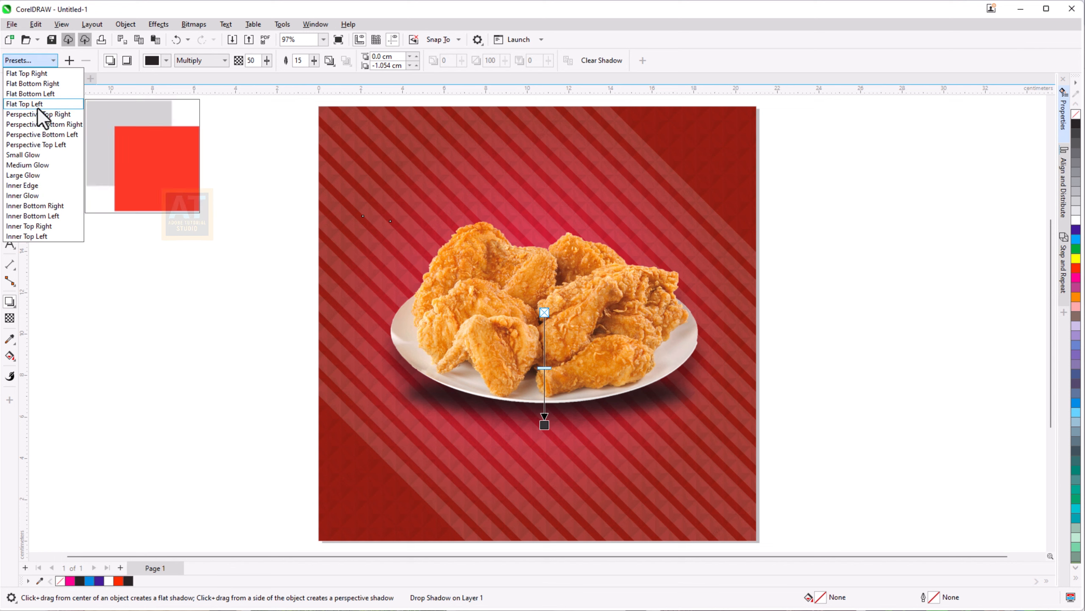
left_click(31, 175)
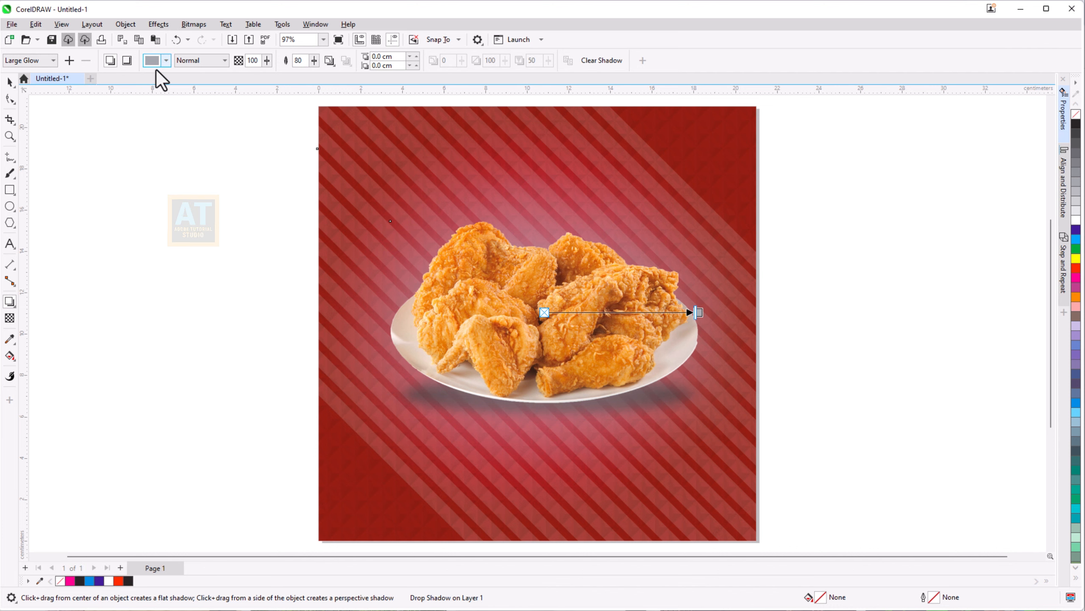
Set the chicken's glow shadow to black with an opacity of 13 and a feathering of 10
left_click(158, 60)
left_click(160, 117)
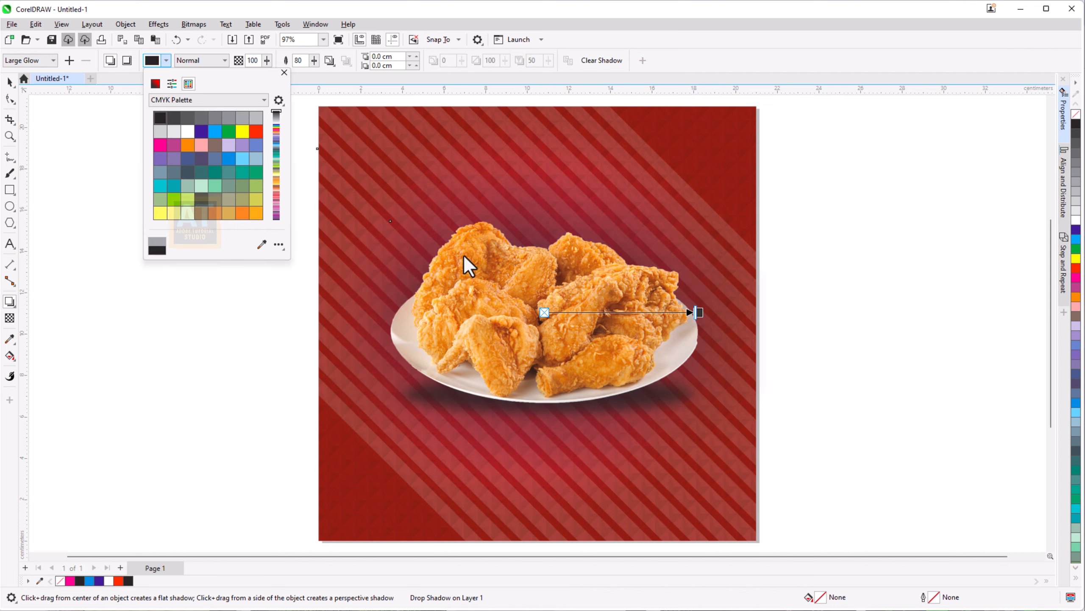
left_click(265, 66)
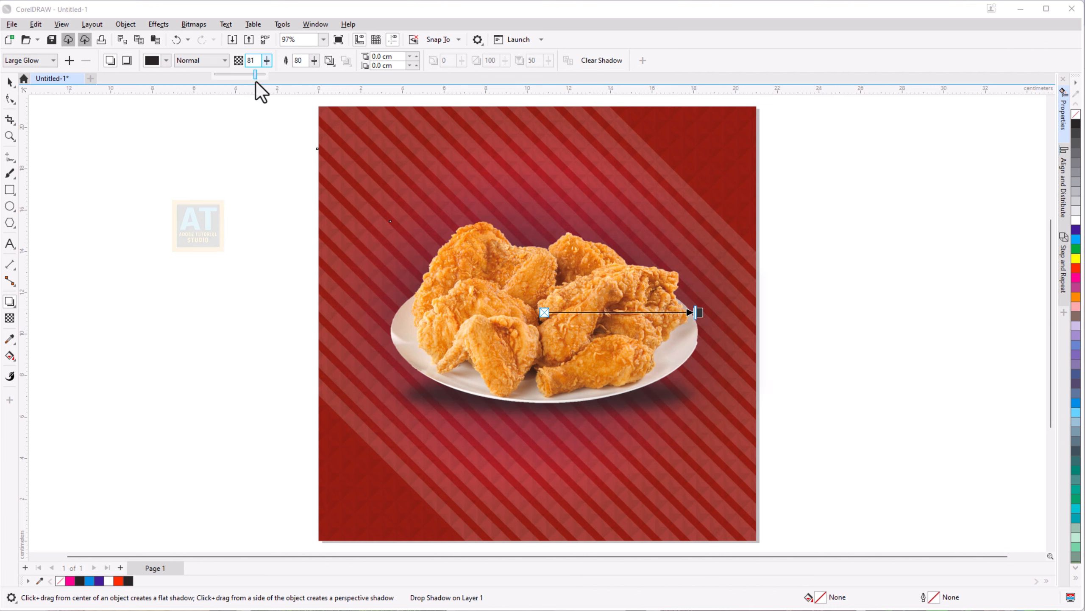
left_click_drag(224, 80, 221, 80)
left_click(315, 61)
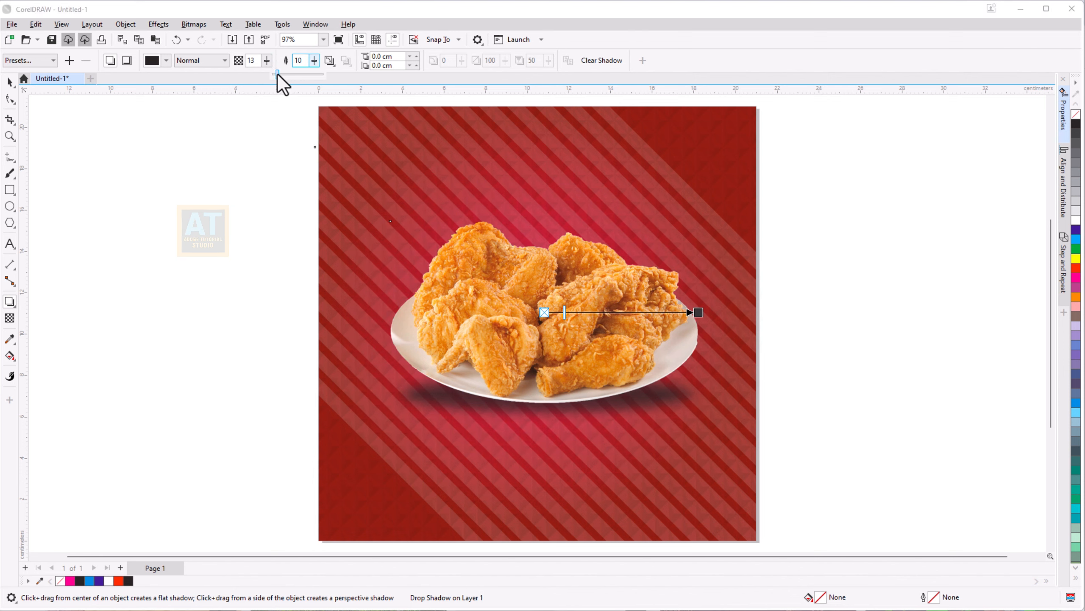
left_click_drag(278, 74, 278, 75)
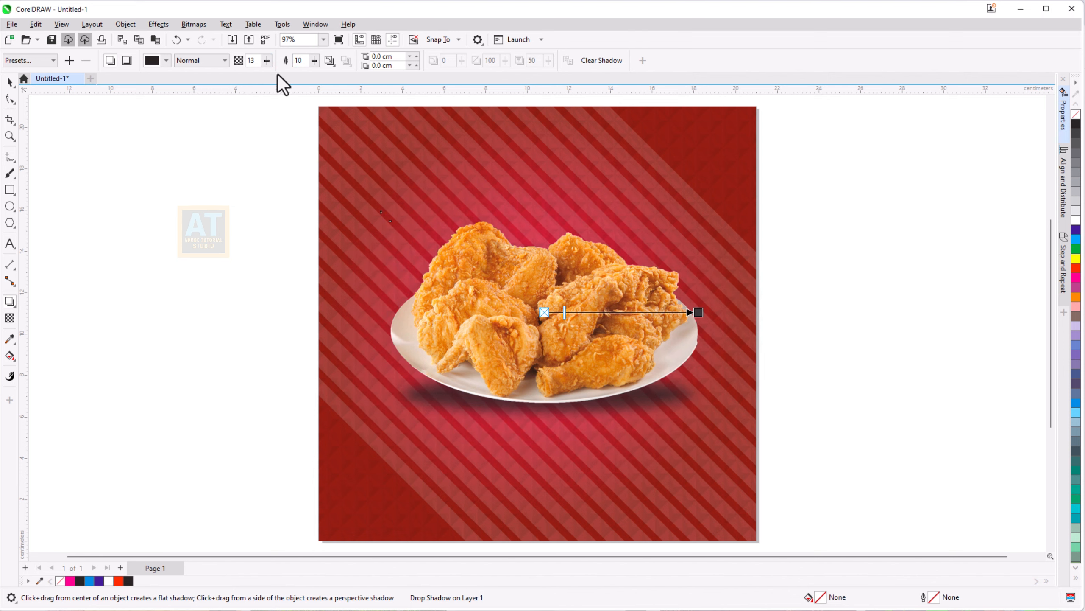
Group the fried chicken image together with its shadow objects
left_click(9, 84)
left_click_drag(253, 165, 802, 466)
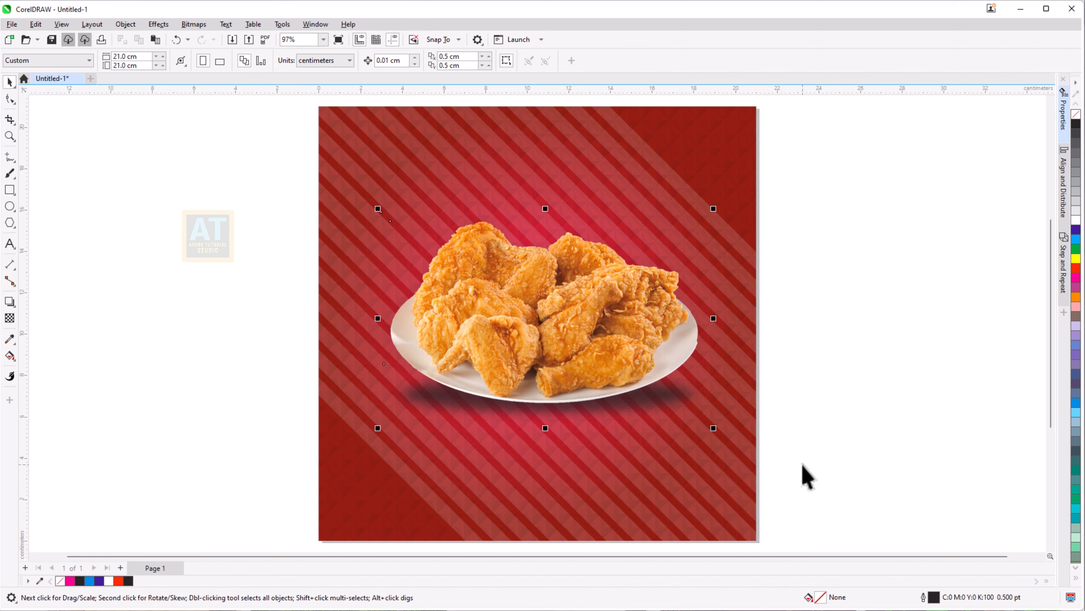
left_click(583, 61)
left_click(153, 248)
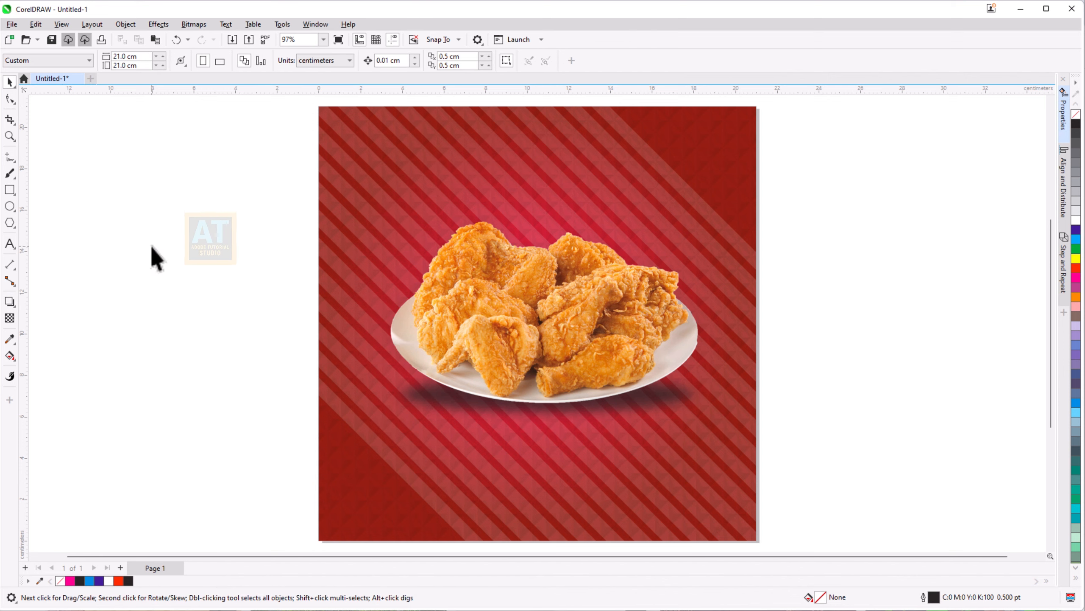
Draw a circle about 3.6 cm in diameter over the chicken's upper-left side, filled white without an outline
left_click(10, 208)
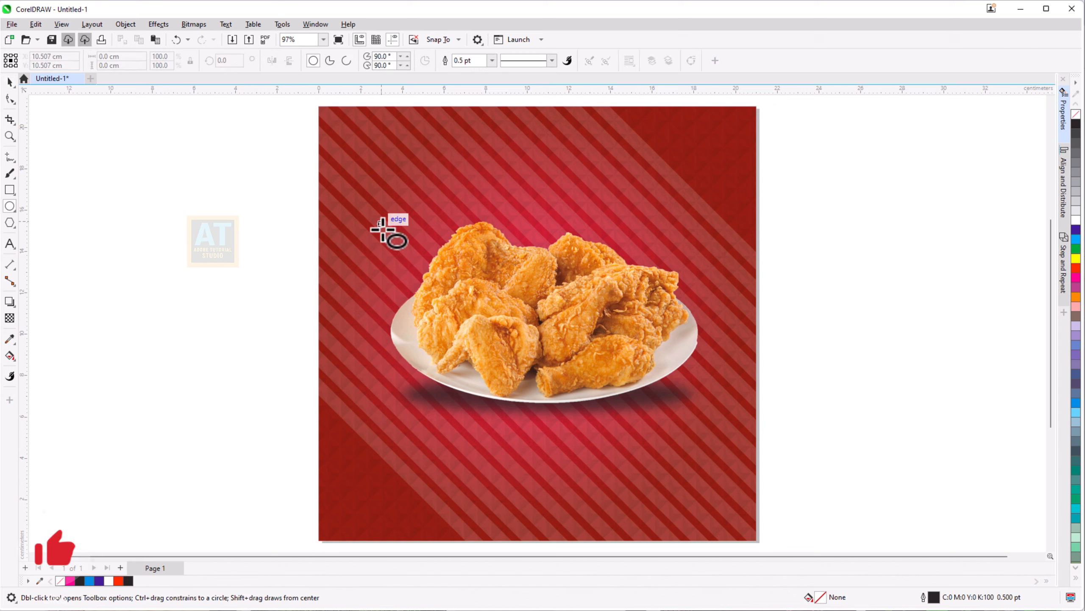
left_click_drag(377, 220, 454, 300)
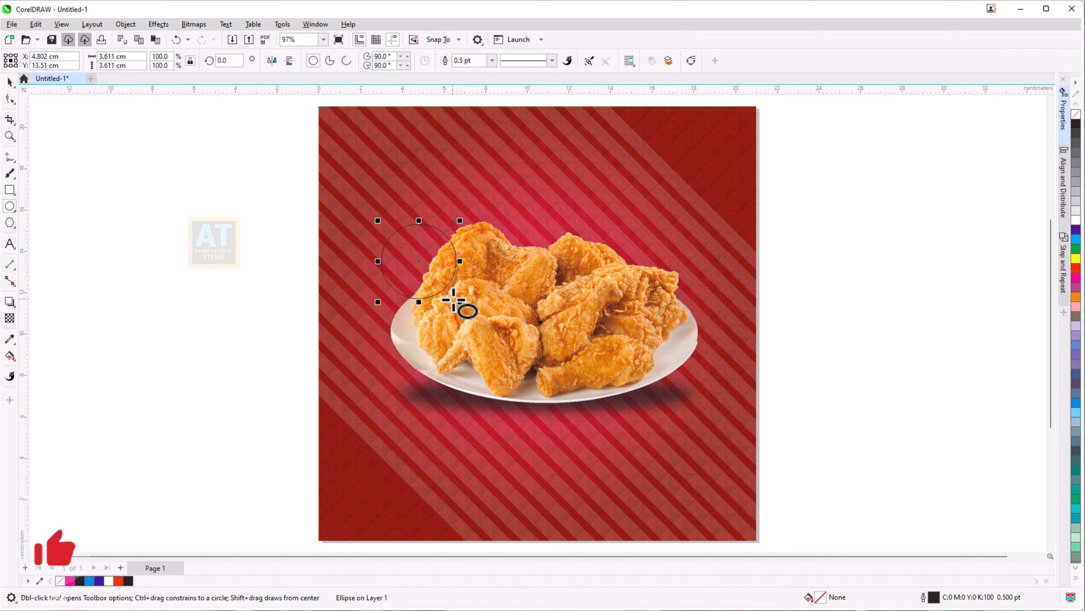
left_click(1075, 221)
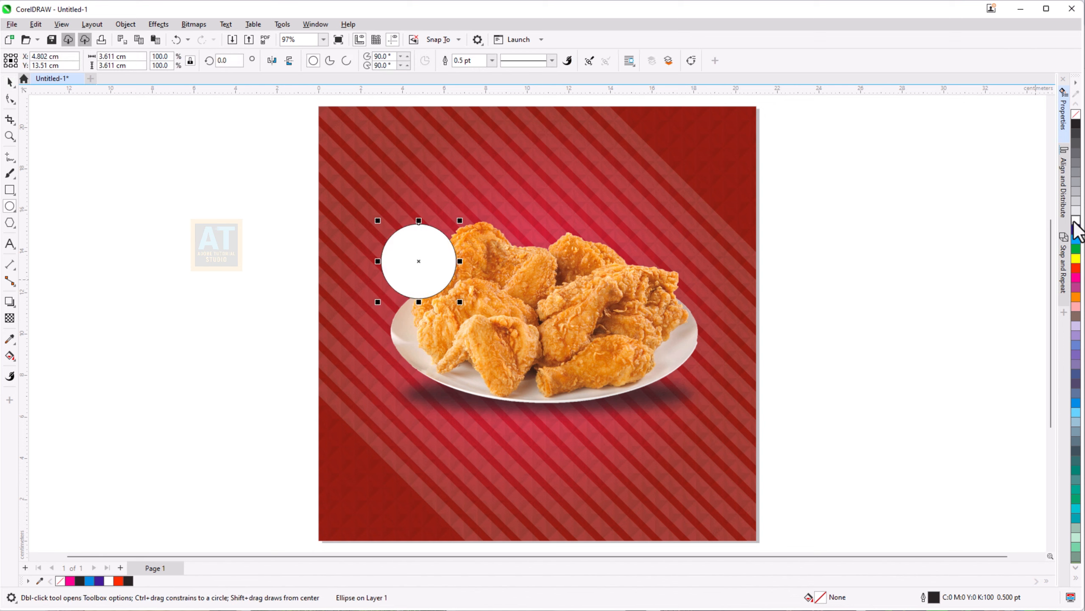
right_click(1076, 114)
Make a concentric copy of the white circle scaled down to about 3.0 cm and fill it black
left_click_drag(460, 305, 453, 300)
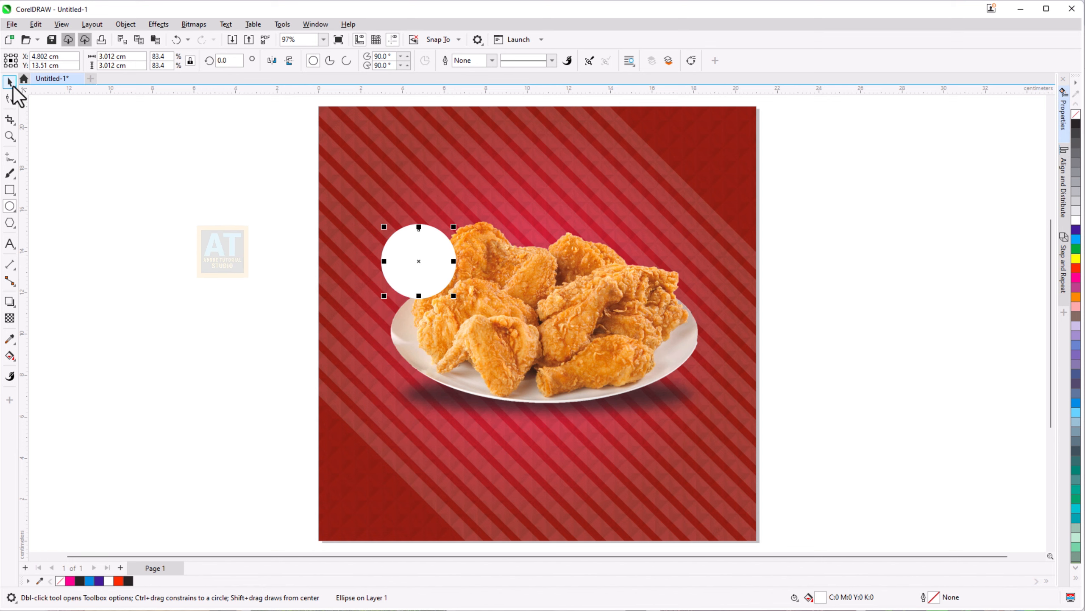
left_click(12, 85)
left_click(1075, 128)
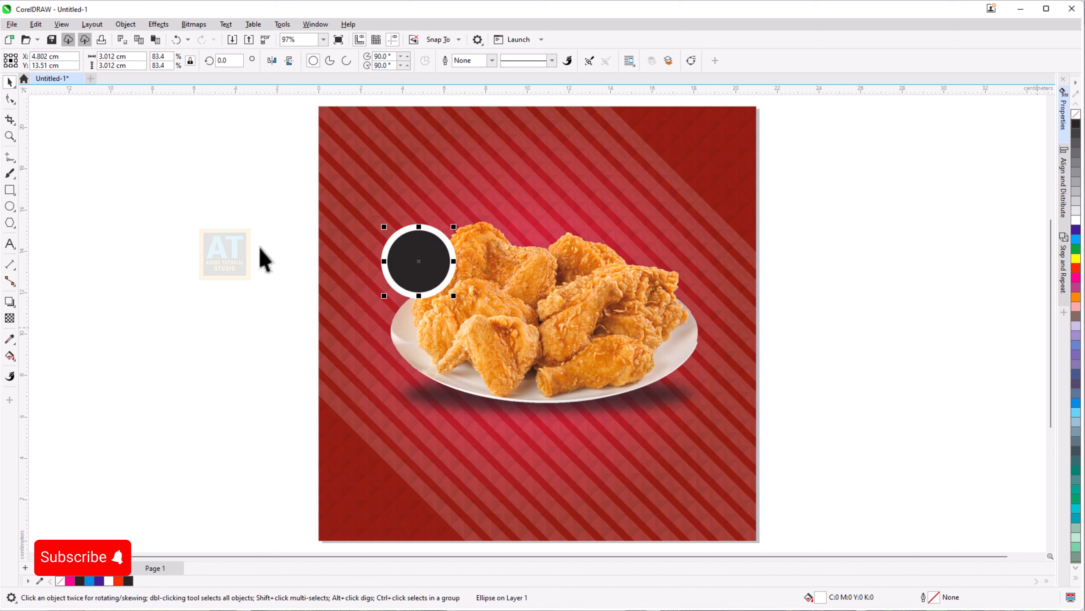
Trim the white circle with the inner black circle and delete the black one to leave a ring
left_click_drag(274, 199, 501, 339)
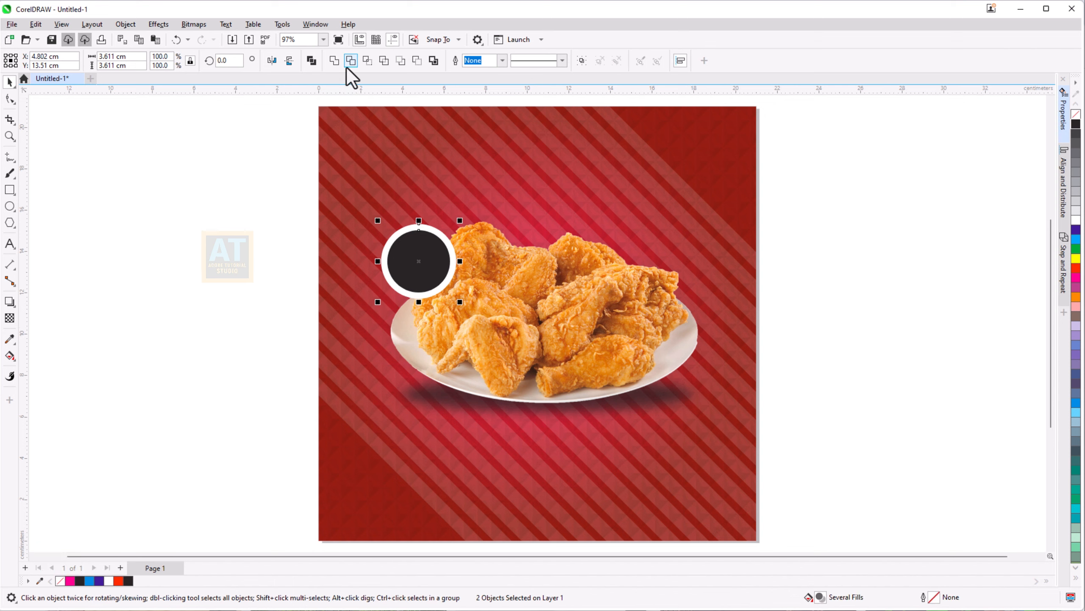
left_click(351, 60)
left_click(417, 259)
left_click_drag(416, 259, 252, 277)
key("Delete")
Shrink the white ring and place it on the background just beside the chicken's upper-left edge
left_click(452, 263)
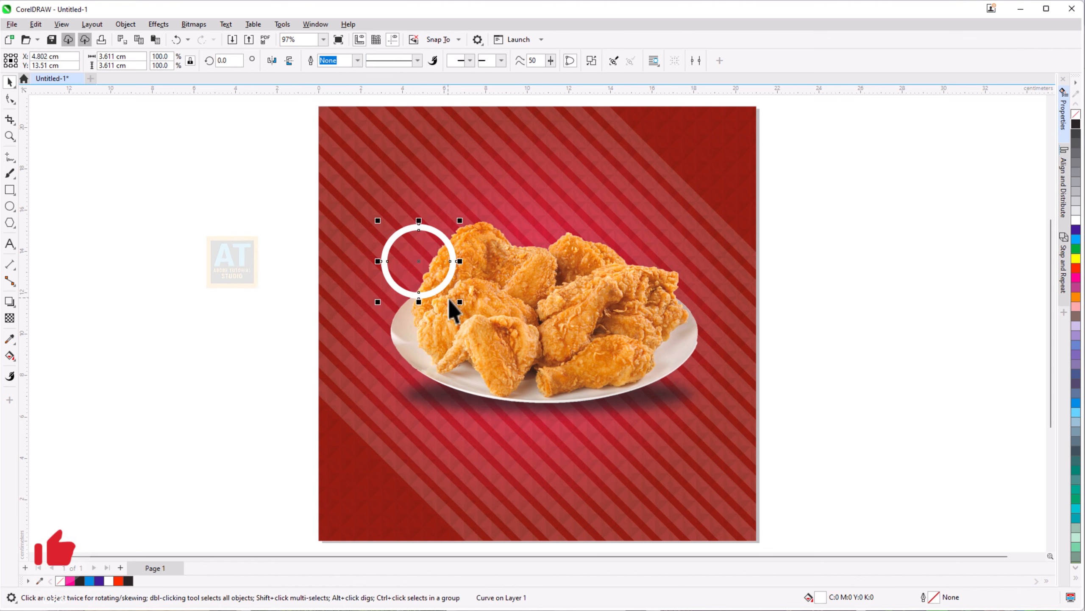
left_click_drag(461, 306, 397, 255)
left_click(305, 274)
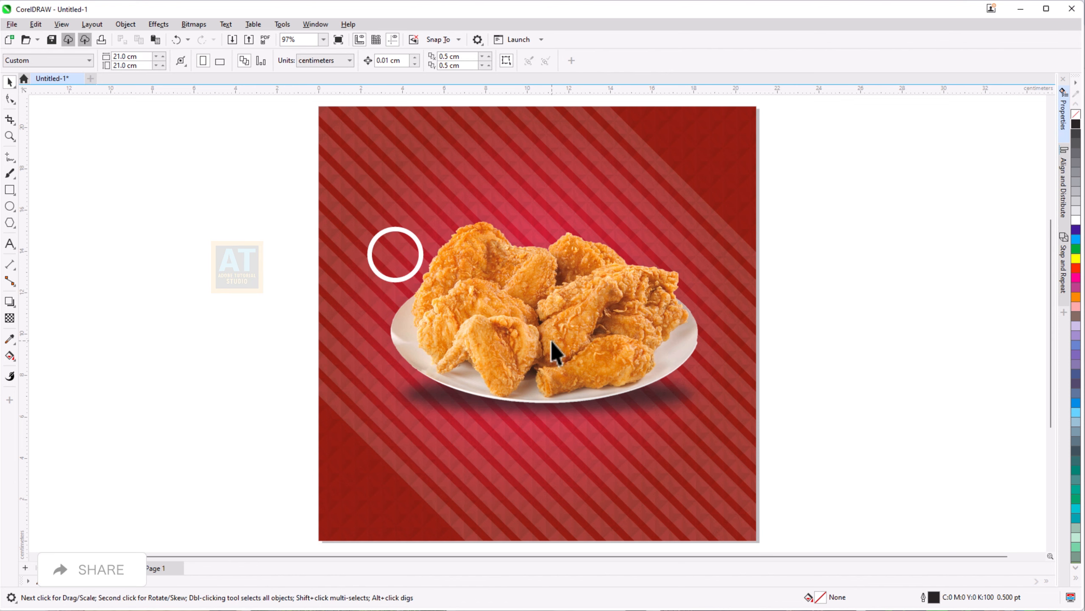
Lock the grouped chicken plate and the striped background in place
left_click(548, 341)
left_click(581, 180, "shift")
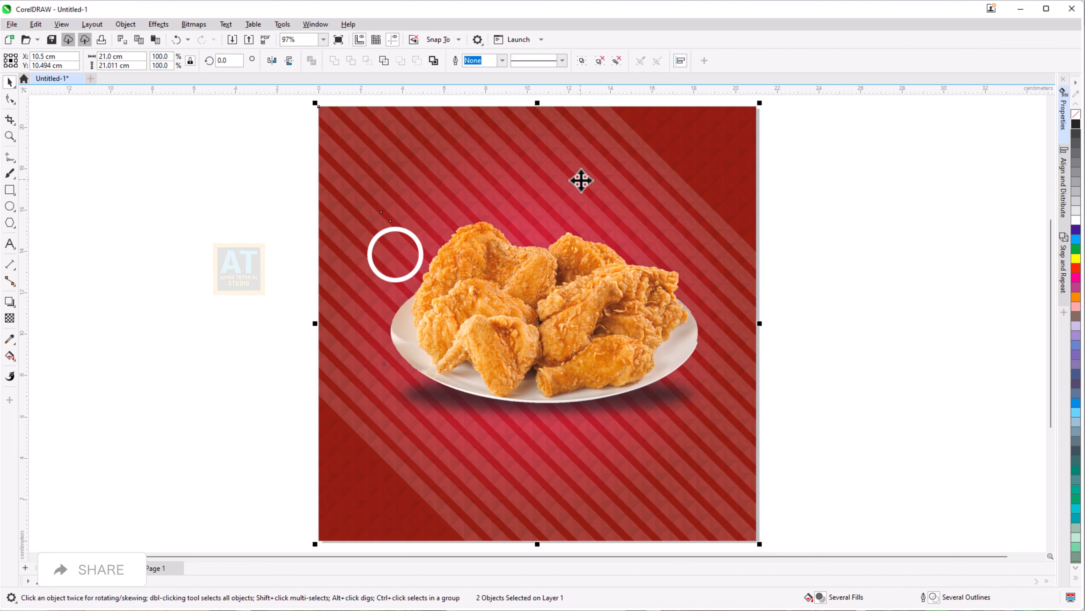
right_click(588, 305)
left_click(623, 451)
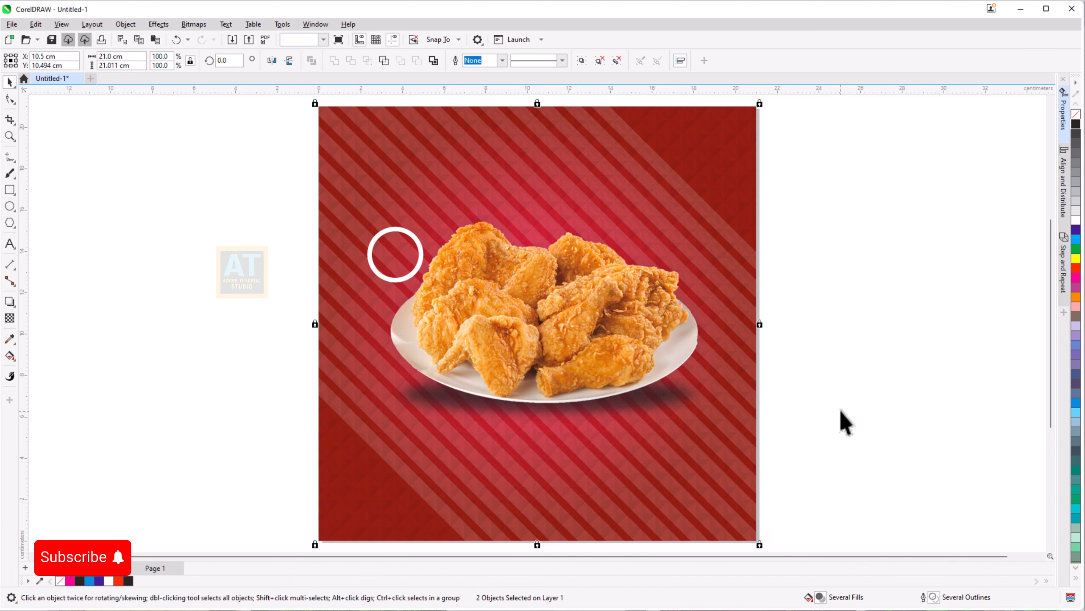
left_click(841, 410)
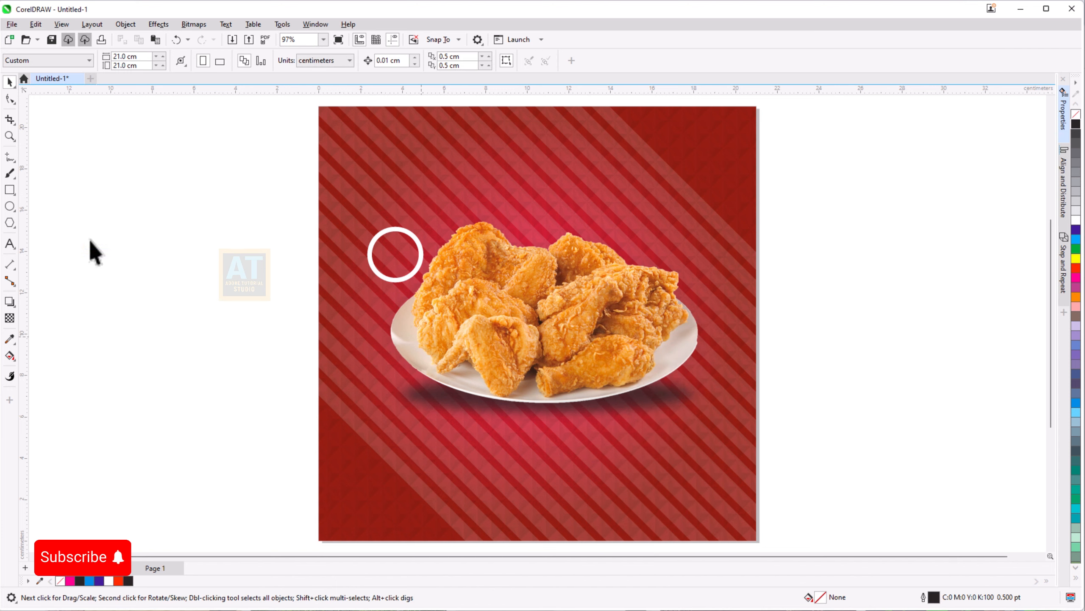
Add the text "chicken" above the plate and change its case to Title Case
left_click(9, 243)
left_click(517, 185)
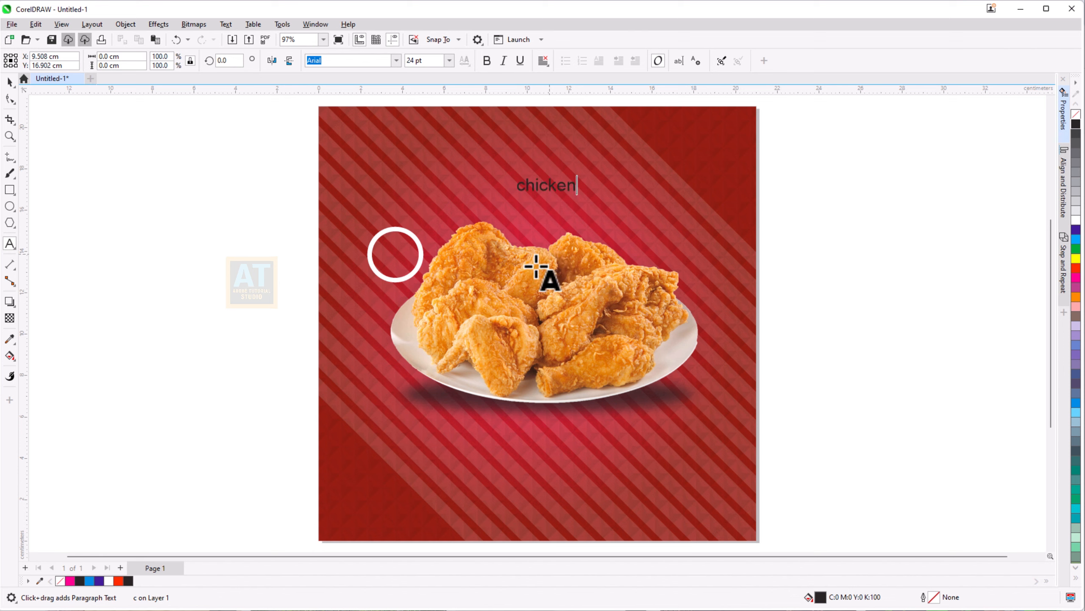
double_click(534, 185)
right_click(538, 184)
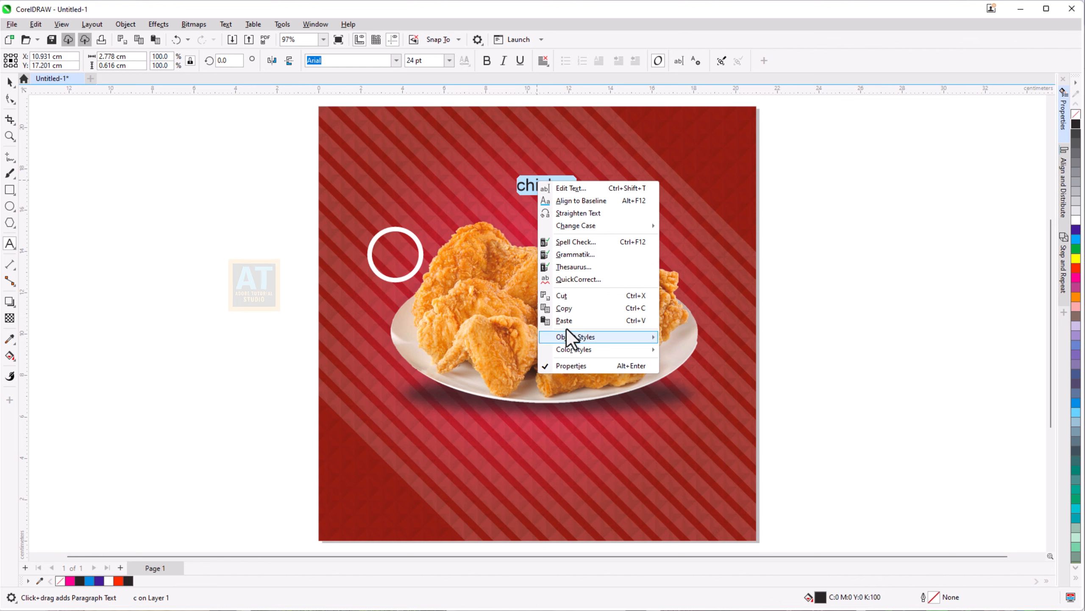
mouse_move(583, 227)
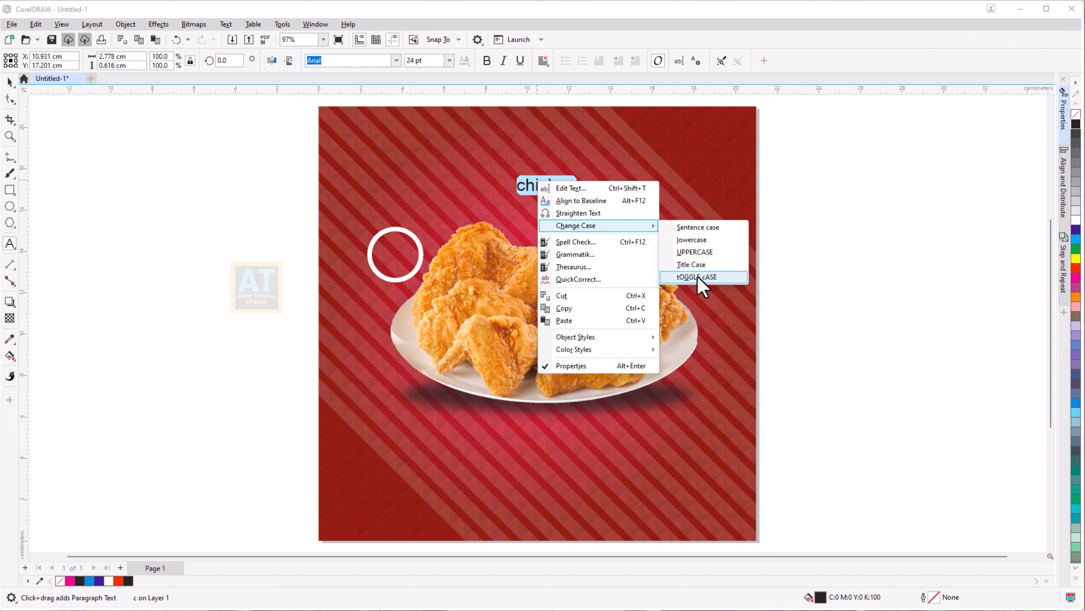
left_click(695, 264)
left_click(10, 81)
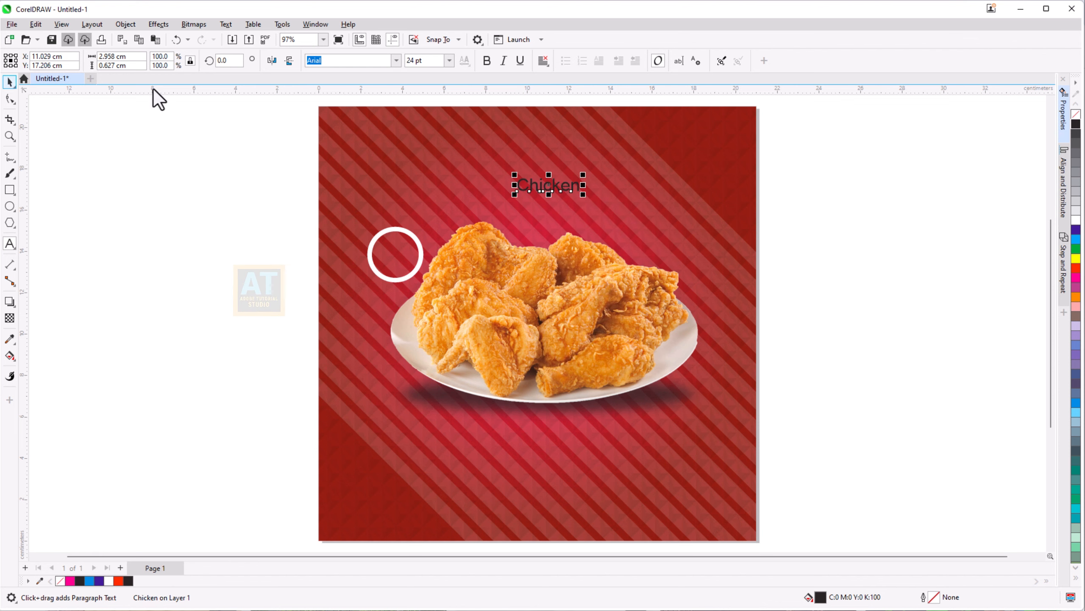
Set the Chicken text in the Beachday font, enlarge it to about 13.2 by 2.8 cm and position it above the plate
left_click(393, 62)
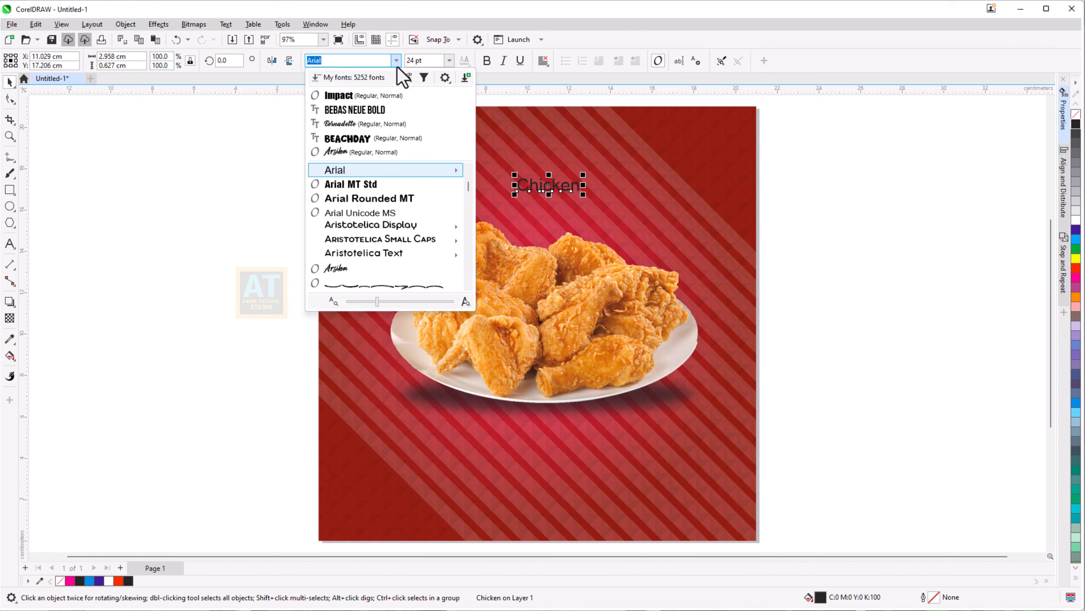
left_click(342, 138)
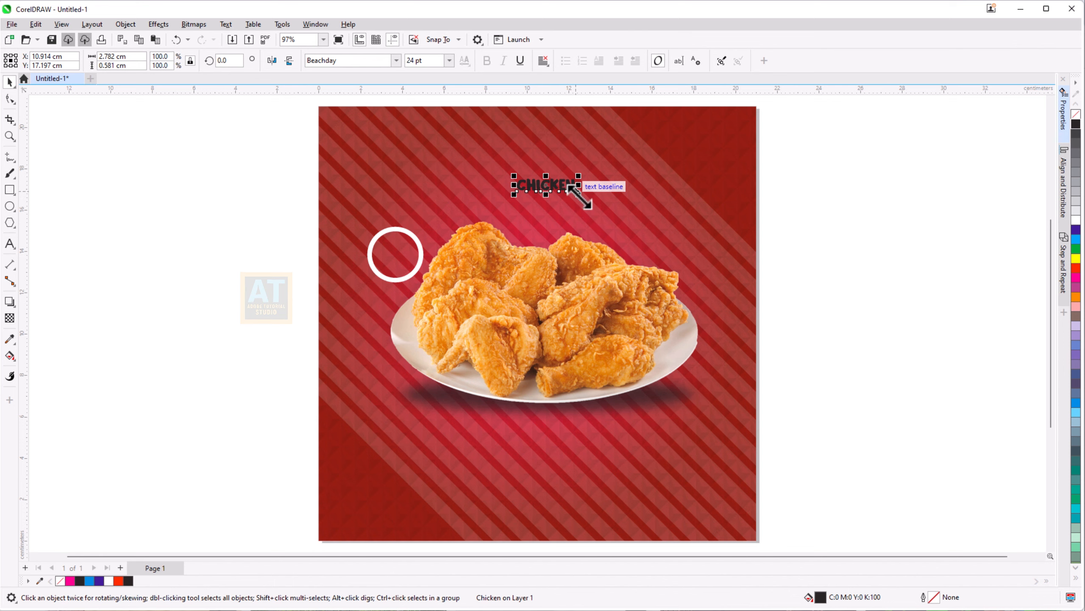
left_click_drag(577, 191, 795, 274)
left_click_drag(698, 215, 574, 192)
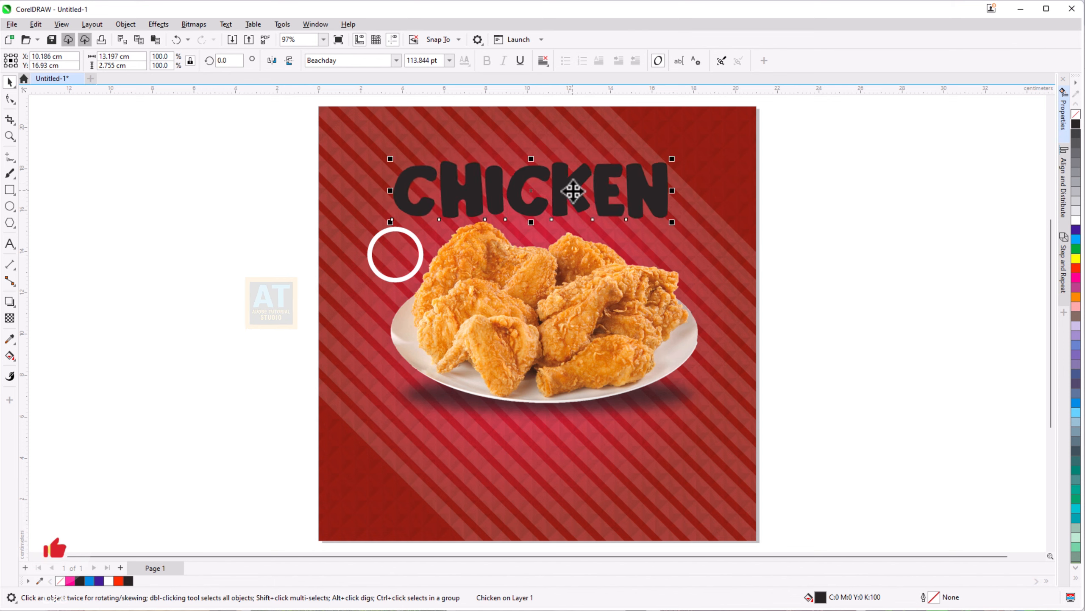
Shrink the Chicken title to about 10.4 by 2.2 cm, keeping its upper-right corner fixed
left_click(573, 191)
left_click(407, 210)
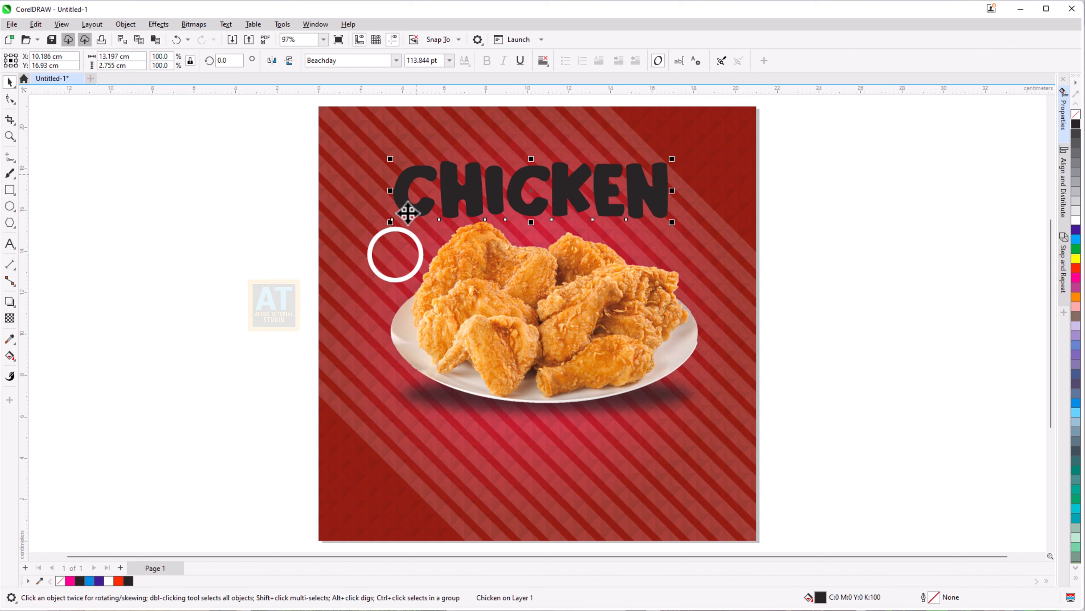
left_click_drag(392, 220, 448, 209)
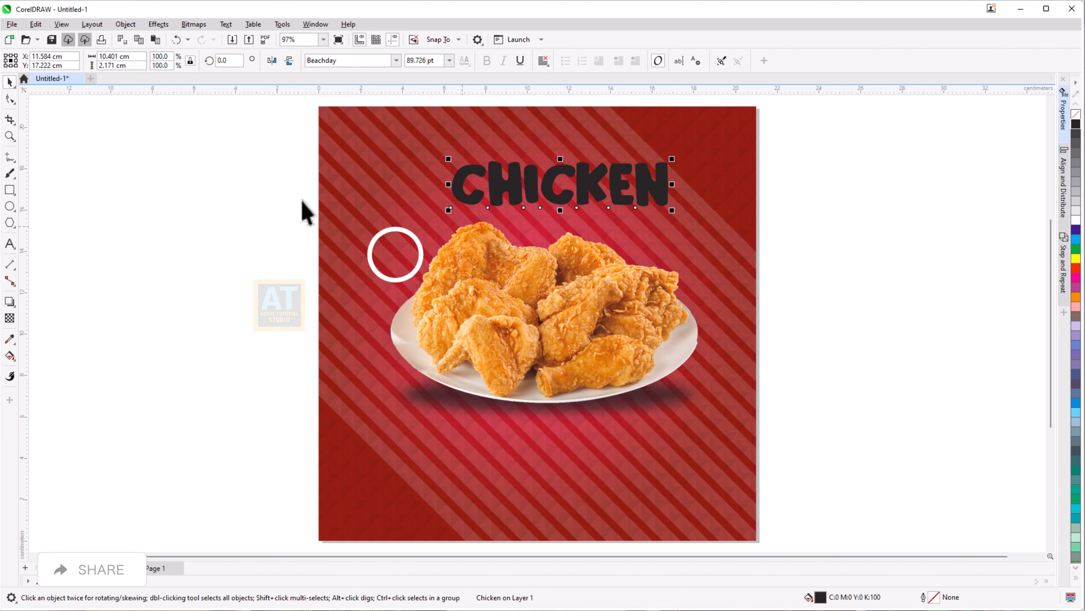
Duplicate the Chicken title directly above the original and replace the copy's text with "Special tasty"
left_click_drag(565, 175, 567, 136)
right_click(564, 133)
key("F8")
key("ctrl+a")
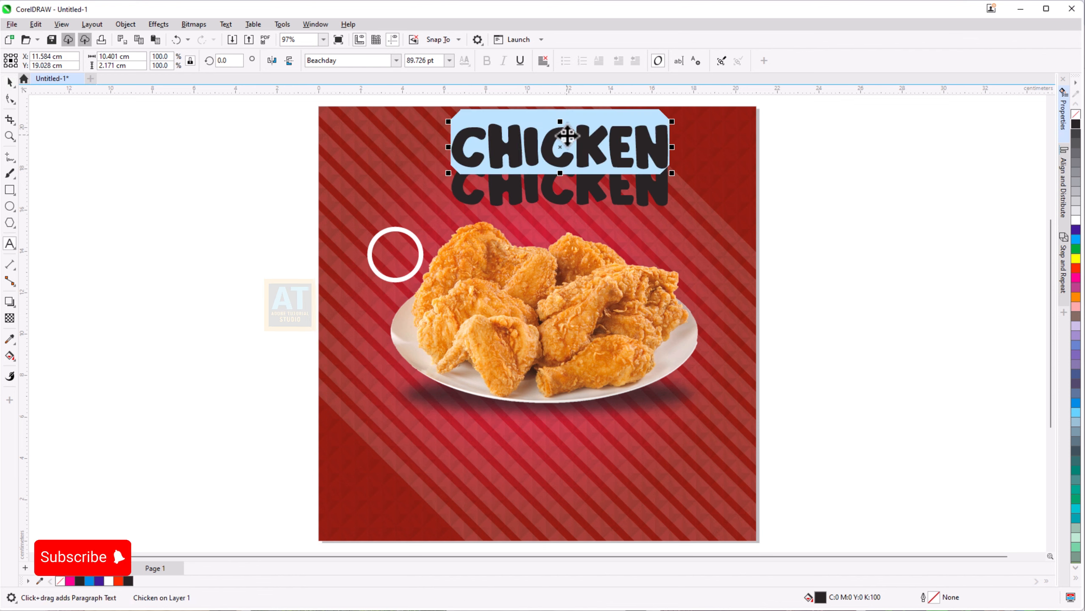
type("SPC")
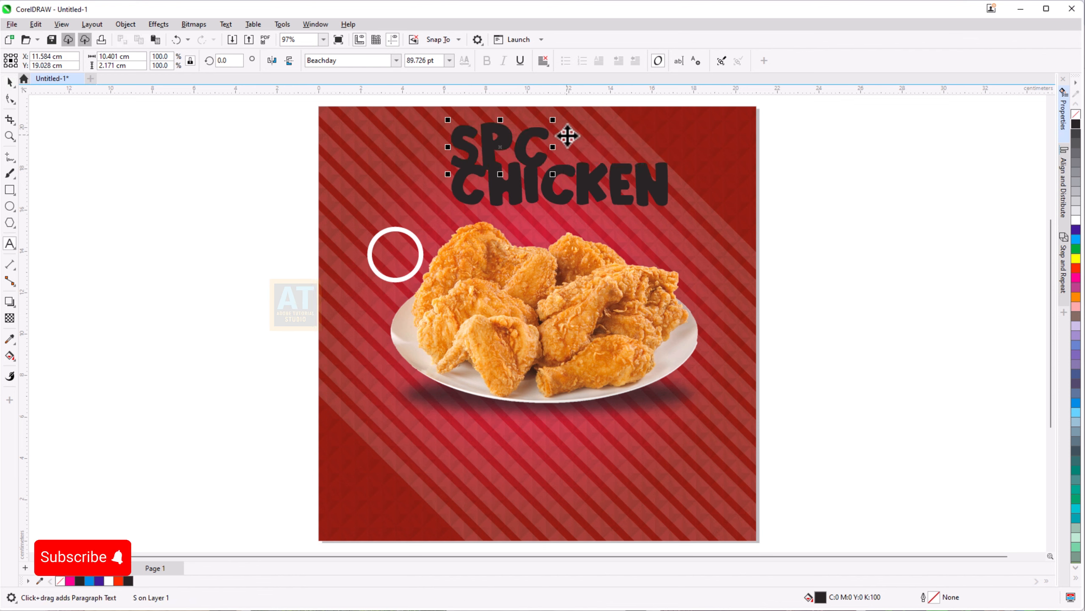
key("BackSpace")
type("eca")
key("BackSpace")
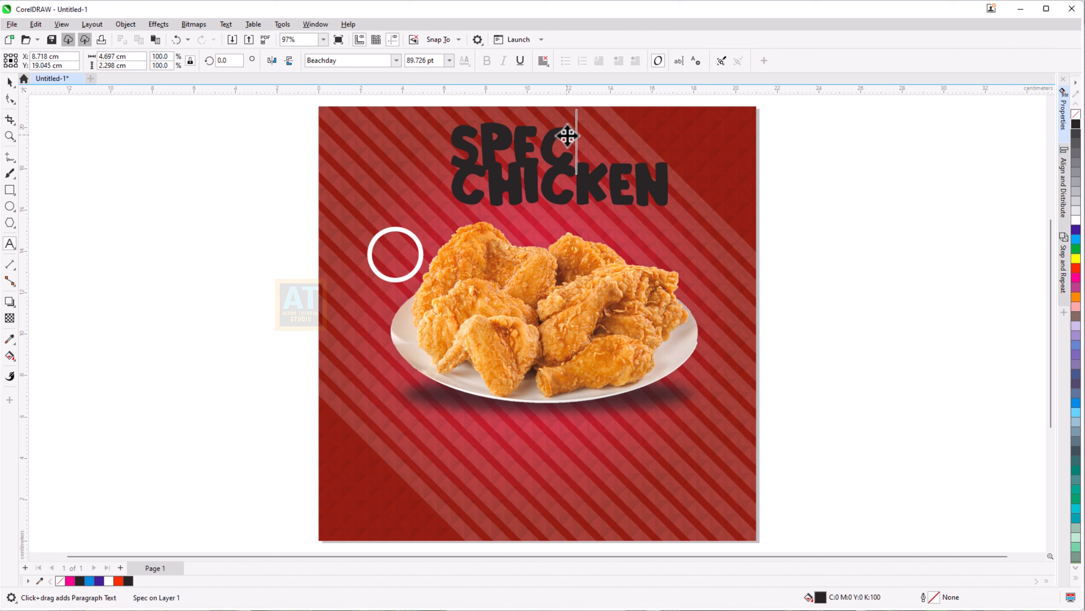
type("IAL TASTY")
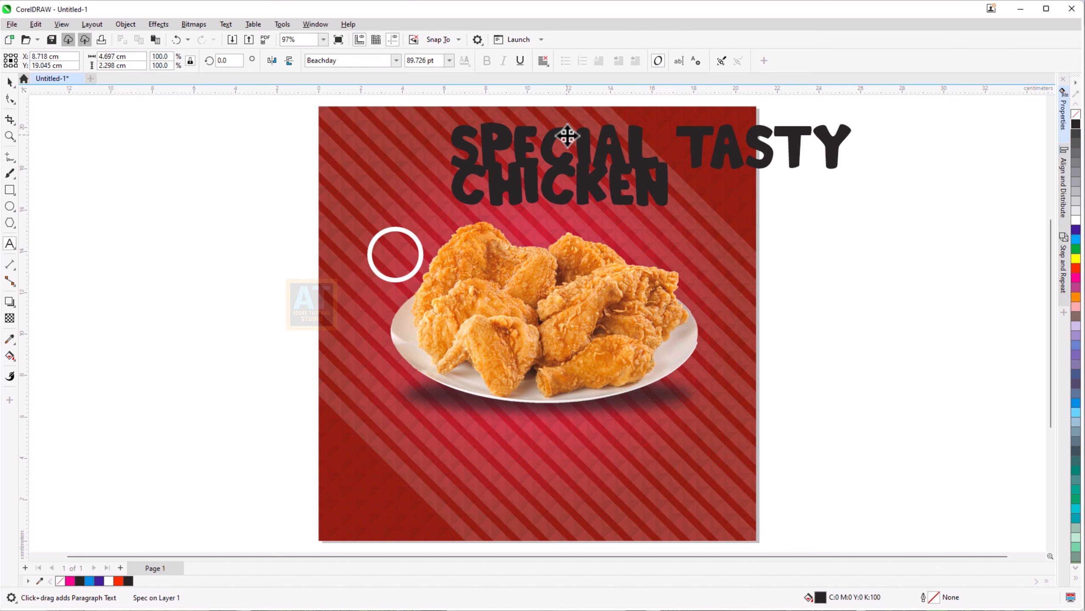
left_click(9, 81)
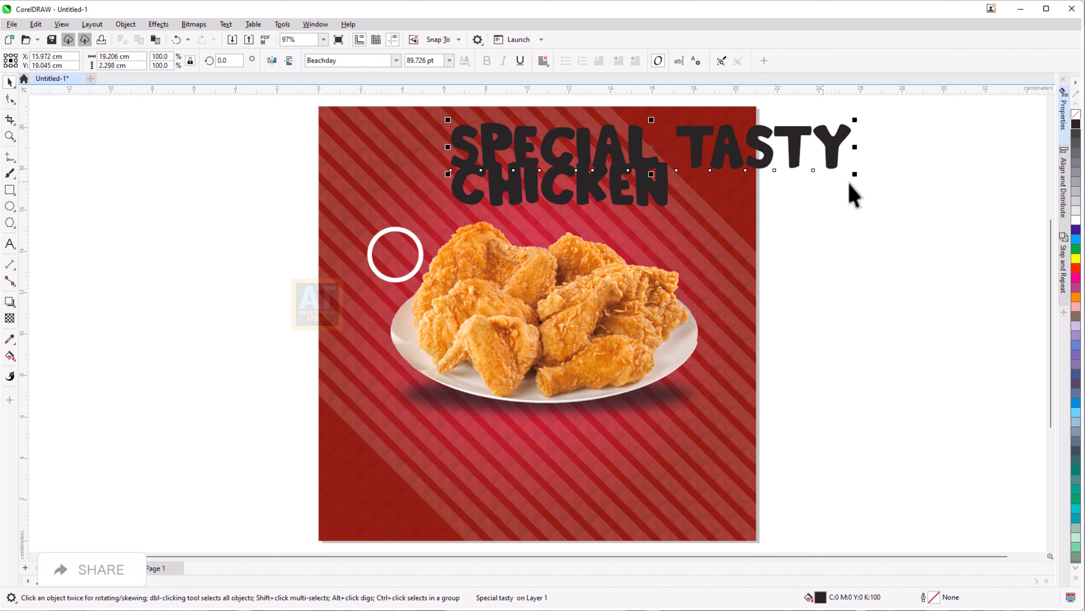
Shrink the Special tasty text to about 5.7 by 0.7 cm and set it in the Arsilon font
left_click_drag(855, 175, 551, 148)
left_click(395, 62)
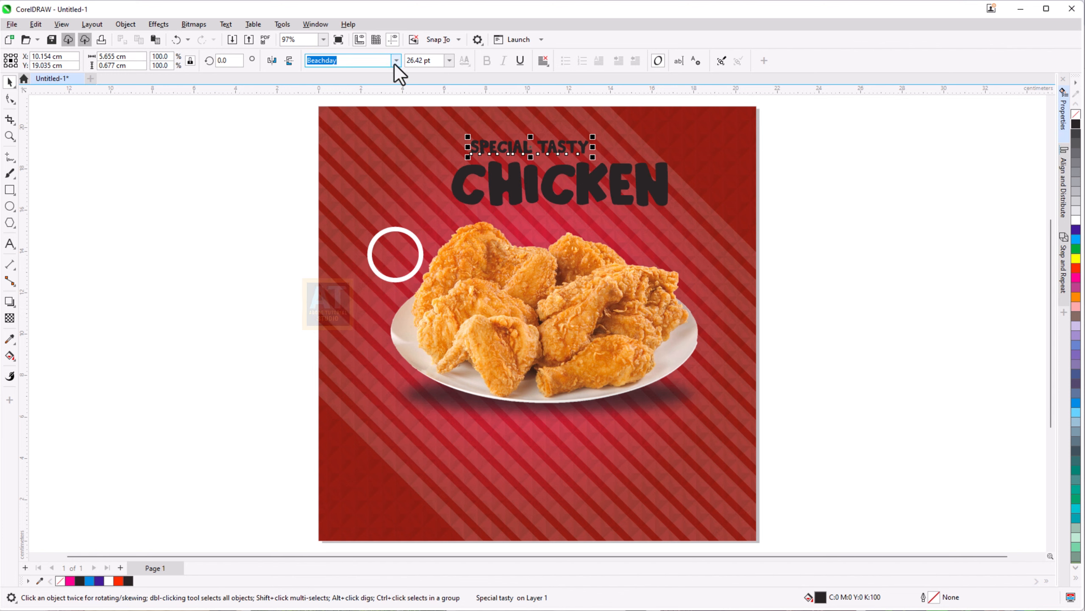
left_click(350, 152)
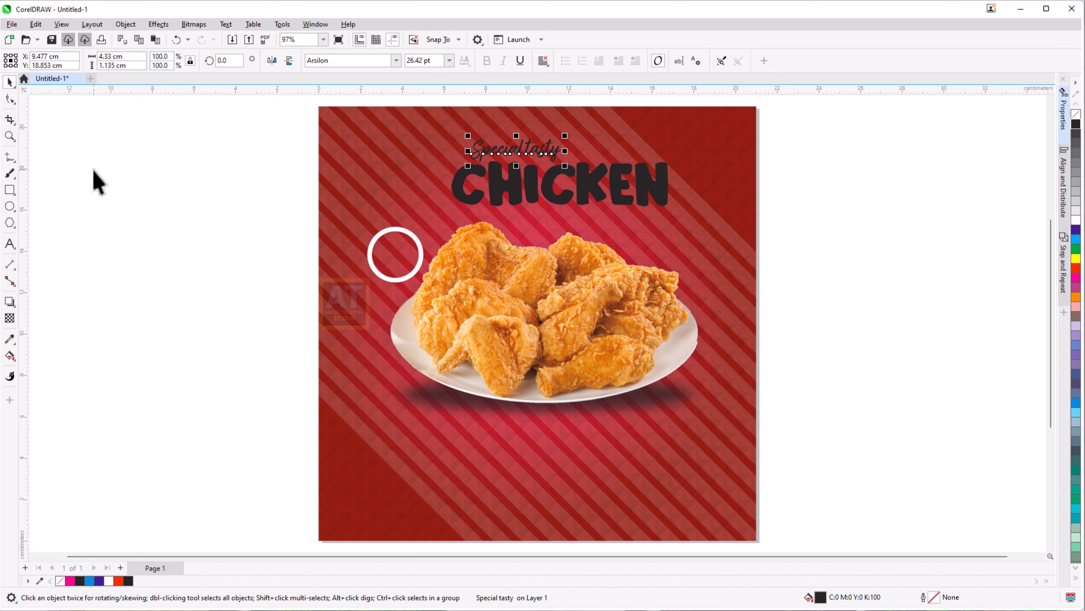
Centre the Special tasty text horizontally over the Chicken title
left_click(515, 190, "shift")
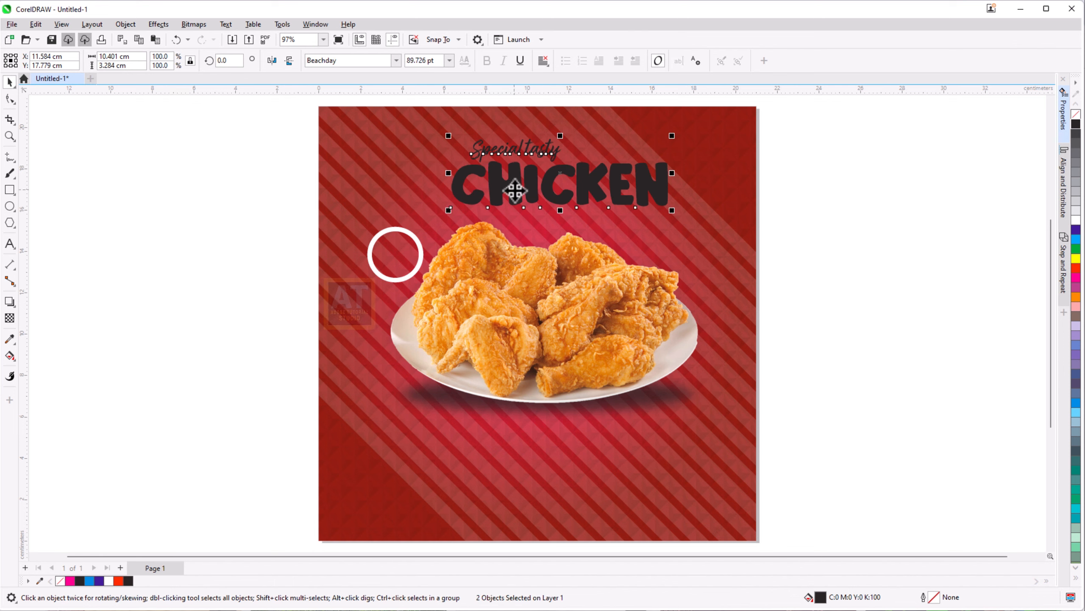
key("c")
left_click(844, 236)
Duplicate the Special tasty text below the Chicken title and change the copy's wording to "Only for Today"
left_click(594, 152)
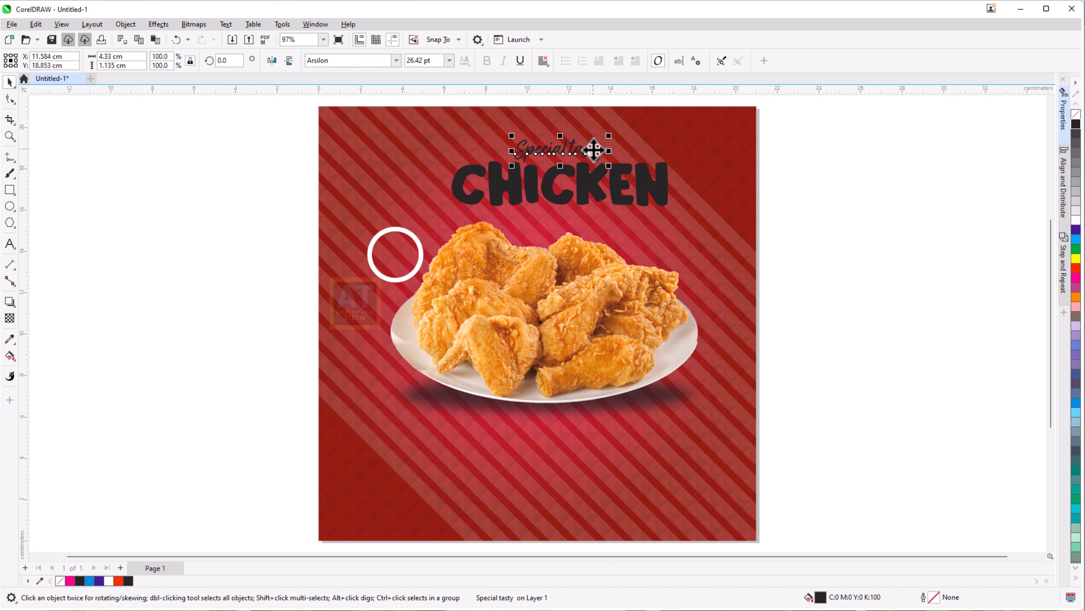
left_click_drag(594, 150, 592, 222)
right_click(592, 222)
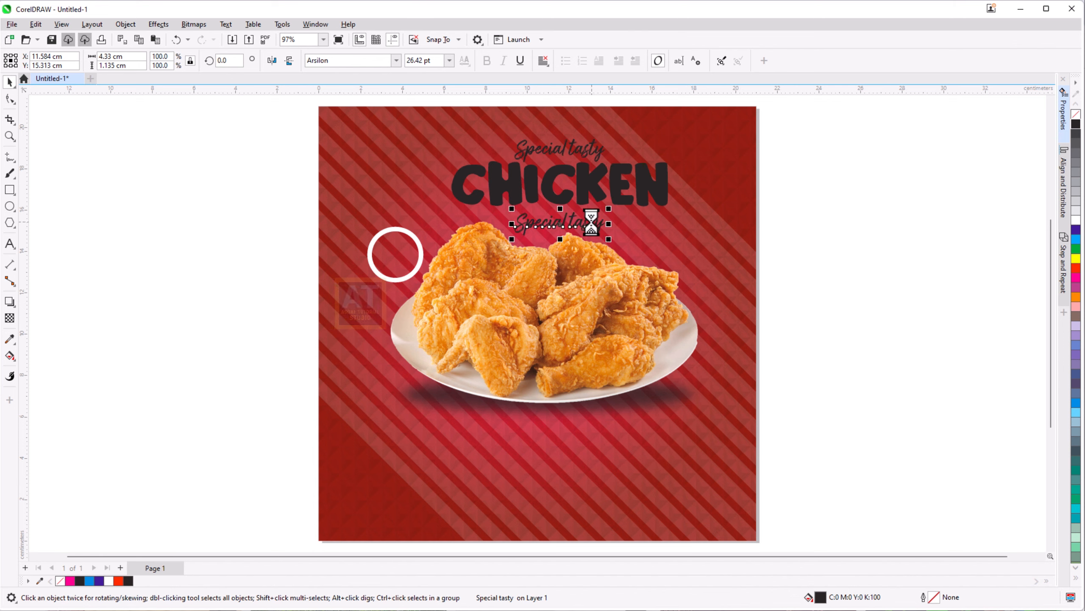
double_click(592, 222)
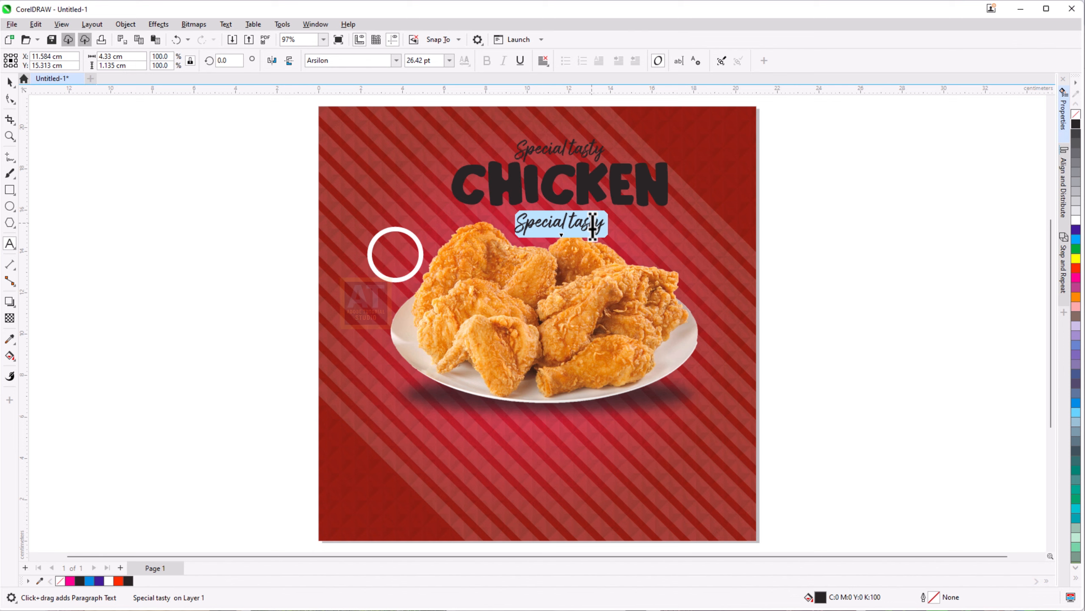
type("O")
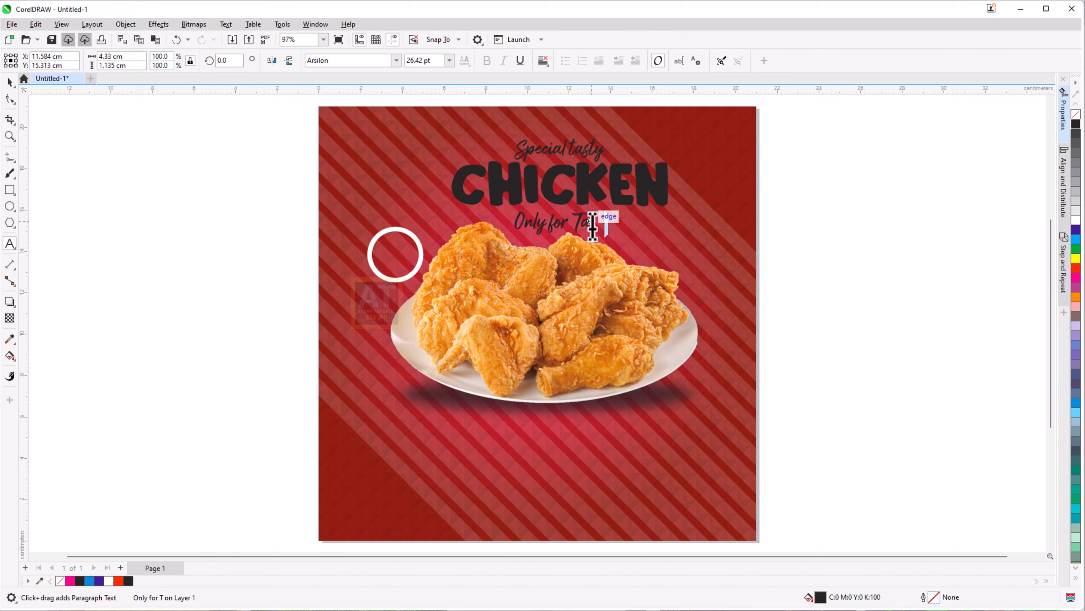
type("nly for Today")
key("Escape")
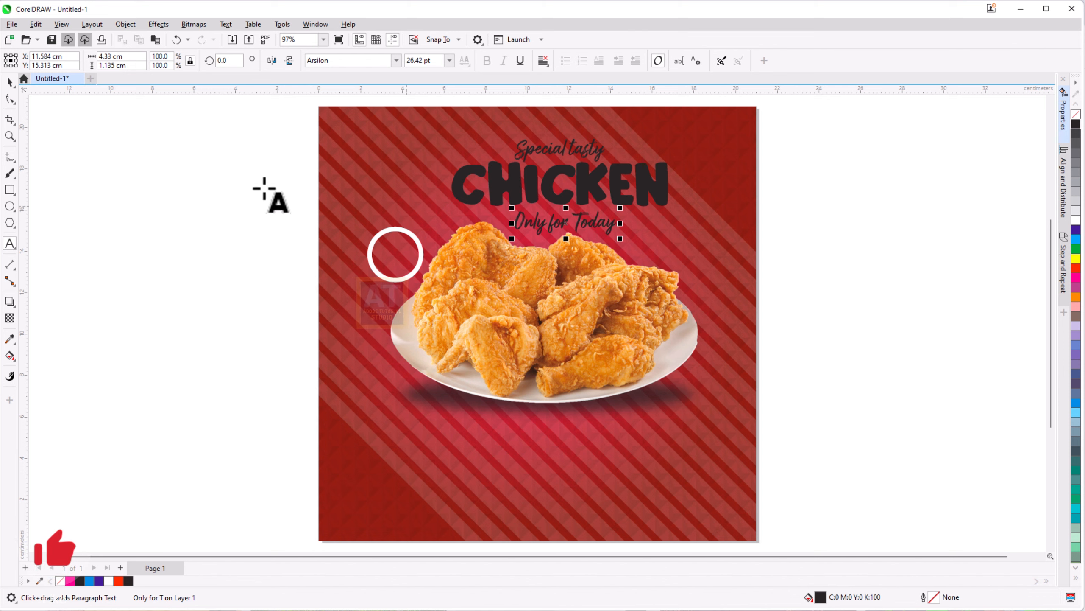
Align Only for Today with the Chicken title's right edge and Special tasty with its left edge
key("ctrl+space")
left_click(666, 194, "shift")
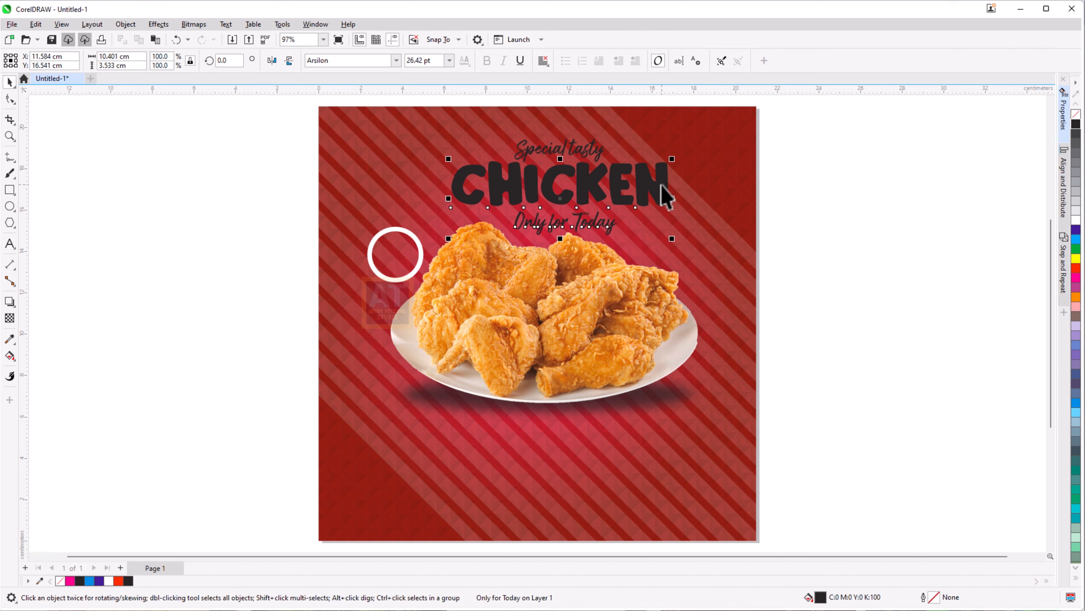
key("r")
left_click(557, 150)
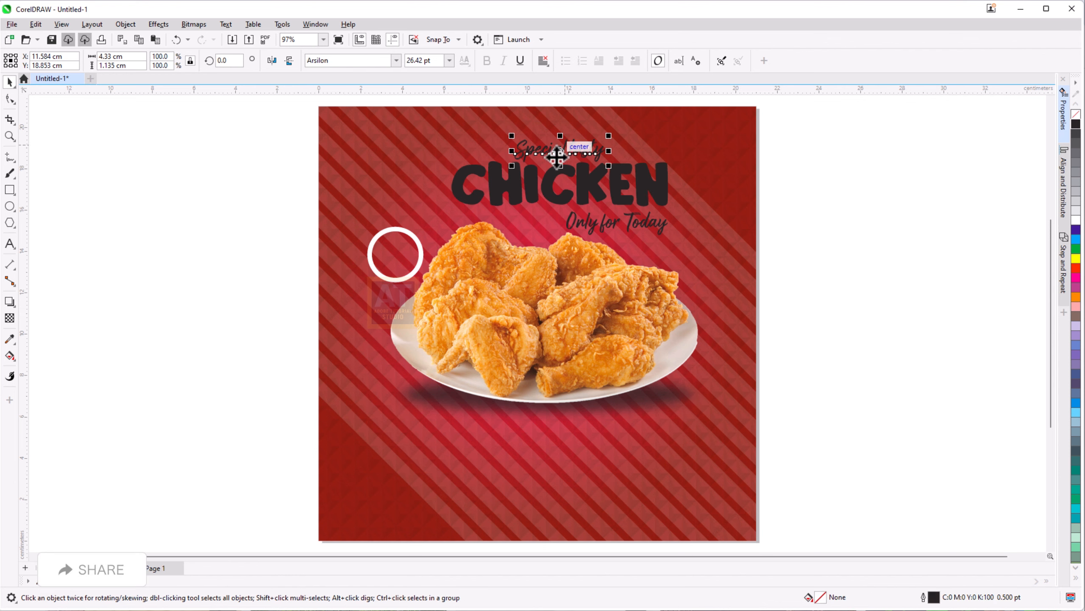
left_click(499, 183, "shift")
key("l")
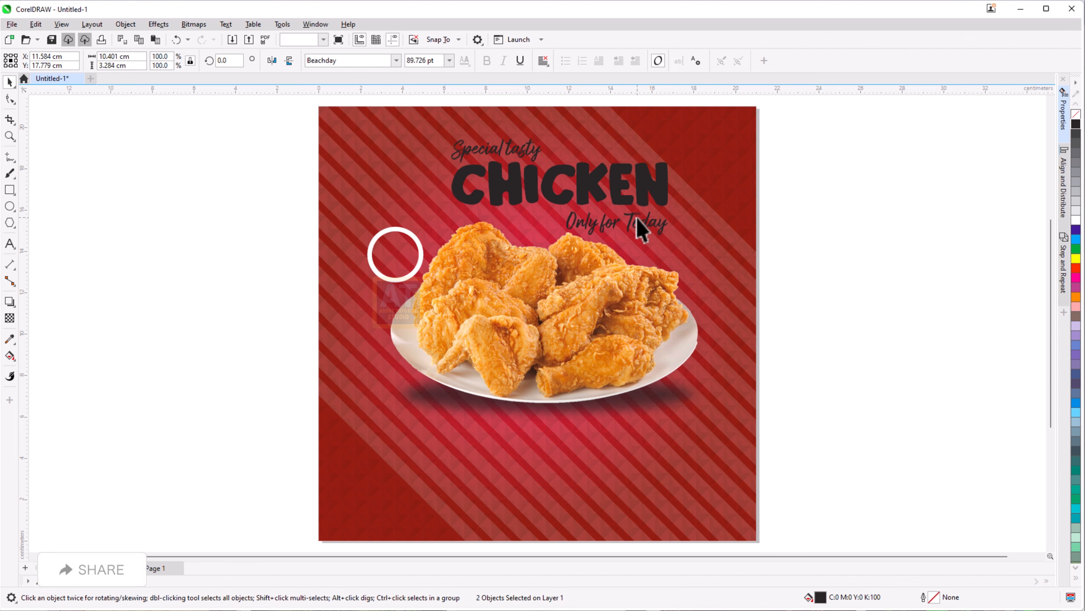
Fill the Only for Today text with white
left_click(620, 225)
left_click(597, 225)
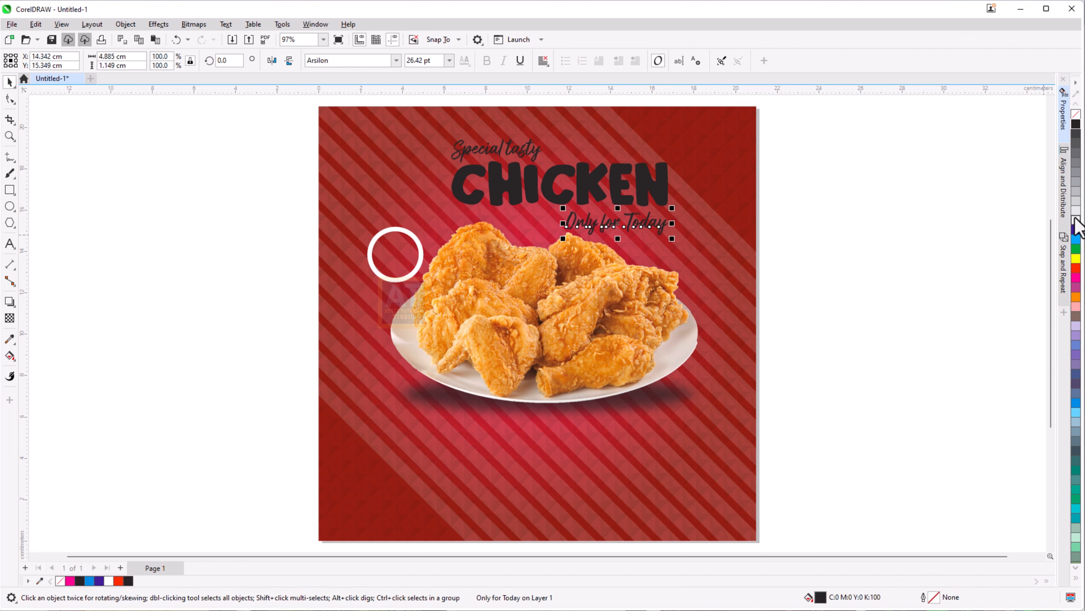
left_click(1076, 220)
Try a yellow fill on the Special tasty text and return it to black
left_click_drag(256, 125, 586, 191)
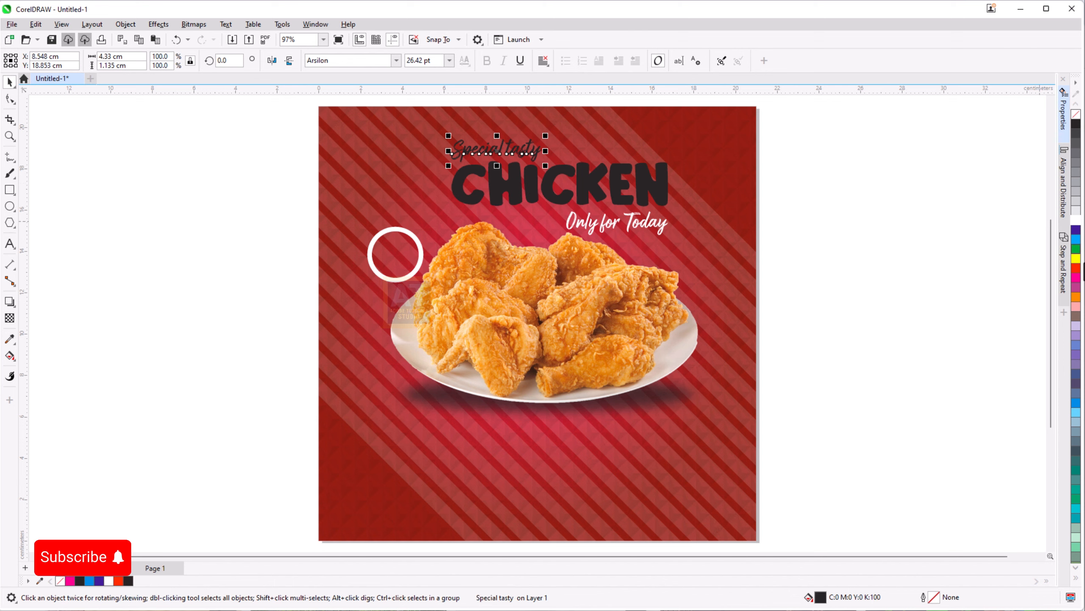
left_click(1076, 258)
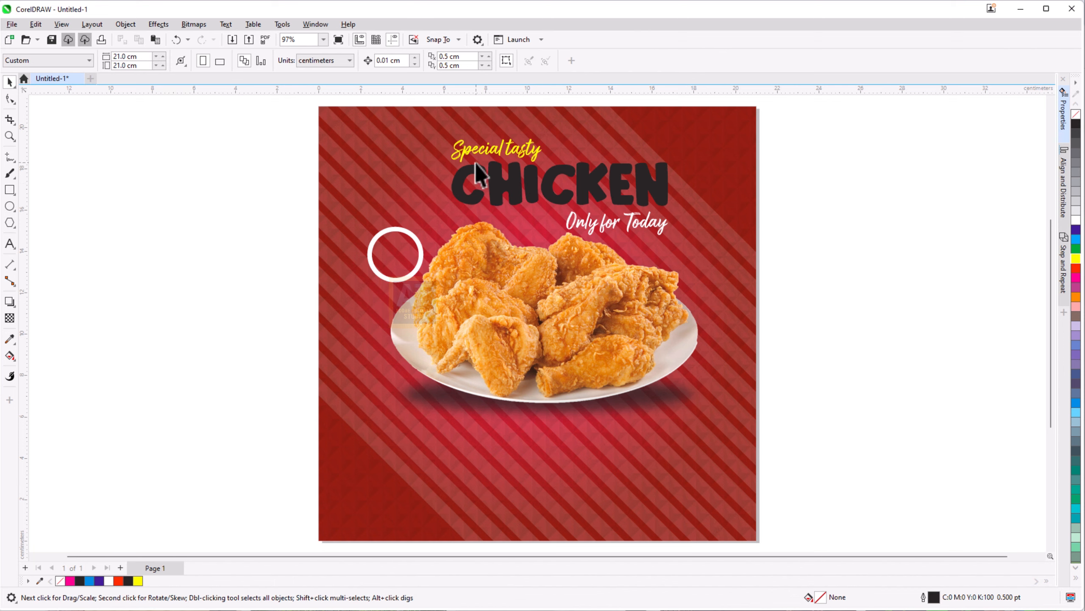
left_click(1075, 126)
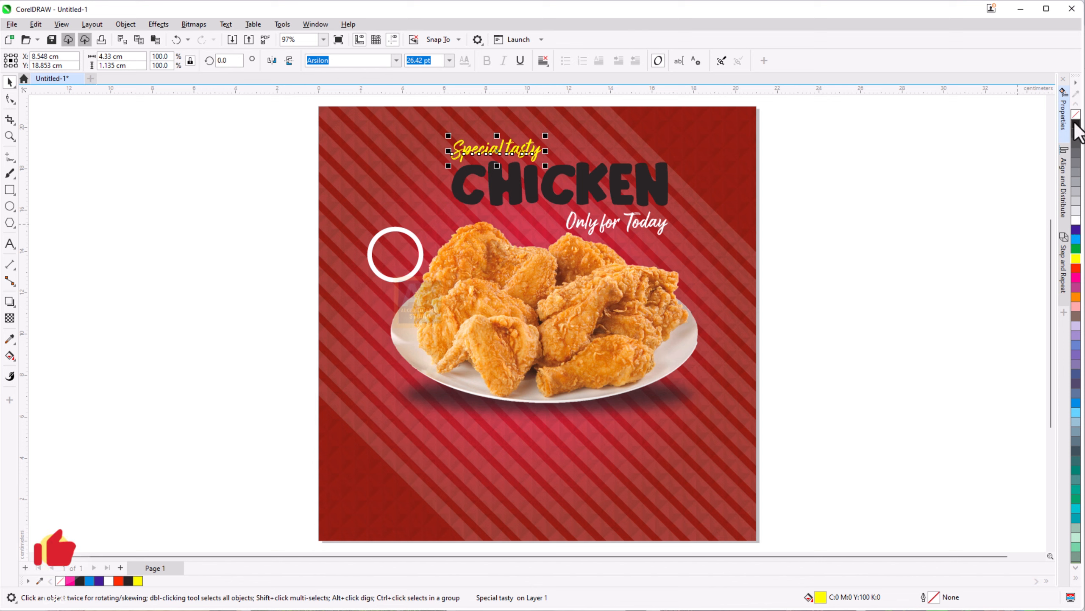
Fill the Chicken title with red and group it with the Special tasty and Only for Today lines
left_click(656, 185)
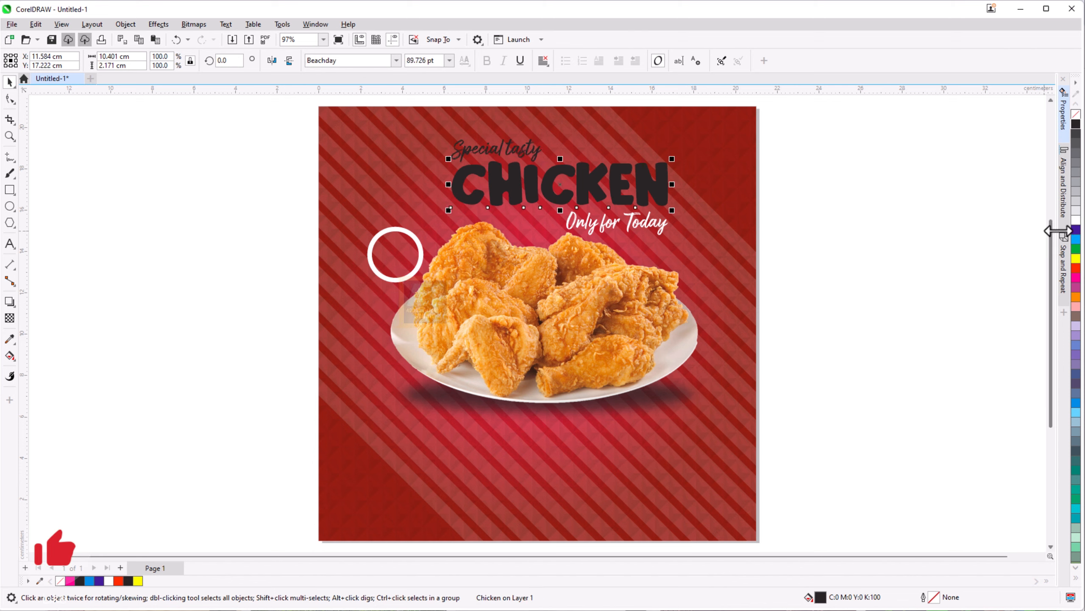
left_click(1075, 269)
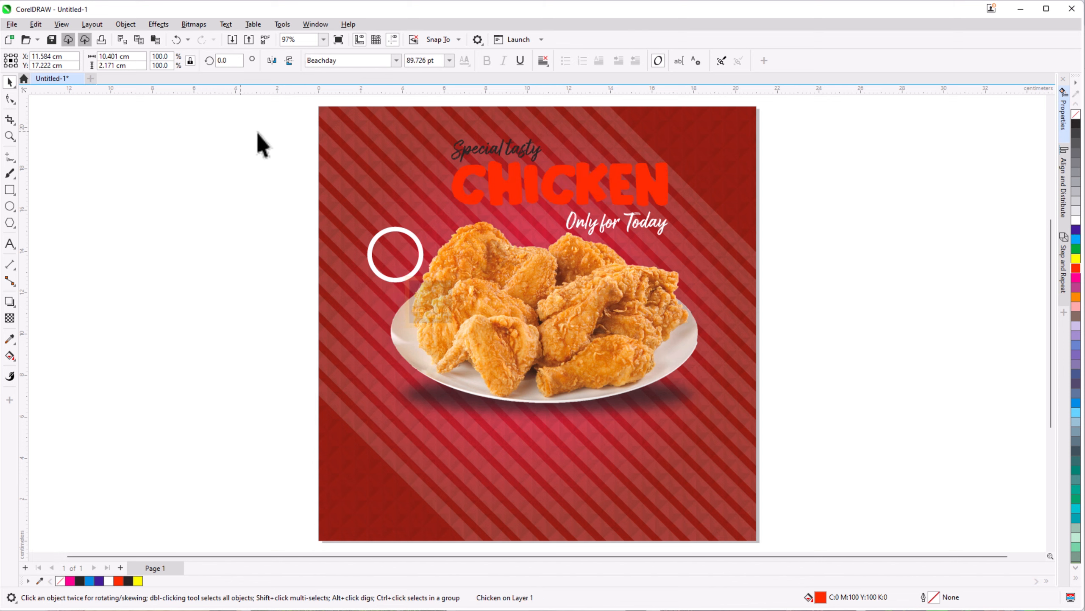
left_click_drag(261, 127, 714, 253)
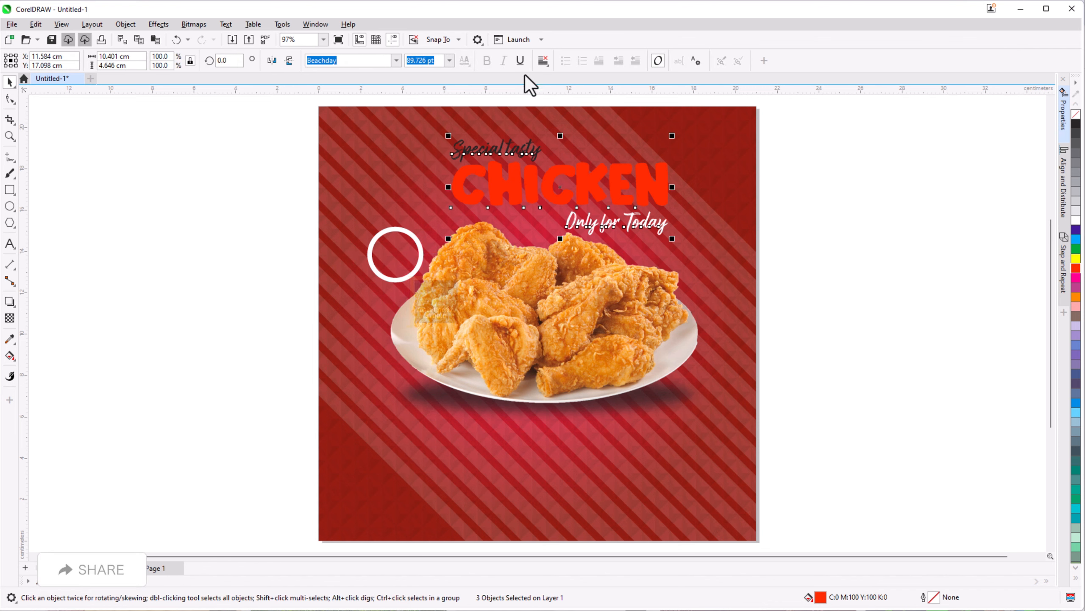
left_click(126, 24)
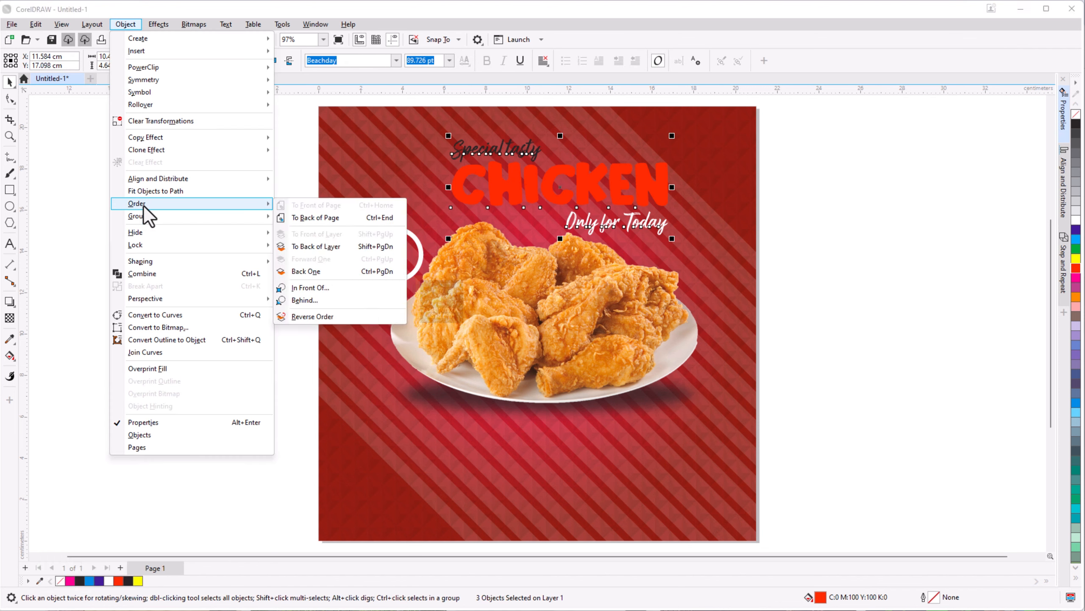
mouse_move(140, 215)
left_click(299, 218)
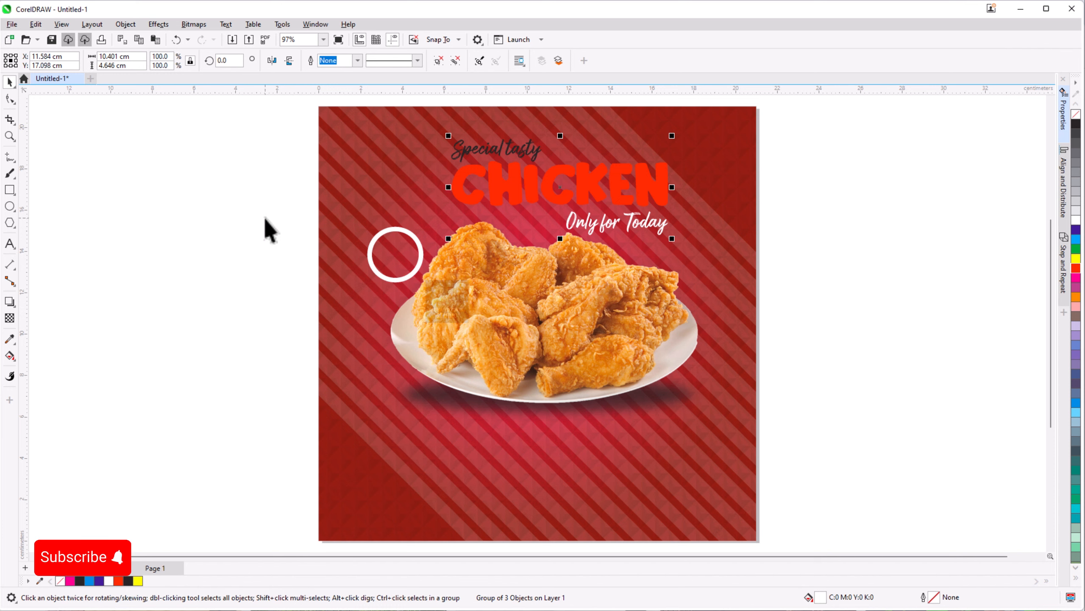
left_click(90, 211)
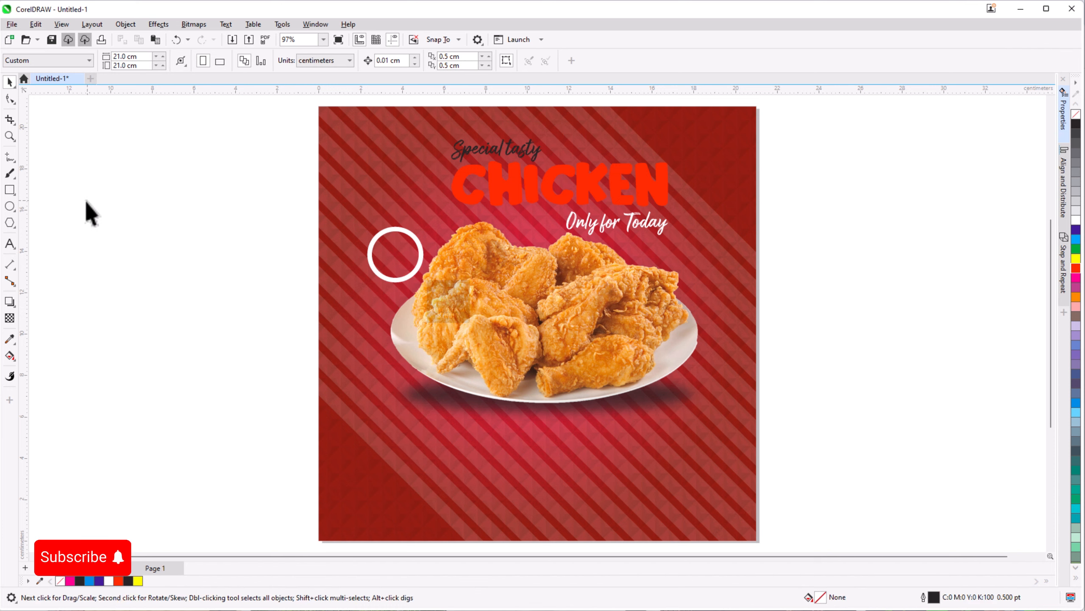
Draw a four-node Bézier curve about 19 by 11 cm from above the page, around the title's left side and beneath it, ending beyond the right page edge
left_click(14, 160)
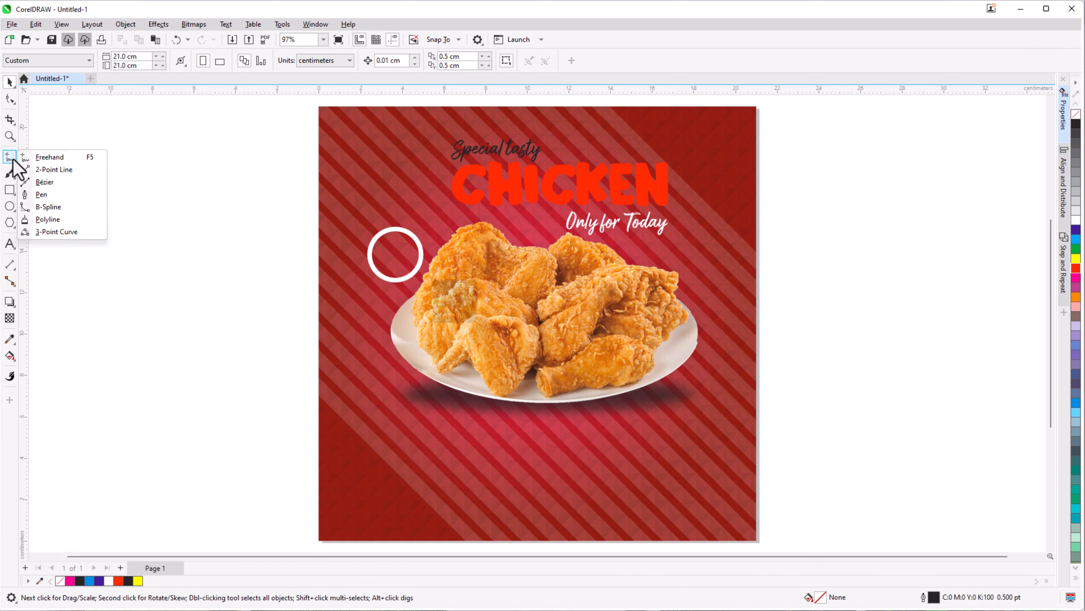
left_click(50, 180)
scroll(388, 212, "down", 1)
left_click(427, 102)
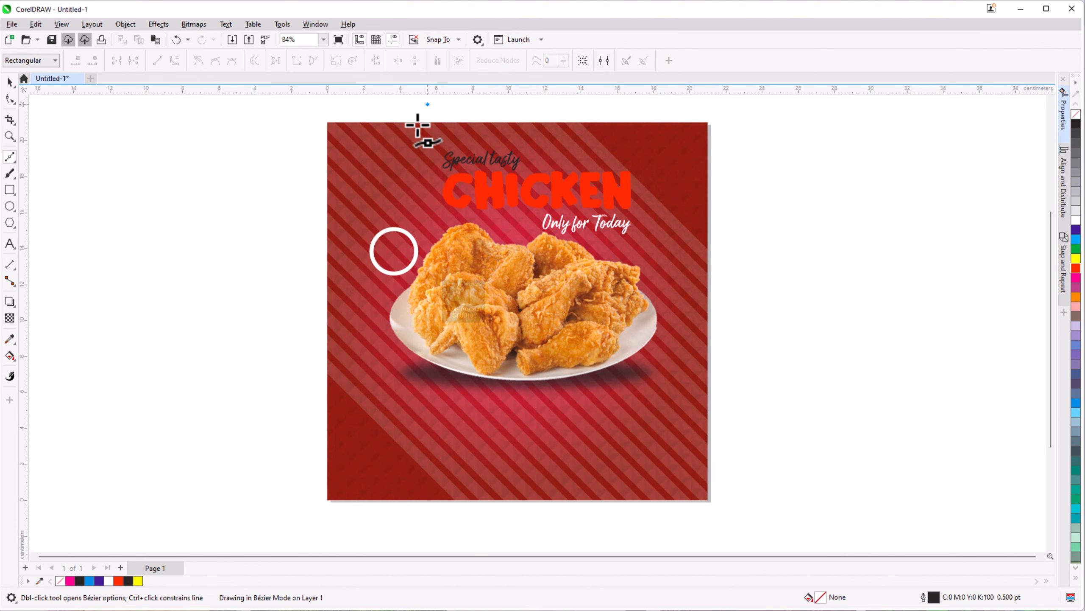
left_click_drag(402, 176, 421, 214)
left_click_drag(518, 236, 624, 244)
left_click_drag(742, 302, 766, 363)
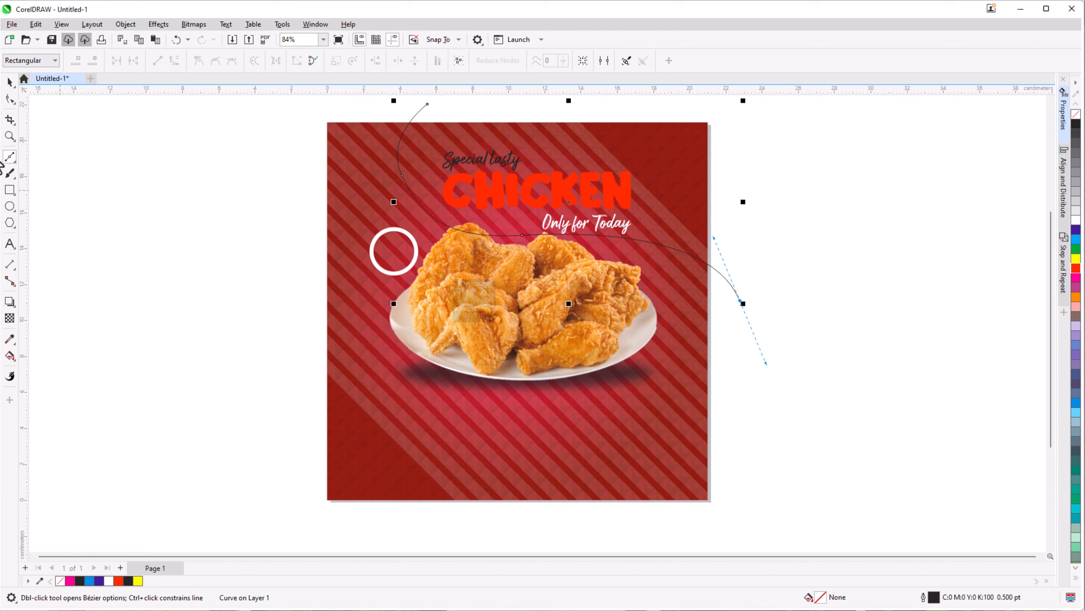
Reshape the curve at its node beside the title's left end by adjusting both node handles to smooth the bend
left_click(9, 99)
left_click(403, 175)
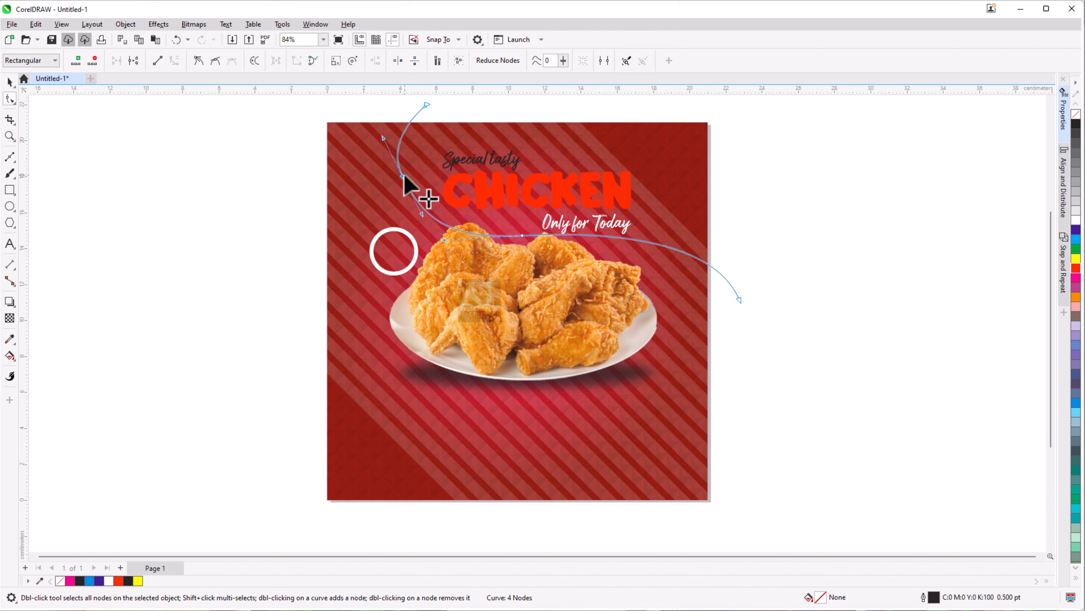
left_click_drag(422, 213, 413, 222)
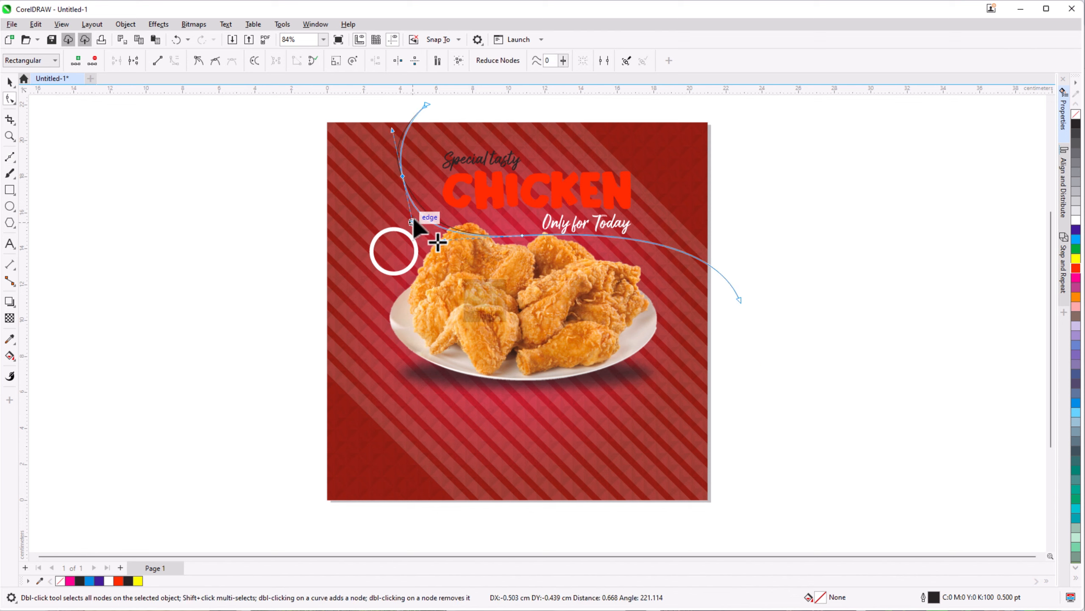
left_click_drag(392, 128, 395, 141)
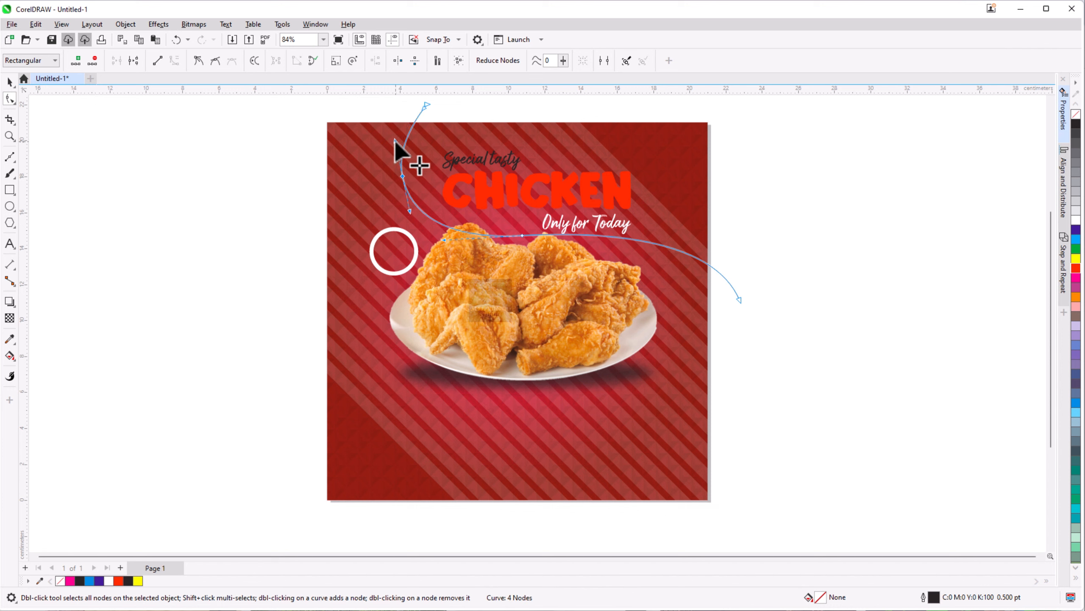
left_click(9, 82)
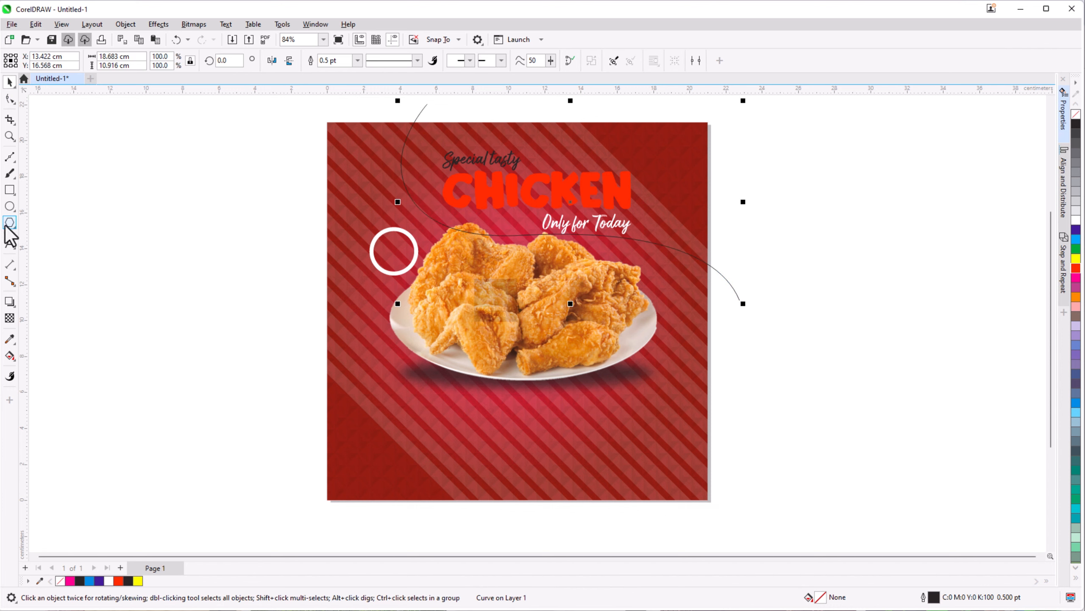
Draw a smooth Bézier curve about 16 by 10 cm from beyond the left page edge, below the plate, to beneath the page's lower edge
left_click(9, 157)
left_click(311, 341)
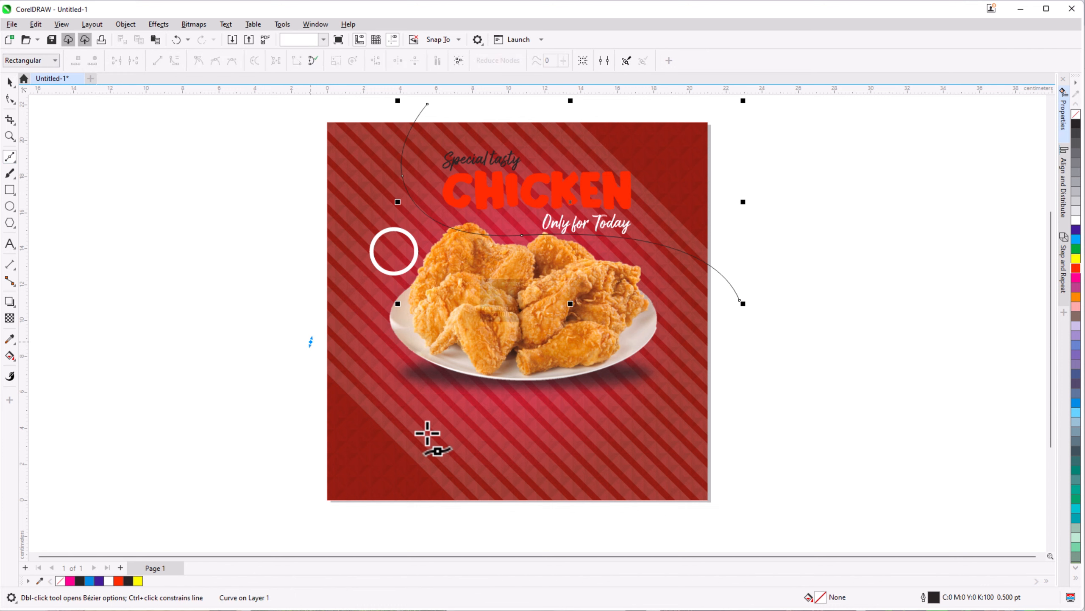
left_click_drag(424, 429, 528, 429)
left_click_drag(600, 519, 612, 552)
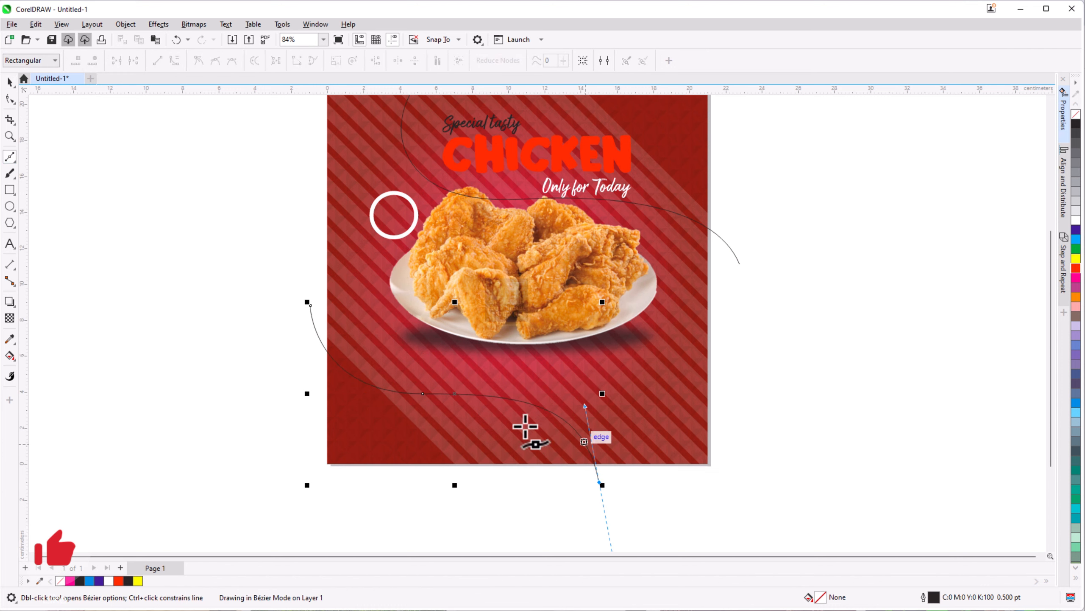
left_click(10, 83)
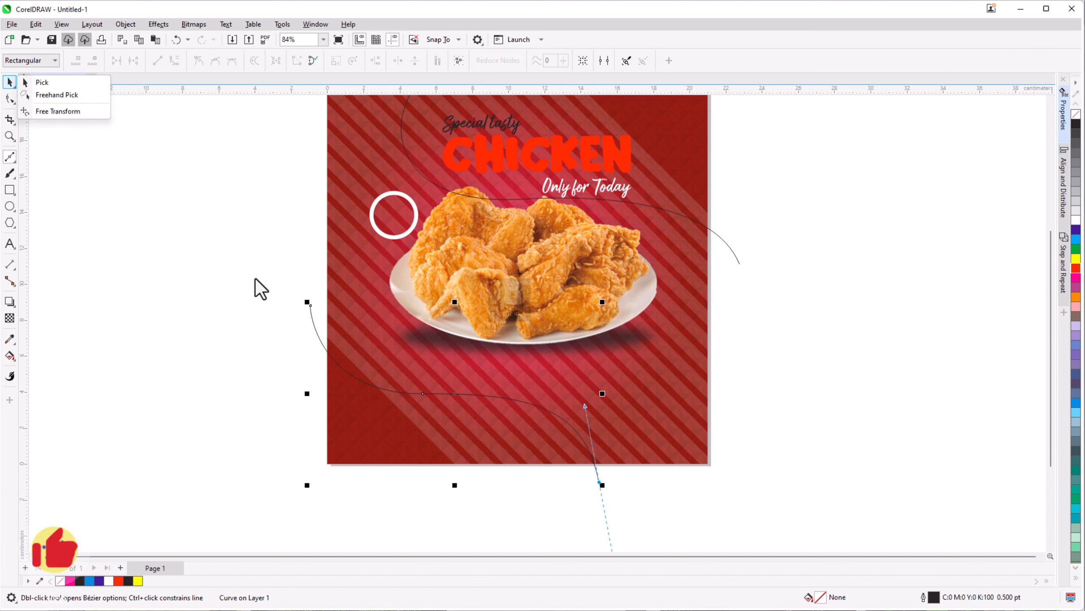
left_click(46, 83)
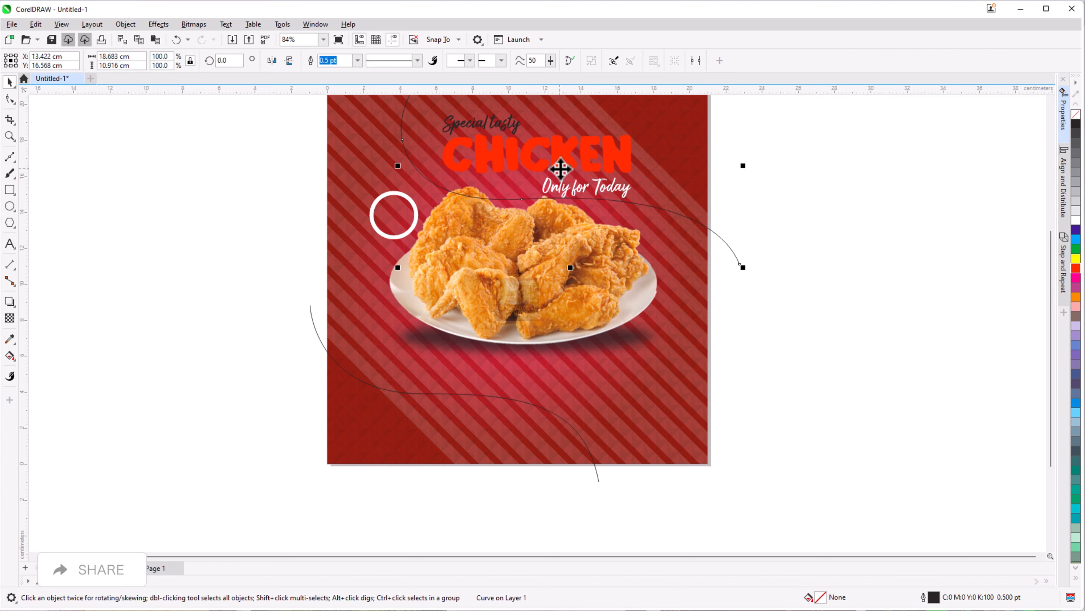
Move the grouped title lines off the page to the empty area on its left
left_click(574, 156)
left_click_drag(574, 157, 163, 154)
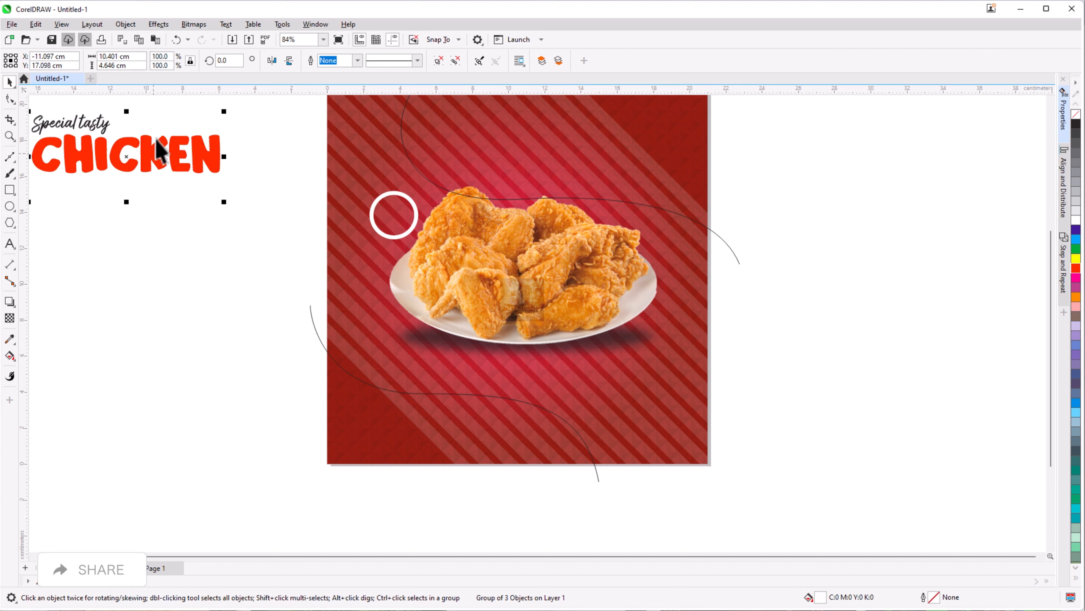
left_click(53, 288)
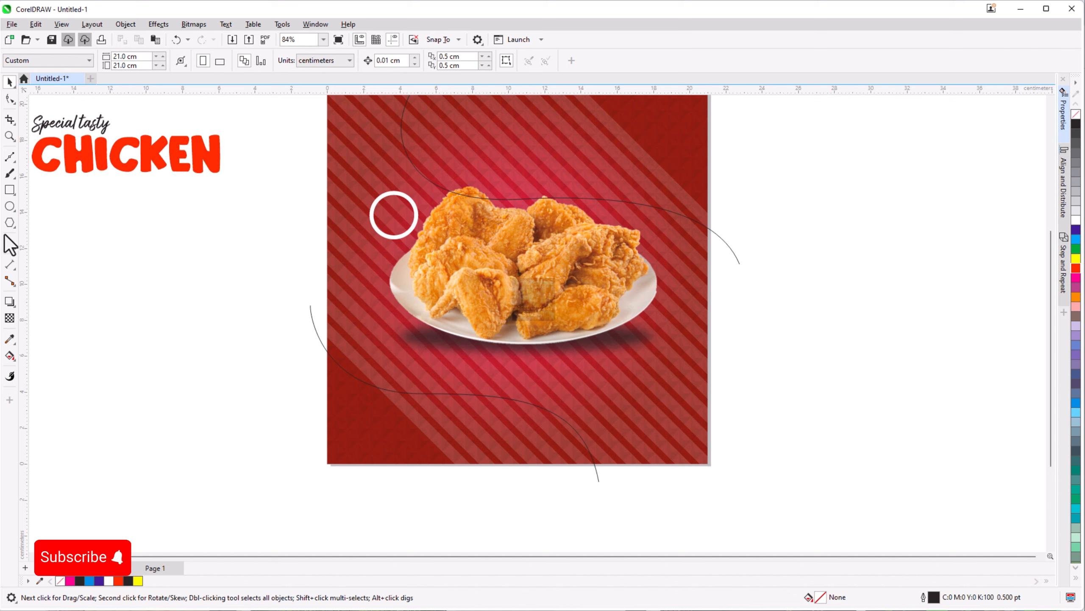
Add a page-sized 21 by 21 cm rectangle and select it together with both Bézier curves
double_click(10, 190)
key("space")
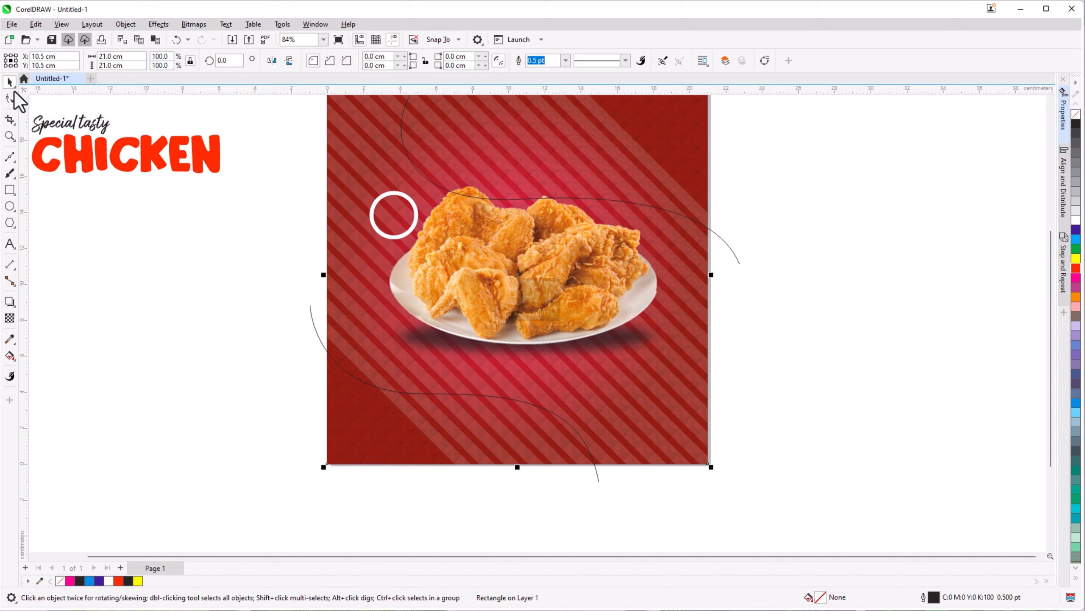
left_click(312, 315, "shift")
left_click(736, 255, "shift")
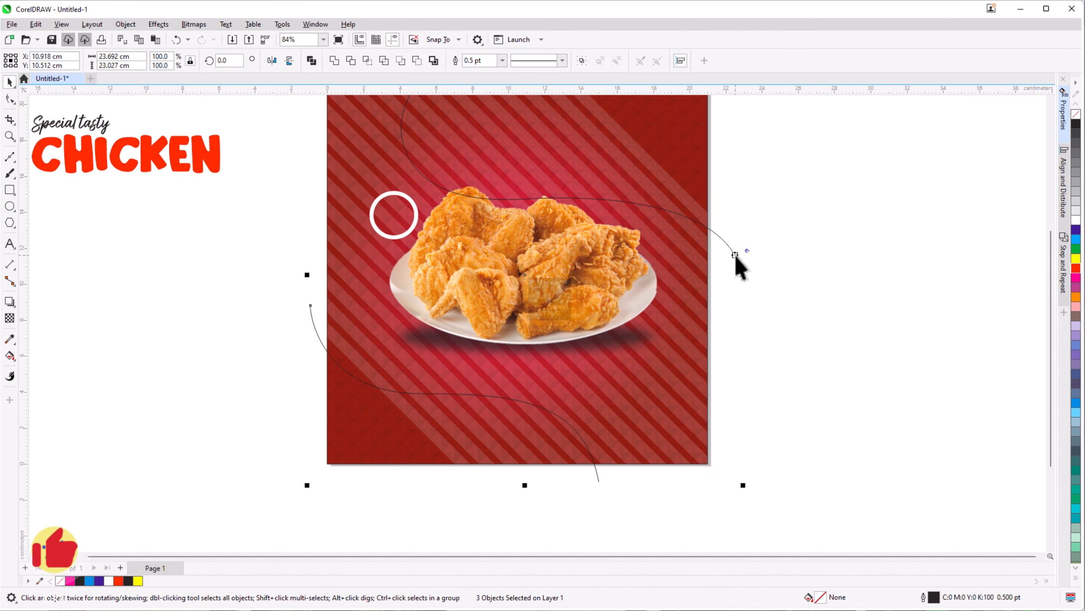
Smart-fill all regions above the upper curve and the region below the lower curve with dark pink, within the page-sized rectangle
left_click(9, 358)
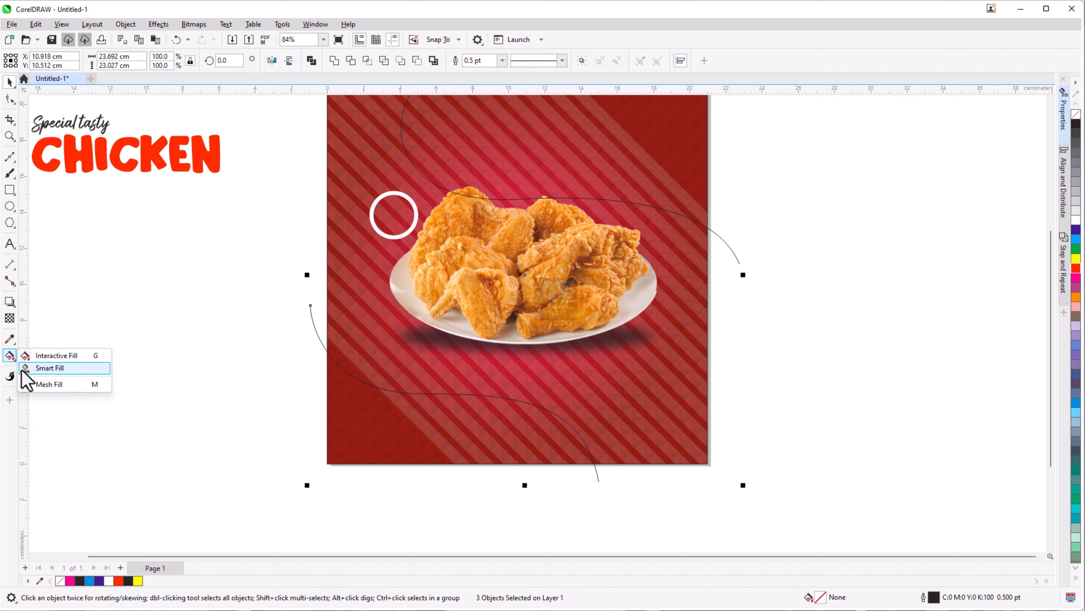
left_click(26, 368)
left_click(623, 175)
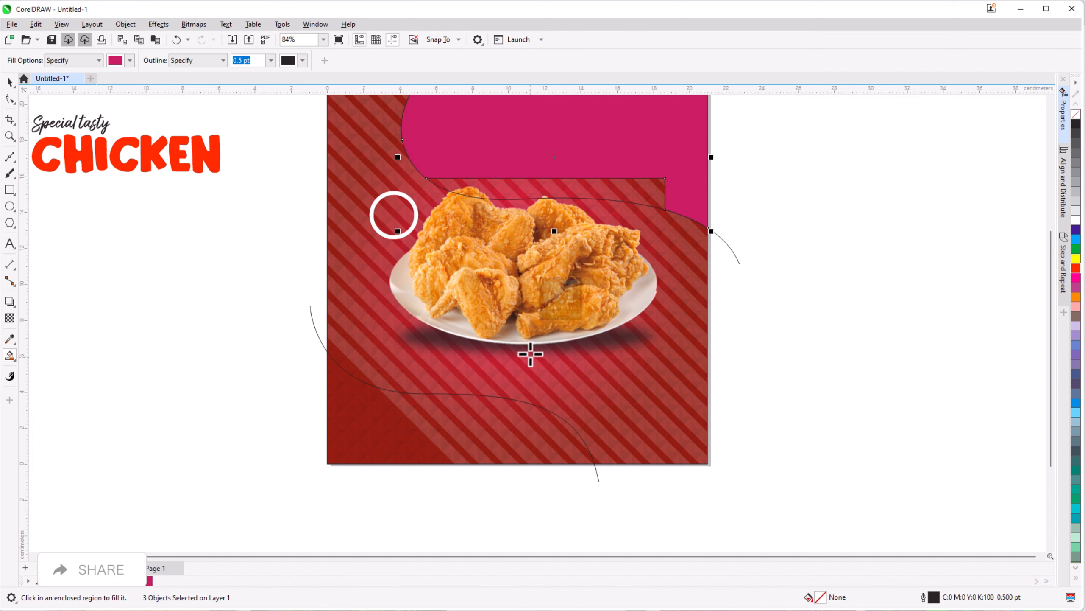
left_click(636, 189)
left_click(630, 178)
scroll(644, 185, "up", 2)
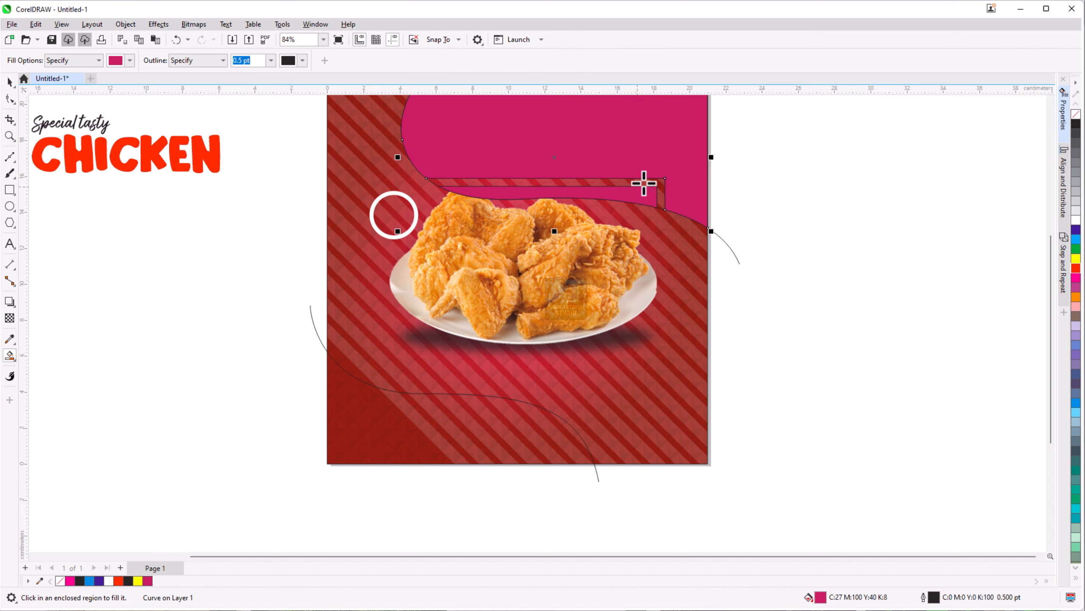
left_click(675, 209)
scroll(627, 228, "down", 1)
scroll(558, 222, "down", 3)
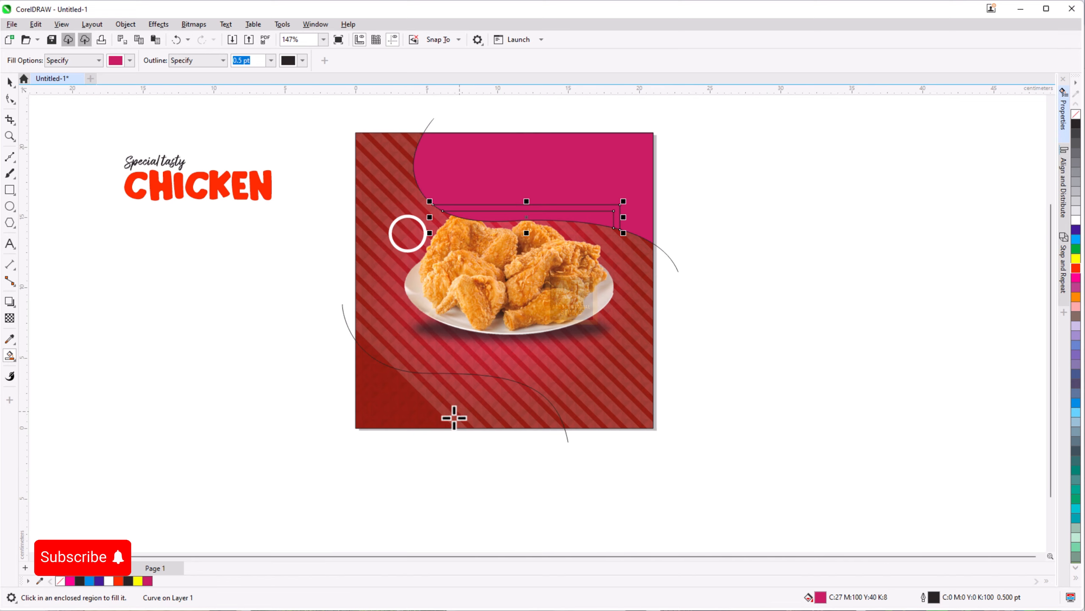
left_click(396, 401)
Delete the two Bézier curves that bounded the filled areas
left_click(9, 82)
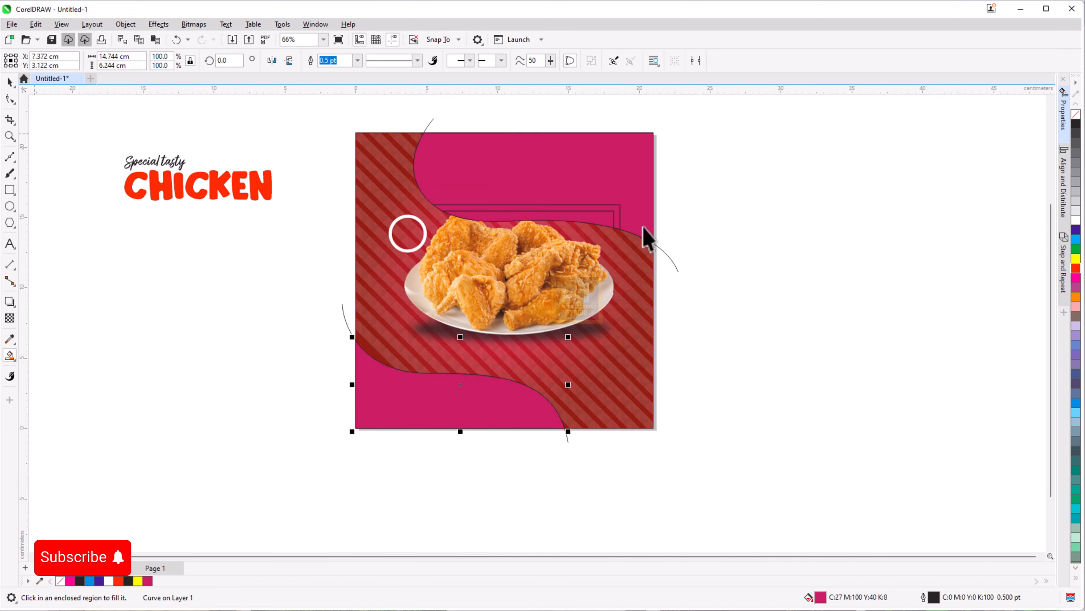
left_click(664, 252)
left_click(665, 253)
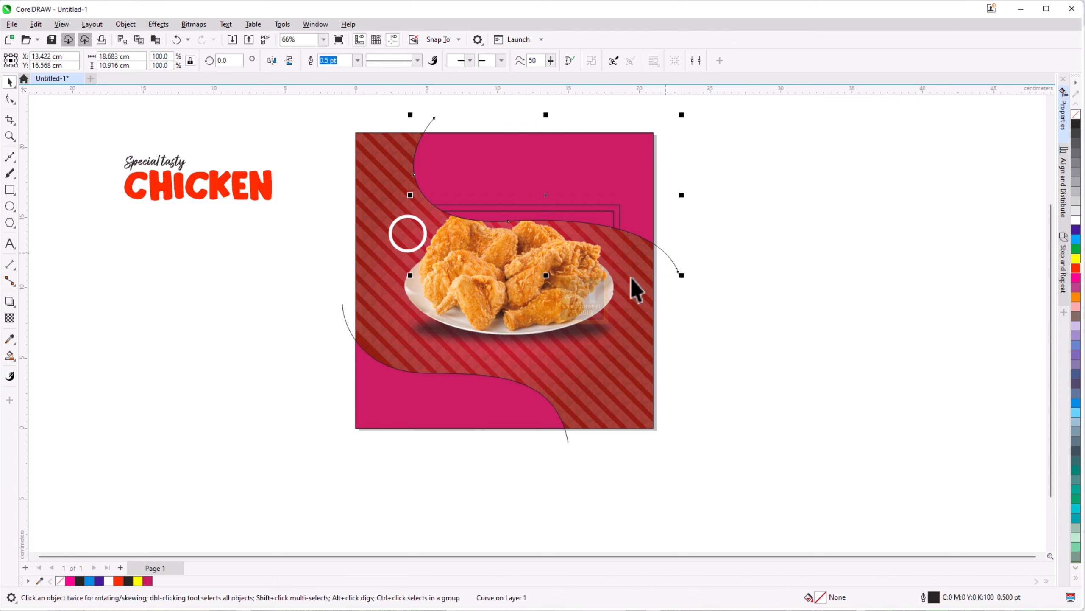
key("Delete")
left_click(349, 335)
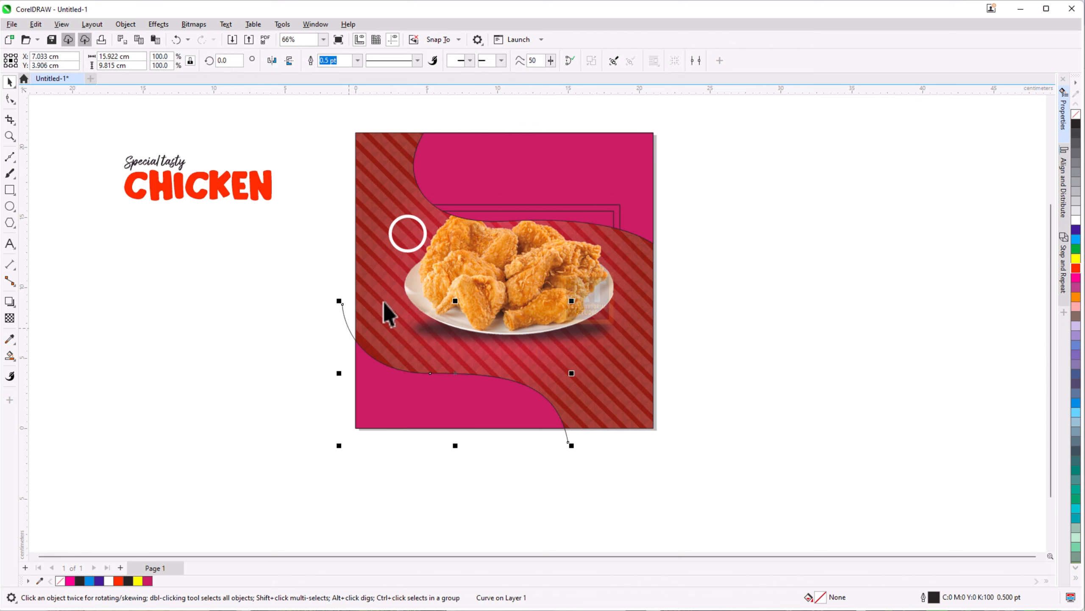
key("Delete")
Weld the pieces of the upper filled area into one shape and give both curved corner shapes a white fill without outline
left_click_drag(404, 106, 757, 253)
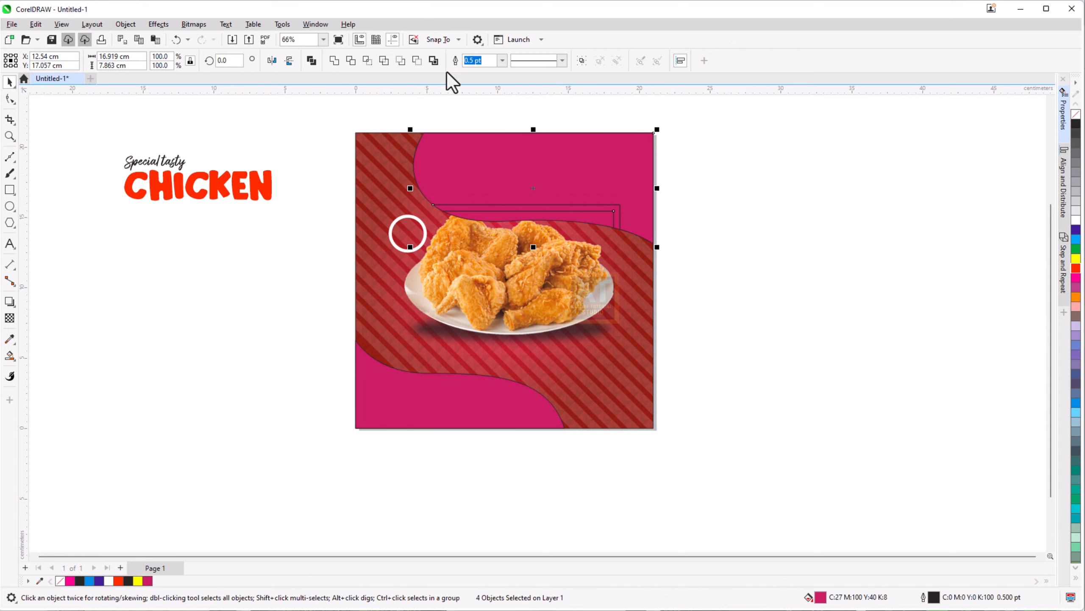
left_click(335, 62)
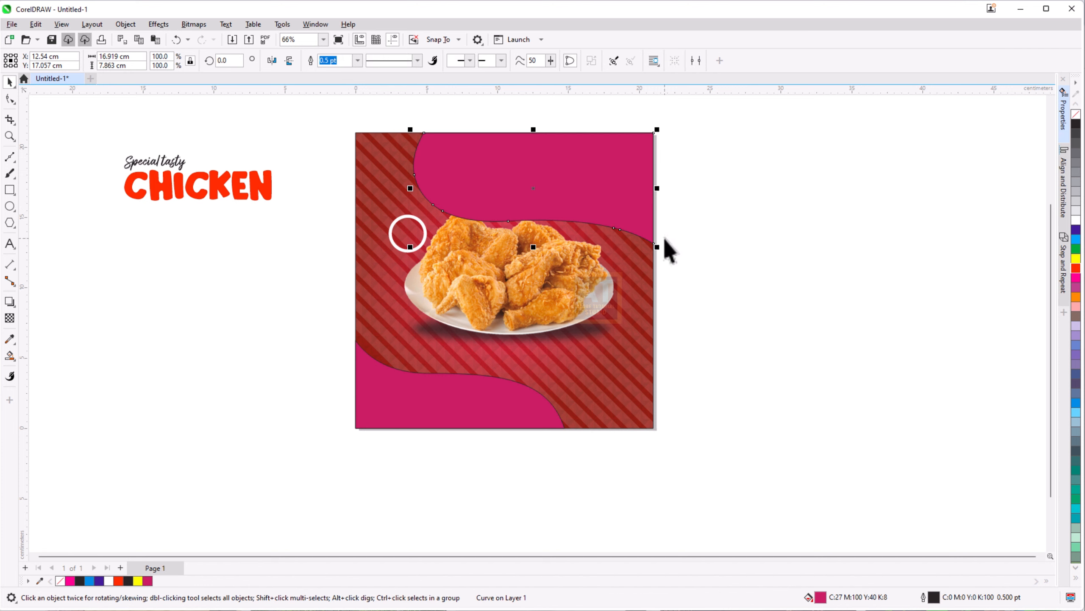
left_click(1074, 213)
right_click(1075, 114)
left_click(788, 251)
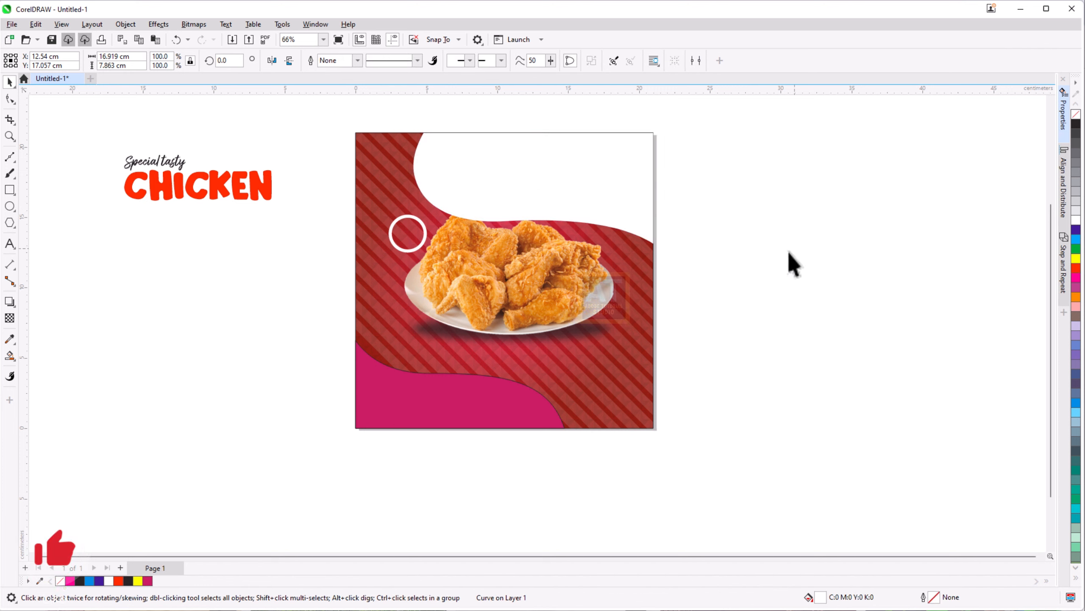
left_click_drag(612, 472, 612, 472)
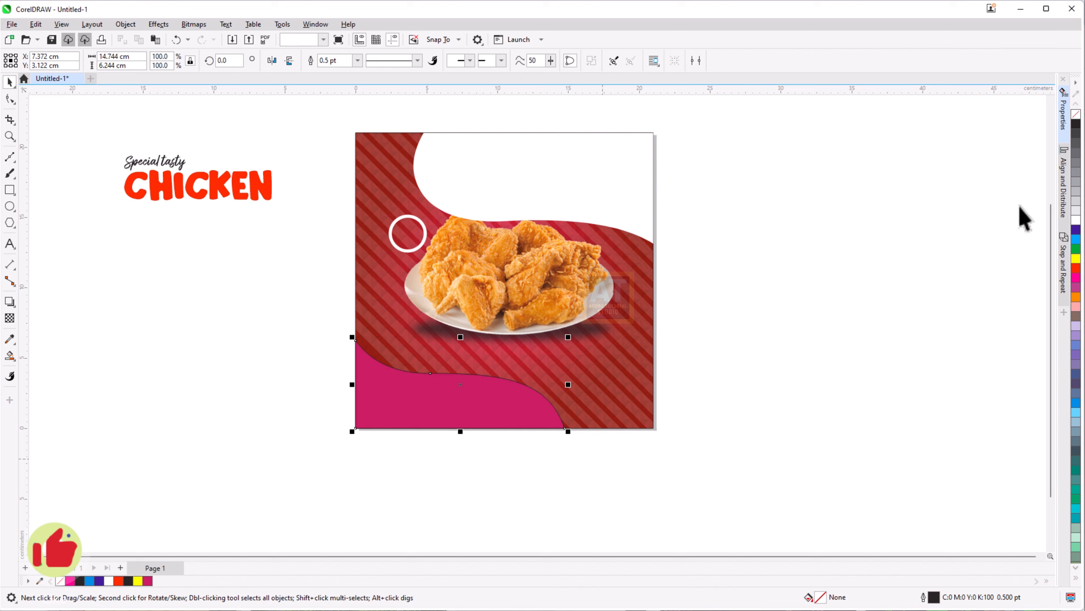
left_click(1076, 219)
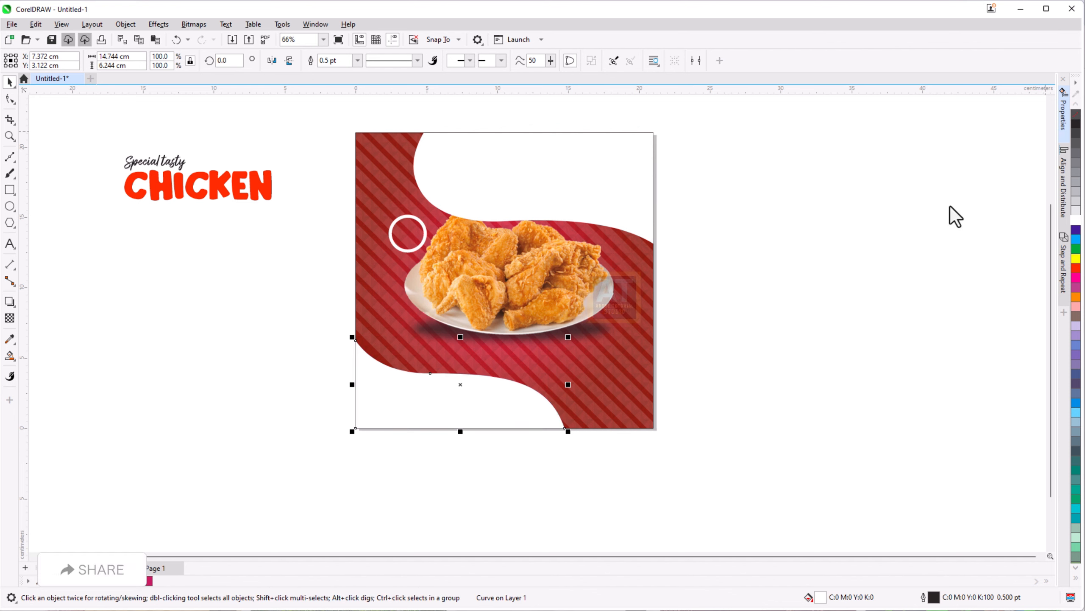
Scale the upper white shape to 84% toward the page's upper-right corner and shrink the lower one slightly toward the lower-left corner
left_click(634, 278)
left_click(527, 212)
left_click_drag(411, 247, 450, 228)
left_click(546, 353)
left_click(449, 392)
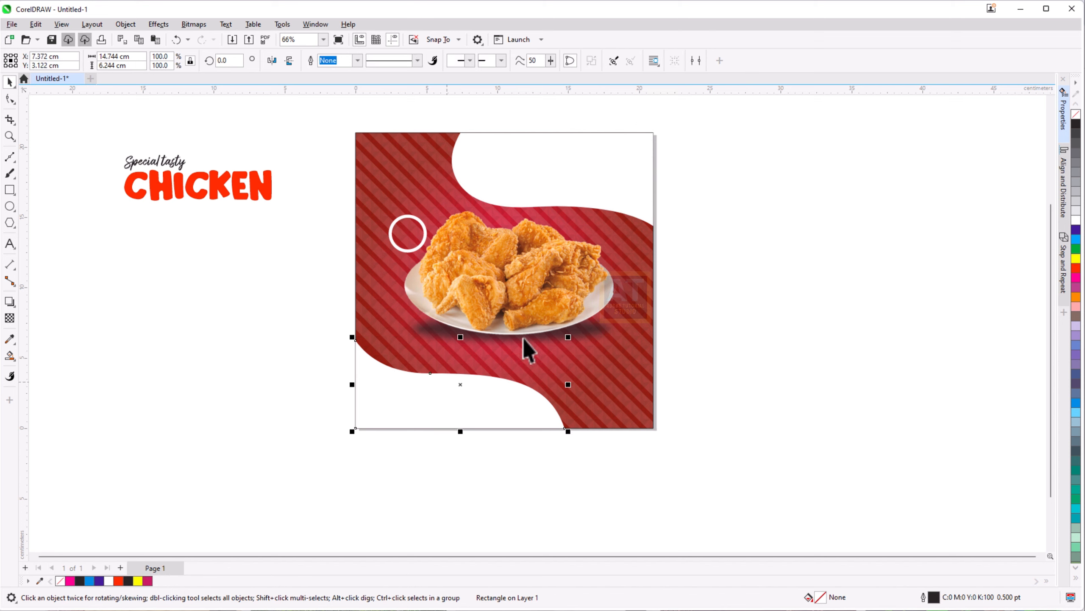
left_click(569, 339)
left_click(467, 405)
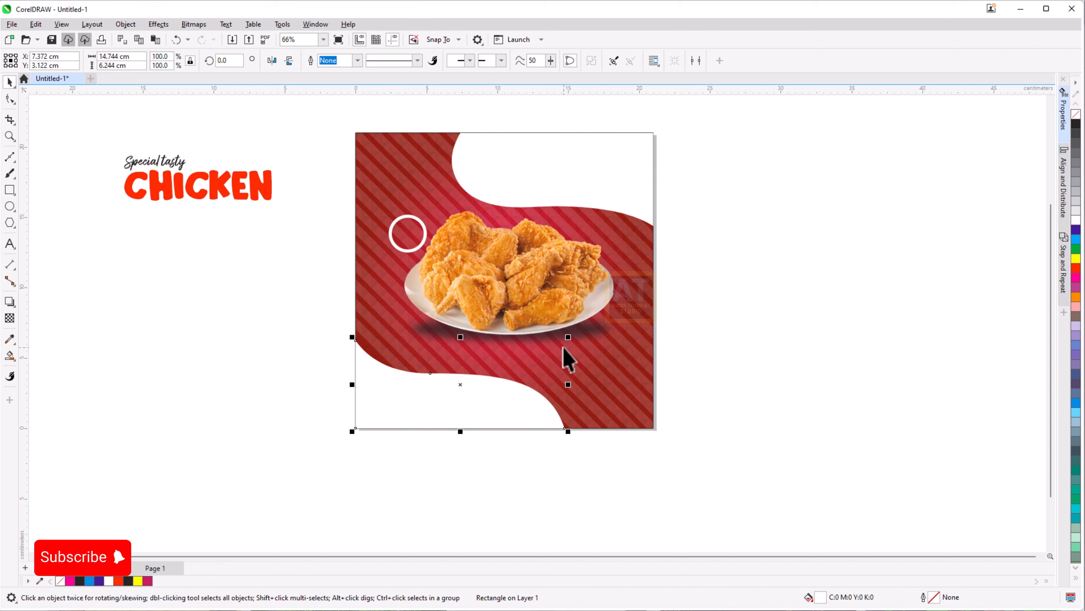
left_click_drag(569, 337, 547, 346)
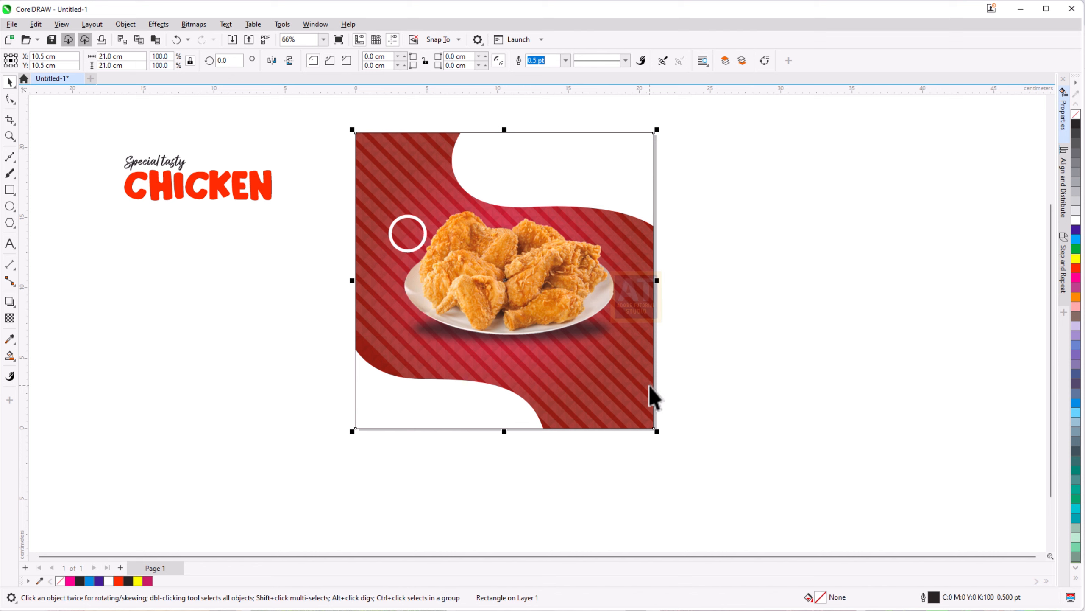
left_click(800, 398)
Move the title group onto the upper white shape and bring it to the front
left_click(220, 198)
left_click_drag(68, 128, 315, 253)
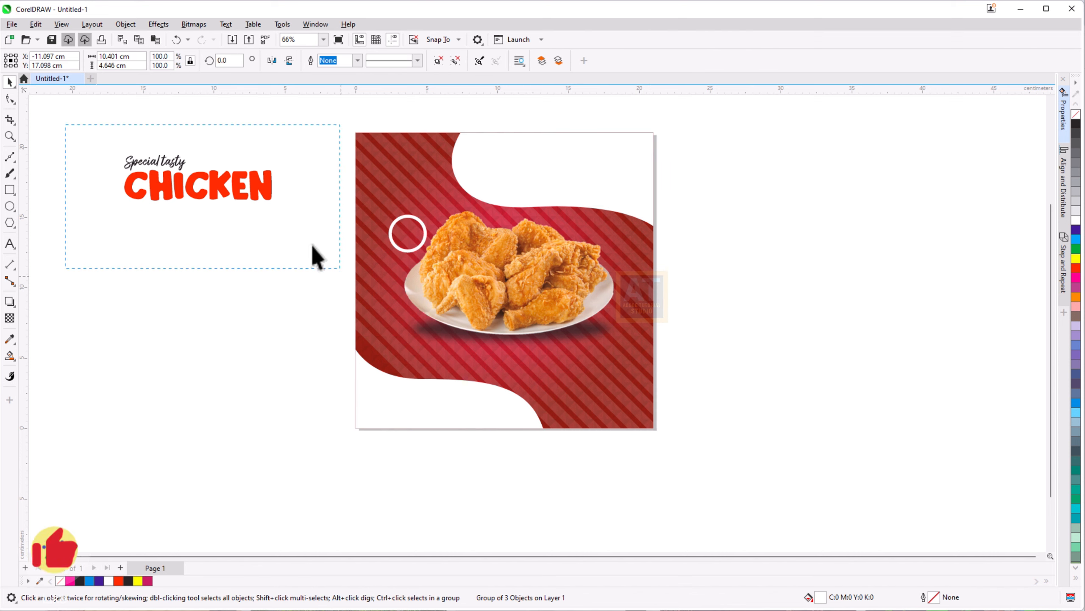
left_click_drag(223, 184, 582, 168)
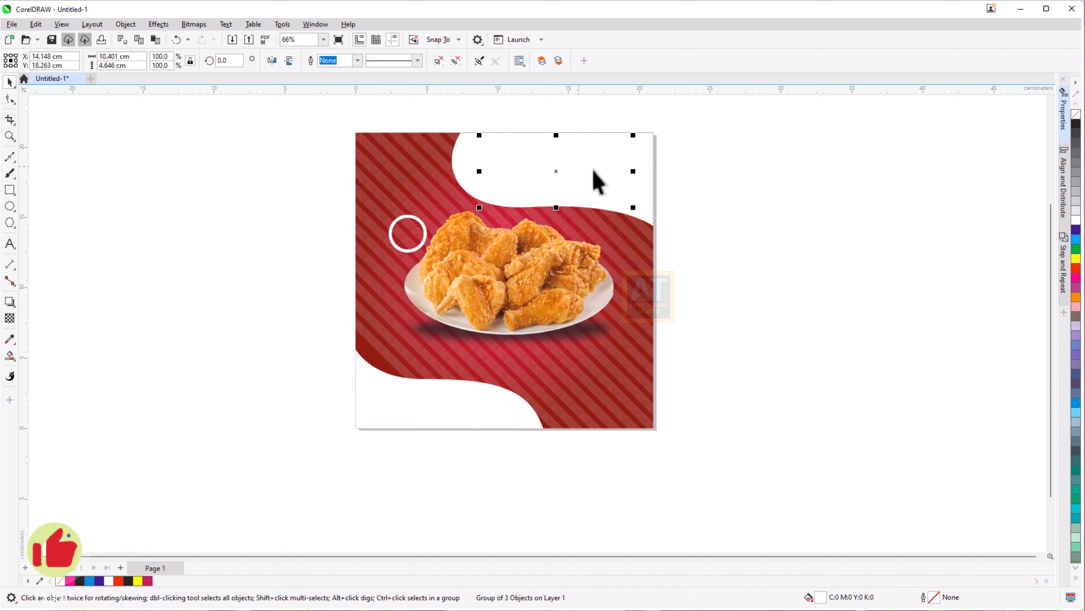
right_click(554, 173)
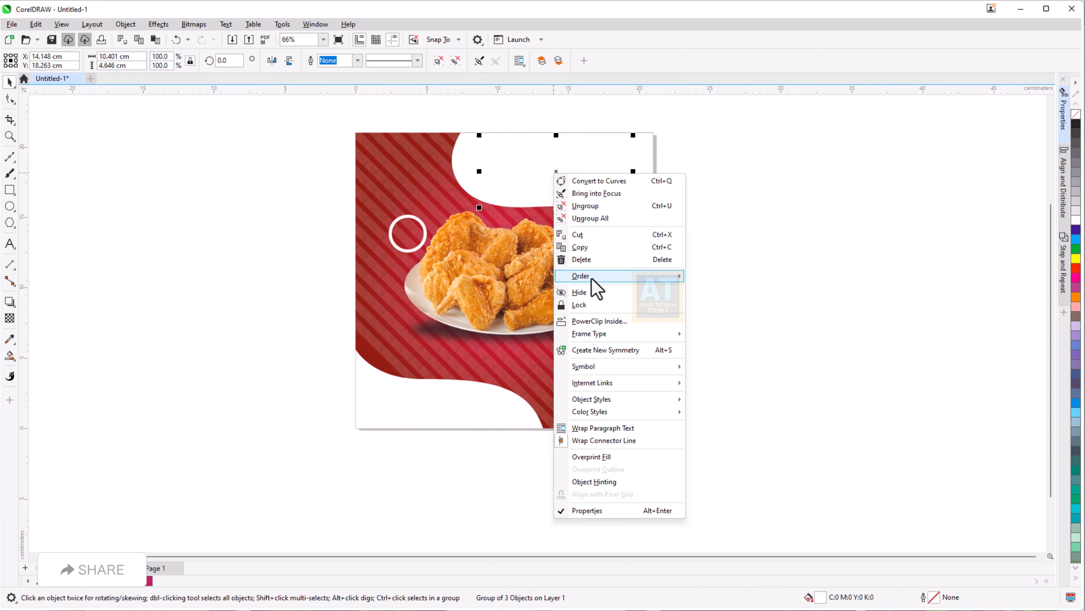
mouse_move(596, 276)
left_click(705, 278)
scroll(556, 147, "up", 1)
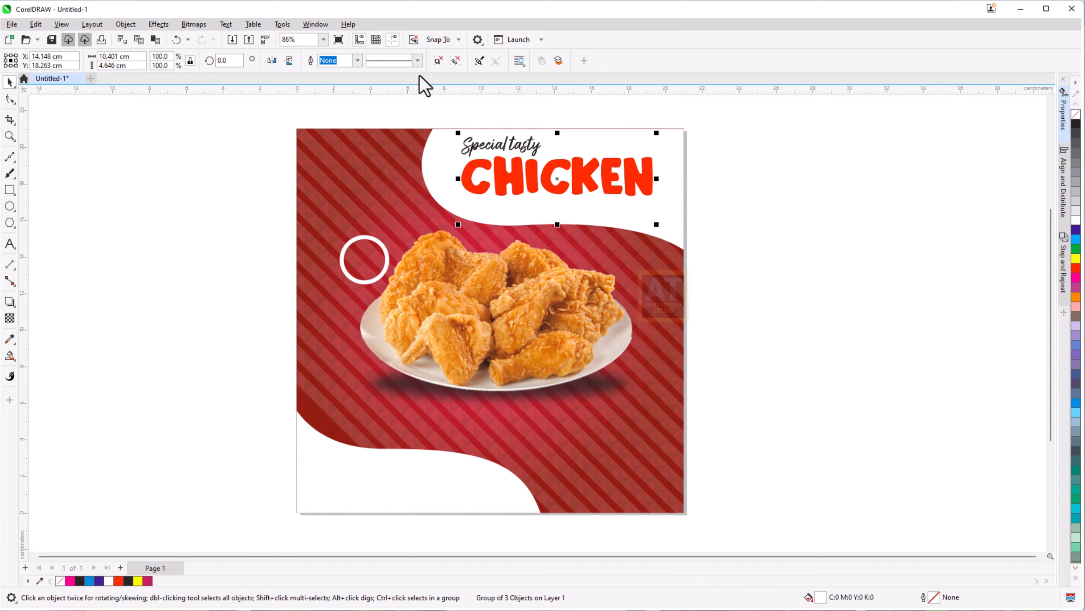
Ungroup the title lines and fill the Only for Today text with blue (C100 M100 Y0 K0)
left_click(452, 61)
left_click_drag(770, 259, 482, 179)
left_click(1077, 231)
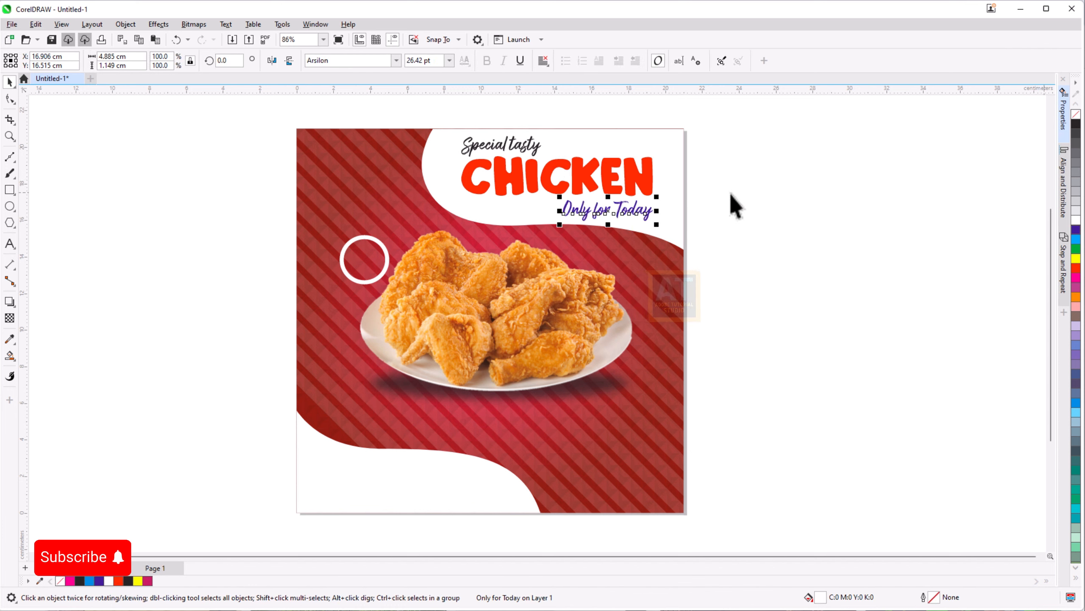
Group the Special tasty, Chicken and Only for Today lines on the white shape again
left_click_drag(780, 245, 453, 113)
scroll(545, 163, "up", 2)
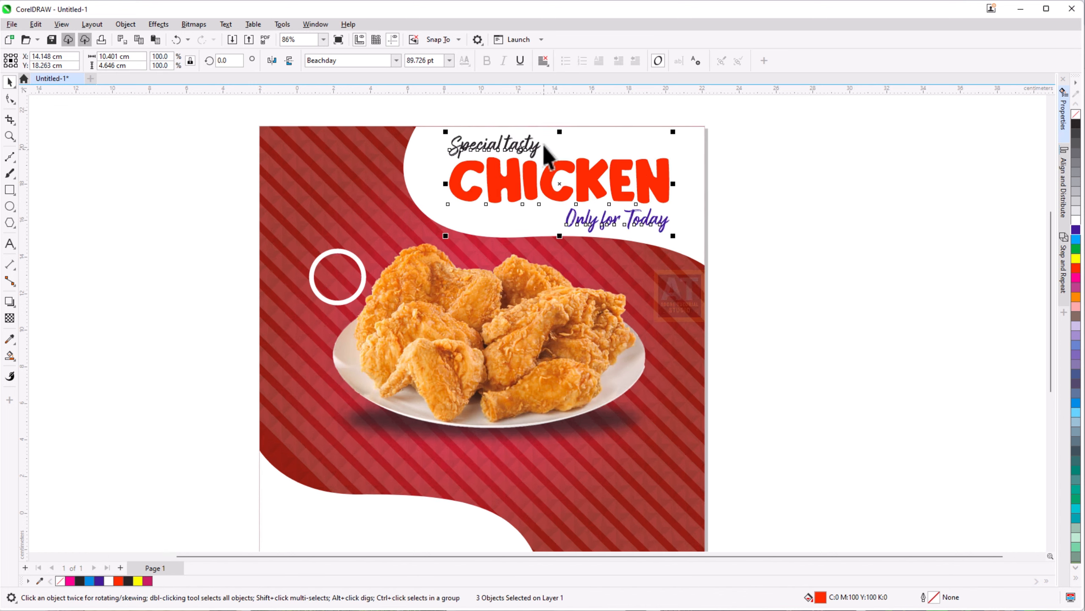
left_click(728, 282)
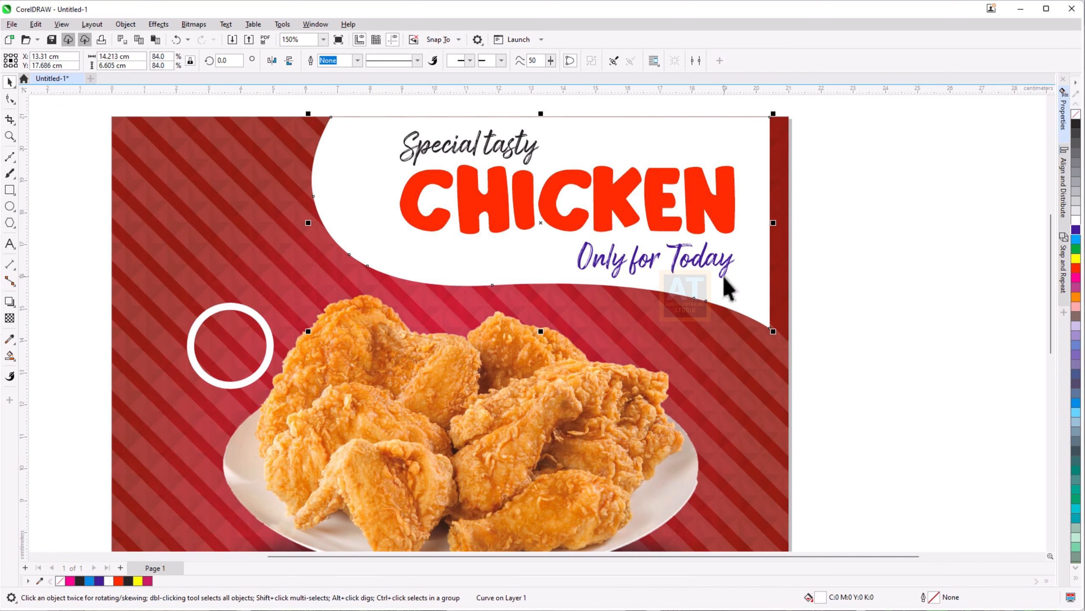
left_click_drag(843, 307, 423, 148)
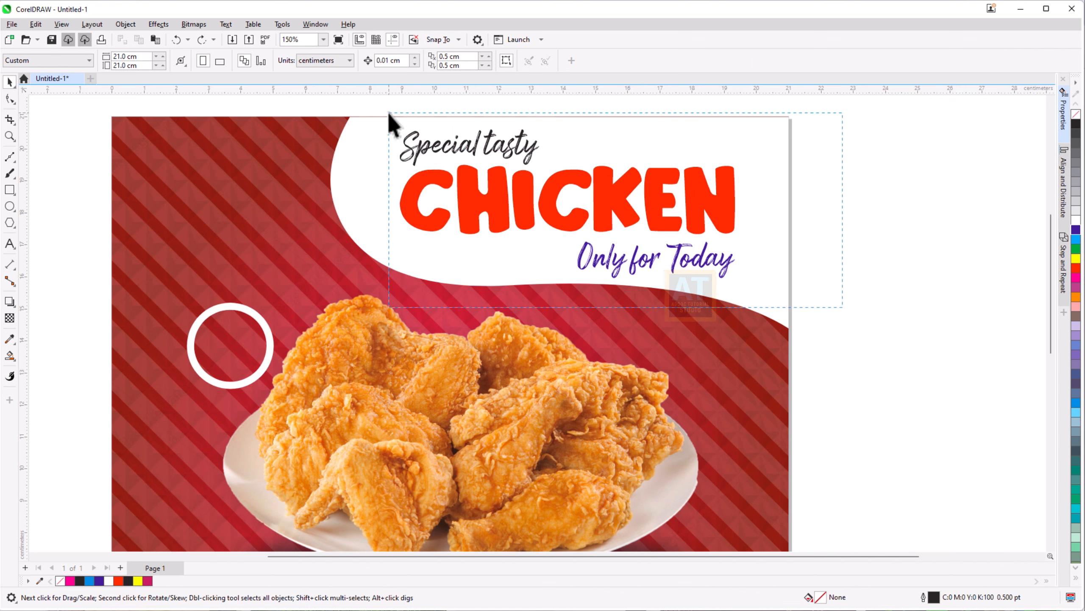
left_click_drag(389, 113, 389, 115)
left_click(125, 23)
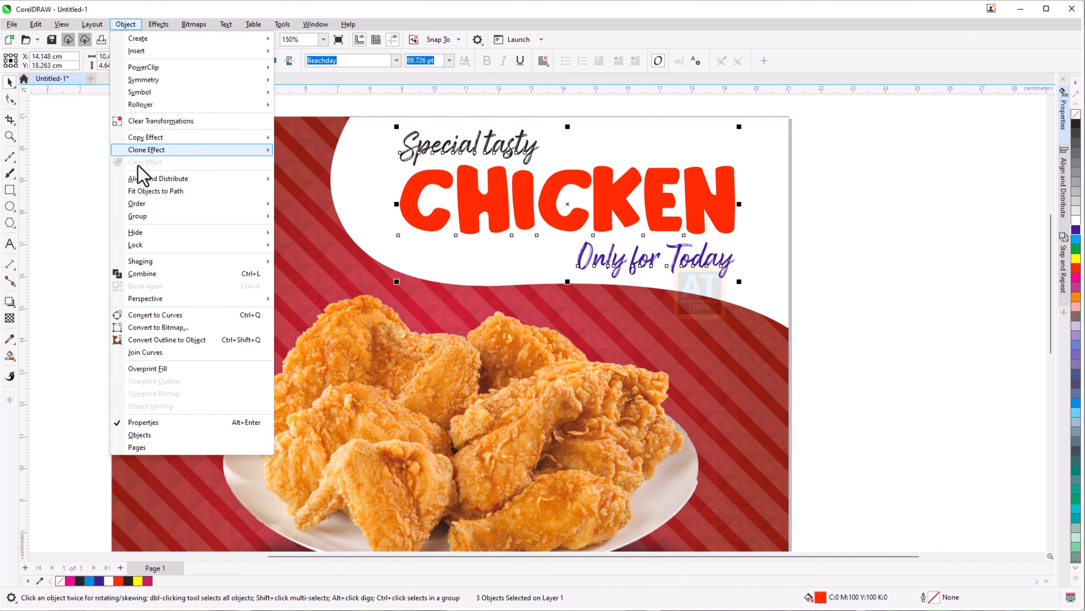
mouse_move(139, 217)
left_click(303, 218)
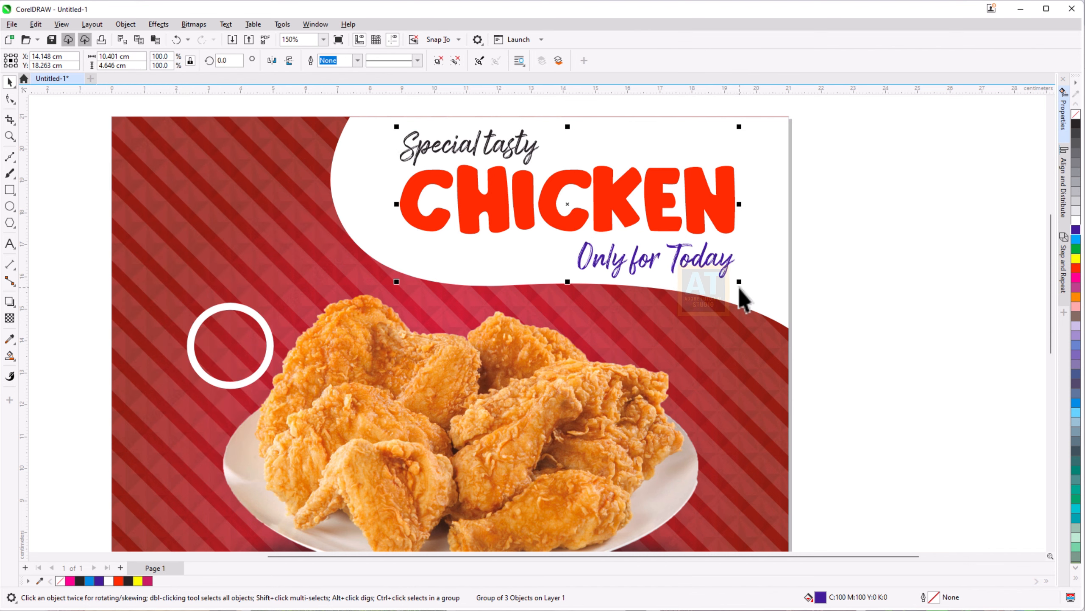
Try to resize the white shape behind the title from its lower-left corner
scroll(714, 310, "down", 2)
left_click(753, 242)
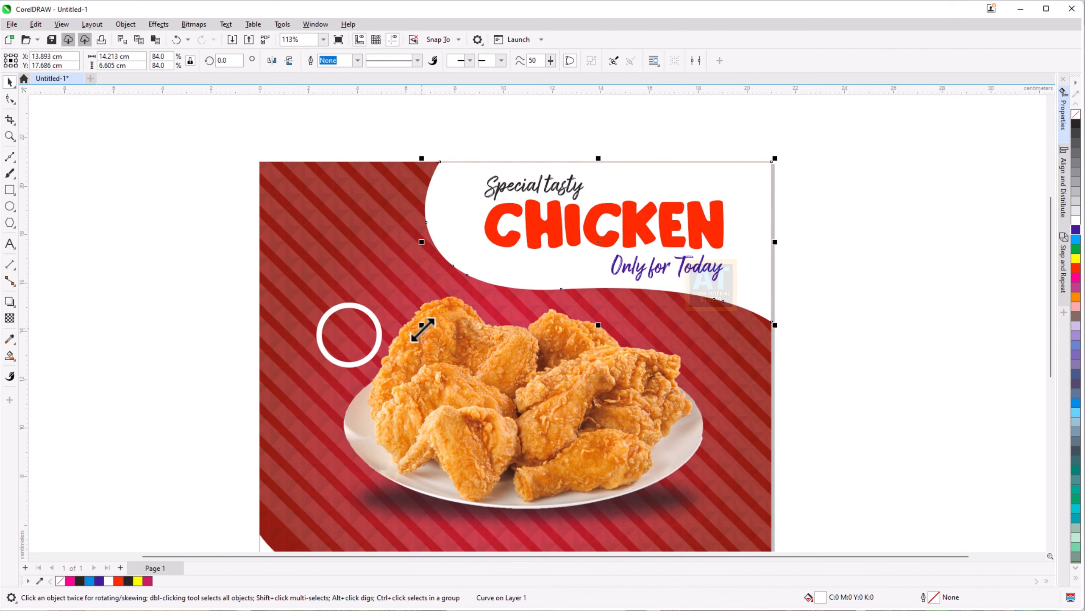
left_click_drag(423, 329, 423, 324)
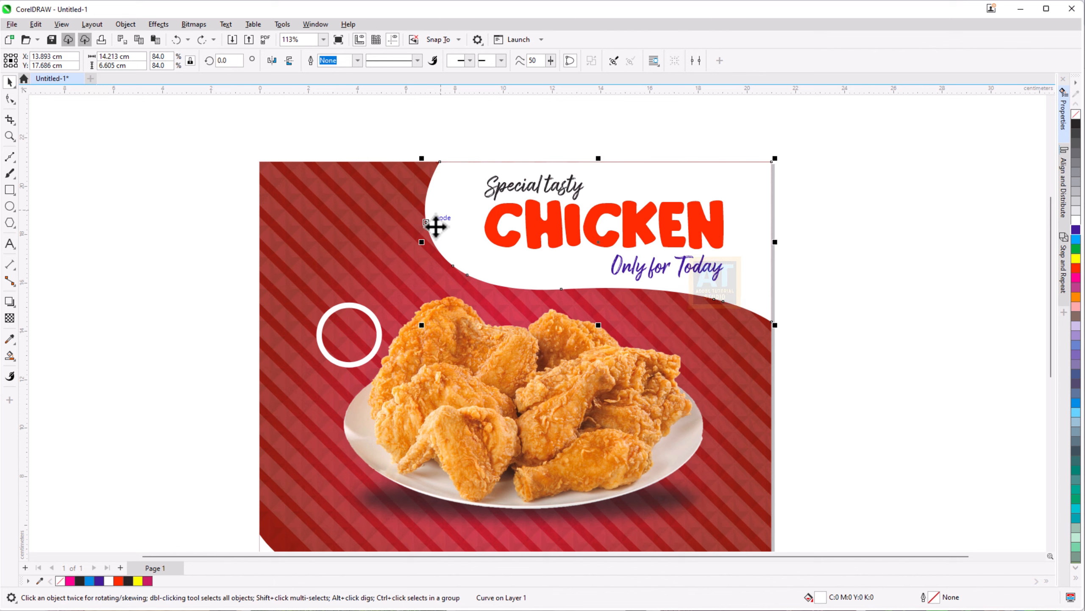
Fill the upper curved shape with black and add a white copy scaled to about 97.5% on top, leaving a dark curved border
left_click(1075, 131)
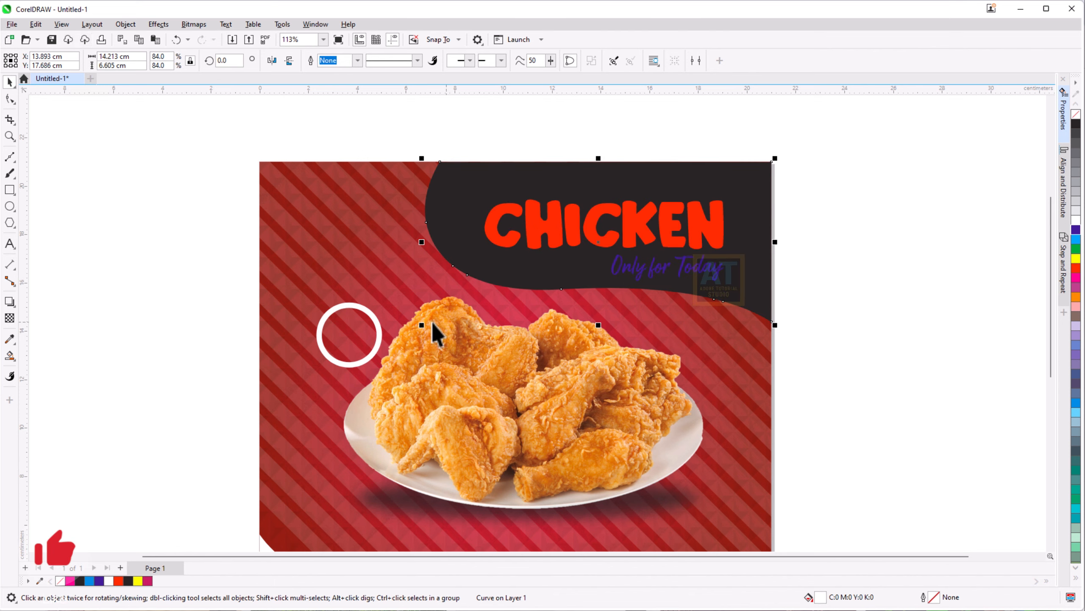
left_click_drag(423, 327, 431, 321)
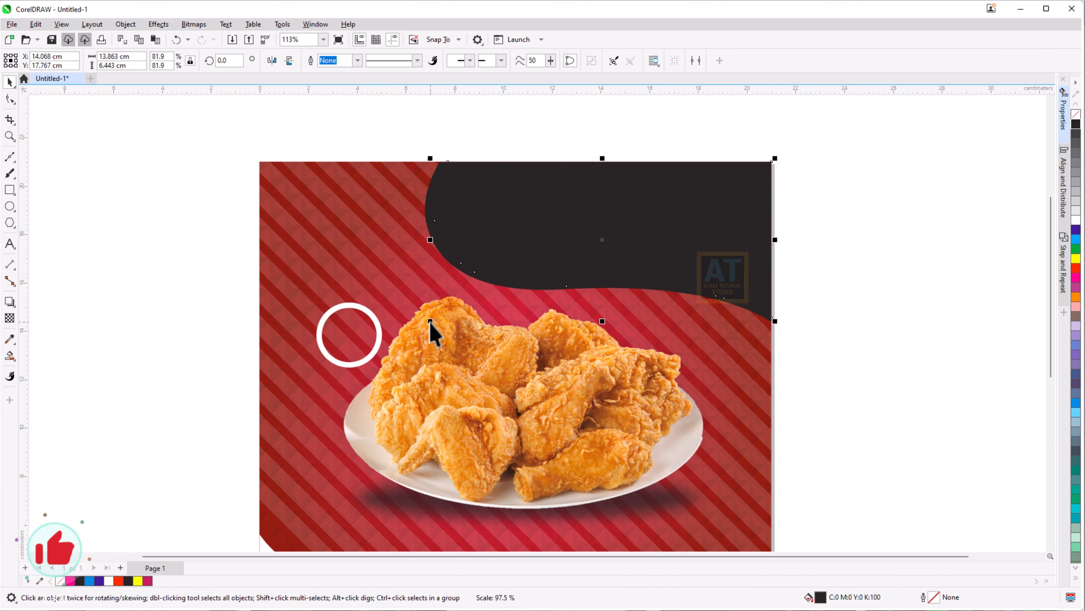
left_click(1075, 221)
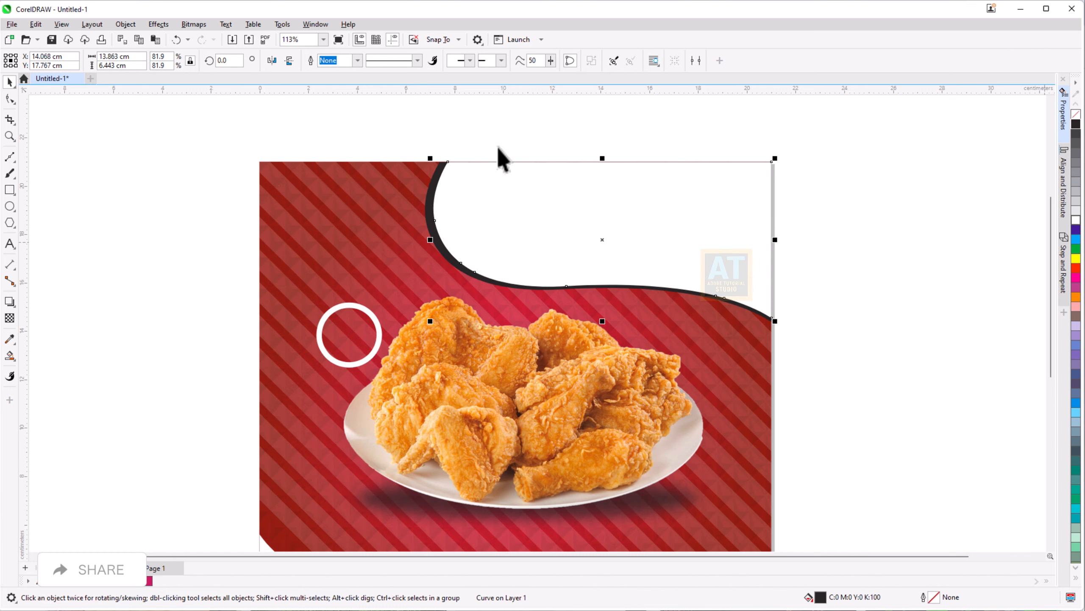
Group the three title lines again and bring the group in front of the white shape
left_click_drag(459, 125, 719, 277)
key("ctrl+g")
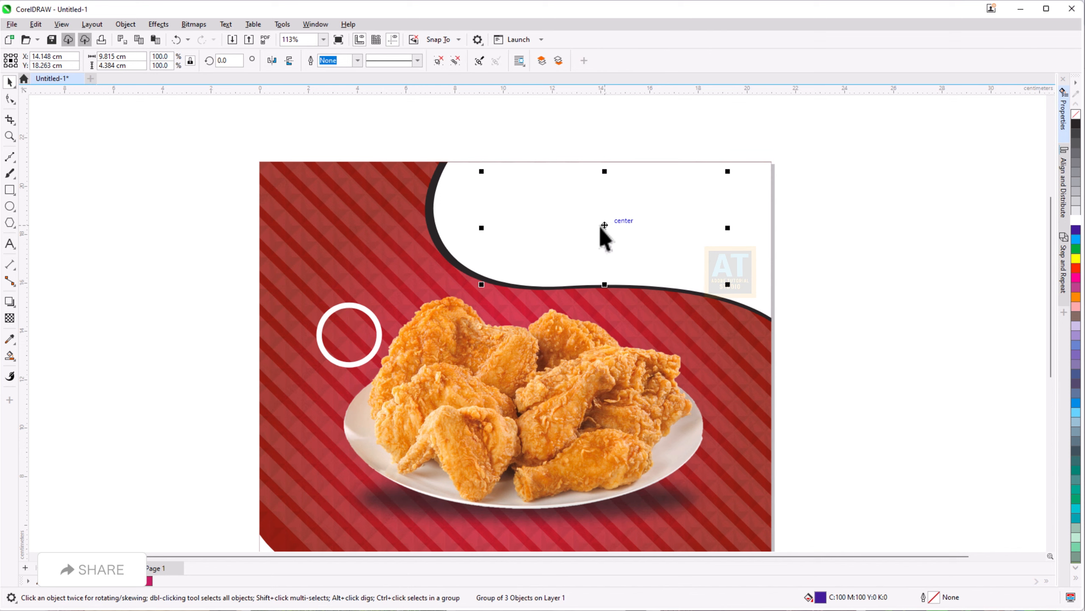
right_click(603, 228)
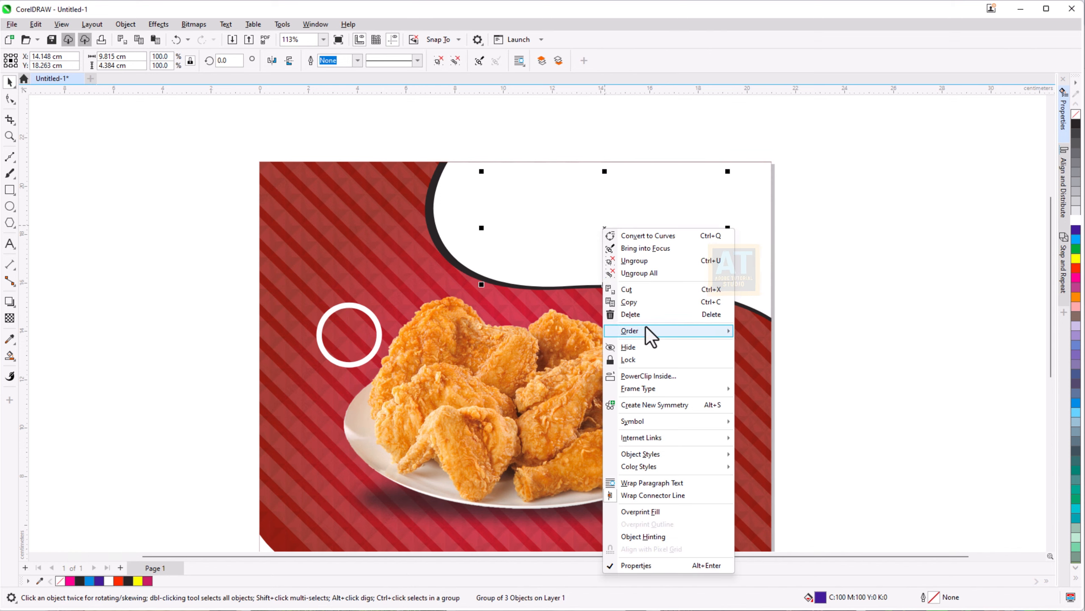
mouse_move(646, 330)
left_click(753, 334)
left_click(789, 278)
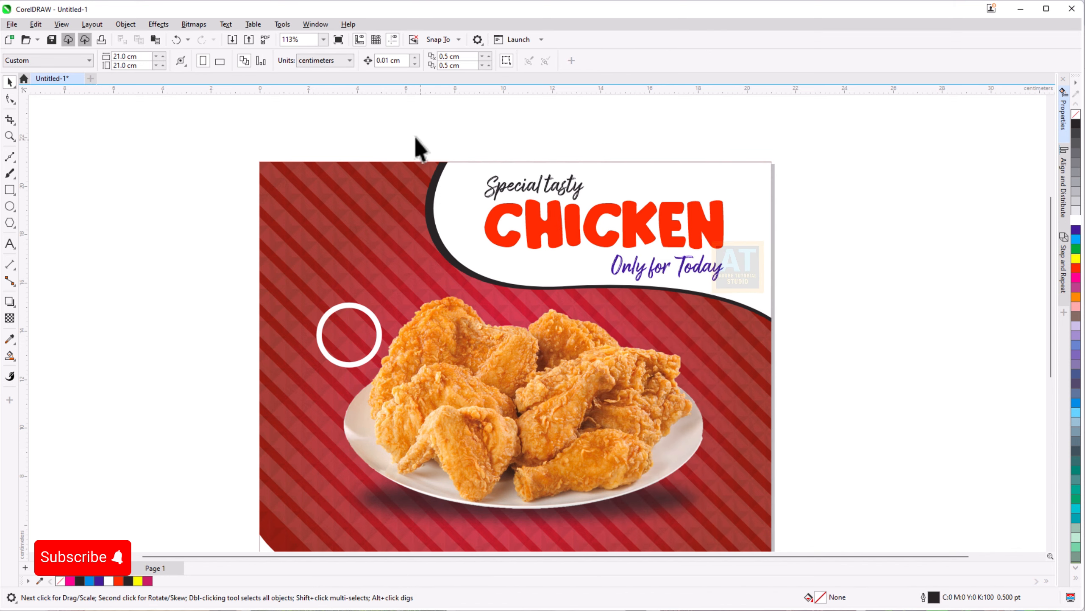
Group the title with the black and white curved shapes and enlarge the group to about 15.4 cm wide from its lower-left corner
left_click(437, 184)
left_click_drag(358, 123, 847, 356)
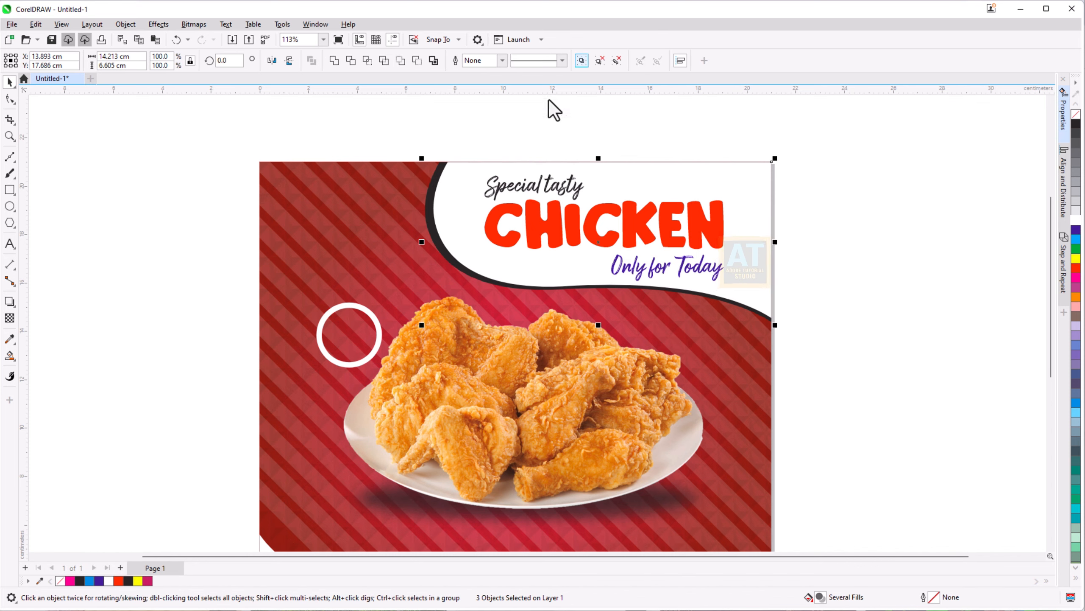
left_click_drag(422, 324, 393, 337)
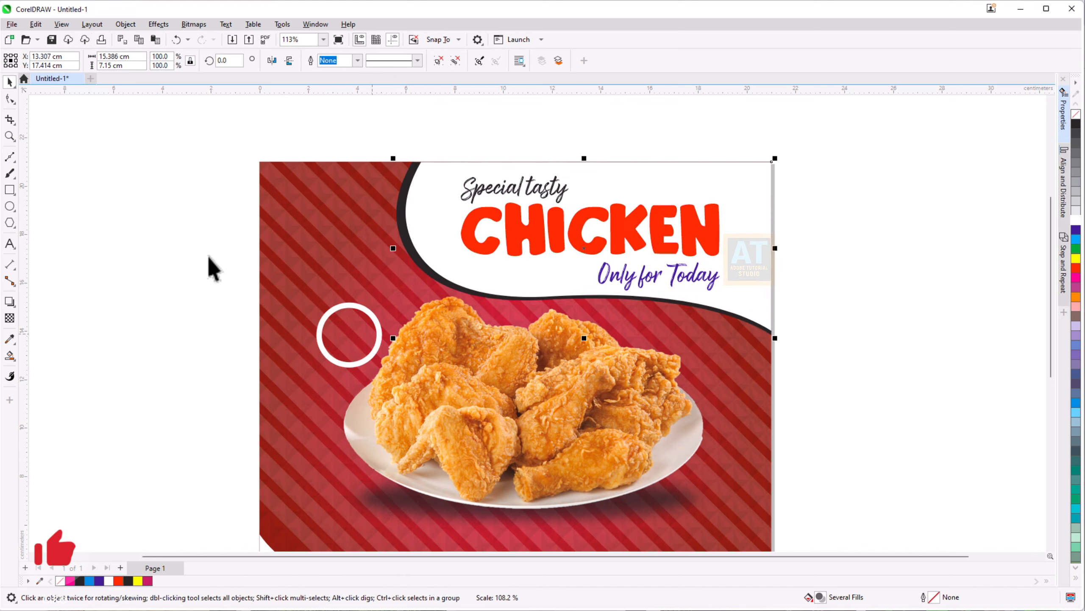
left_click(210, 263)
key("shift+F4")
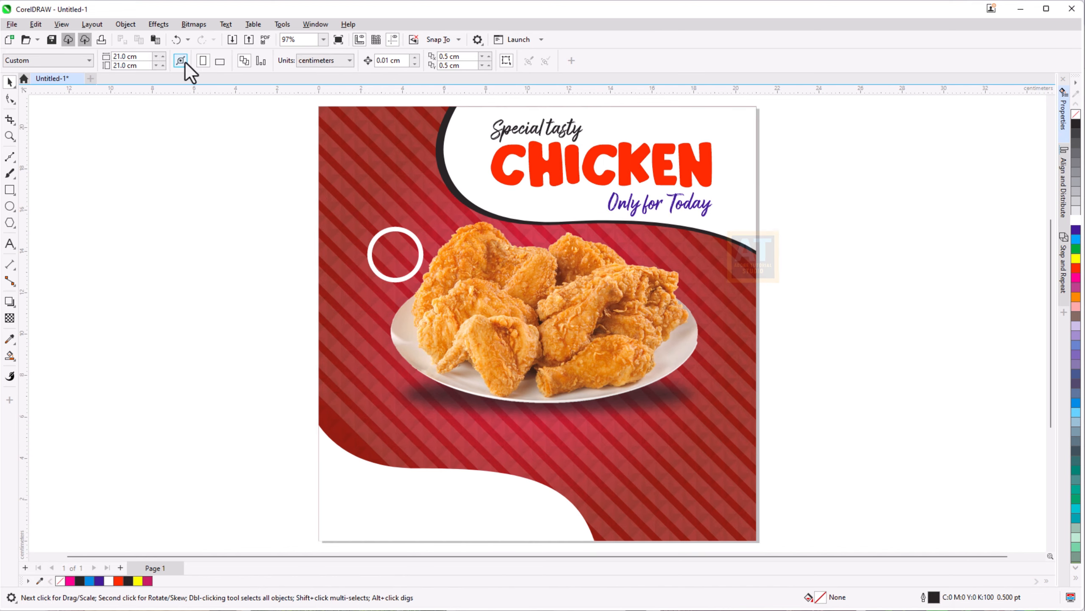
Import the green mint leaf PNG and place it about 5.2 cm wide over the right end of the title
left_click(232, 39)
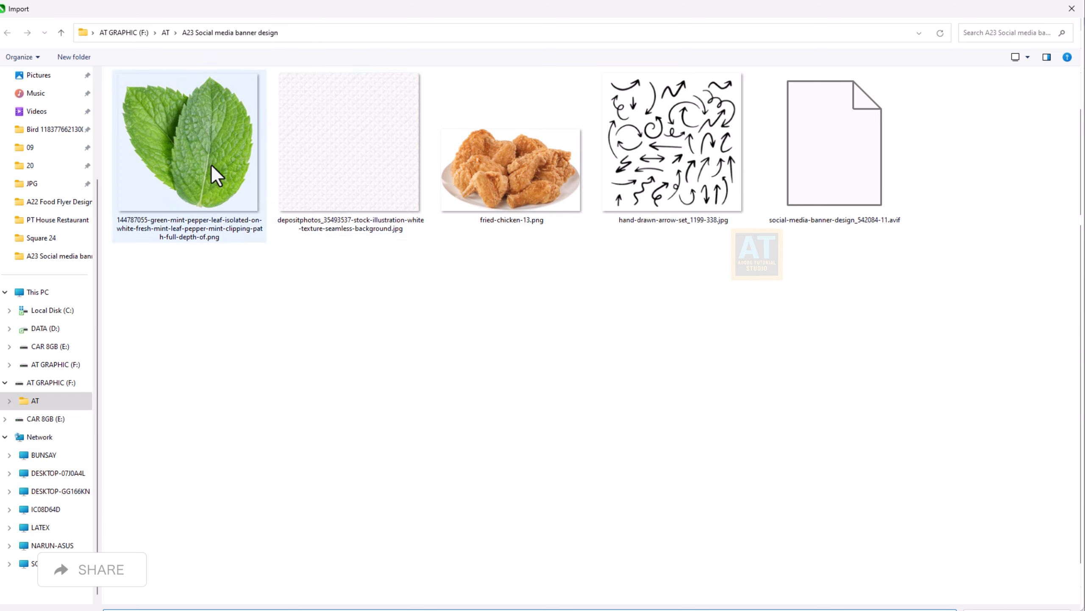
double_click(213, 171)
left_click_drag(660, 163, 776, 277)
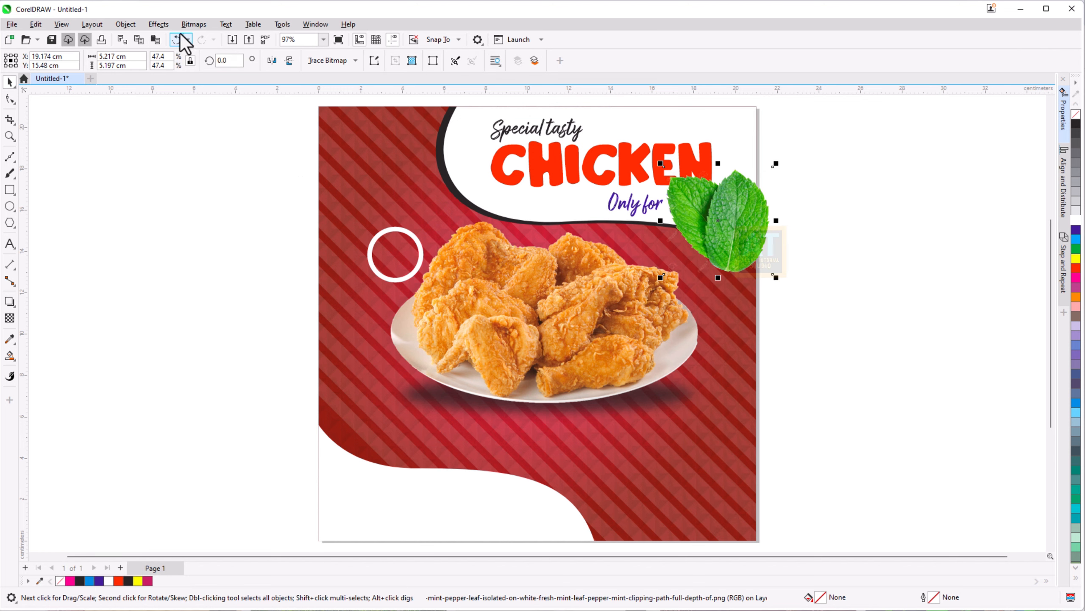
Apply a Gaussian Blur with a radius of 63.8 to the mint leaf
left_click(159, 24)
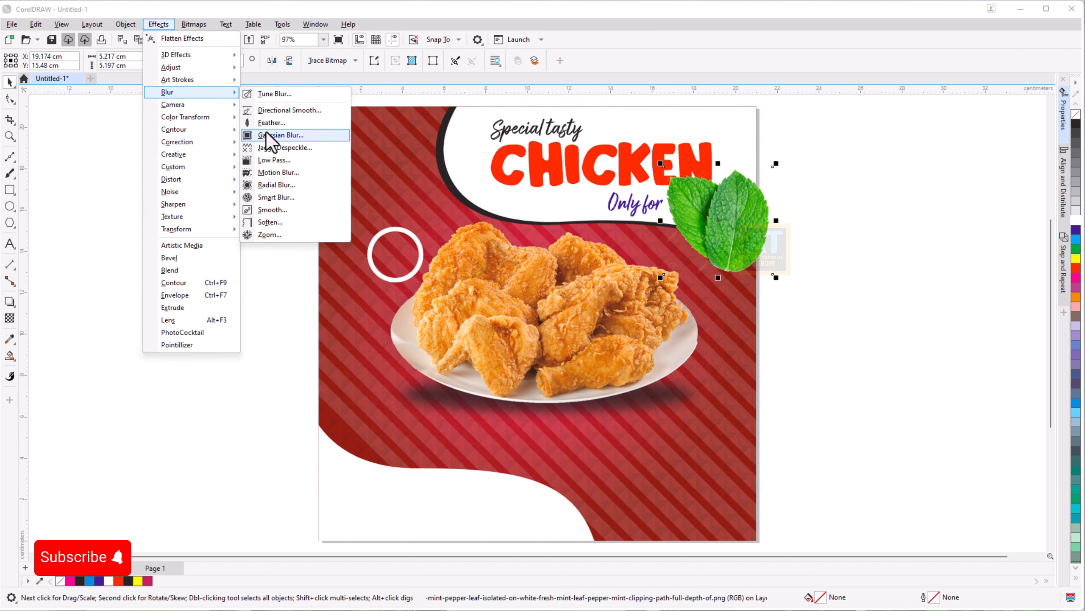
left_click(263, 143)
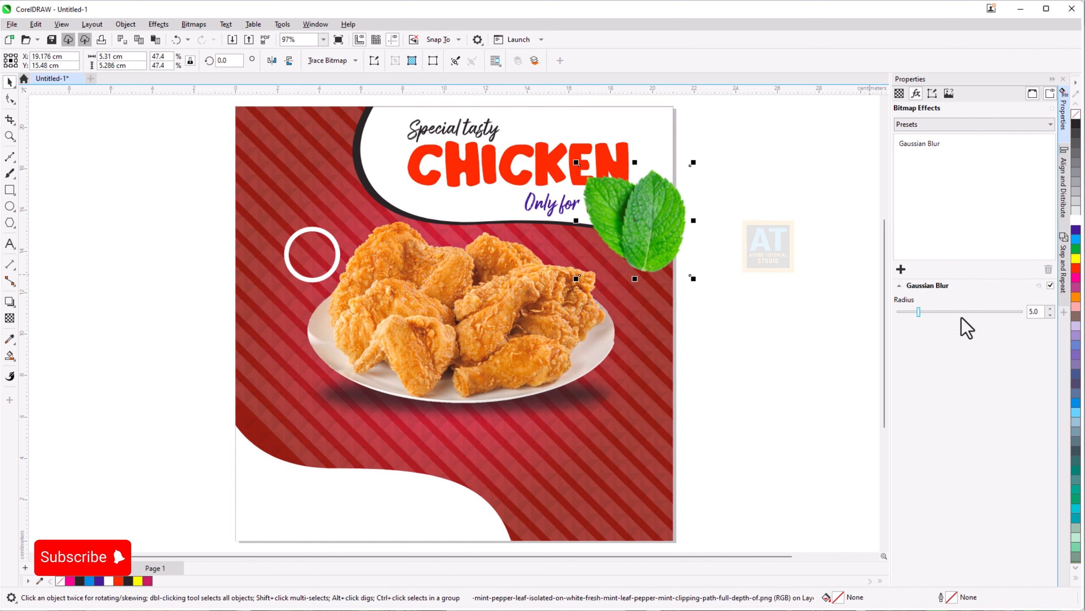
left_click(962, 315)
left_click(978, 315)
Add a Motion Blur to the mint leaf with distance 232 and direction 174°
left_click(901, 269)
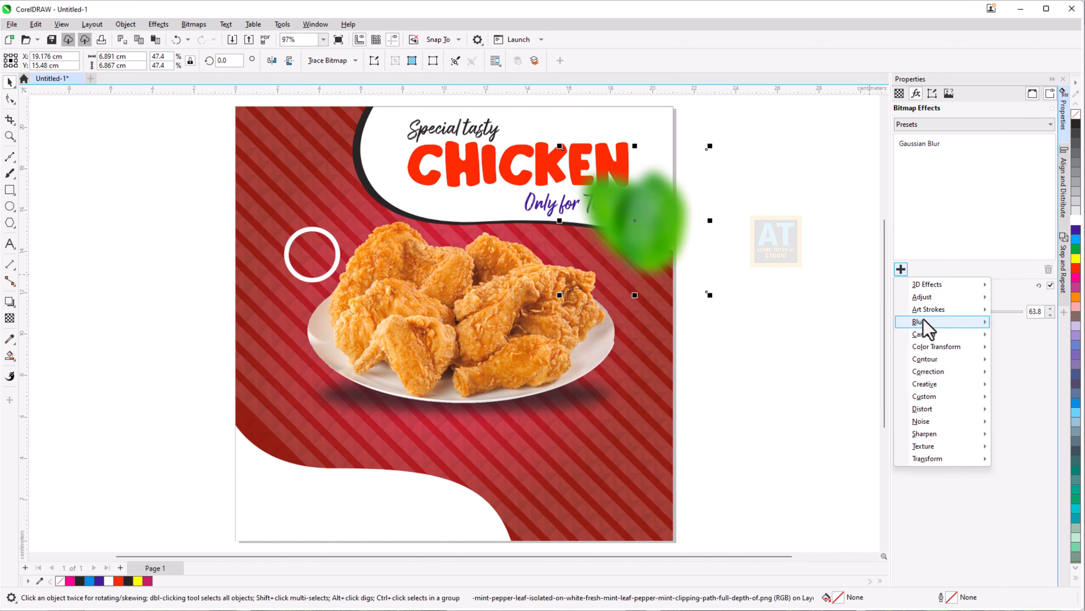
mouse_move(924, 320)
left_click(808, 402)
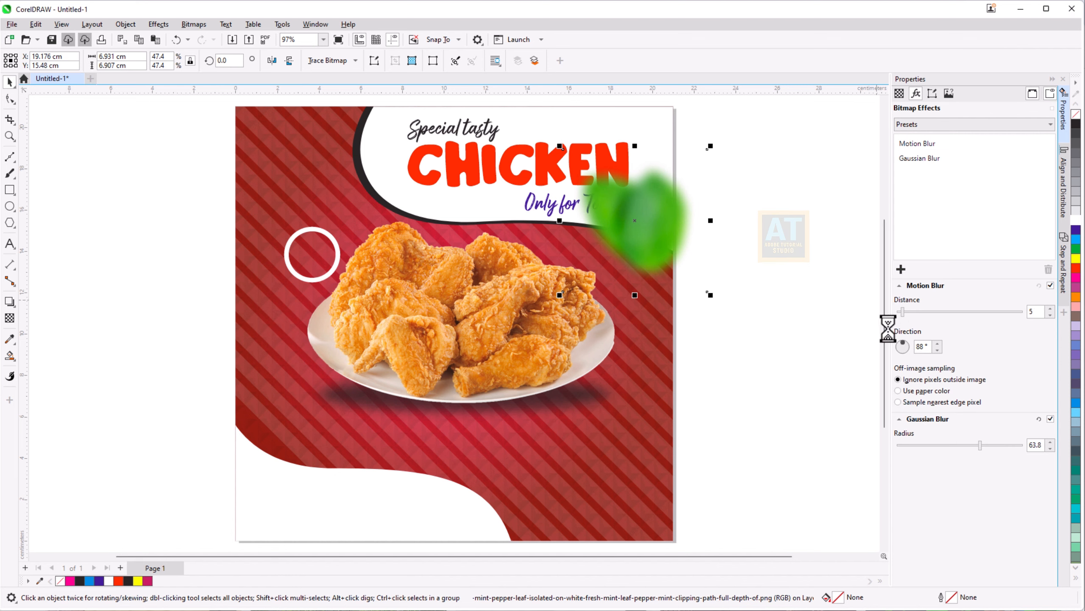
left_click(950, 312)
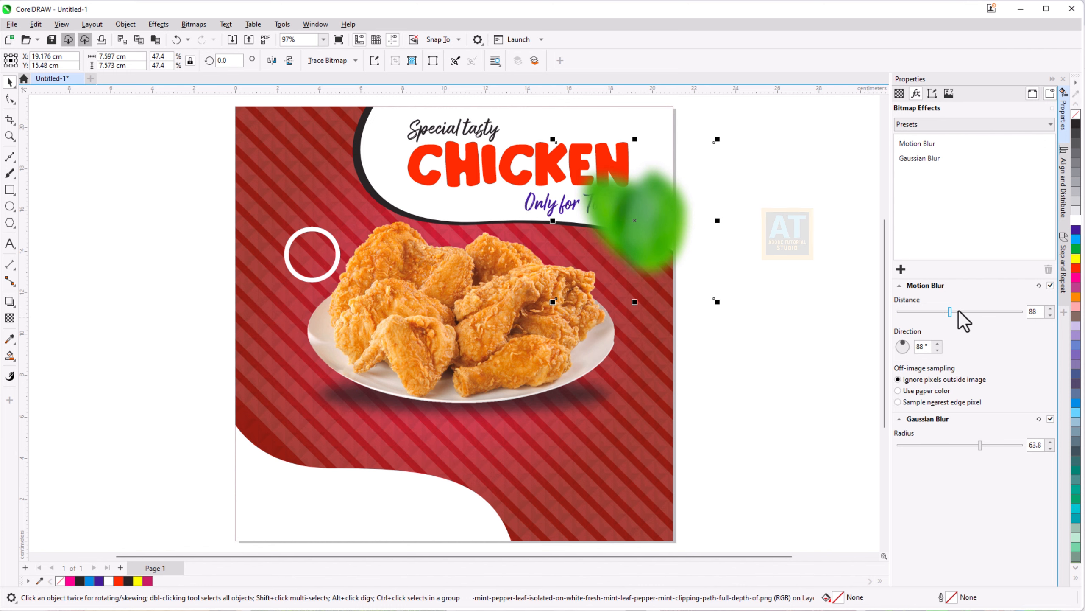
left_click(978, 312)
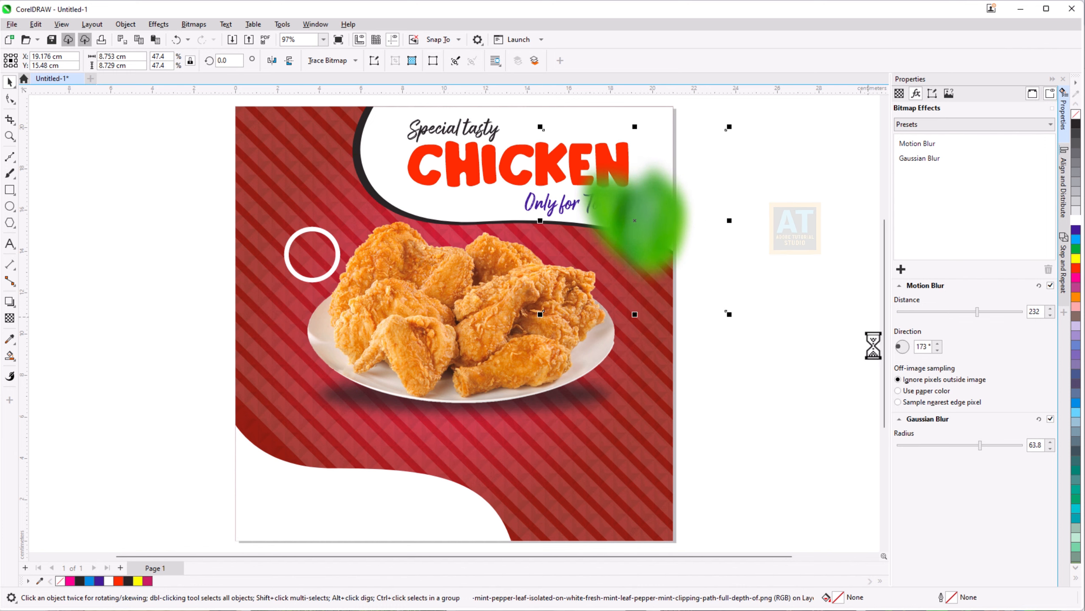
left_click_drag(874, 346, 874, 343)
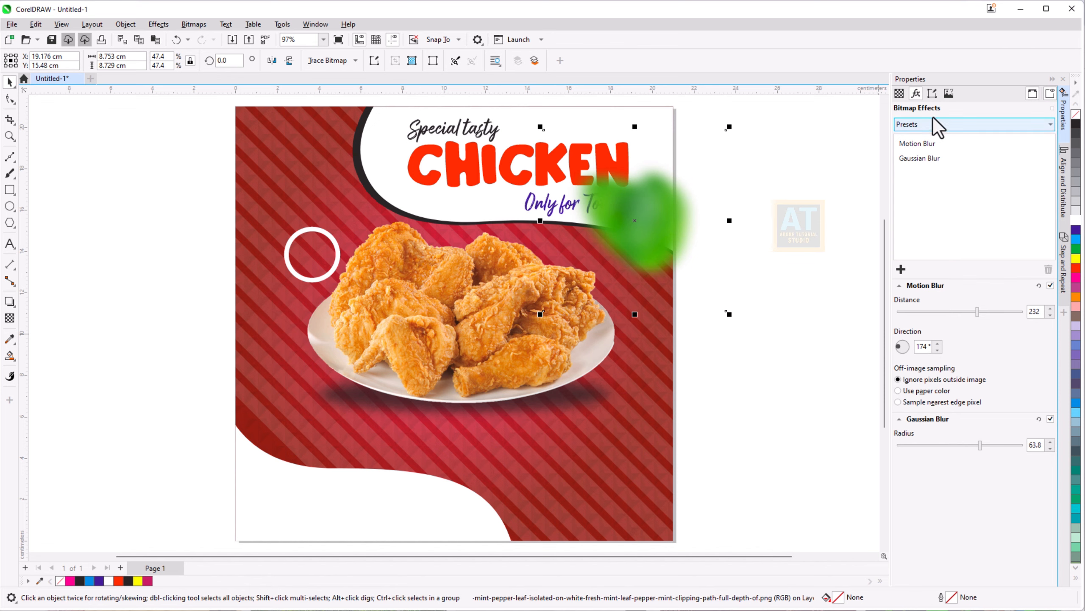
left_click(1052, 79)
Shrink the blurred leaf to about 6.9 cm wide and move it over the banner's upper-right corner
left_click(727, 209)
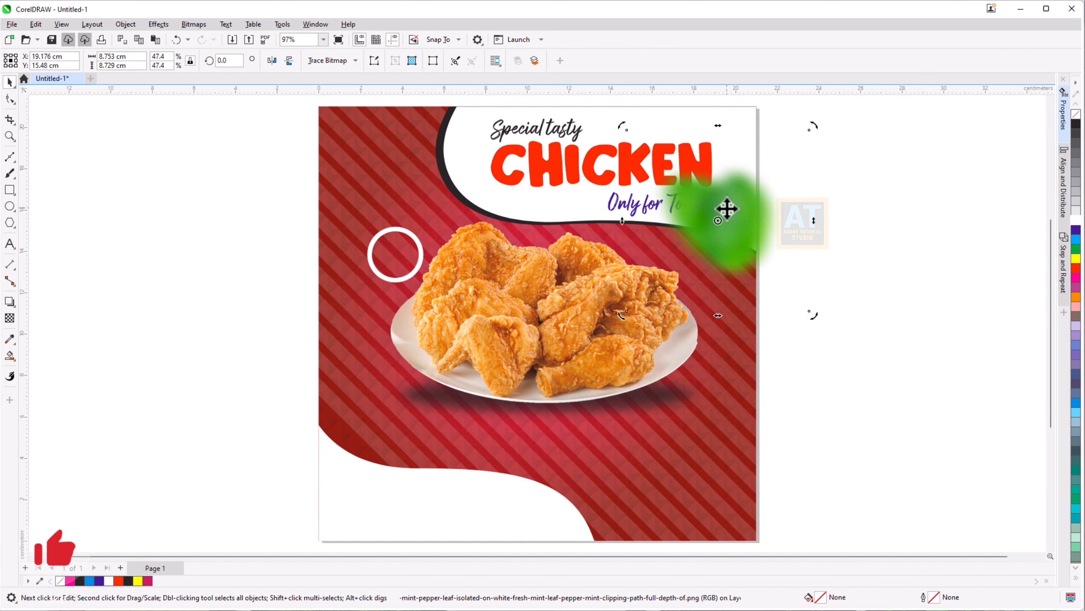
left_click_drag(741, 208, 768, 145)
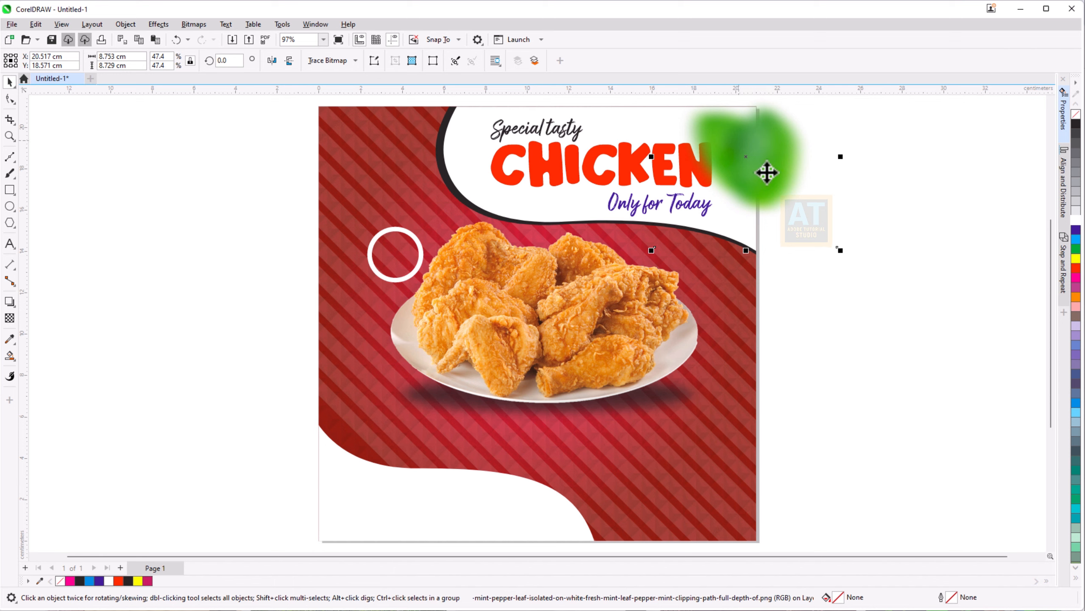
left_click_drag(839, 252, 796, 219)
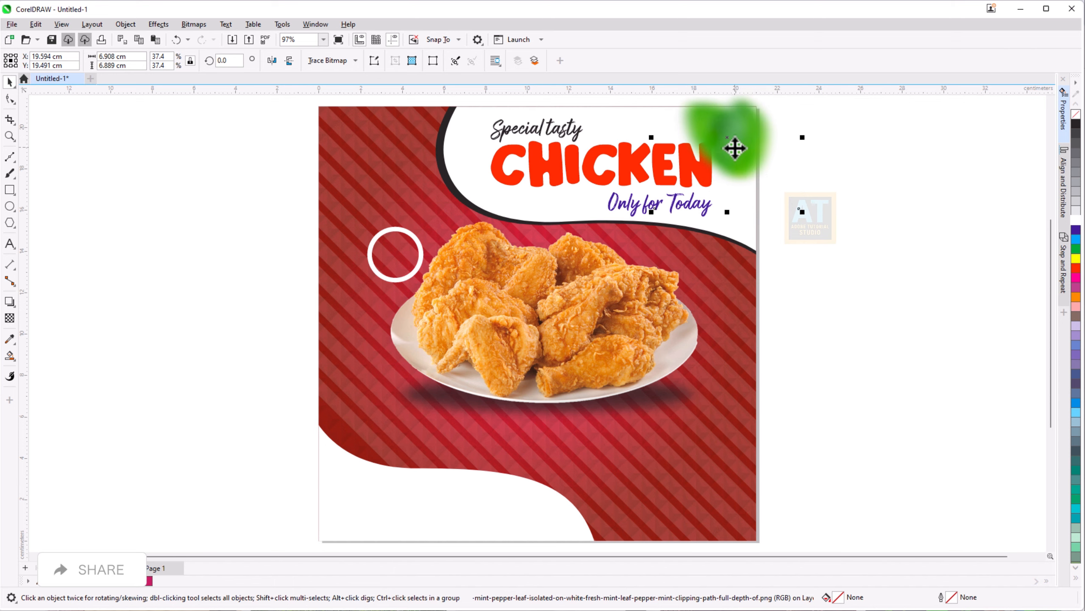
mouse_move(734, 148)
left_mouse_down()
mouse_move(770, 165)
mouse_move(732, 152)
left_mouse_up()
scroll(753, 227, "down", 1)
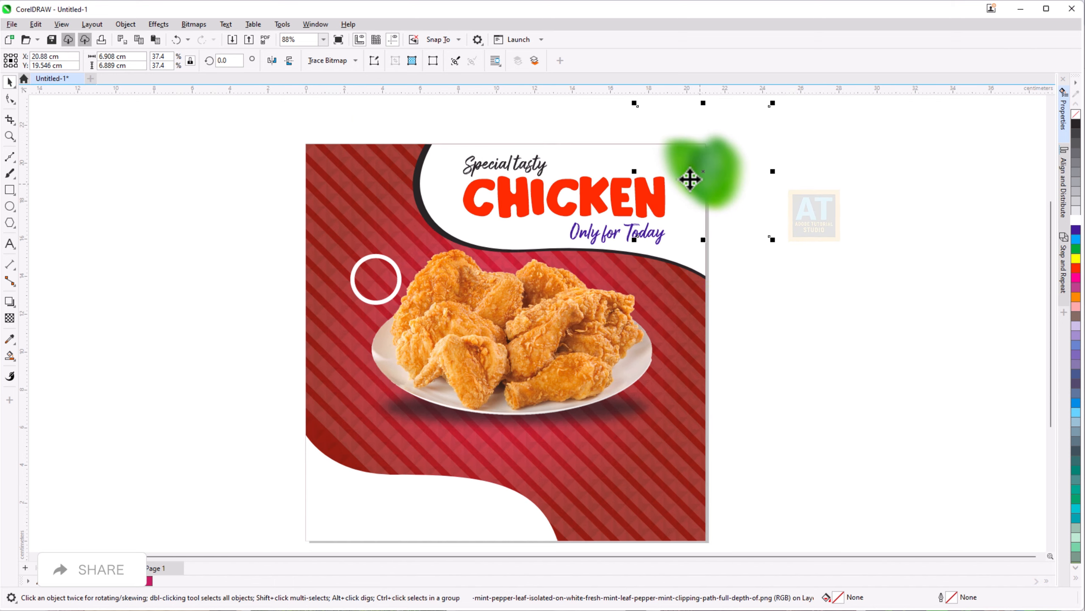
PowerClip the blurred leaf inside the grouped title shape at the banner's upper-right corner
right_click(682, 155)
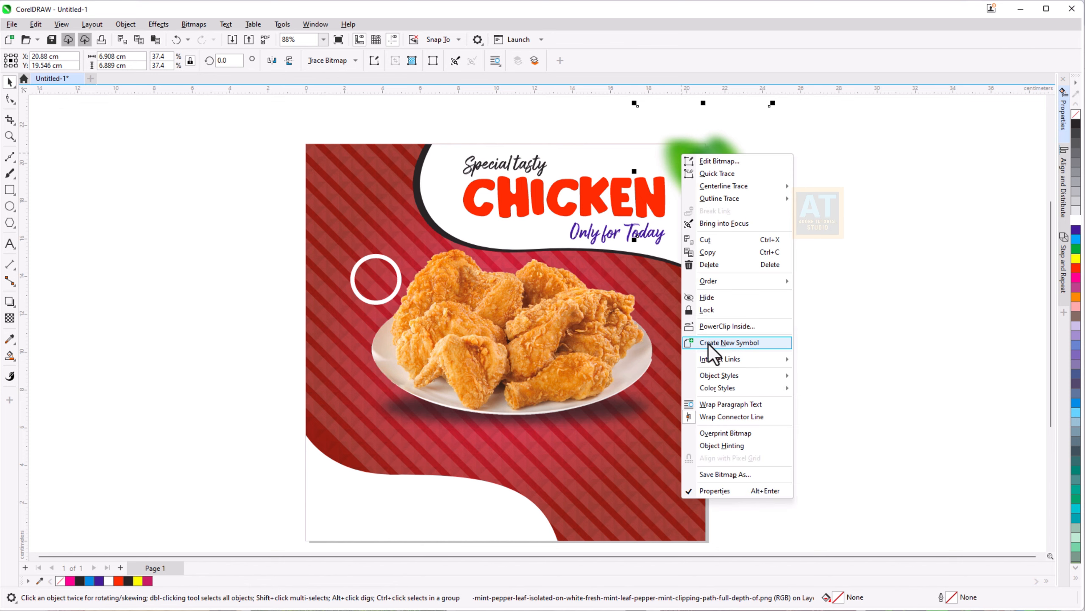
left_click(707, 326)
left_click(617, 162)
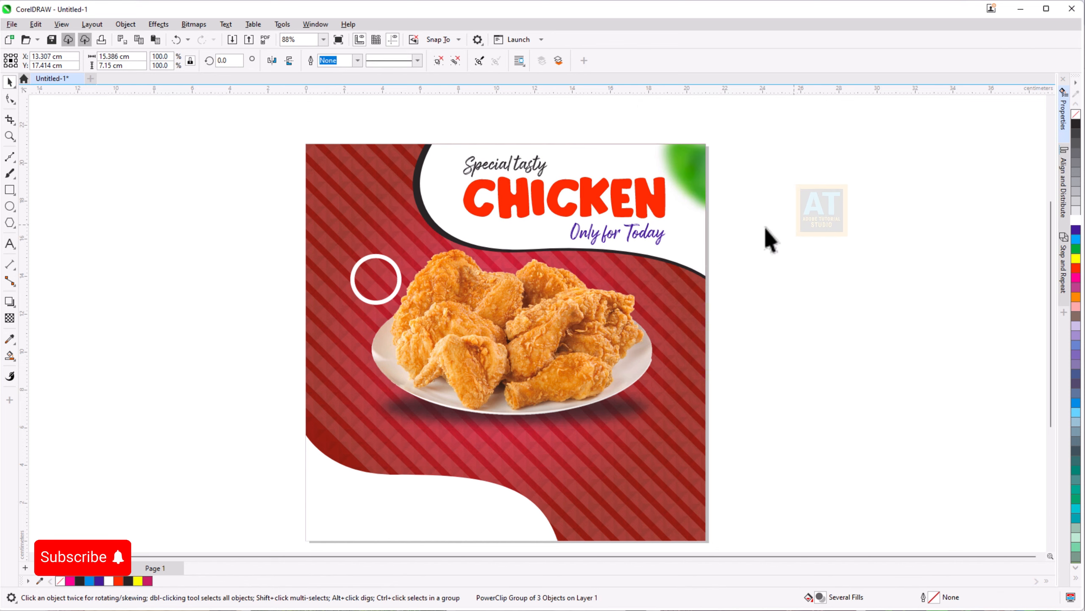
scroll(679, 274, "down", 2)
scroll(615, 351, "up", 1)
scroll(615, 351, "up", 1)
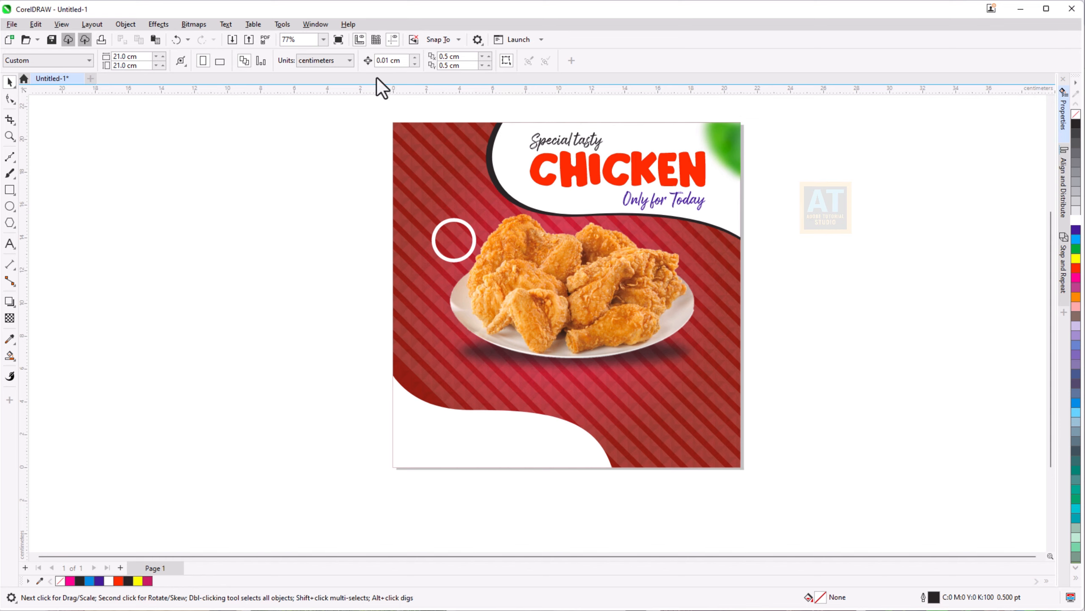
Import the mint leaf PNG again and place it about 5.75 cm wide over the banner's lower-left corner
left_click(232, 39)
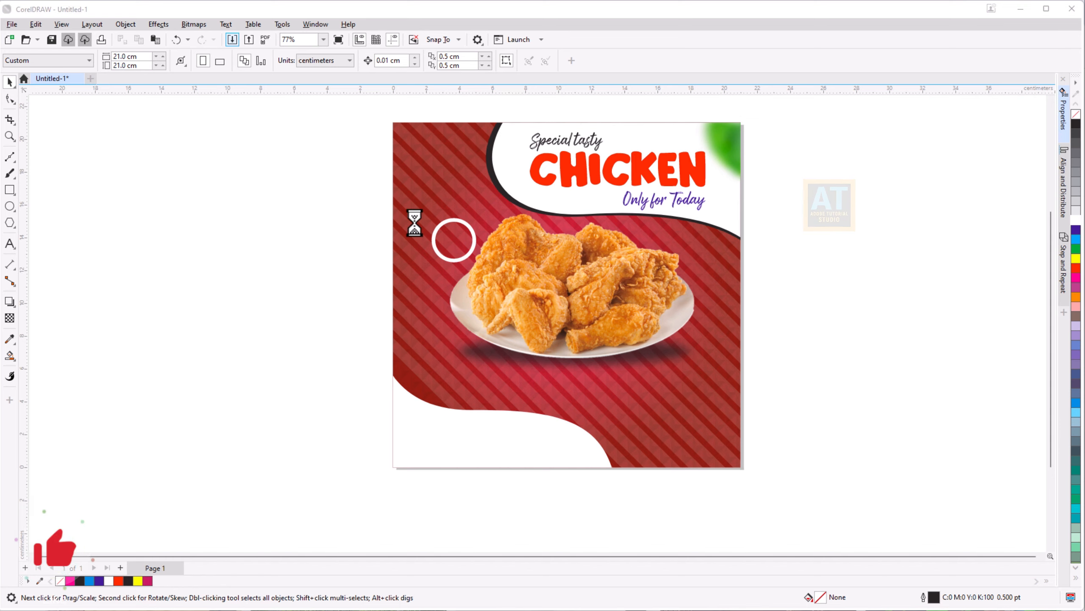
double_click(206, 176)
left_click_drag(362, 376, 464, 475)
Apply a Gaussian Blur with a radius of 28.9 to the lower-left mint leaf
left_click(125, 24)
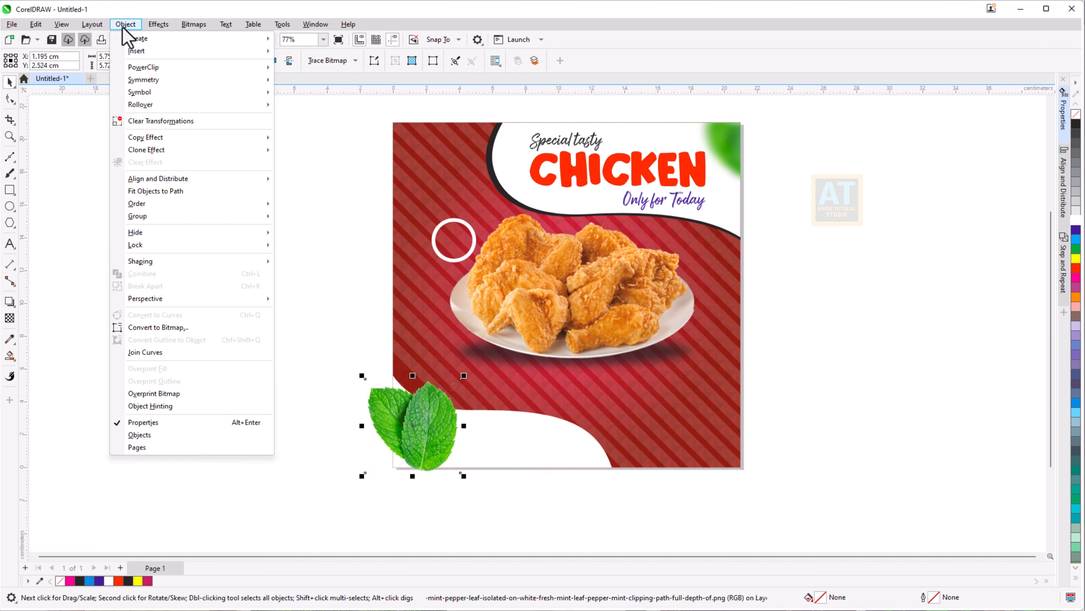
mouse_move(193, 92)
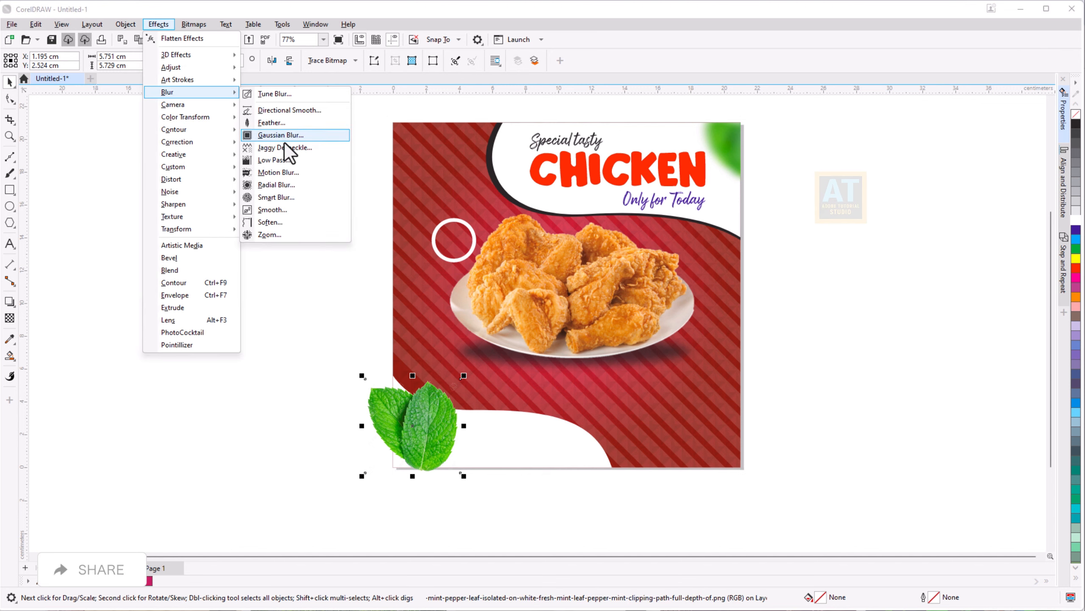
left_click(282, 136)
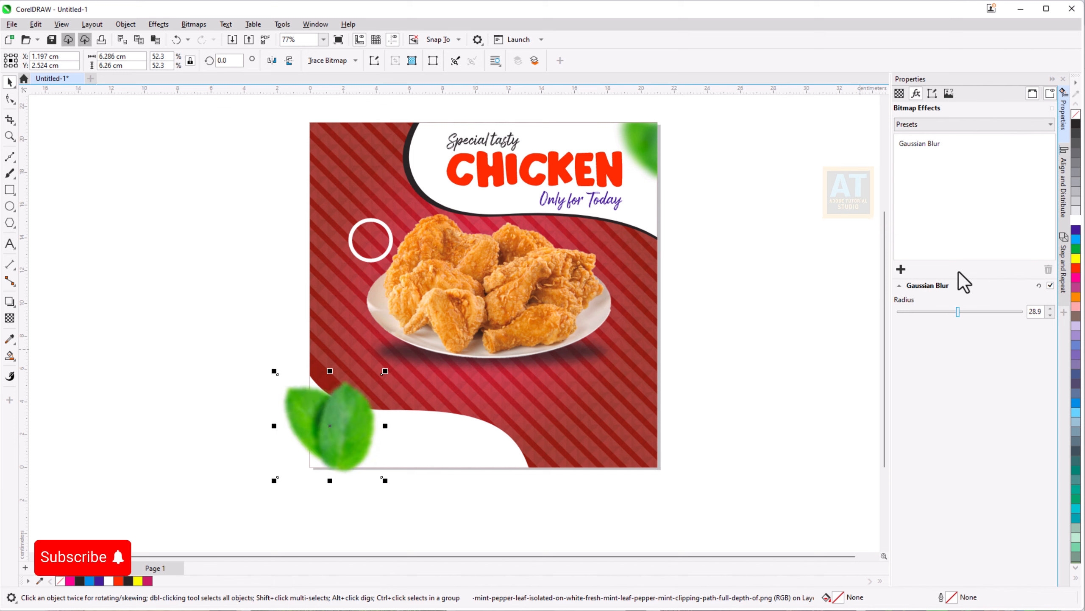
left_click(771, 276)
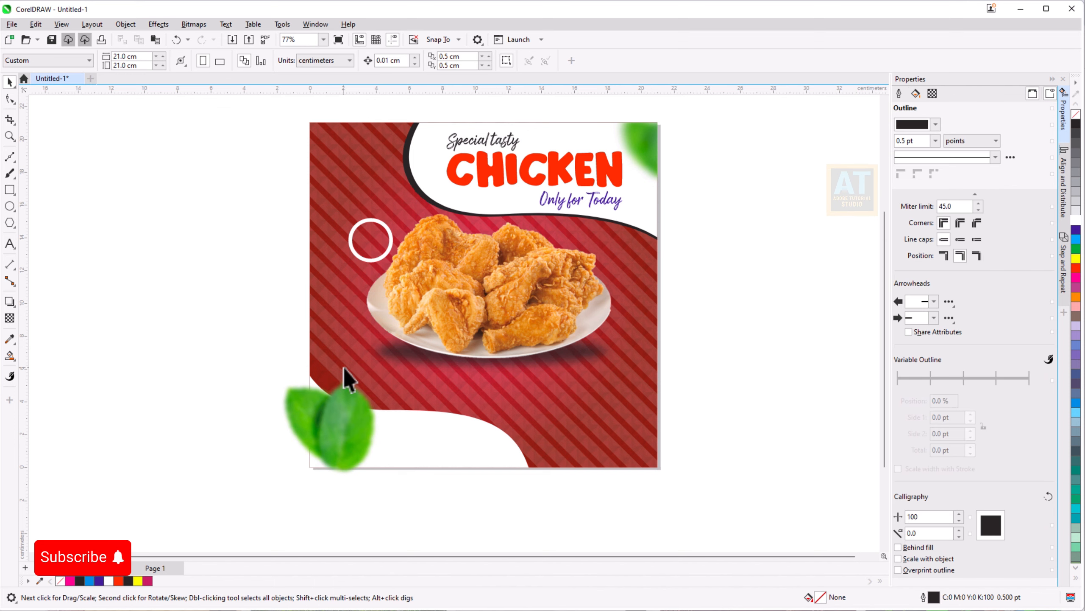
Move the blurred leaf down past the page's lower-left corner and PowerClip it inside the lower white shape
left_click(340, 472)
left_click_drag(346, 451, 341, 461)
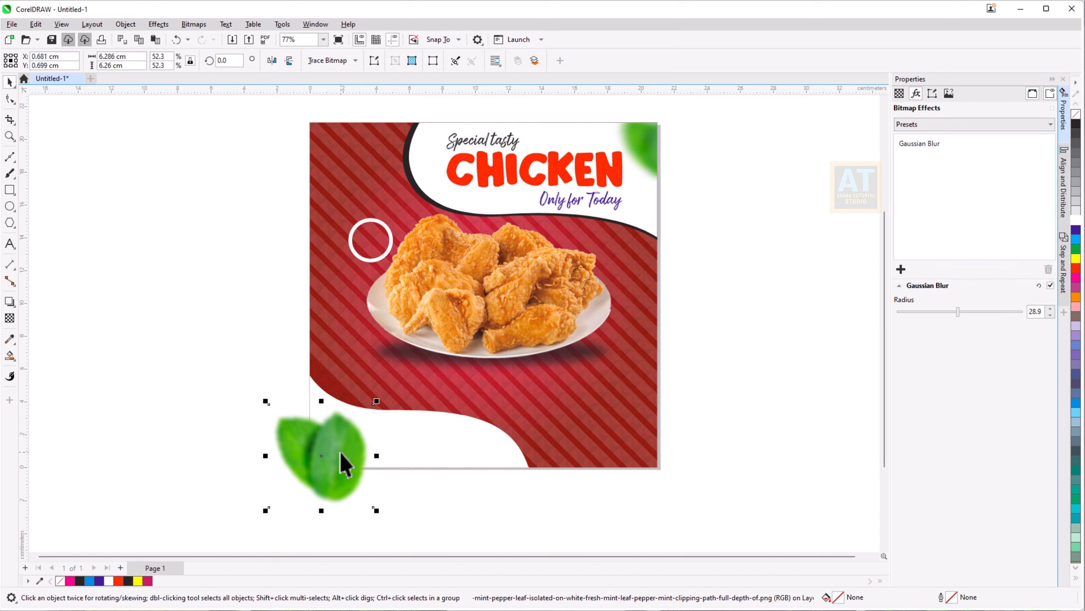
right_click(342, 452)
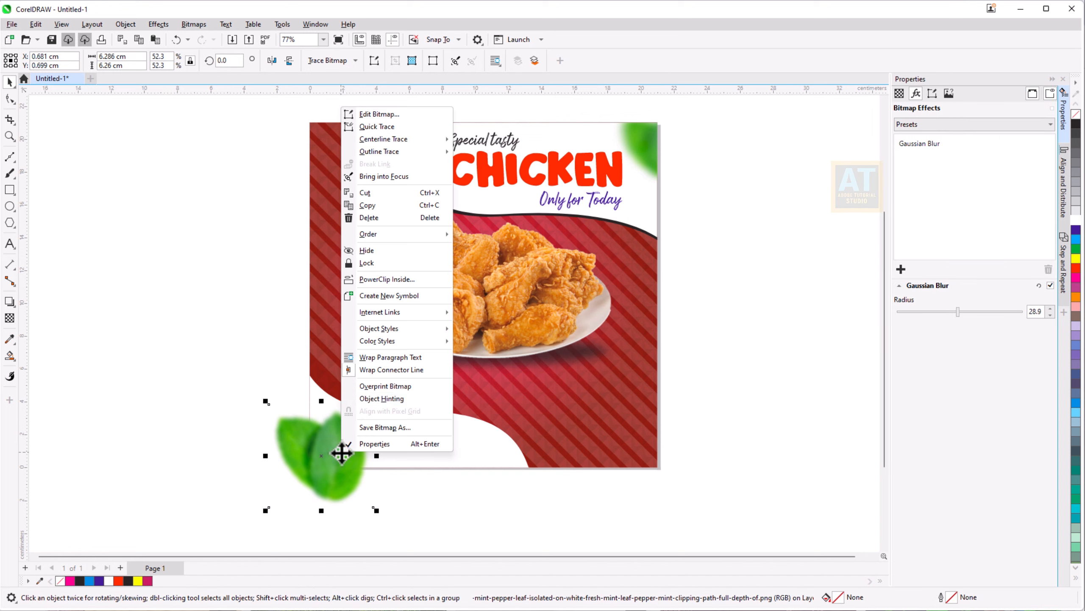
left_click(376, 281)
left_click(375, 302)
left_click(705, 252)
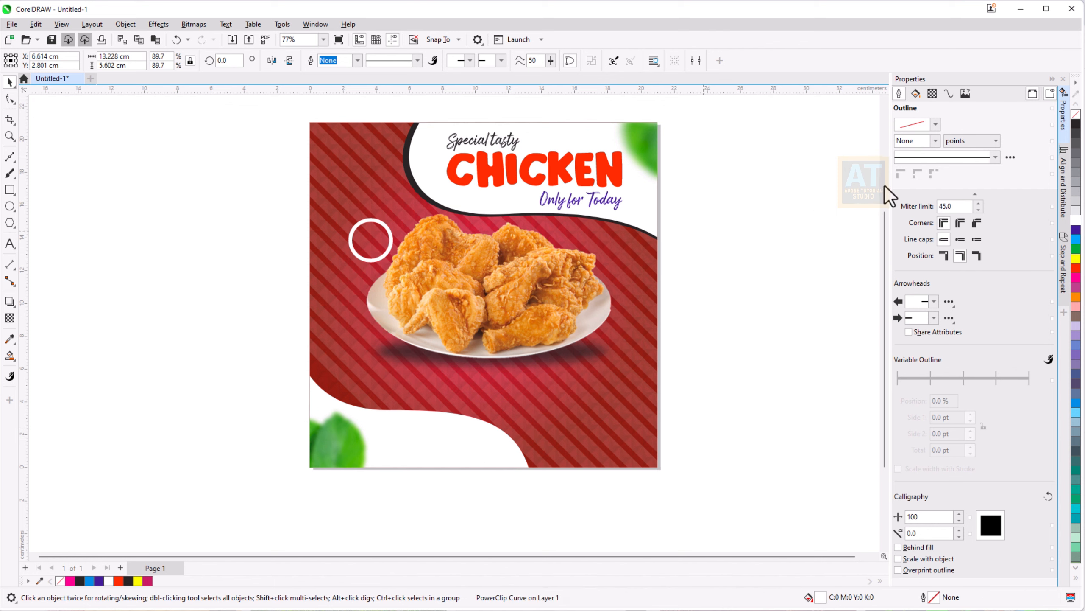
left_click(1063, 80)
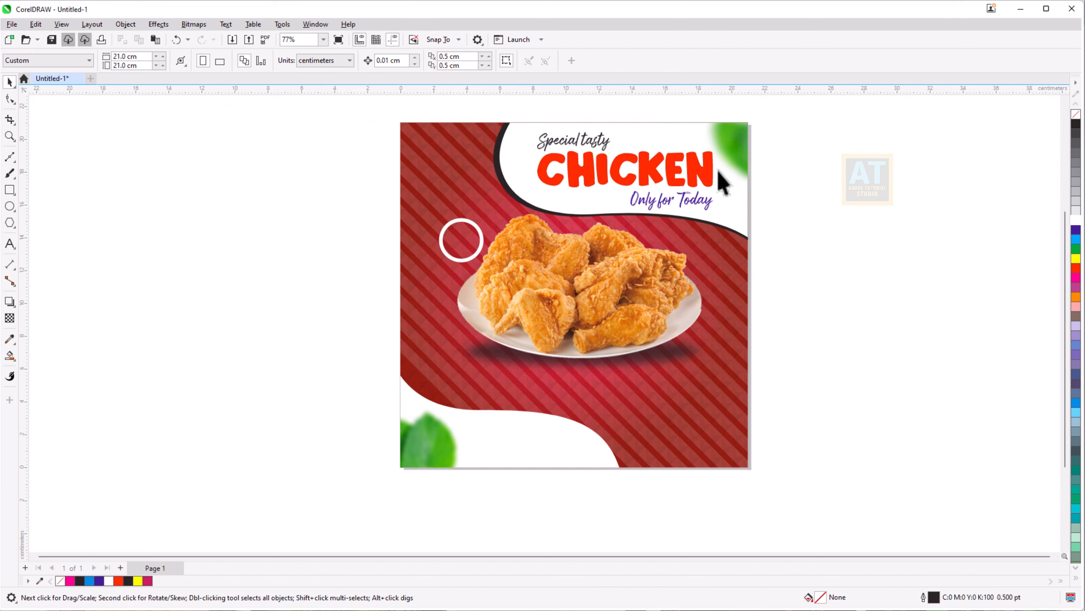
scroll(585, 329, "up", 1)
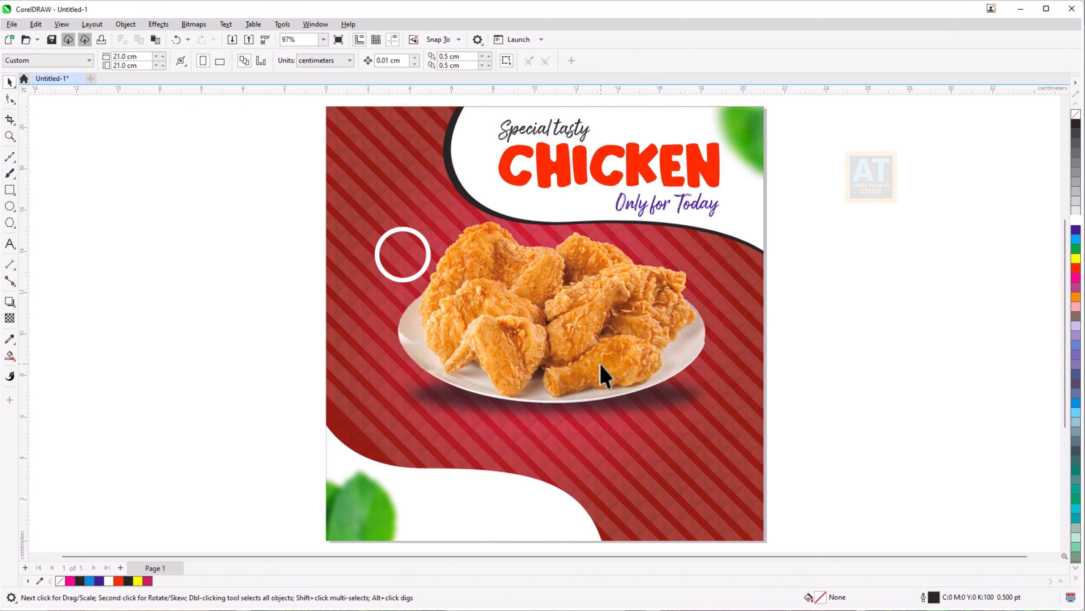
Move the chicken plate group down slightly, and add two-line text "discount" and "20%" on the empty area beside the page
left_click_drag(602, 364, 593, 382)
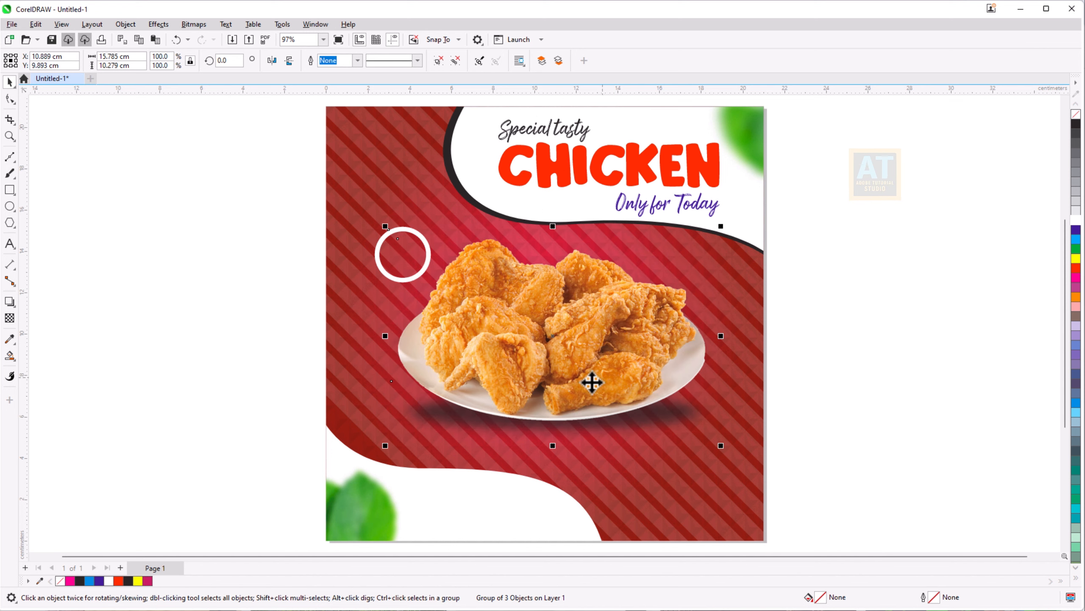
left_click(97, 254)
left_click(10, 244)
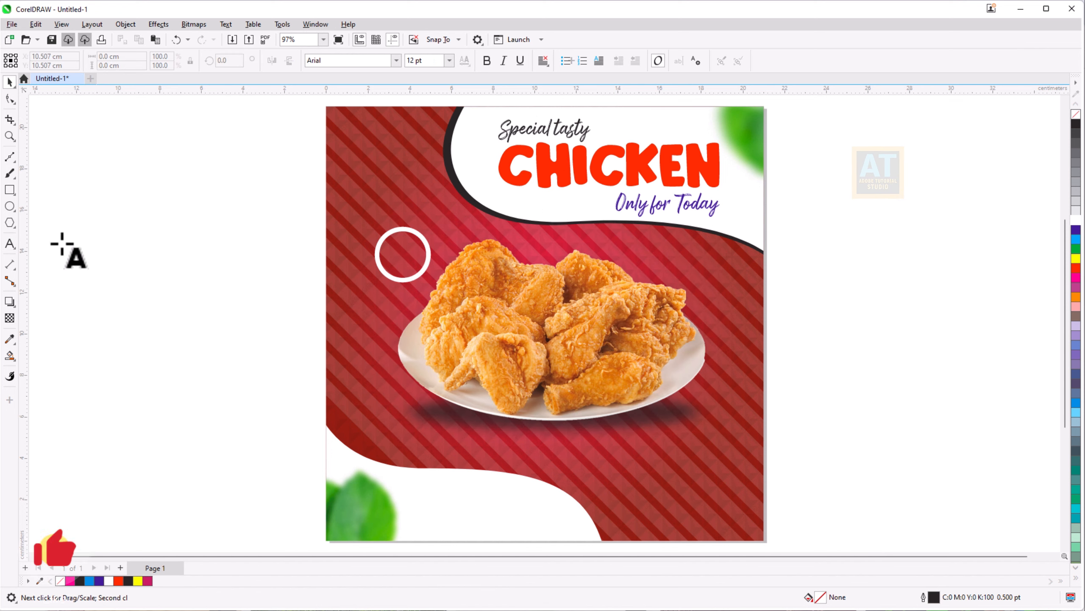
left_click(193, 269)
type("discount ")
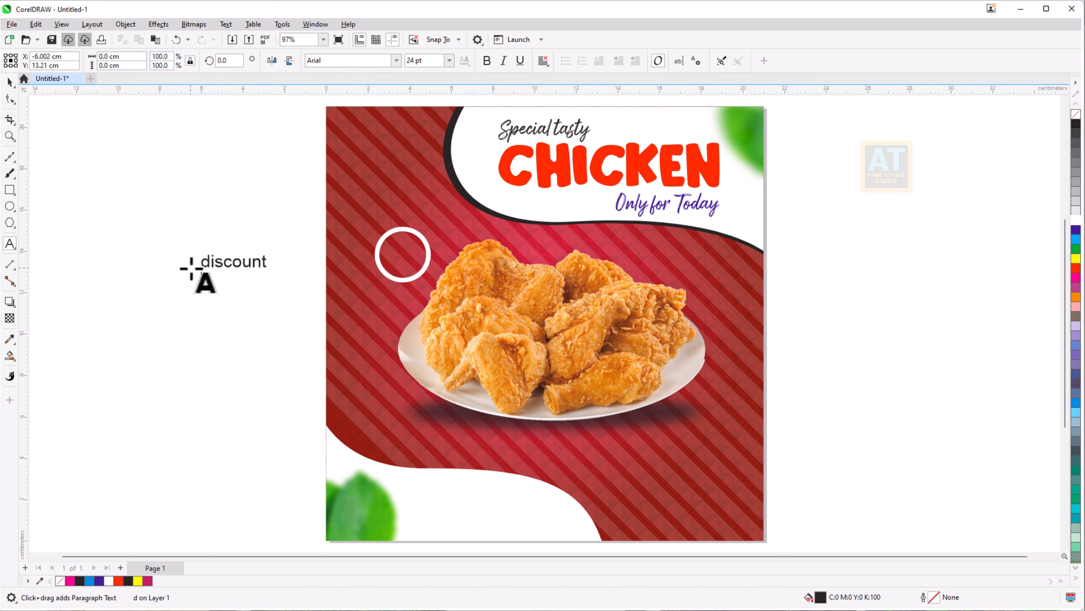
type("20%")
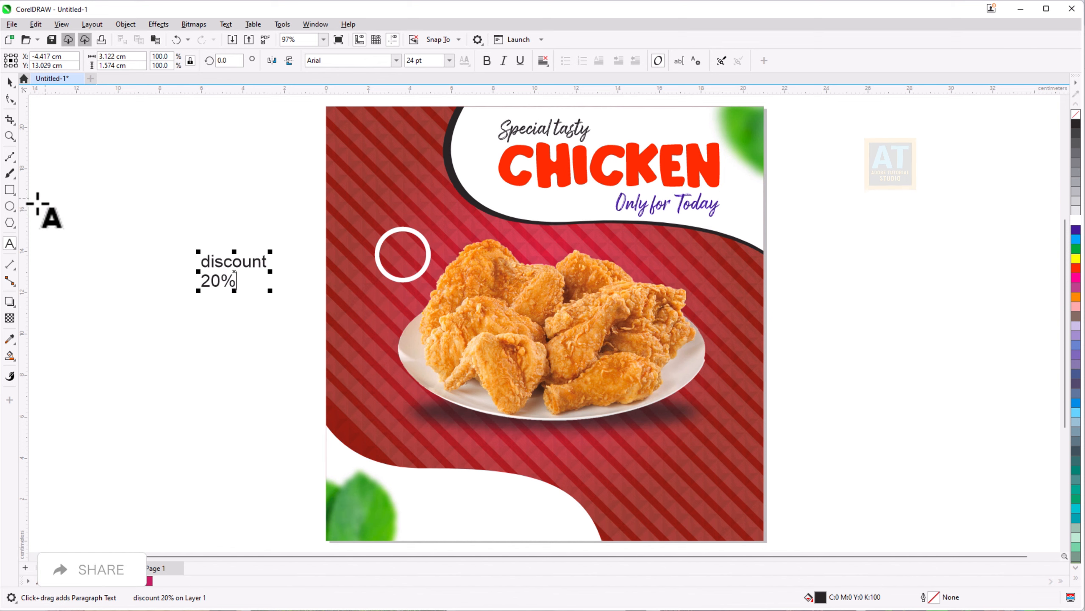
Set the discount text in the Impact font and center-align its two lines
left_click(10, 83)
left_click(394, 63)
left_click(395, 61)
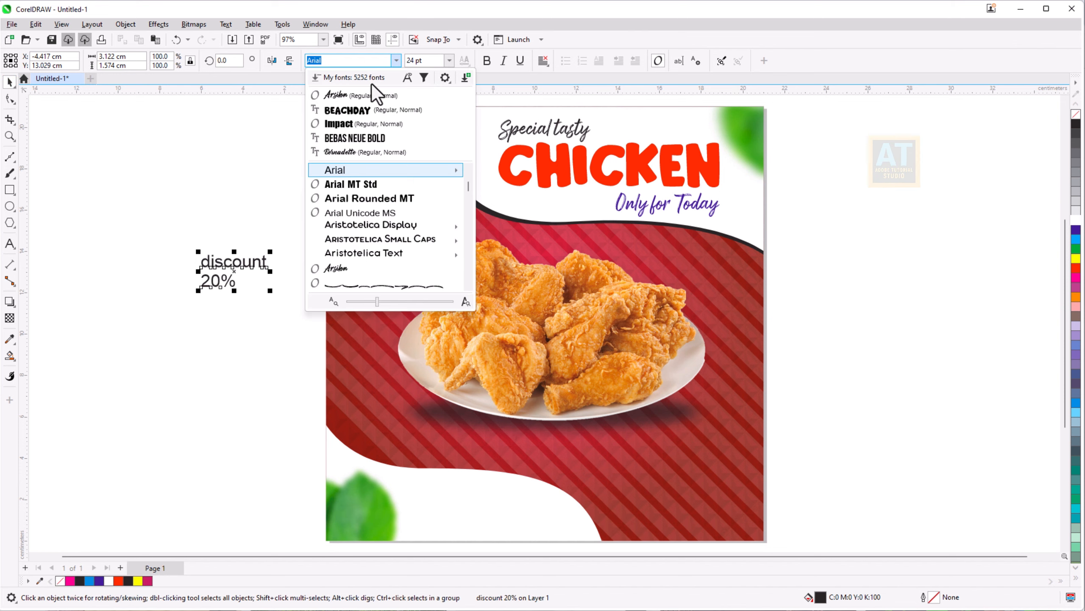
left_click(345, 125)
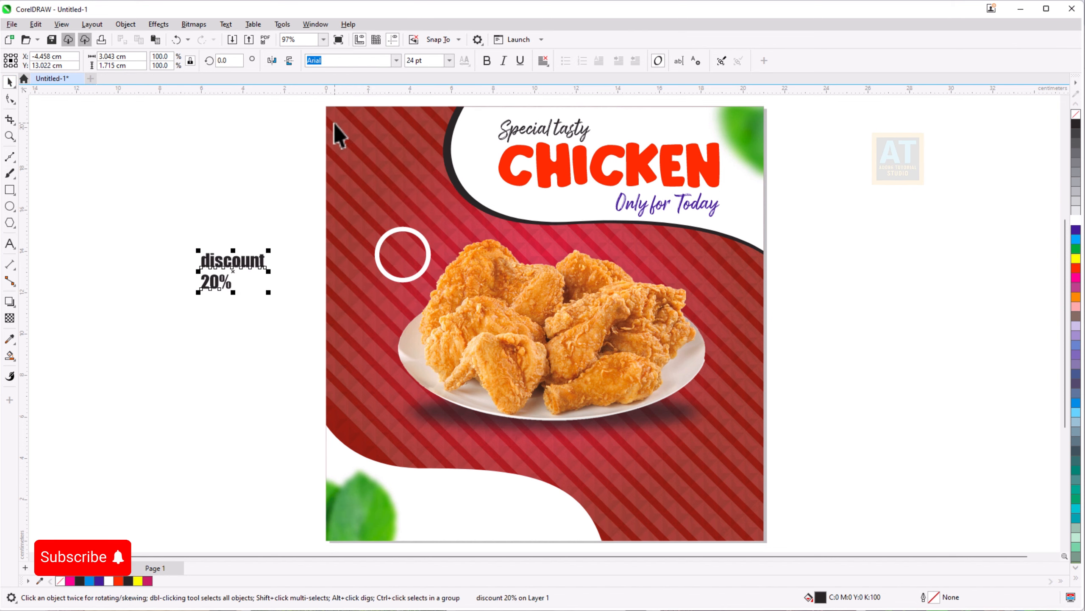
left_click(543, 60)
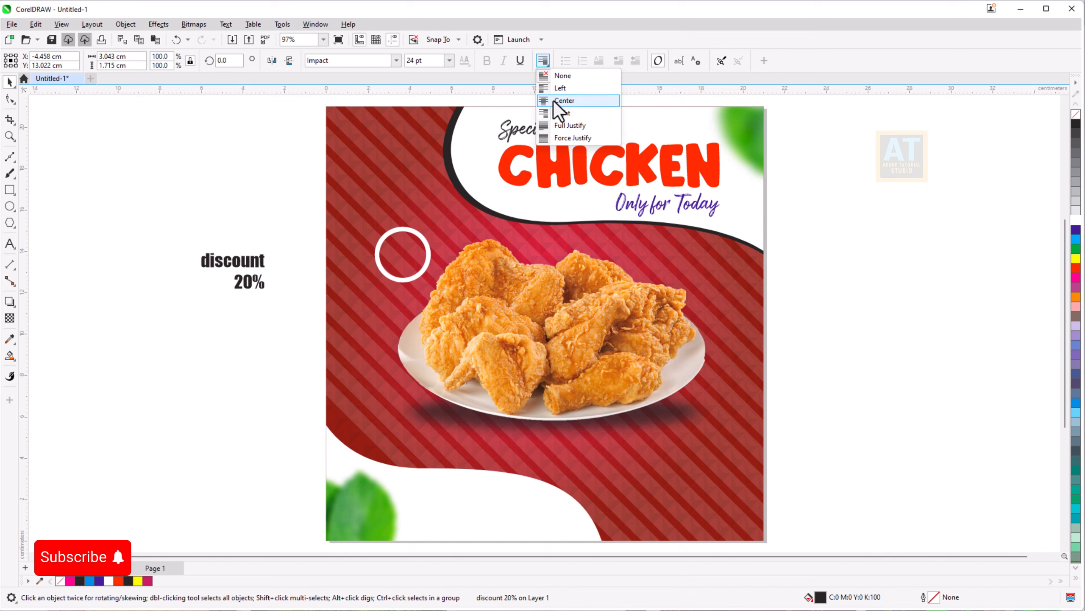
left_click(552, 101)
Break the discount text apart into separate lines and enlarge "20%" to about 57.75 pt
left_click(136, 26)
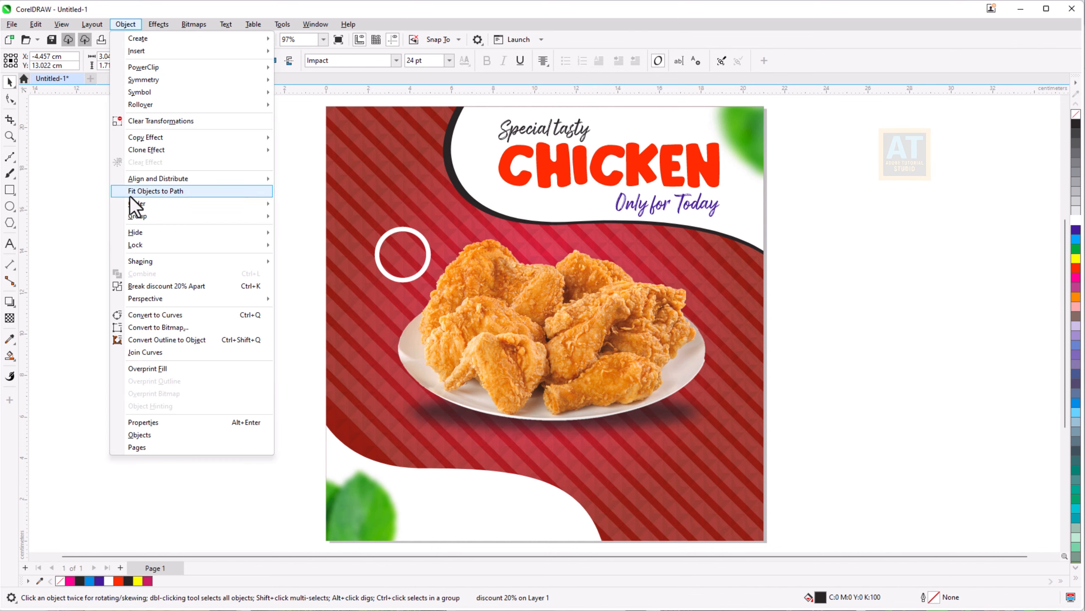
left_click(136, 287)
left_click(109, 249)
left_click(223, 284)
scroll(215, 296, "up", 1)
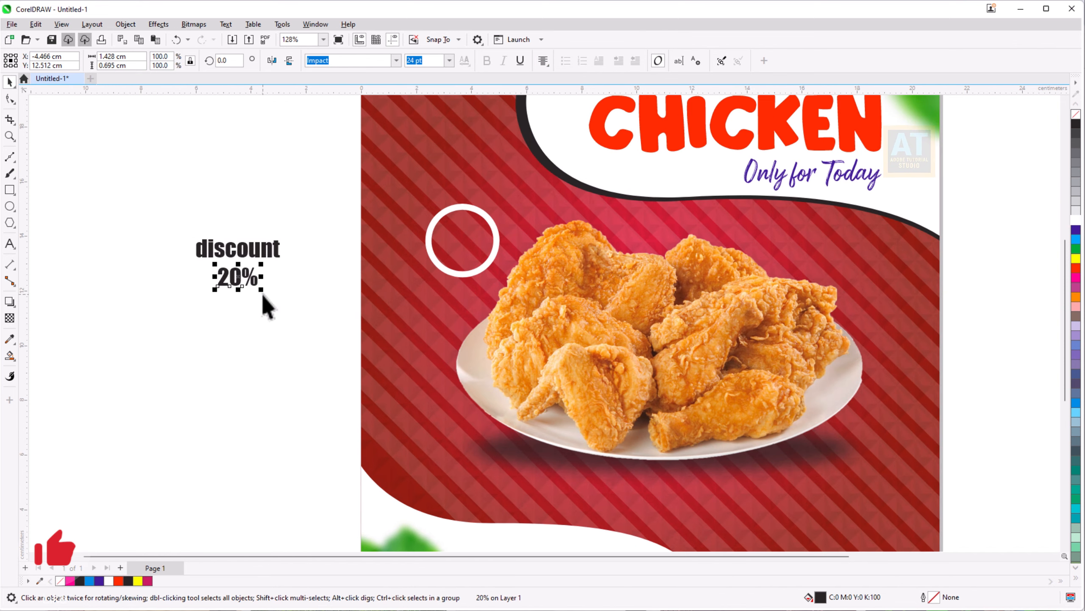
left_click_drag(260, 301, 292, 314)
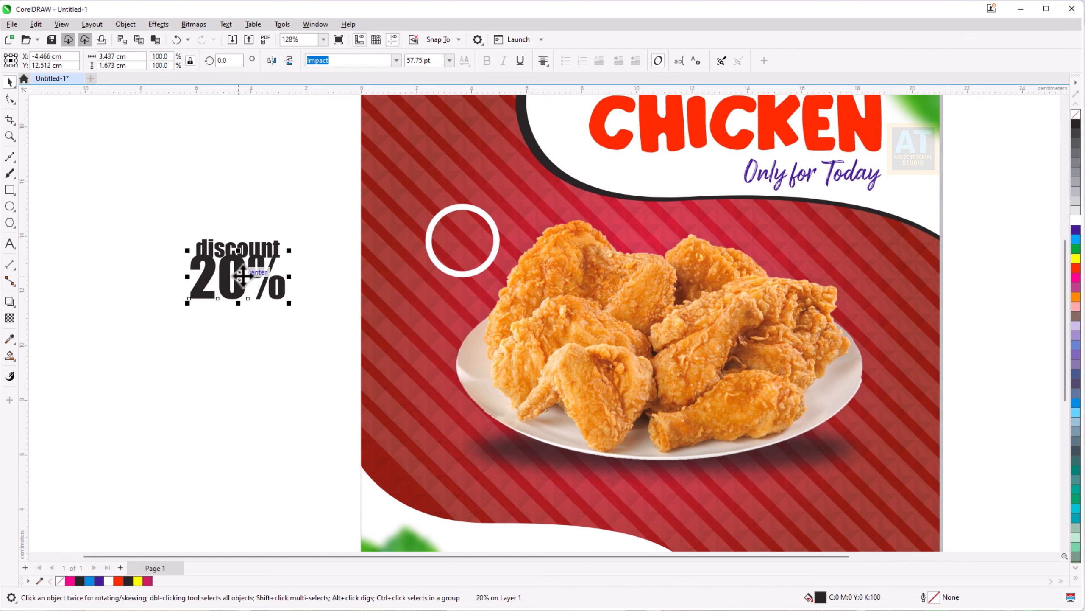
Place "20%" just below "discount", and put a copy of both lines over the white ring, scaled to about 1.53 cm wide
left_click_drag(242, 277, 470, 250)
right_click(470, 250)
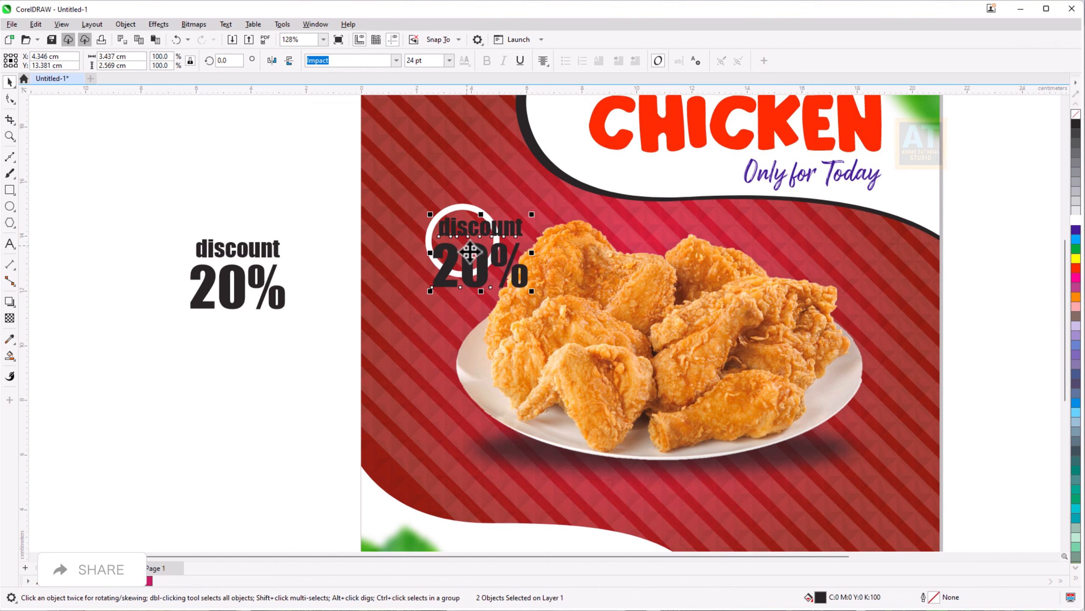
left_click_drag(532, 291, 479, 252)
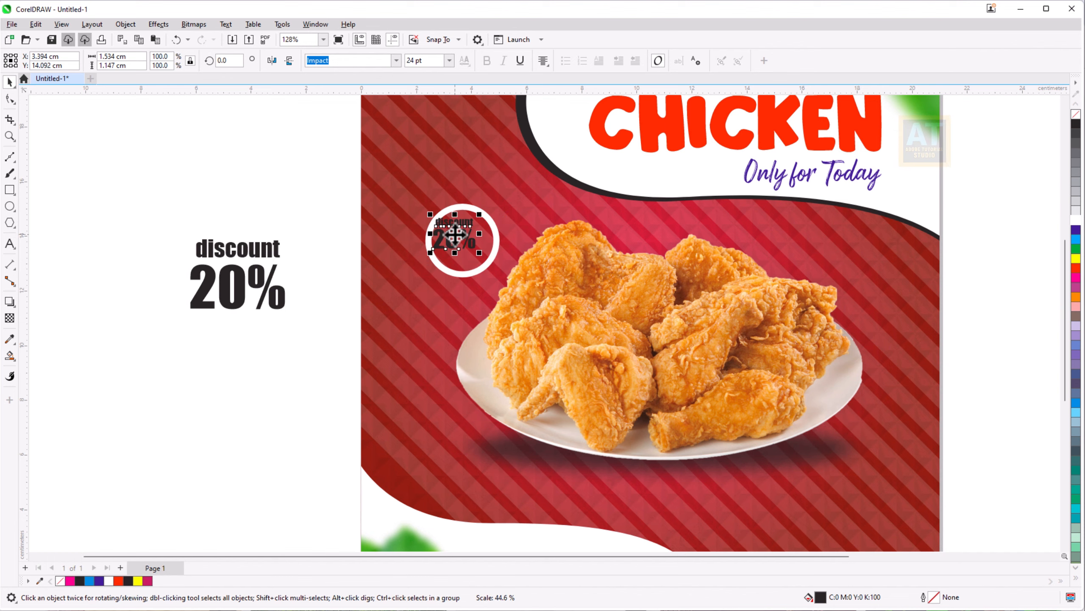
Center the copied discount text inside the white ring at about 1.79 cm wide and fill it yellow
scroll(454, 233, "up", 4)
left_click(480, 261)
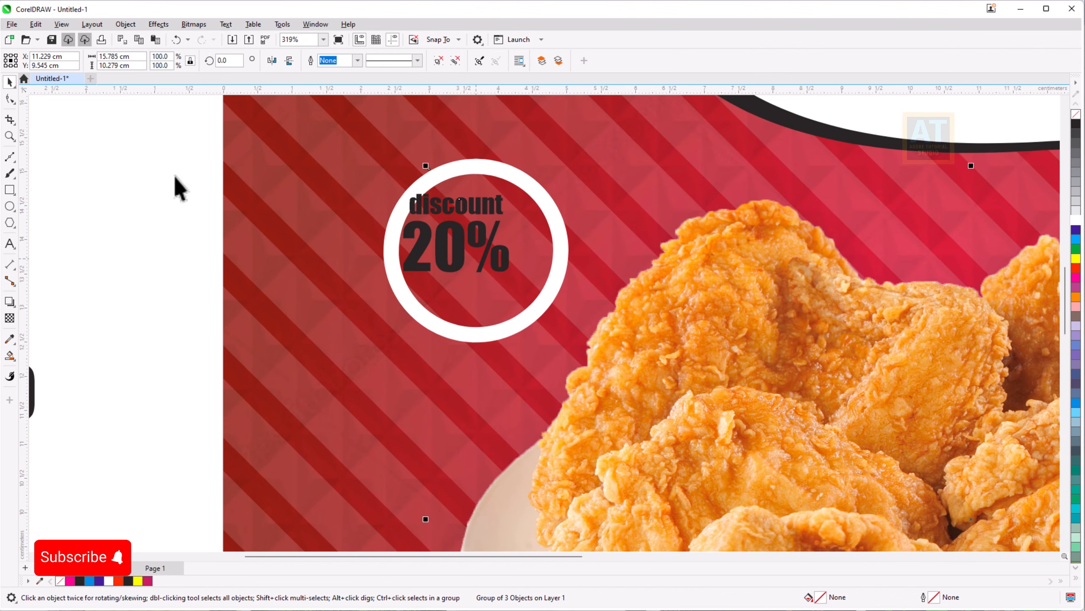
left_click_drag(122, 125, 552, 322)
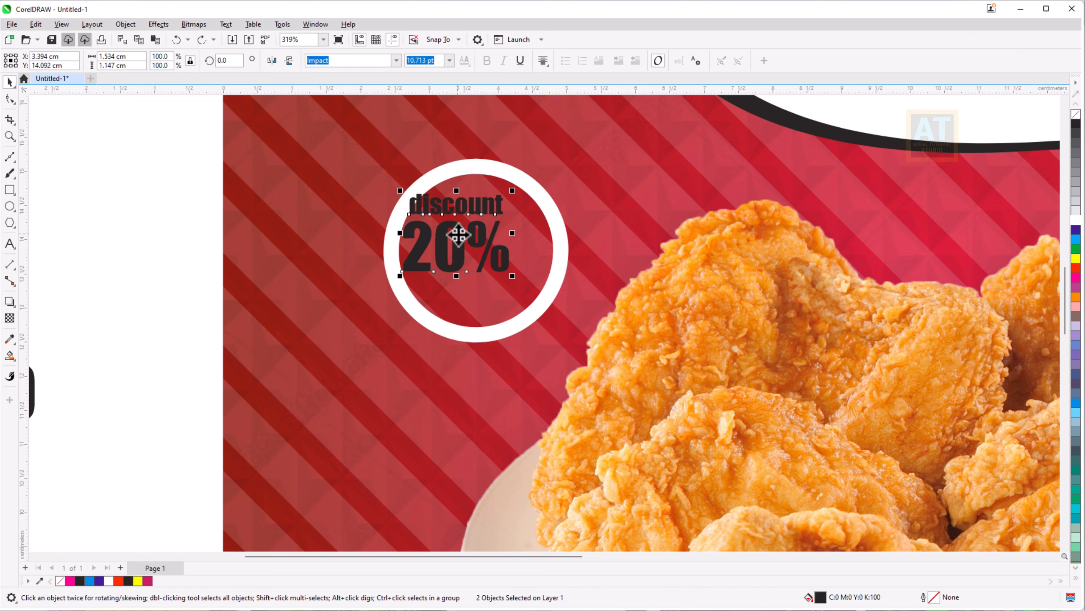
left_click_drag(458, 234, 477, 251)
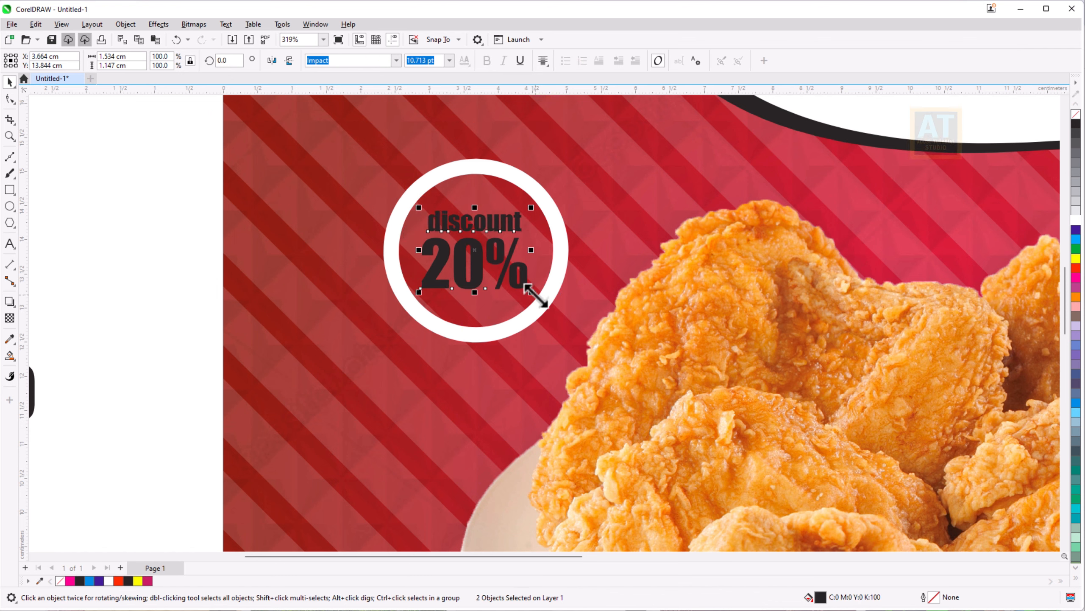
left_click_drag(532, 293, 545, 301)
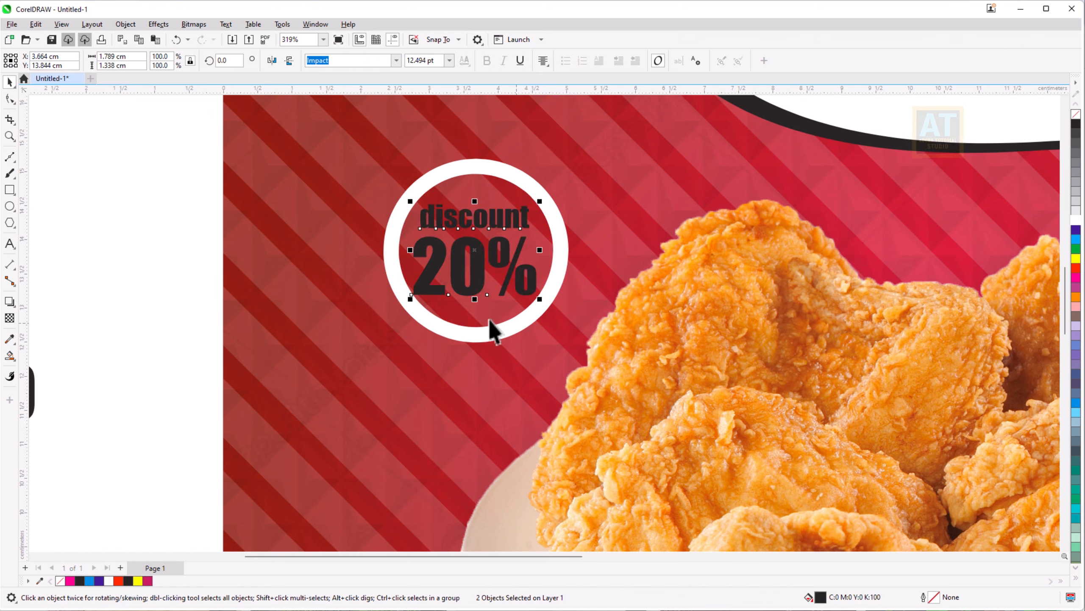
left_click(1076, 259)
Enlarge the ring and its text together to about 3.4 cm, shift them up slightly and group them
scroll(477, 359, "down", 3)
left_click_drag(315, 216, 536, 358)
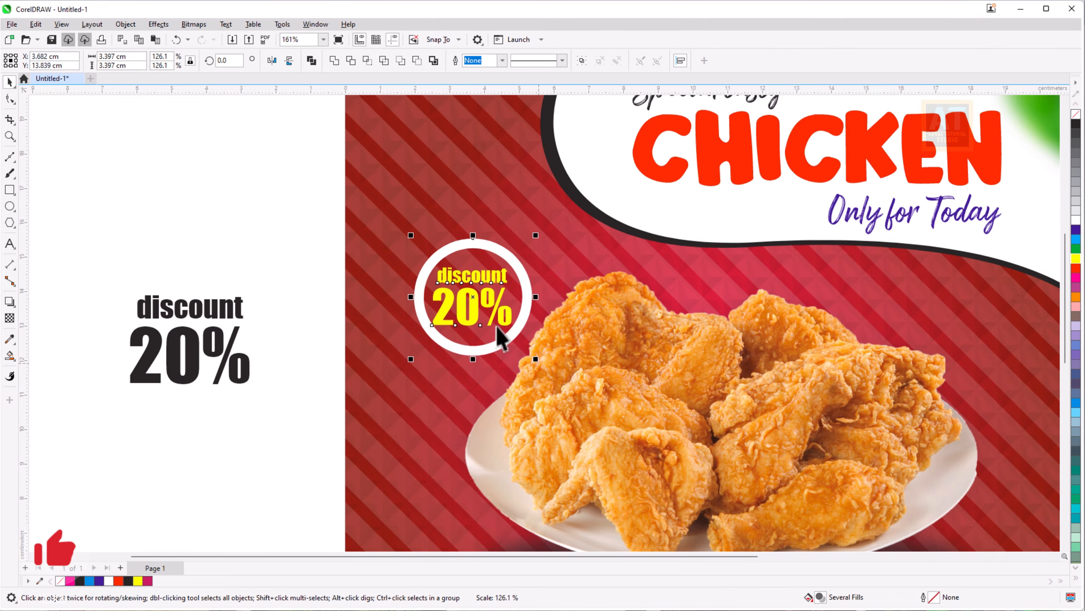
left_click_drag(485, 302, 497, 268)
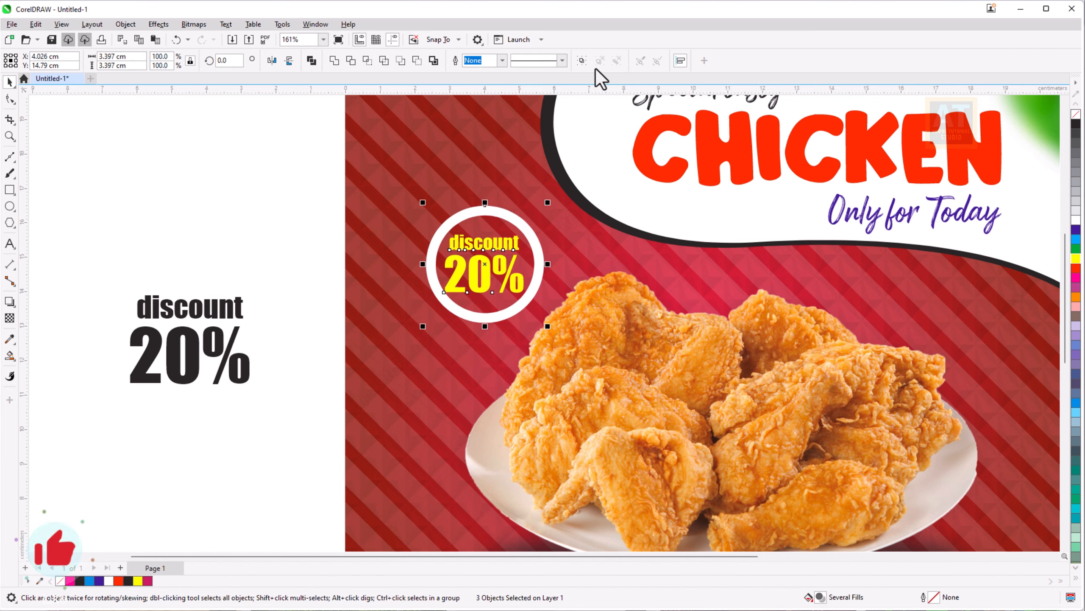
left_click(582, 61)
Copy the "discount" line onto the lower white shape and replace its text with "call for delivery" above a phone number line
scroll(300, 261, "down", 5)
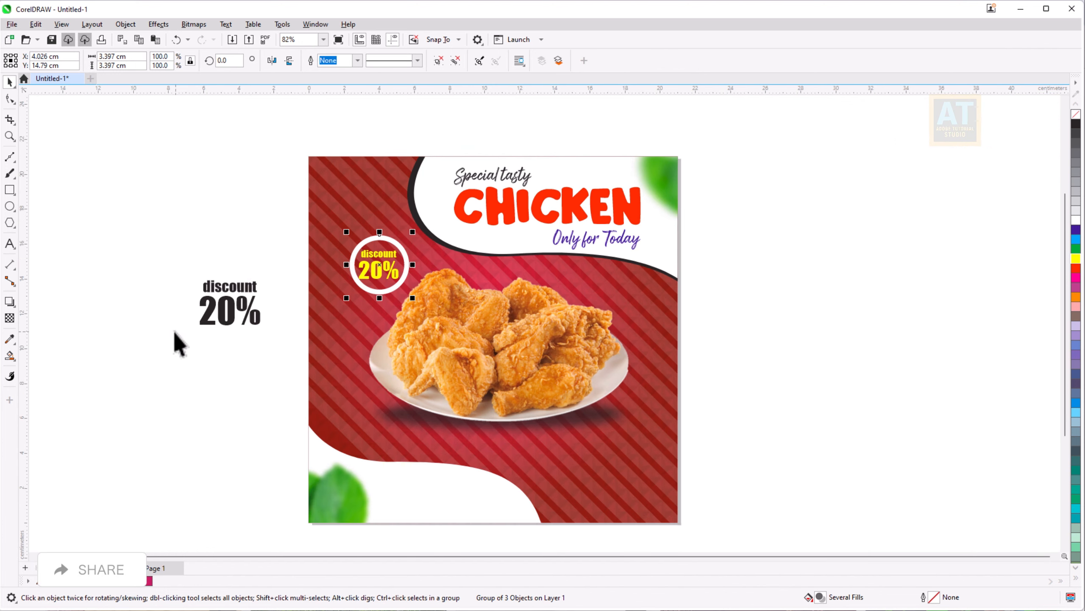
left_click_drag(240, 290, 422, 478)
double_click(422, 478)
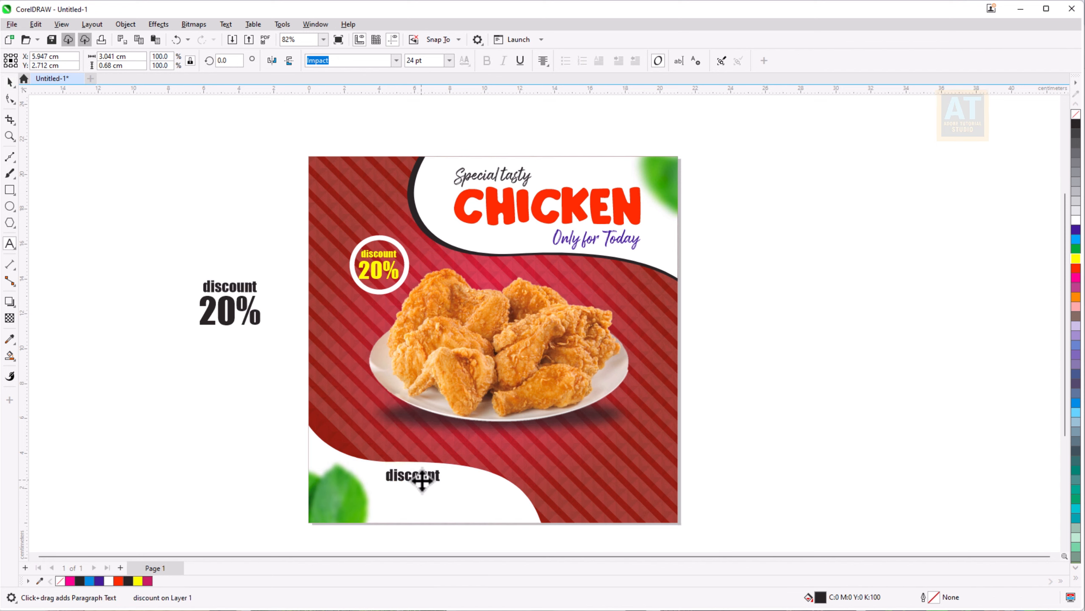
type("call for")
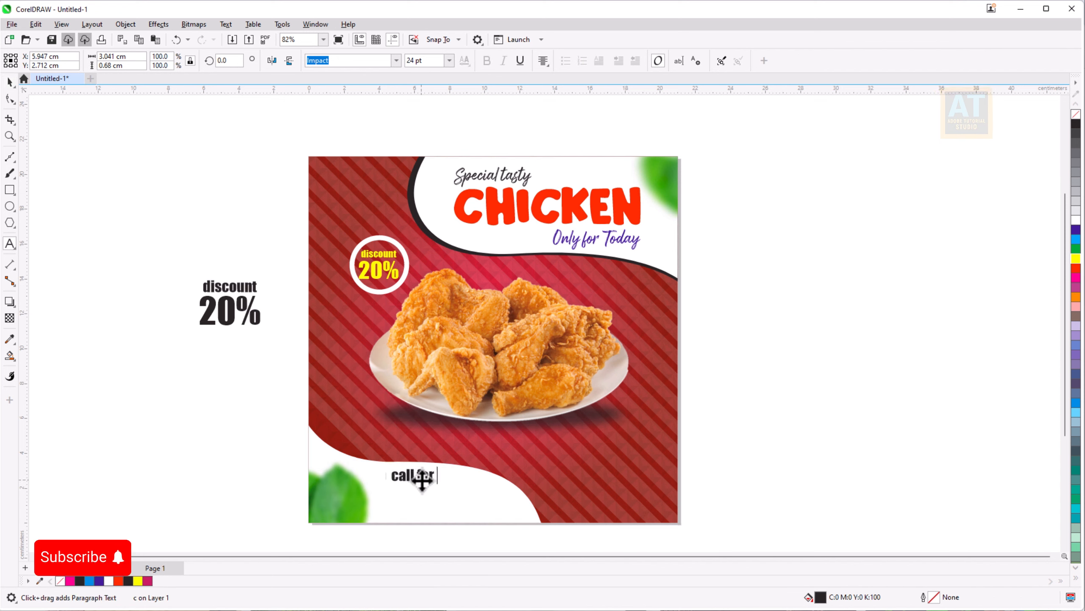
type(" des")
key("BackSpace")
type("li")
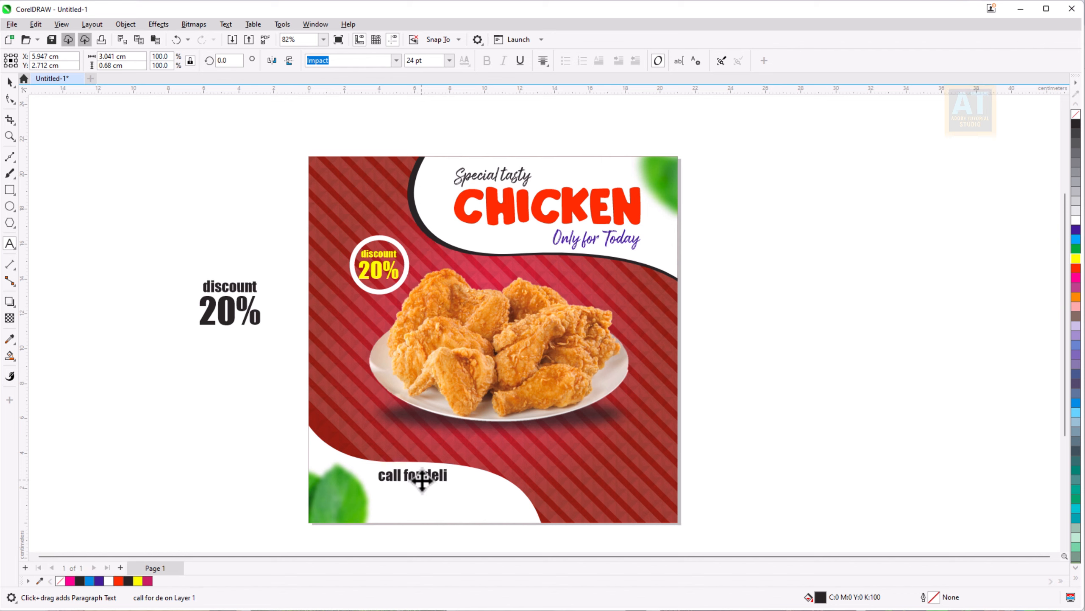
type("very")
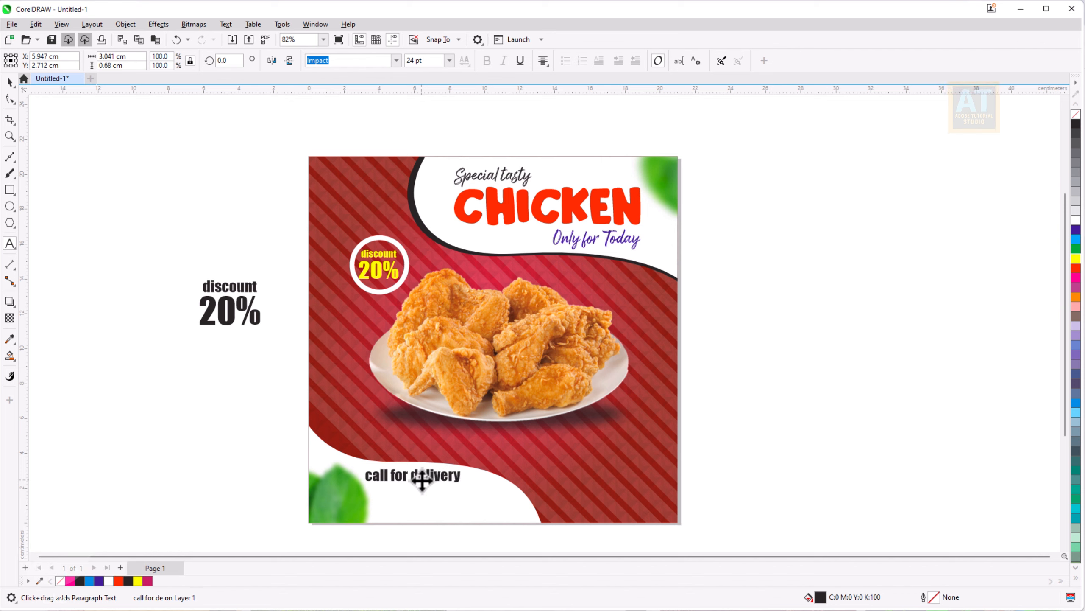
key("Return")
type("+0123456789")
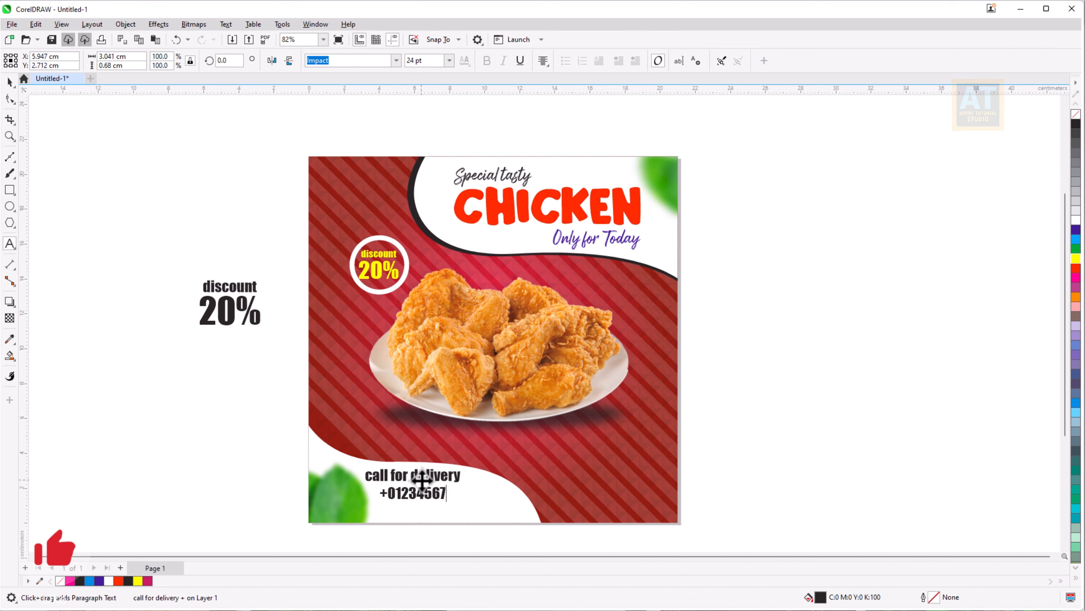
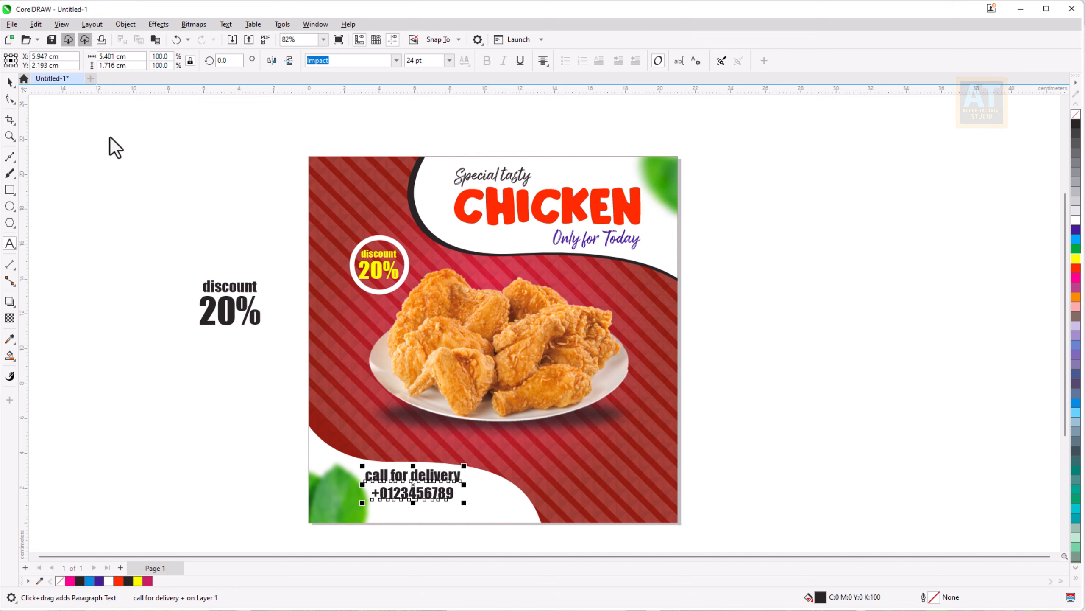
Change the case of the whole delivery text to uppercase
key("F8")
key("ctrl+a")
right_click(442, 475)
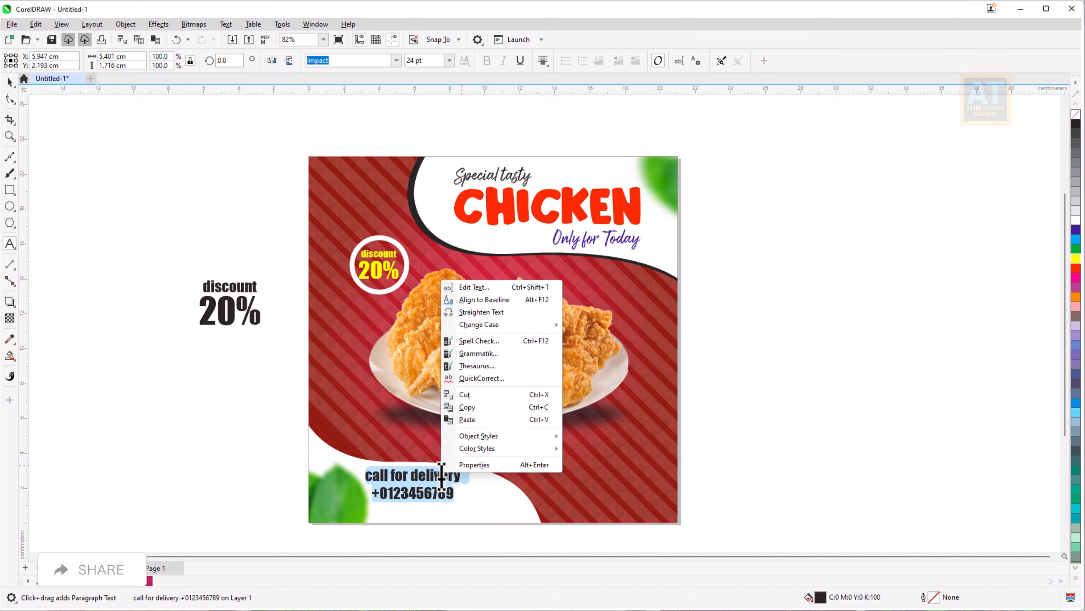
mouse_move(486, 324)
left_click(611, 350)
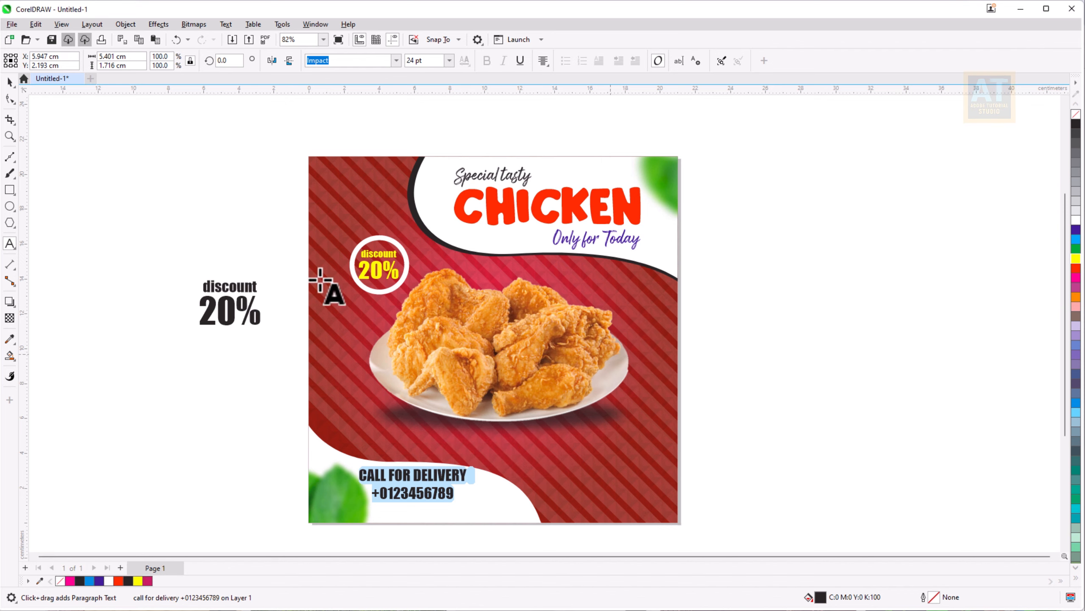
Break the delivery text apart so the heading and the phone number are separate objects
left_click(9, 82)
left_click(125, 24)
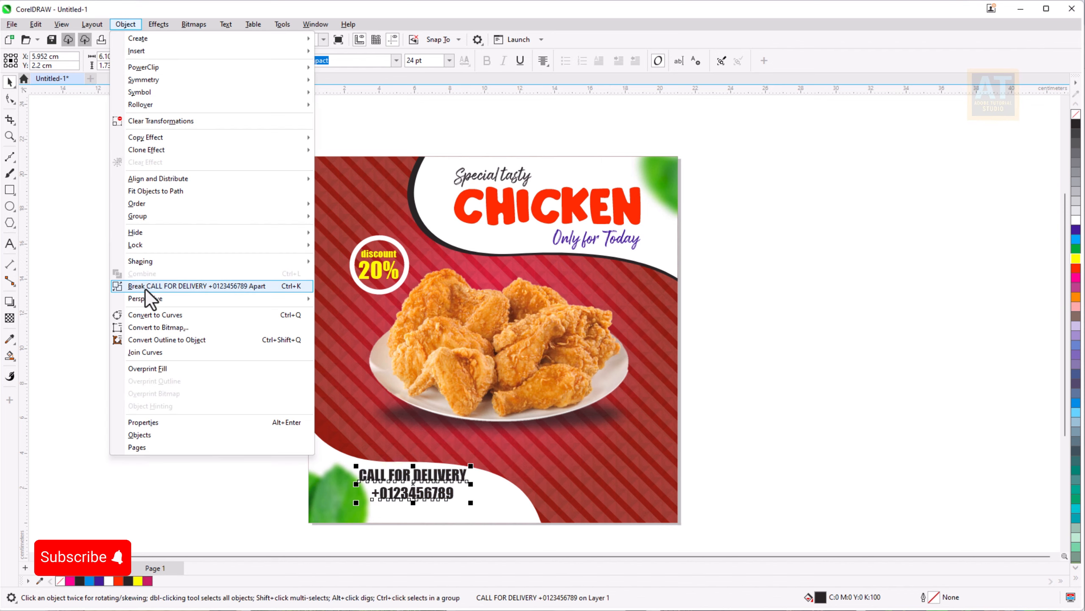
left_click(163, 286)
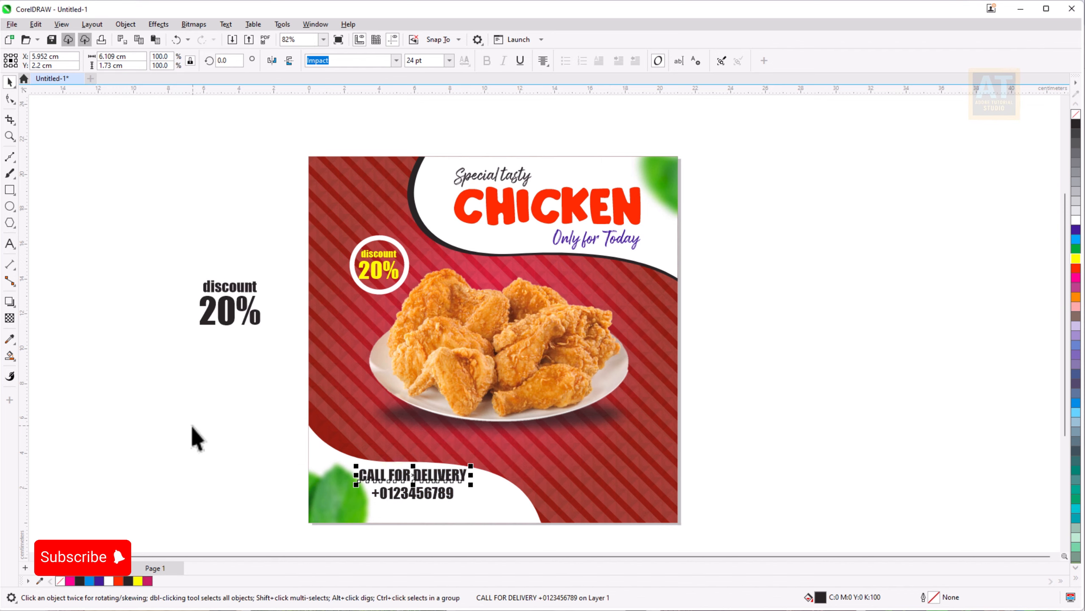
Reduce the "CALL FOR DELIVERY" line to about 10.67 pt and position it just above the phone number
scroll(397, 546, "up", 4)
left_click(435, 435)
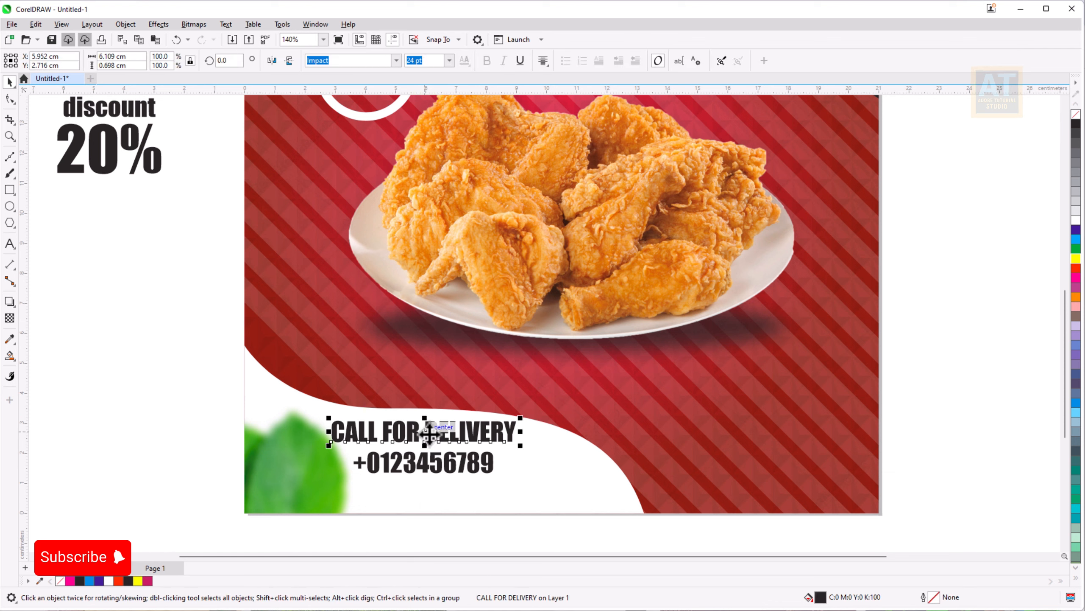
left_click_drag(427, 435, 449, 438)
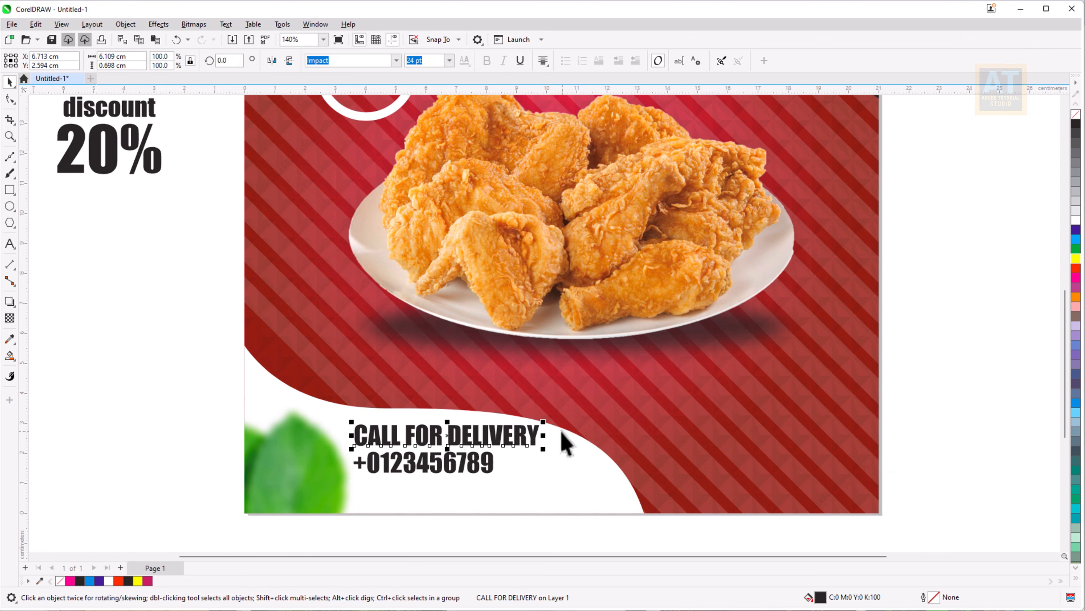
left_click_drag(544, 420, 507, 442)
Widen the letter spacing of the "CALL FOR DELIVERY" line with the Shape tool
left_click(7, 98)
scroll(447, 467, "up", 3)
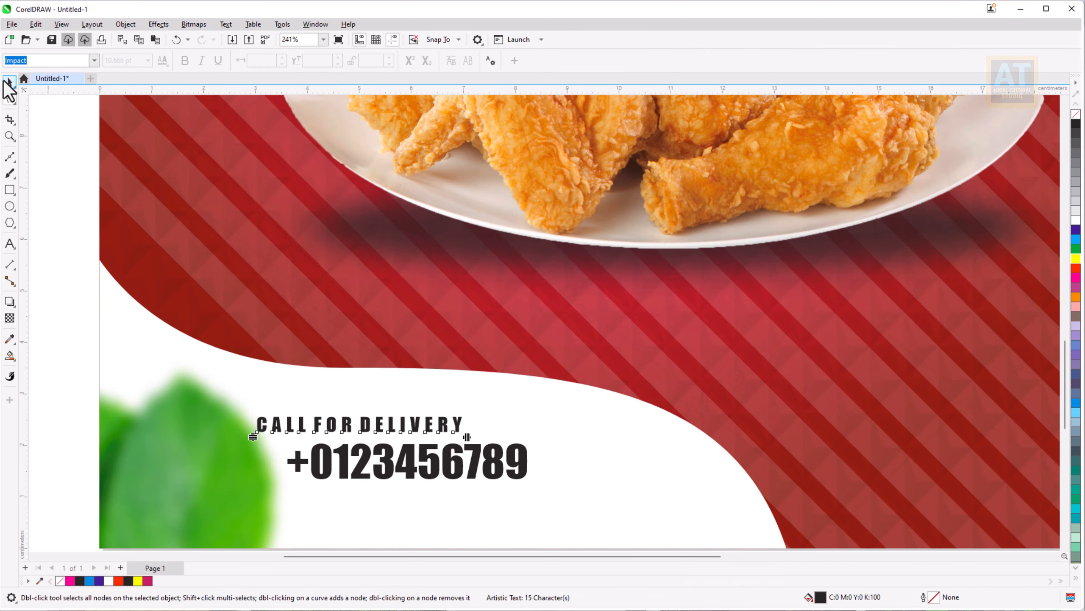
left_click_drag(2, 83, 5, 83)
left_click(12, 82)
mouse_move(149, 10)
left_mouse_down()
mouse_move(158, 11)
mouse_move(145, 11)
left_mouse_up()
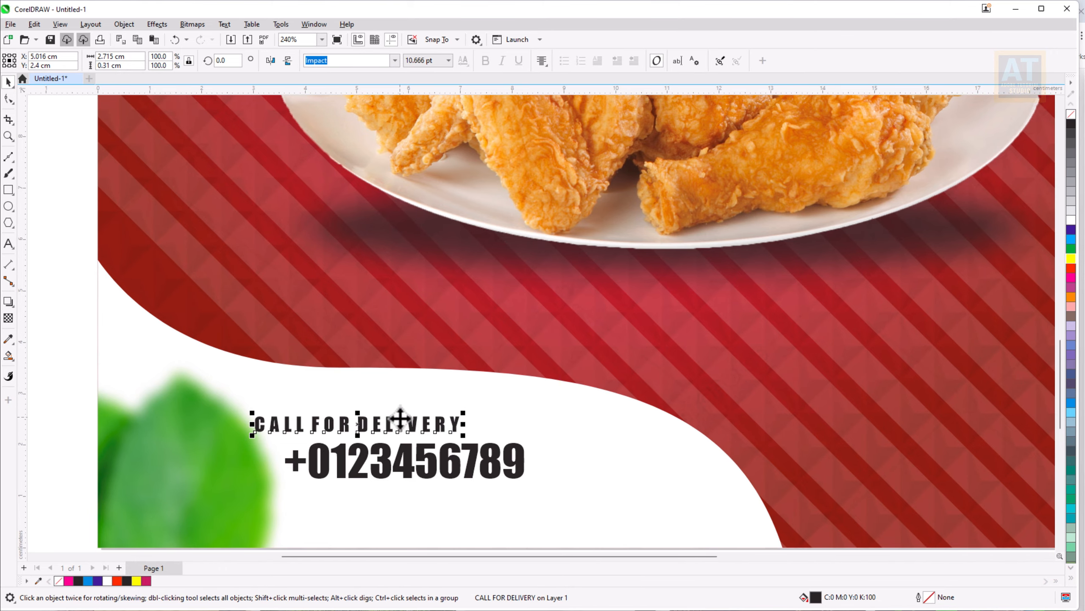
Centre-align the "CALL FOR DELIVERY" line and the phone number horizontally with each other
left_click(424, 400)
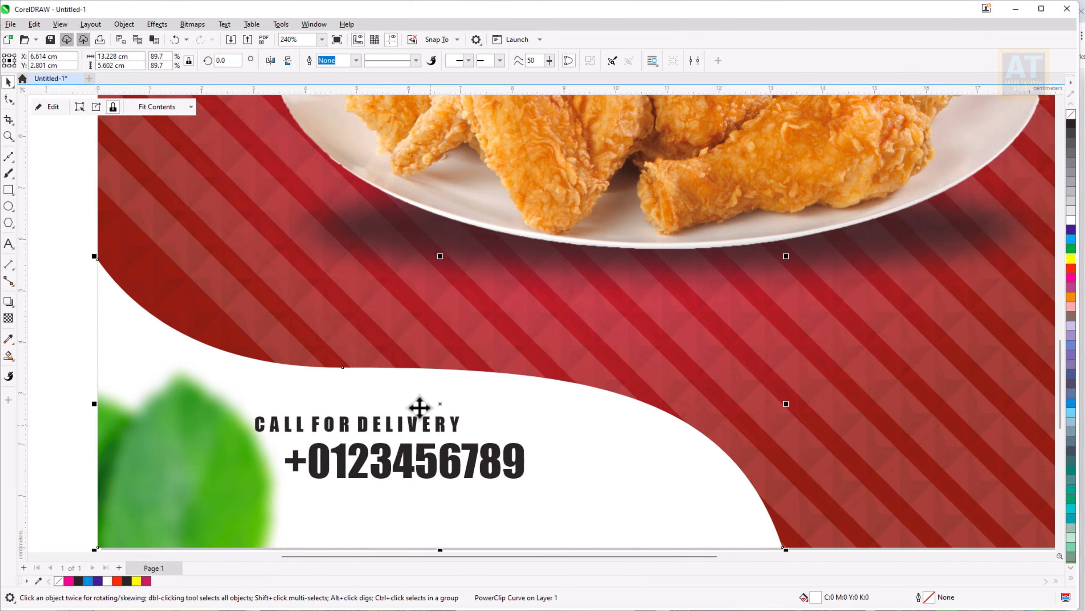
scroll(419, 407, "down", 1)
mouse_move(94, 342)
left_mouse_down()
mouse_move(306, 397)
mouse_move(552, 504)
left_mouse_up()
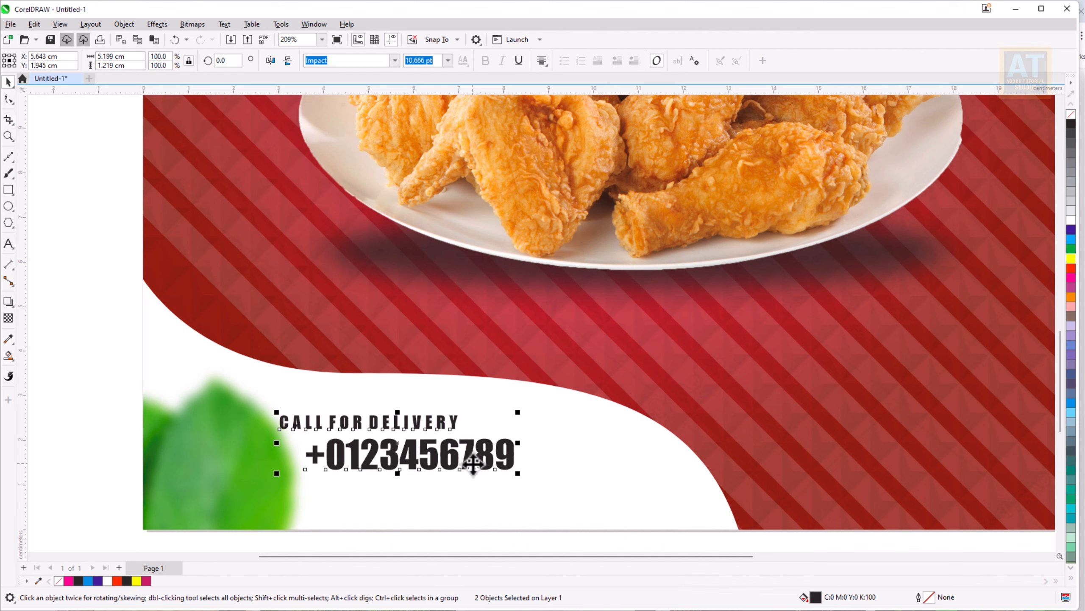
key("c")
Move the two aligned delivery lines beside the mint leaf in the lower white area and enlarge them slightly
mouse_move(460, 453)
left_mouse_down()
mouse_move(493, 462)
mouse_move(481, 456)
left_mouse_up()
scroll(564, 487, "down", 4)
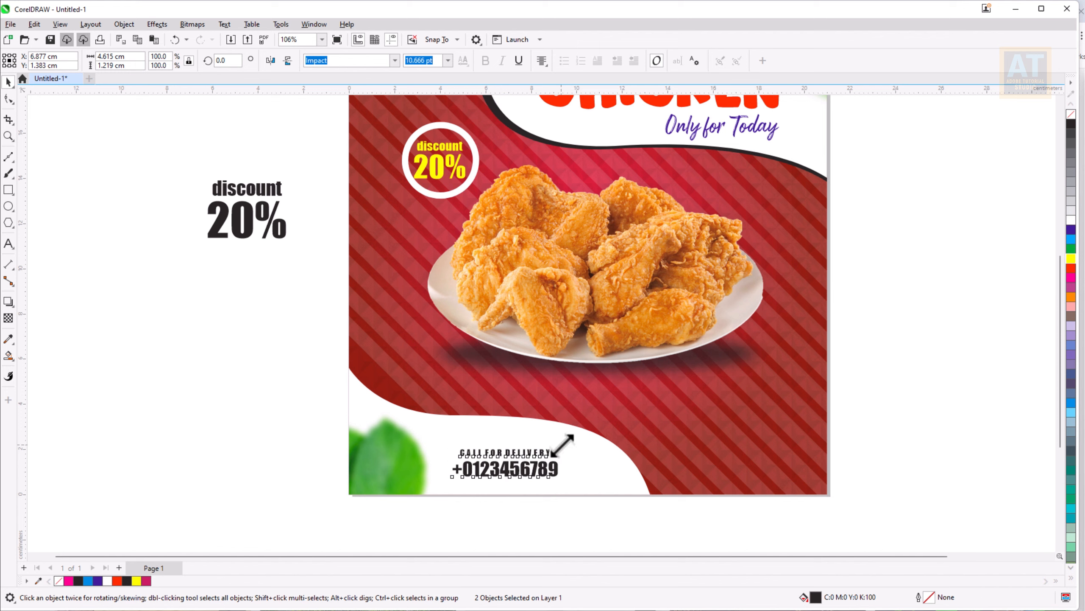
left_click_drag(563, 445, 537, 450)
left_click(250, 345)
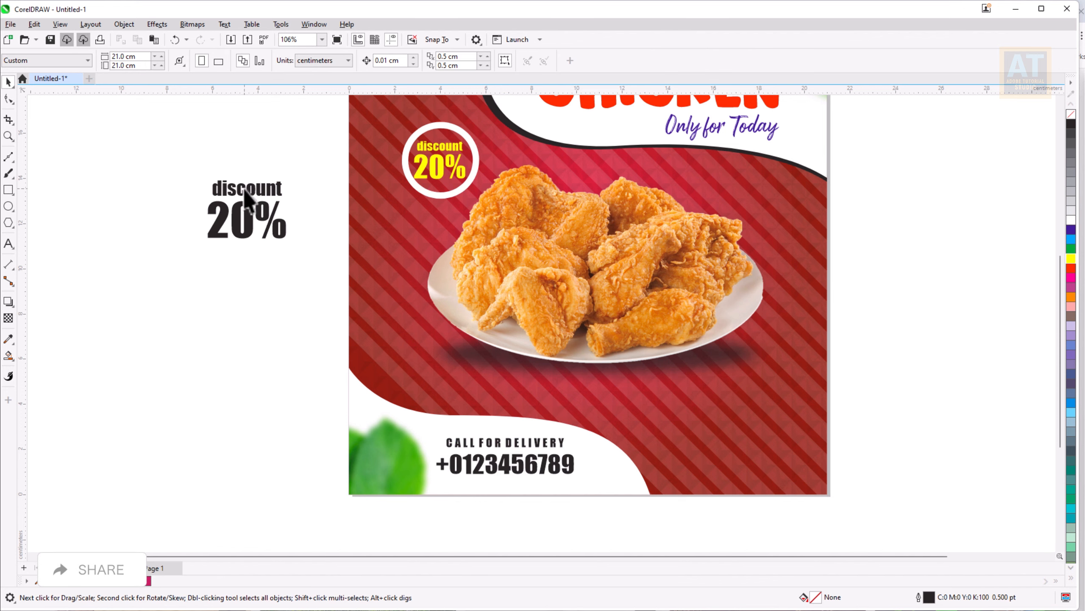
Move the spare "discount" text to the banner's lower-right corner and change its wording to "ORDER NOW"
left_click_drag(245, 191, 766, 460)
double_click(761, 456)
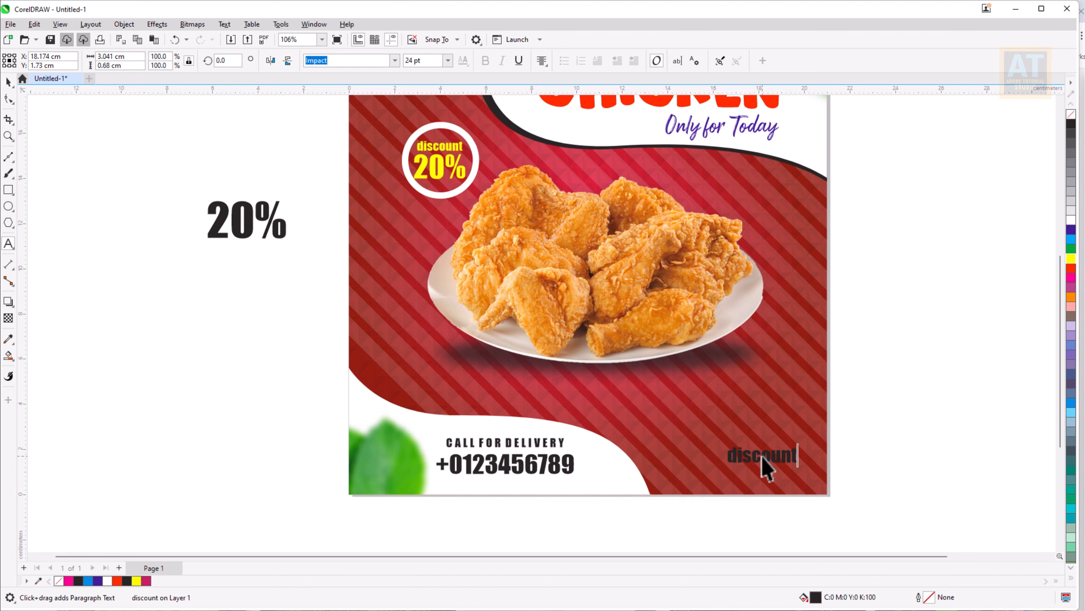
type("ODER NOW")
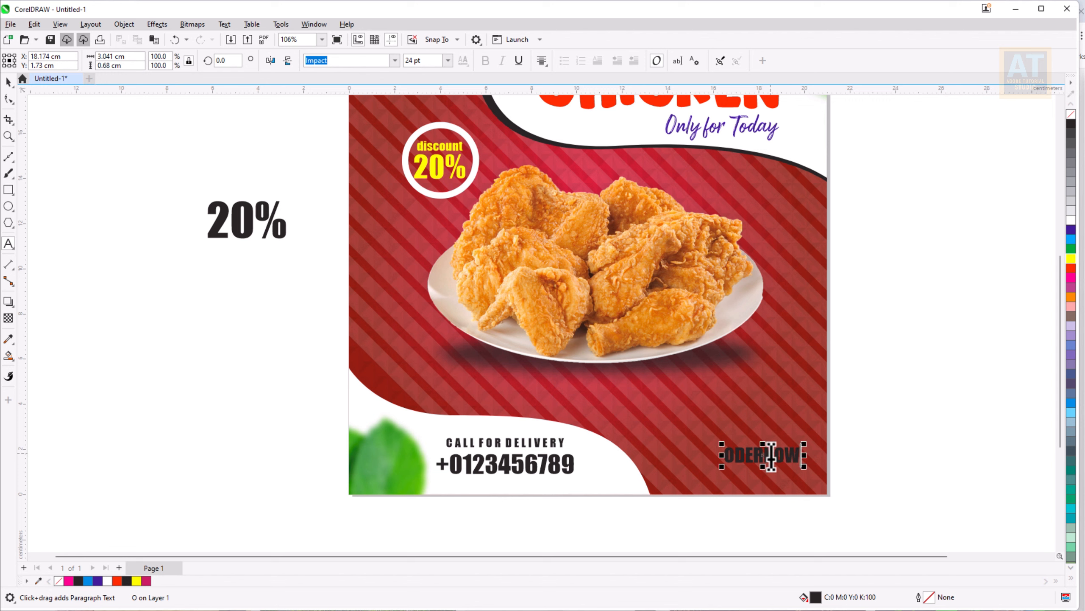
left_click(772, 457)
type("R")
key("Right")
key("Right")
key("Right")
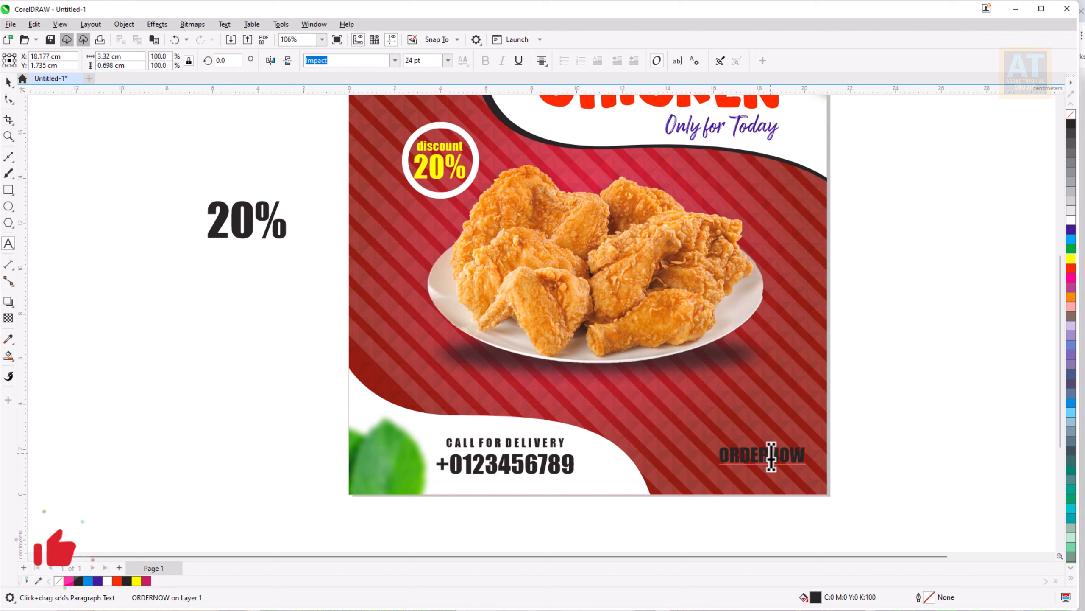
left_click(9, 82)
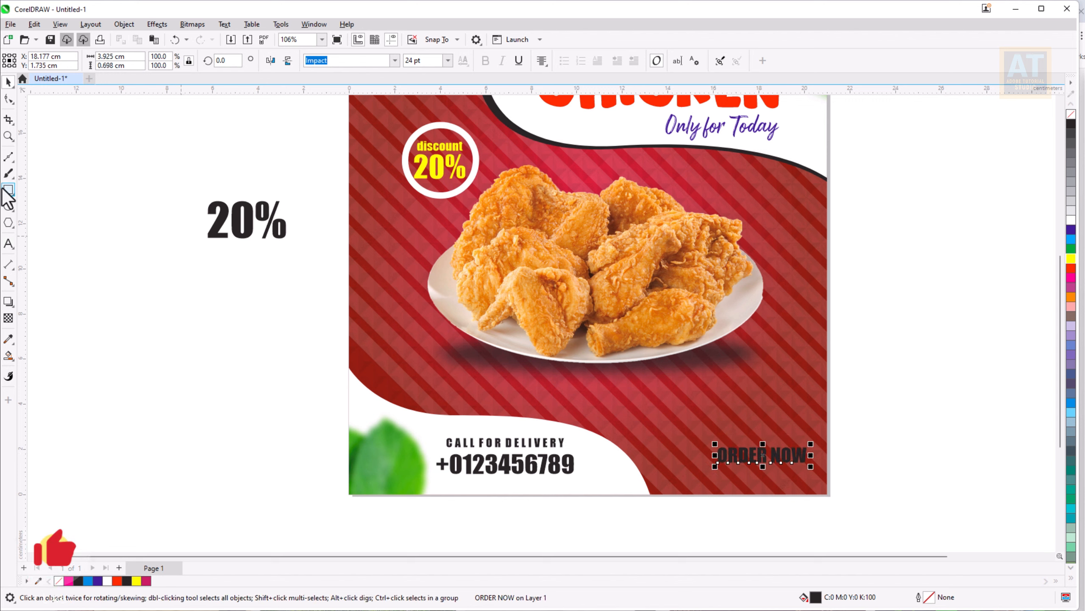
Create a rectangle around the "ORDER NOW" text, extended evenly on all sides to about 4.5 × 1.2 cm
left_click(8, 190)
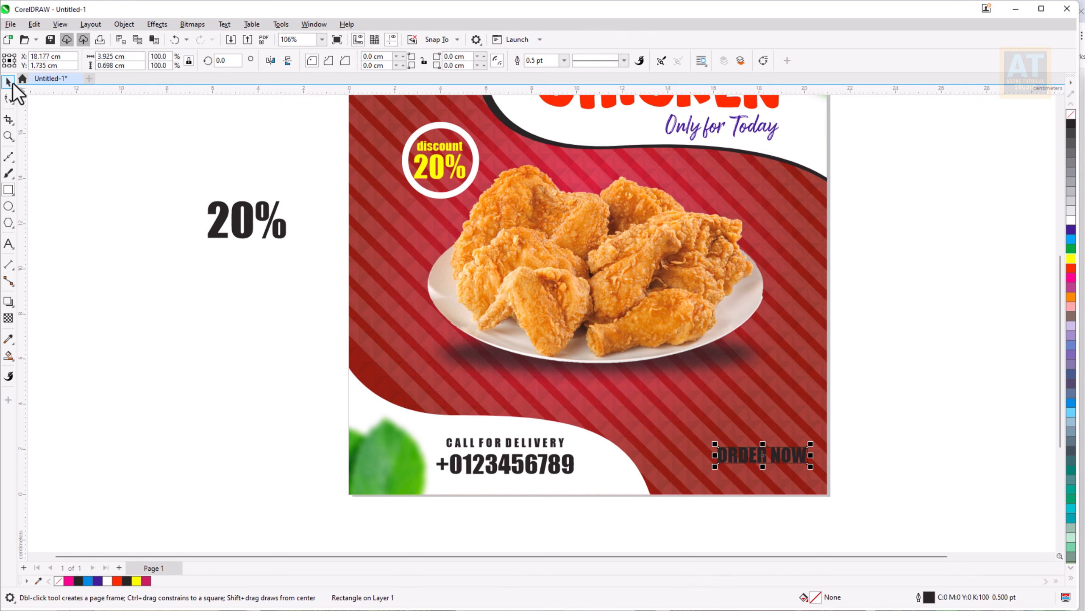
scroll(776, 504, "up", 4)
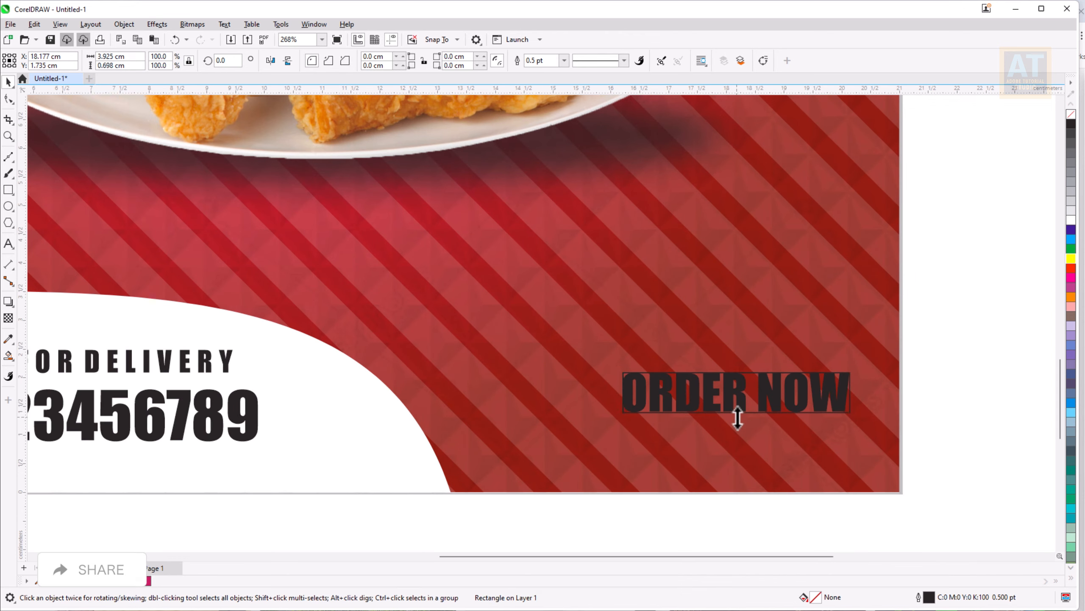
left_click_drag(738, 417, 739, 431)
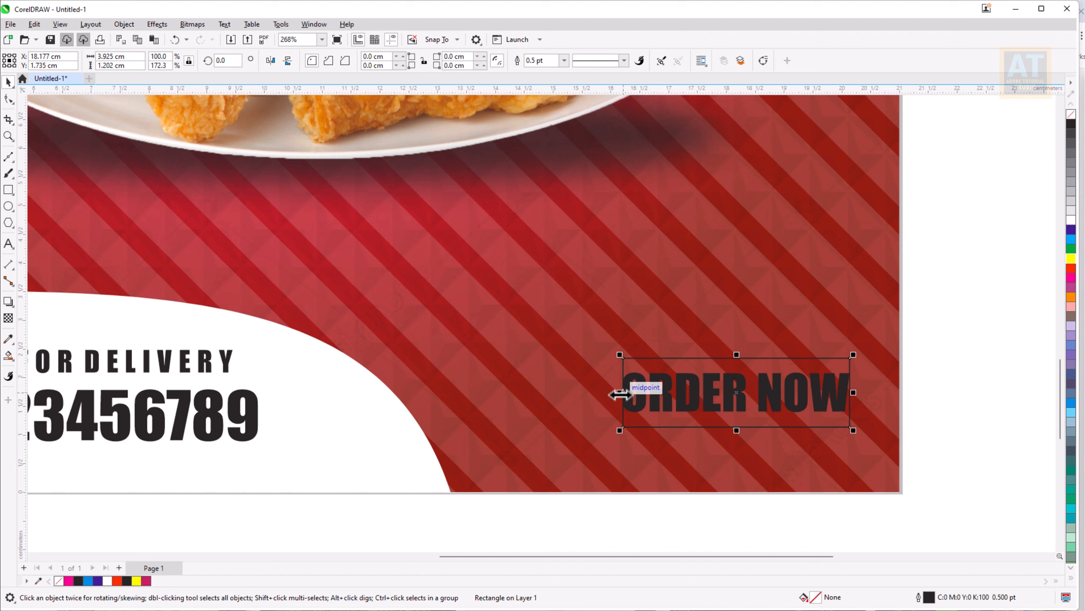
left_click_drag(620, 393, 604, 394)
left_click(793, 401)
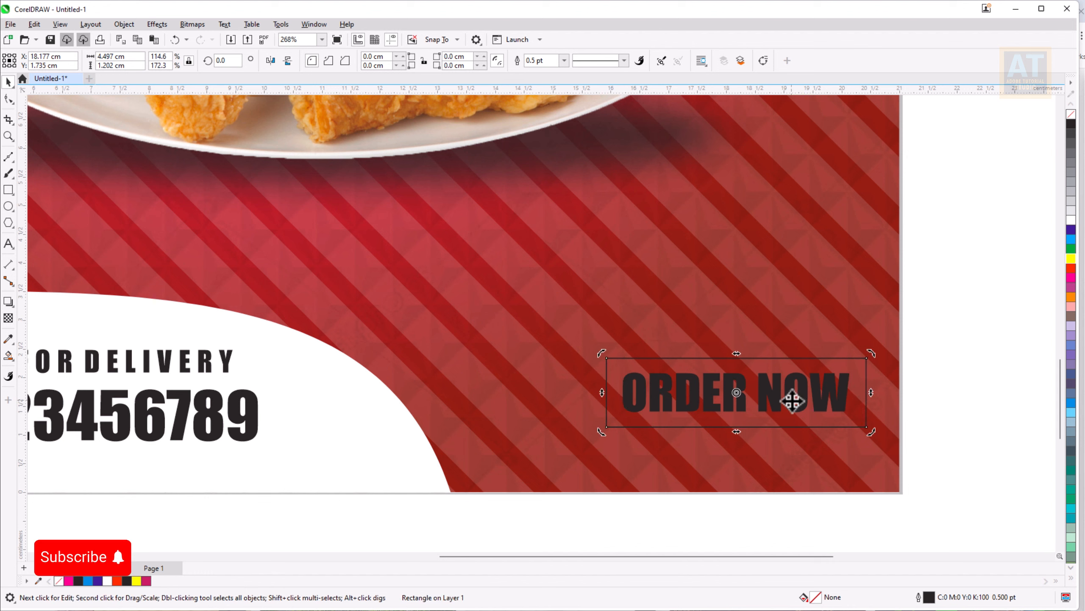
Colour the "ORDER NOW" text red and fill the rectangle behind it white
left_click_drag(973, 440, 622, 376)
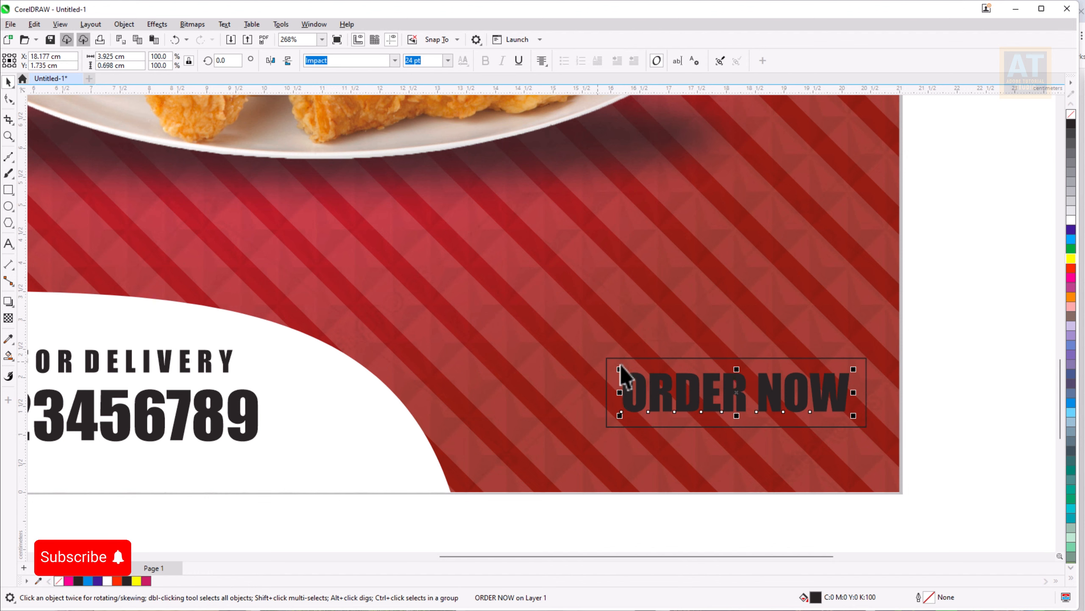
left_click(1071, 270)
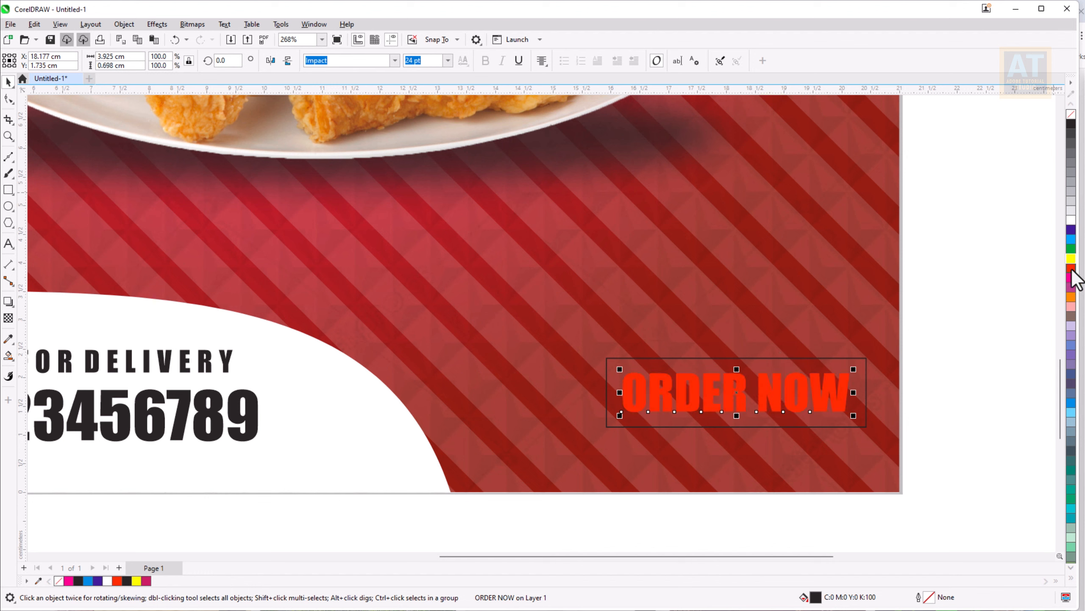
left_click(867, 364)
left_click(1072, 220)
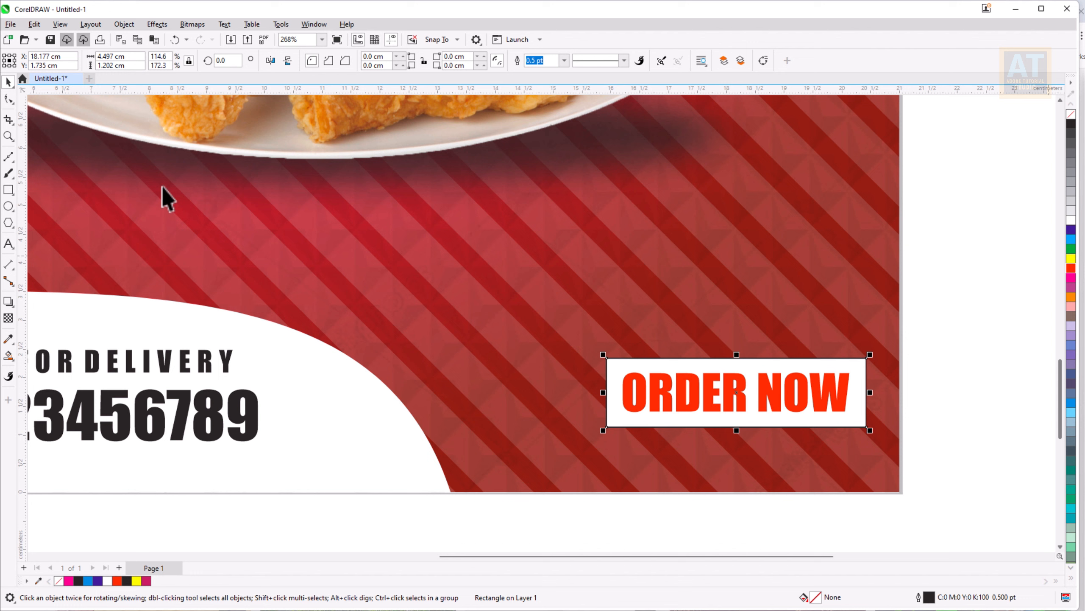
Round the white button rectangle's corners to about 0.29 cm and remove its outline
left_click(9, 100)
left_click_drag(620, 365, 620, 375)
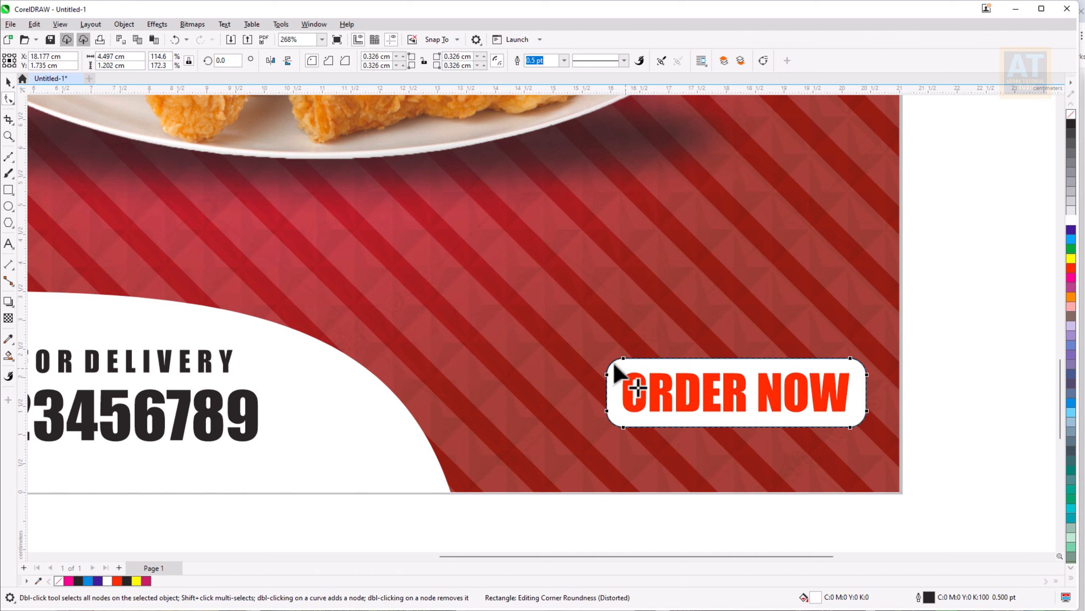
left_click(8, 82)
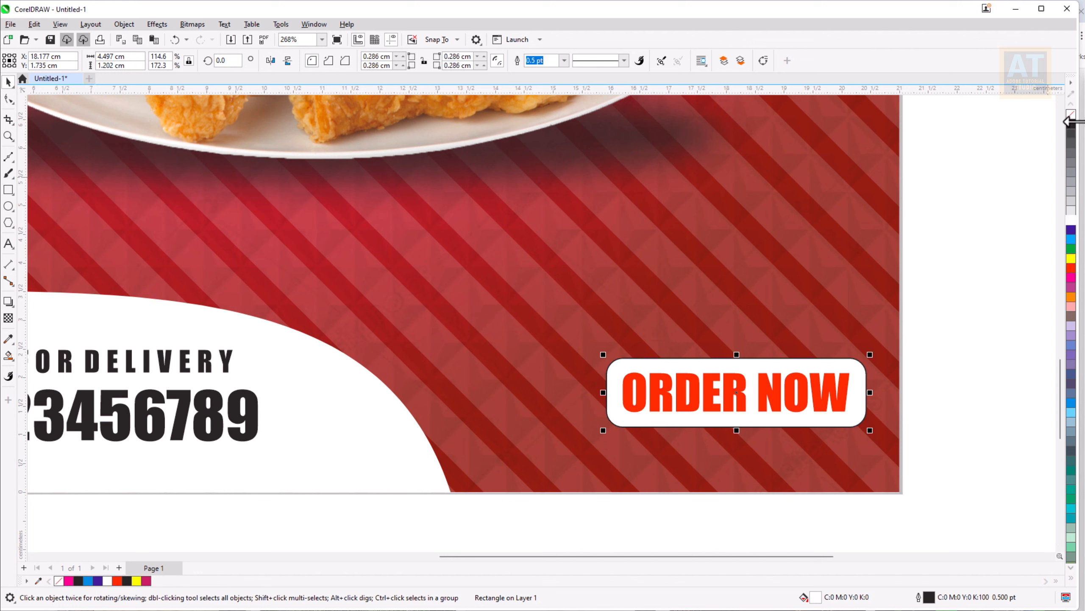
scroll(862, 282, "down", 5)
Group the "ORDER NOW" text with its white button and scale the group down to about 4.04 × 1.08 cm
left_click_drag(908, 375, 700, 291)
left_click(580, 61)
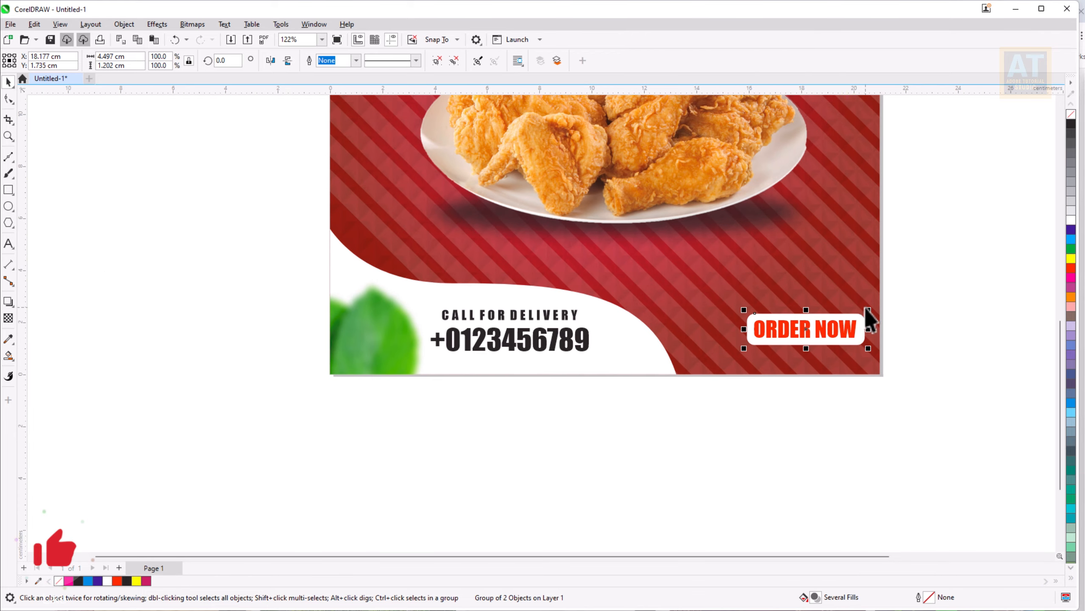
left_click_drag(868, 309, 857, 313)
key("F4")
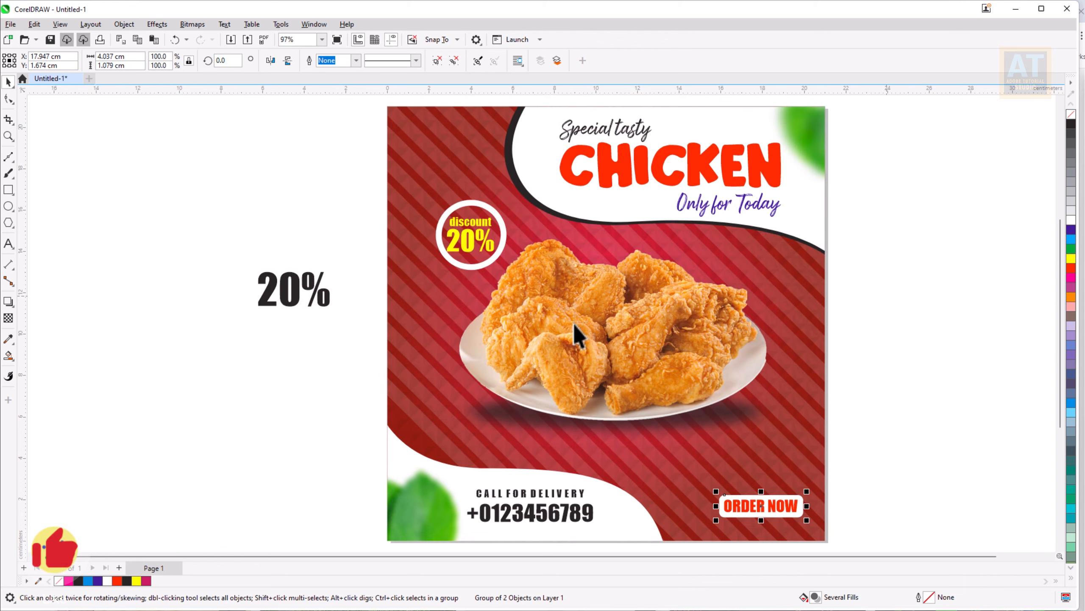
key("Escape")
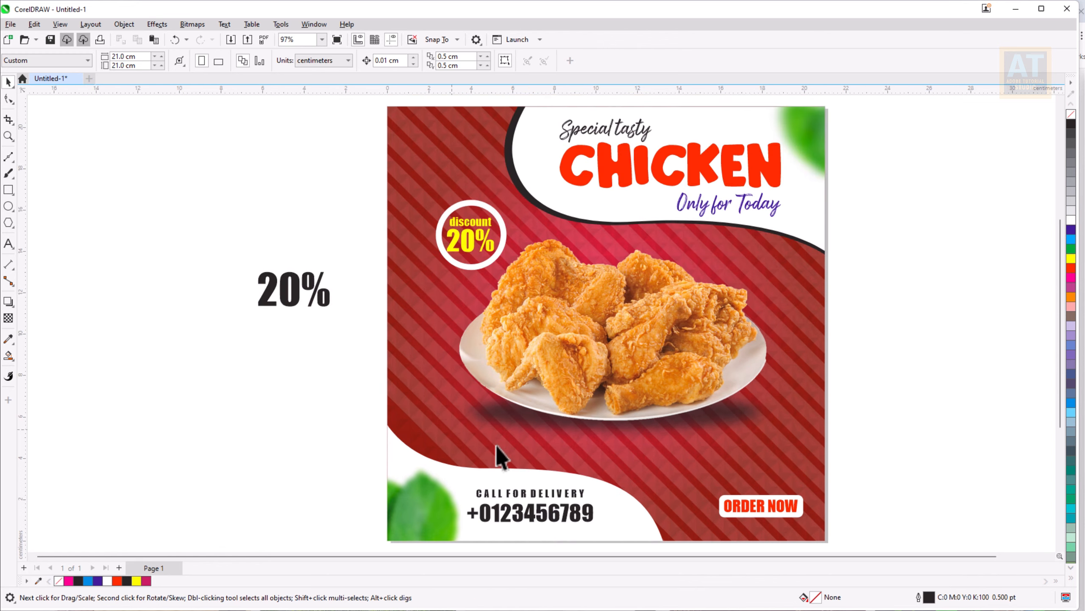
Add a drop shadow with 50 opacity and 15 feathering to the discount badge, then enlarge it and shift it down slightly
left_click(472, 263)
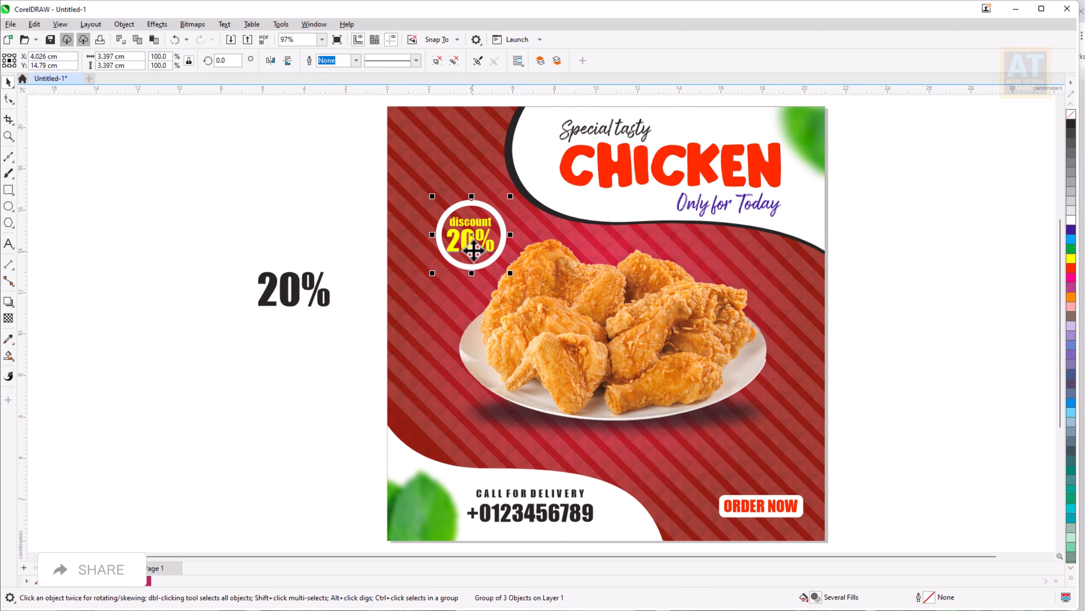
left_click(8, 302)
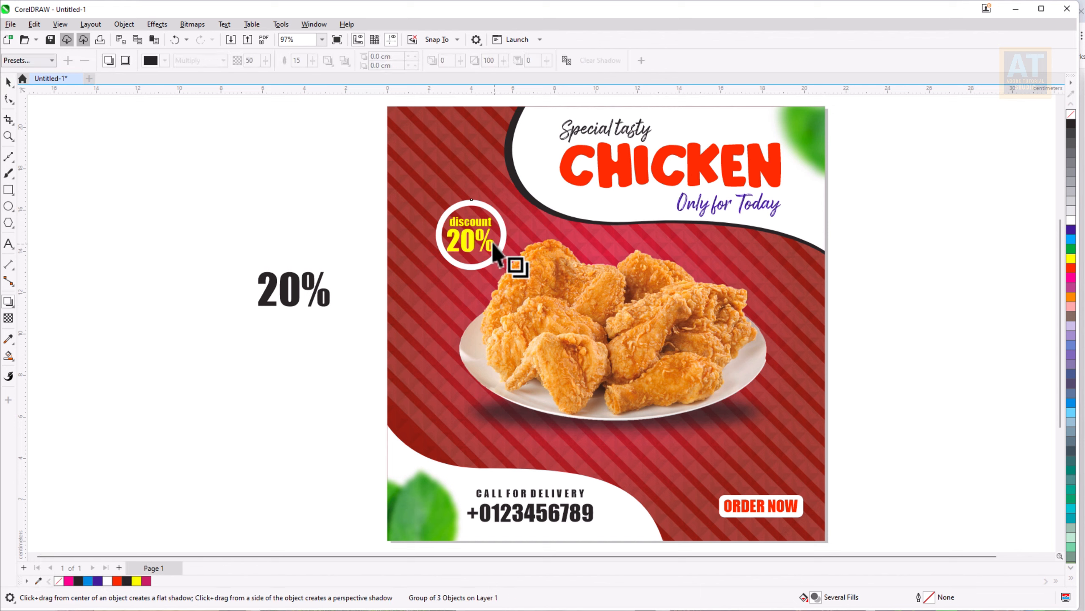
left_click_drag(472, 200, 534, 298)
left_click(8, 81)
left_click_drag(472, 235, 472, 255)
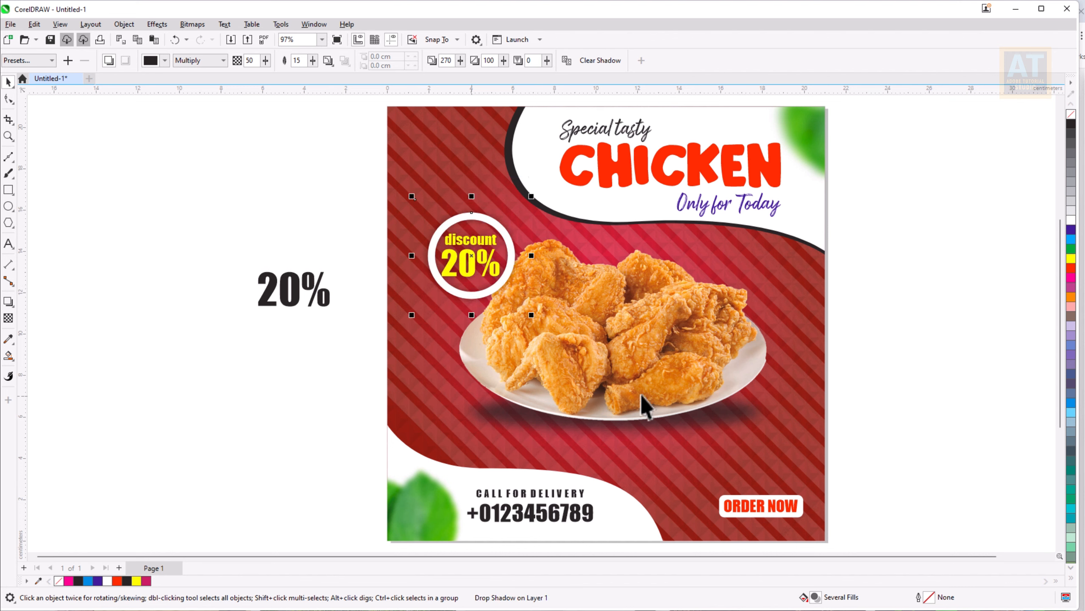
Enlarge the chicken plate group to about 110% and move it slightly down the banner
left_click(644, 407)
left_click_drag(775, 442, 800, 465)
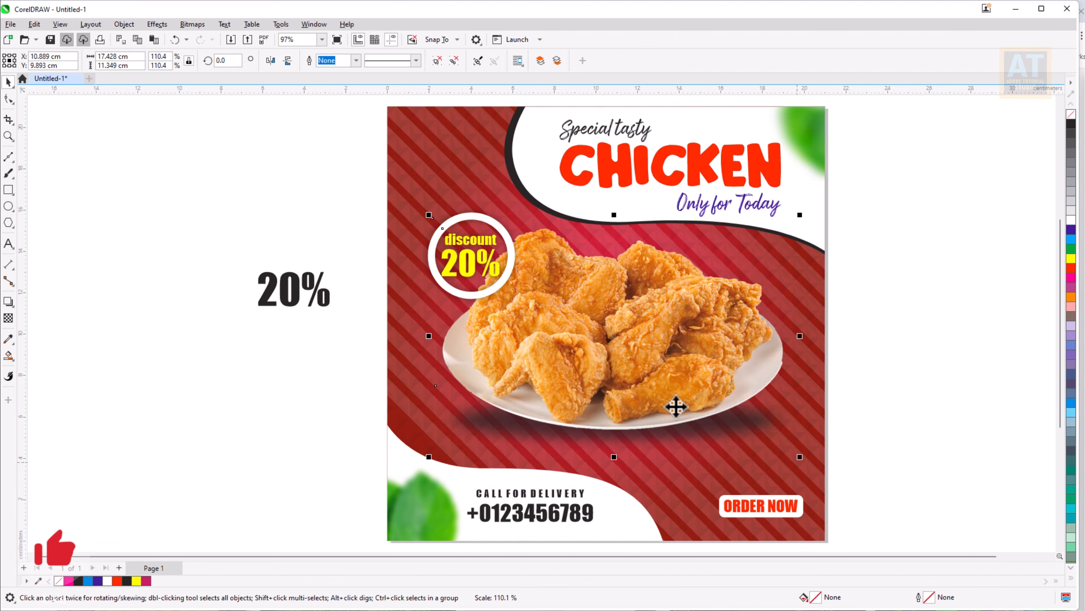
left_click_drag(646, 356, 647, 377)
Delete the leftover black "20%" text beside the page
left_click(921, 369)
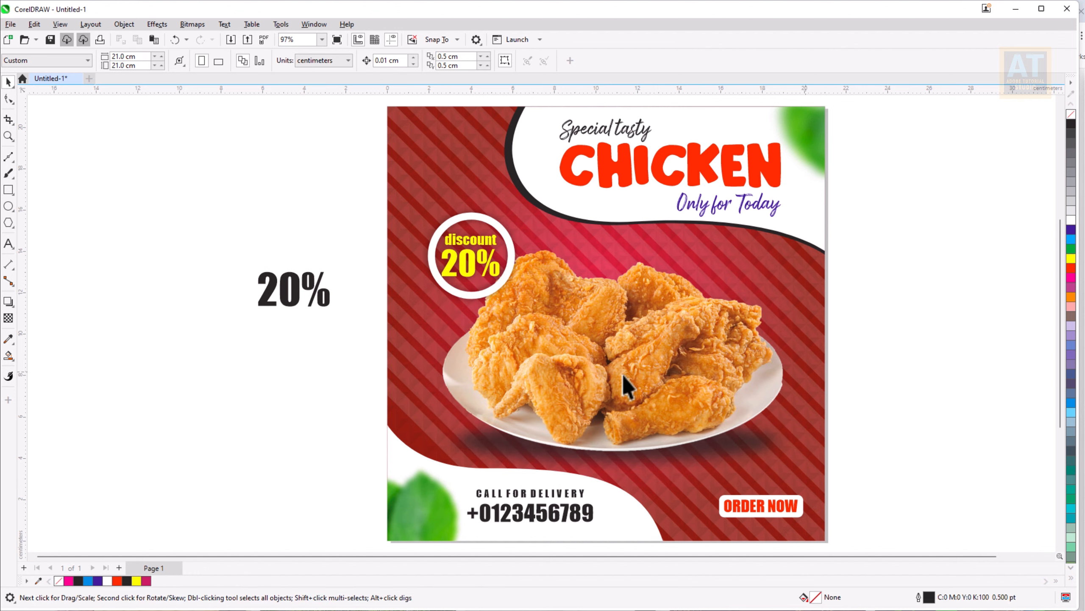
left_click(329, 310)
key("Delete")
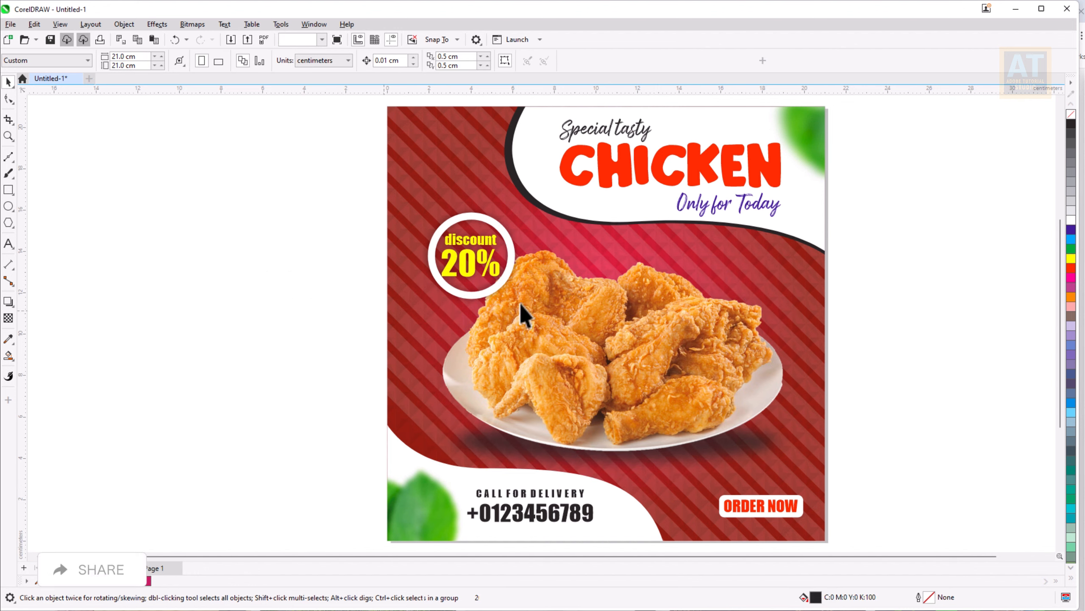
Draw a circle about 1 cm in diameter beside the page and duplicate it into a row of three
left_click(7, 205)
mouse_move(220, 183)
left_mouse_down()
mouse_move(248, 211)
mouse_move(242, 199)
mouse_move(259, 205)
left_mouse_up()
left_click(9, 82)
right_click(259, 205)
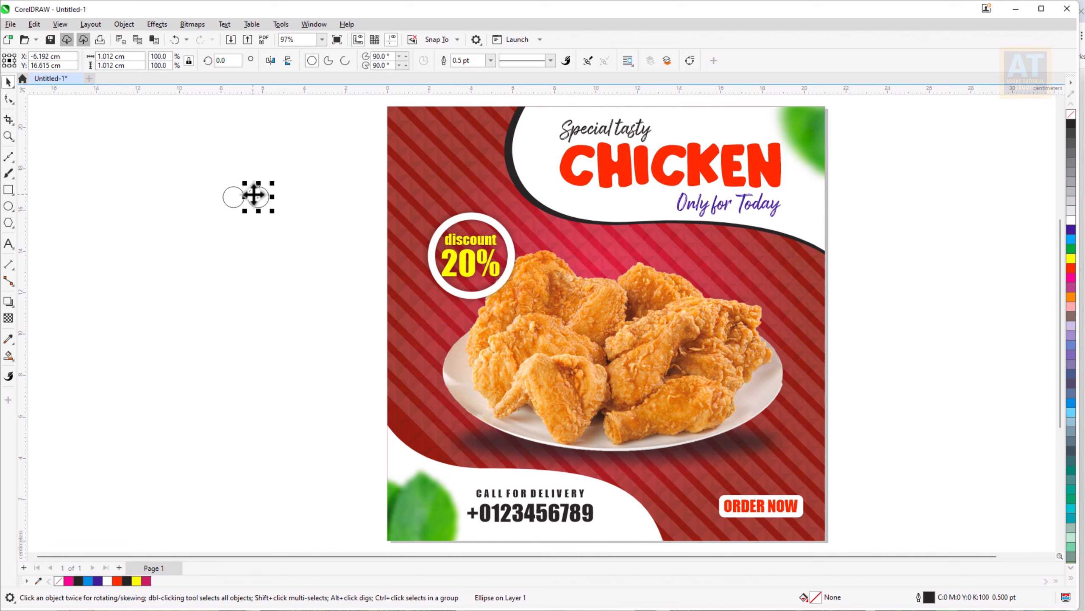
left_click_drag(259, 198, 284, 202)
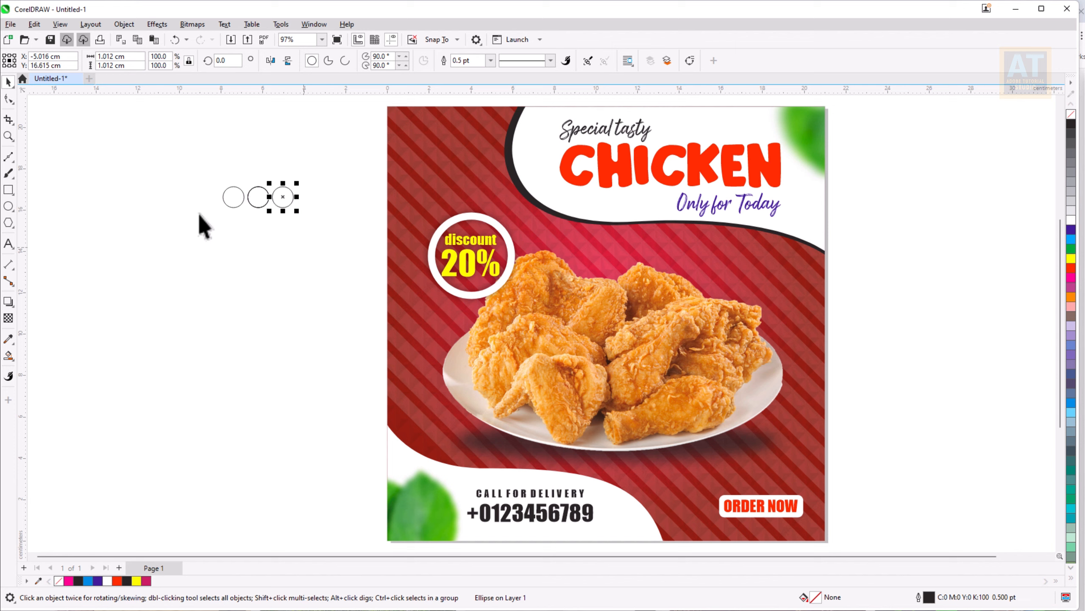
Weld the row of circles and duplicate it into a grid of two rows of six circles
left_click_drag(167, 168, 362, 258)
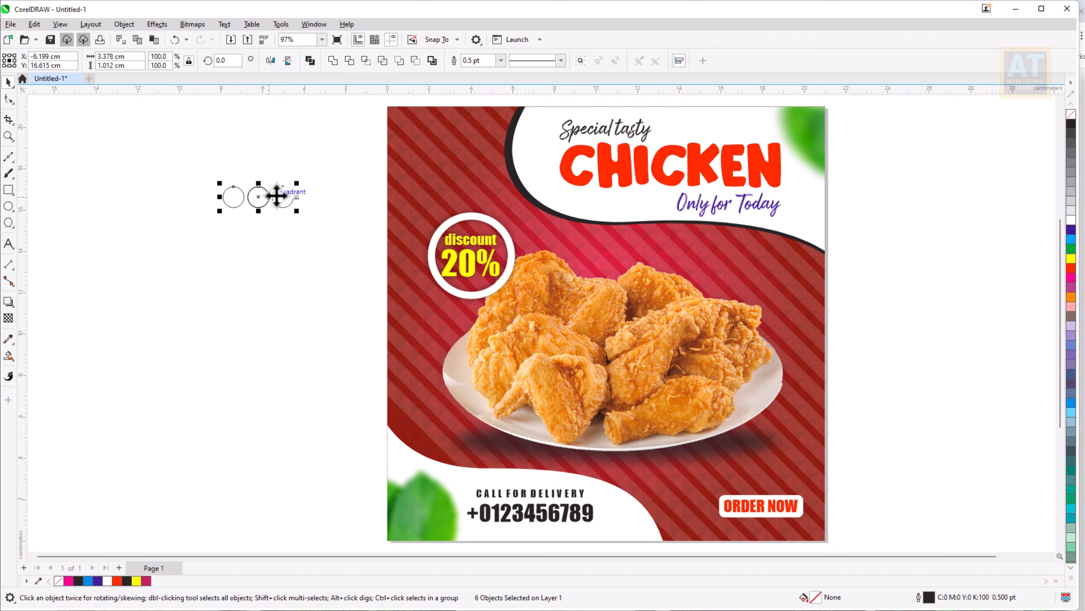
left_click(332, 60)
left_click_drag(259, 198, 339, 212)
left_click(229, 194, "shift")
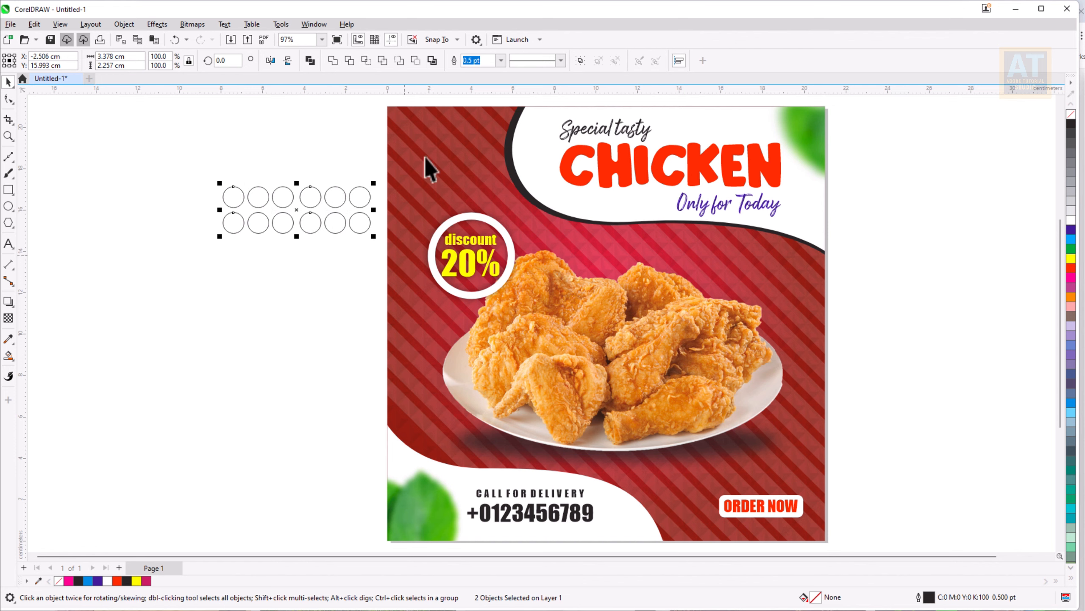
Make the circle grid one white group without outline, about 2.99 × 0.96 cm, in the banner's upper-left corner
key("ctrl+g")
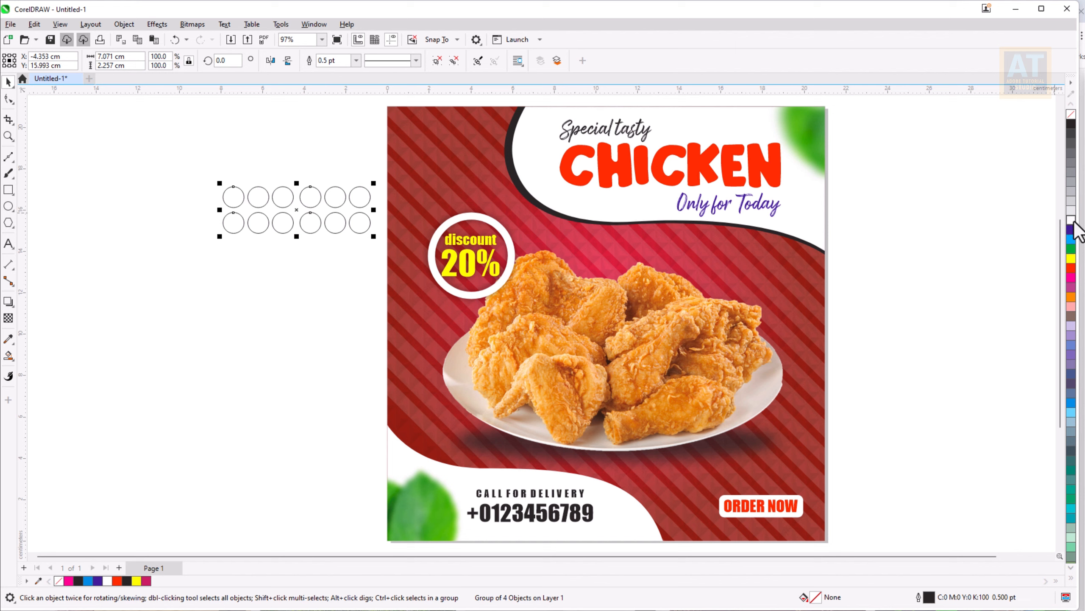
right_click(1070, 117)
left_click_drag(372, 238, 432, 173)
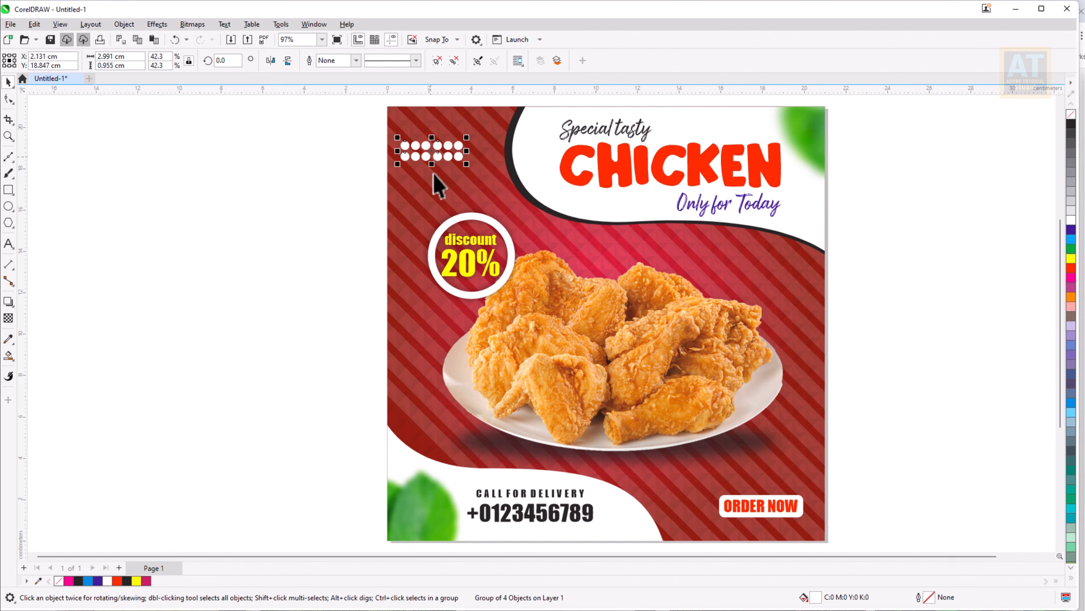
Apply a uniform transparency of 70 to the dot grid and place a copy of it above the "ORDER NOW" button
left_click(10, 318)
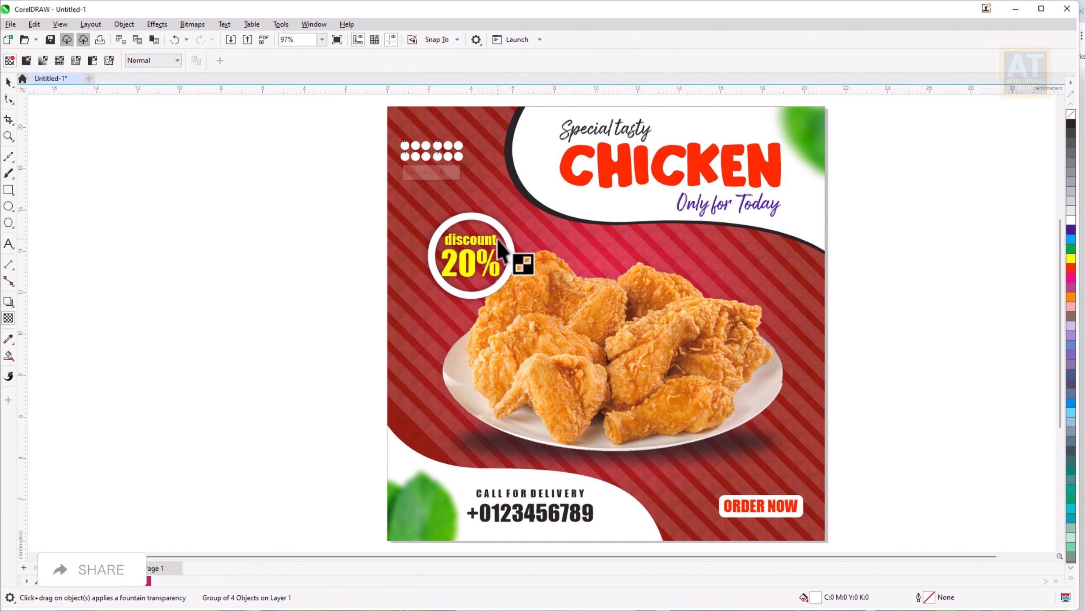
left_click(424, 171)
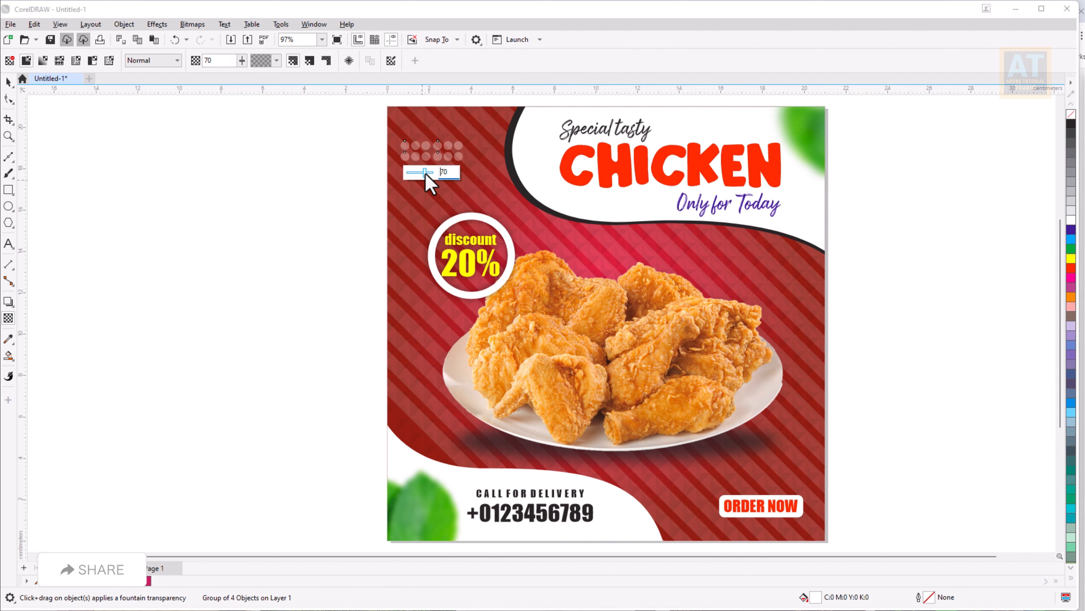
left_click(8, 81)
left_click_drag(438, 169, 793, 472)
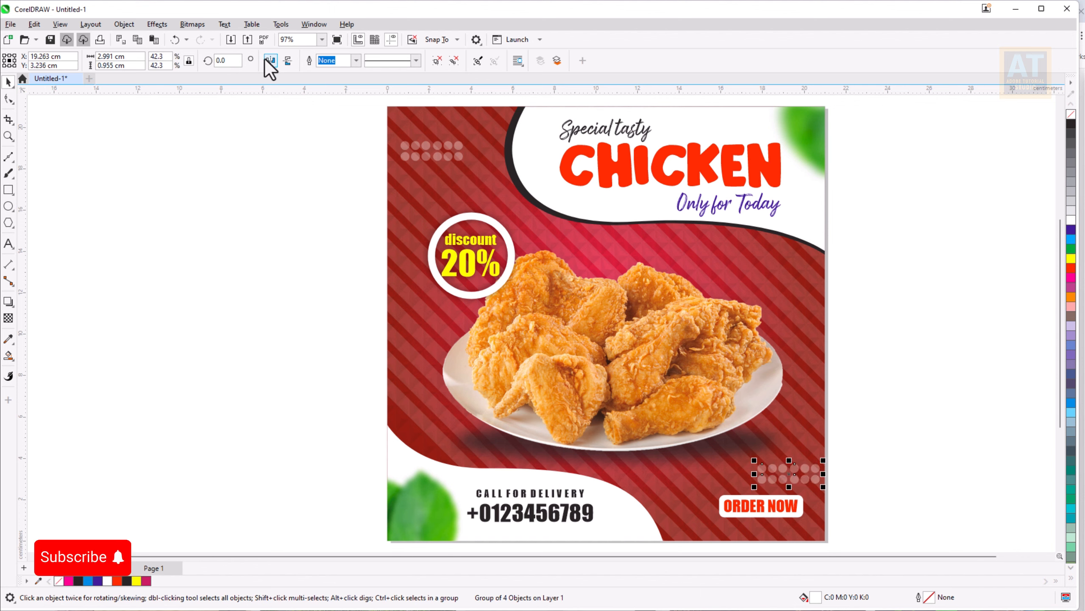
Rotate the copied dot grid by 90 degrees and place it near the banner's right edge, above the "ORDER NOW" button
type("90")
key("Return")
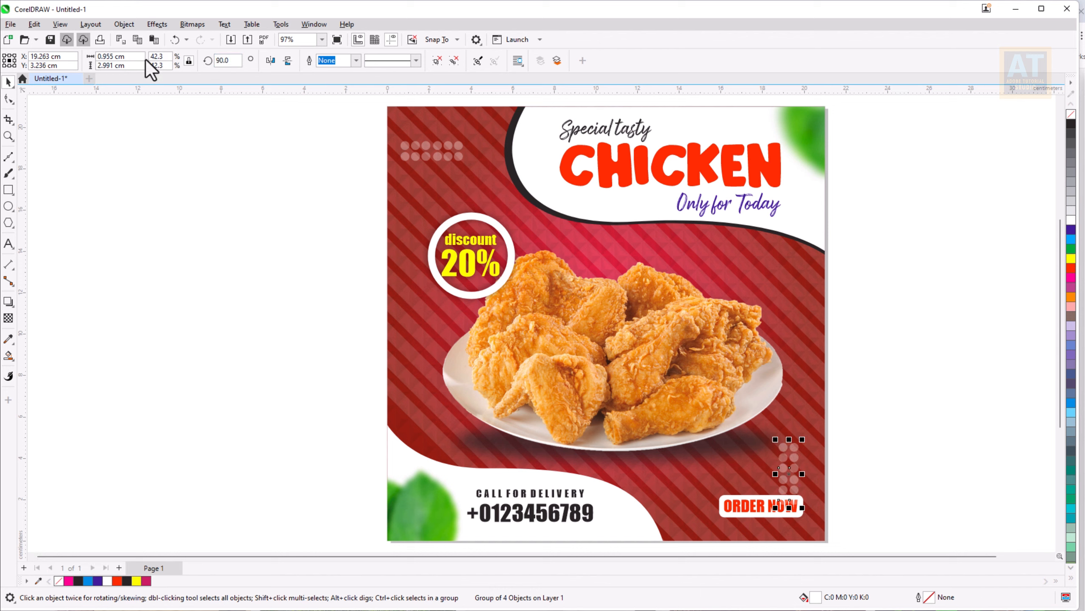
left_click_drag(786, 460, 797, 441)
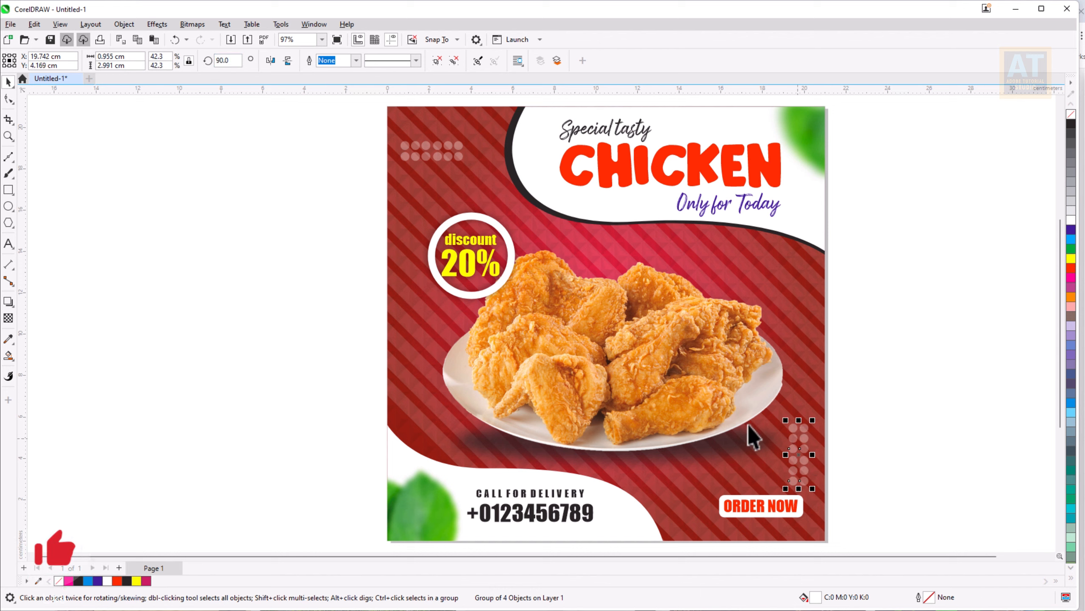
left_click(954, 376)
Unlock the background group and ungroup it into its separate objects
left_click(720, 268)
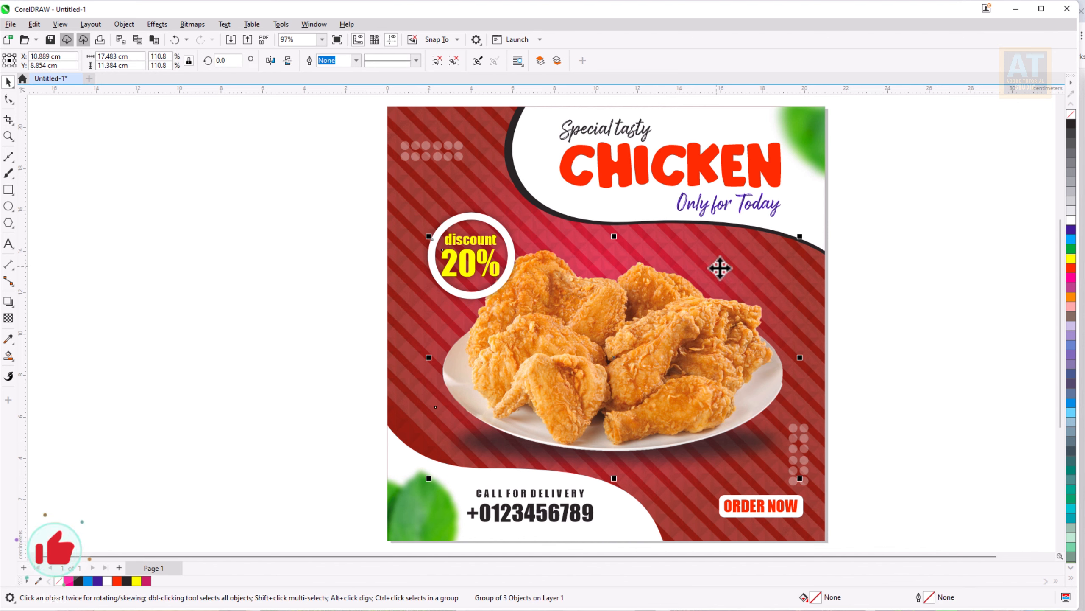
left_click(488, 172)
right_click(483, 163)
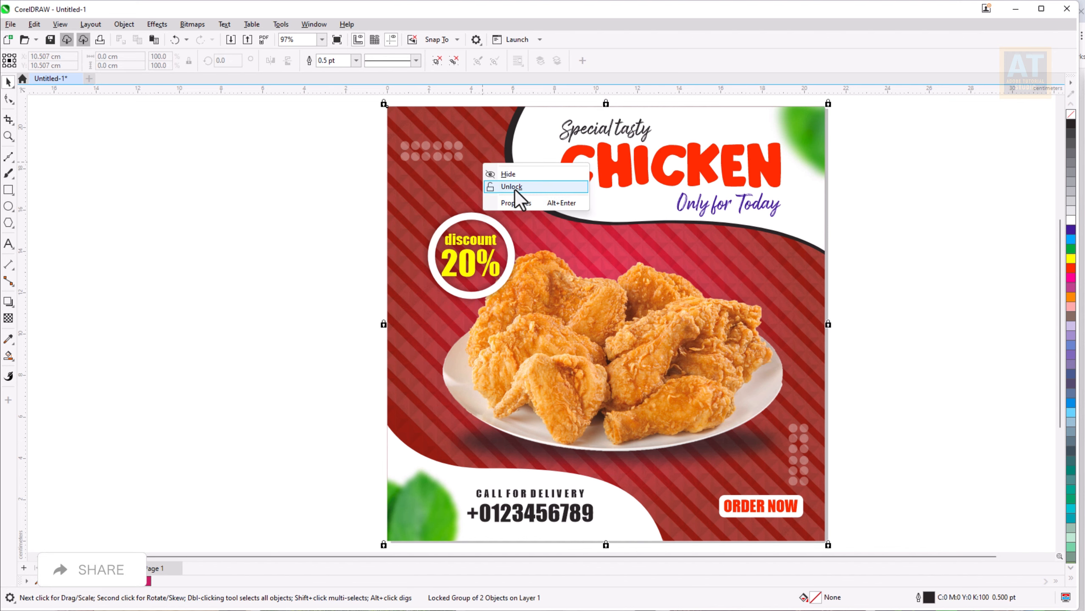
left_click(291, 160)
left_click_drag(450, 130, 421, 167)
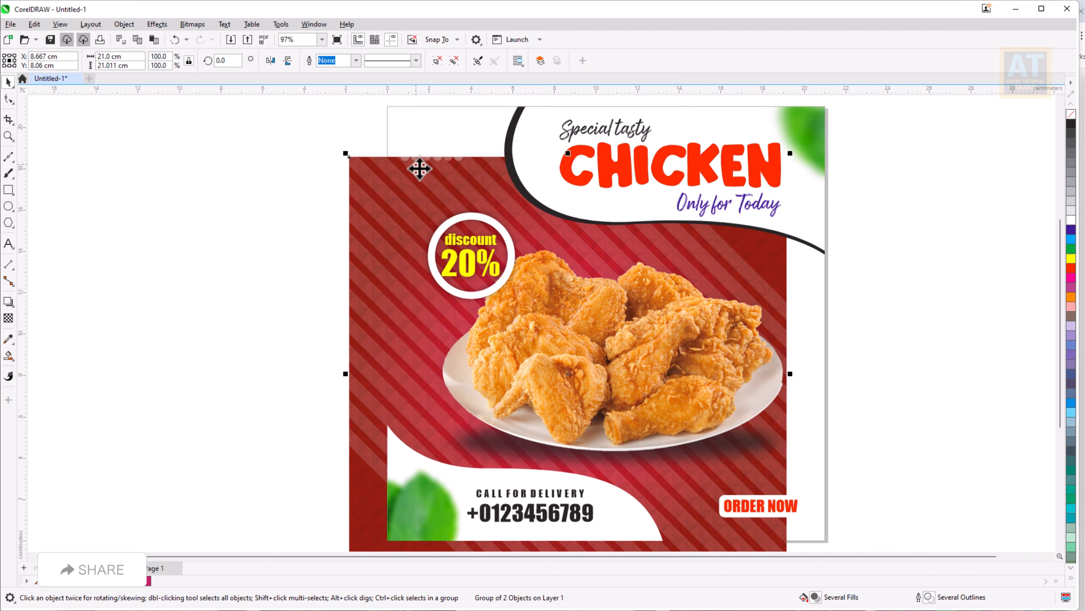
key("ctrl+z")
left_click(454, 61)
left_click(441, 100)
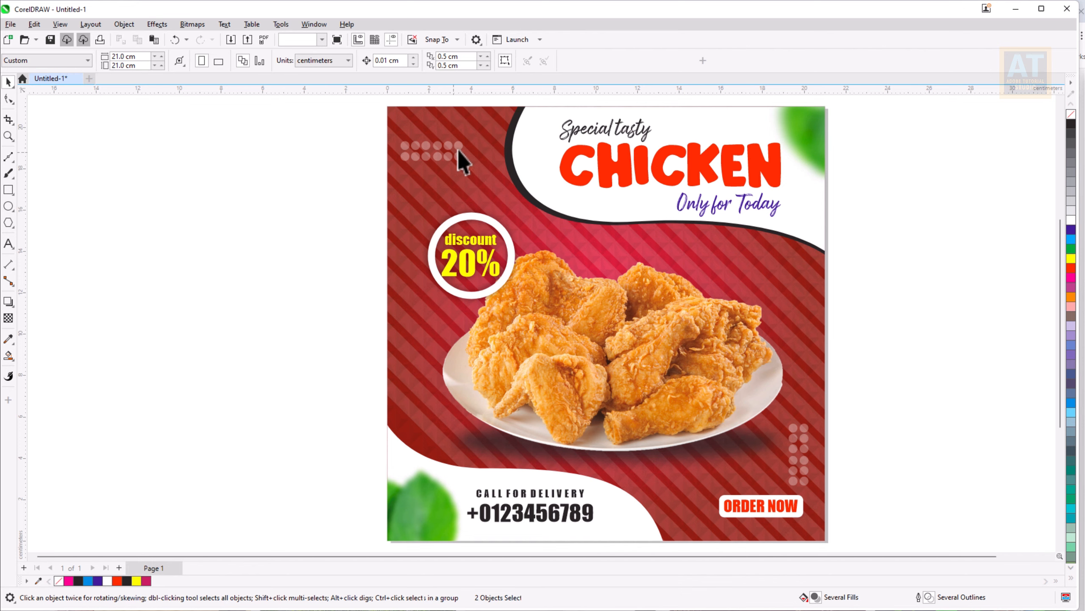
Move the white texture bitmap down about 3 cm to expose the striped background, and undo the trial move of that background
left_click(463, 170)
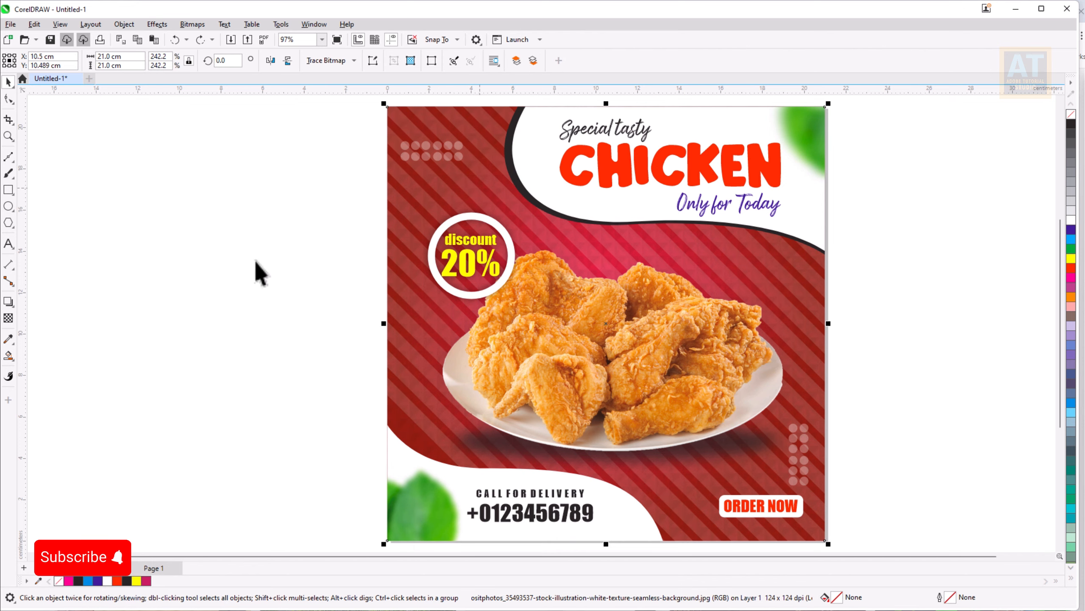
left_click_drag(485, 149, 495, 211)
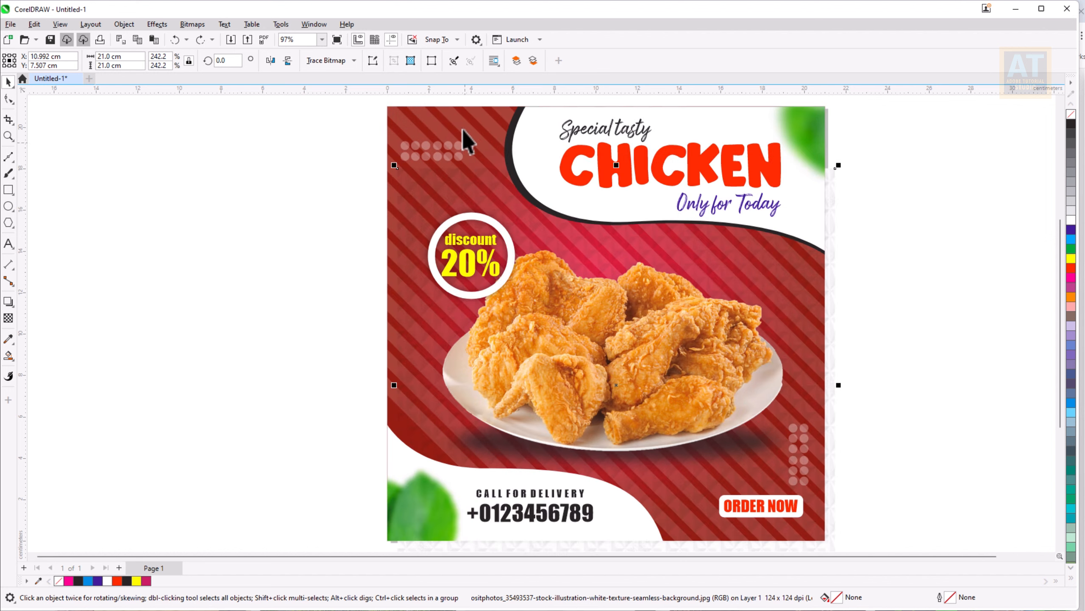
left_click(463, 125)
left_click_drag(463, 125, 474, 151)
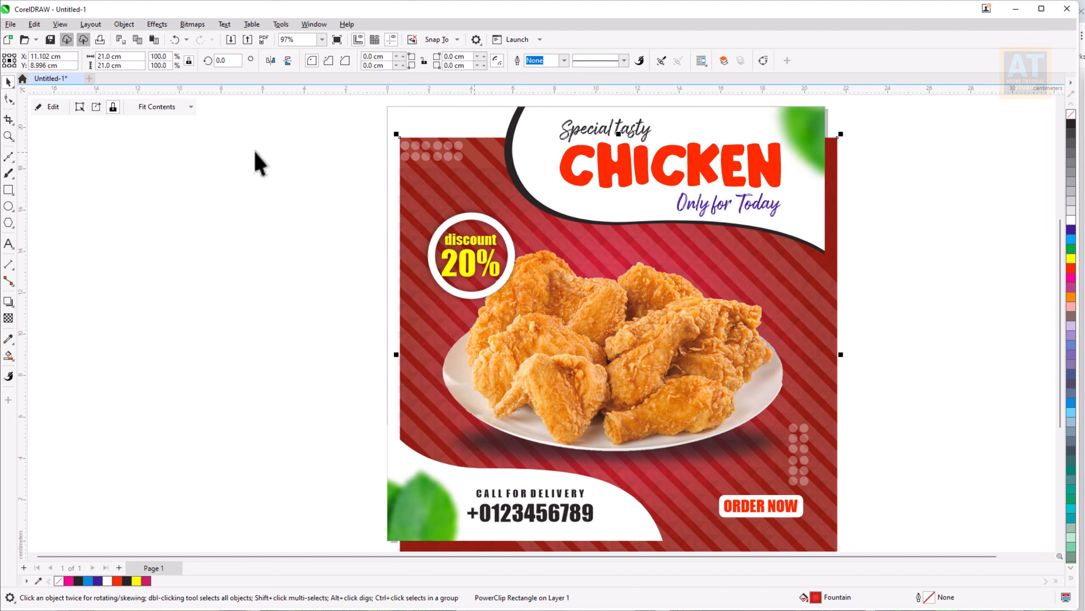
key("ctrl+z")
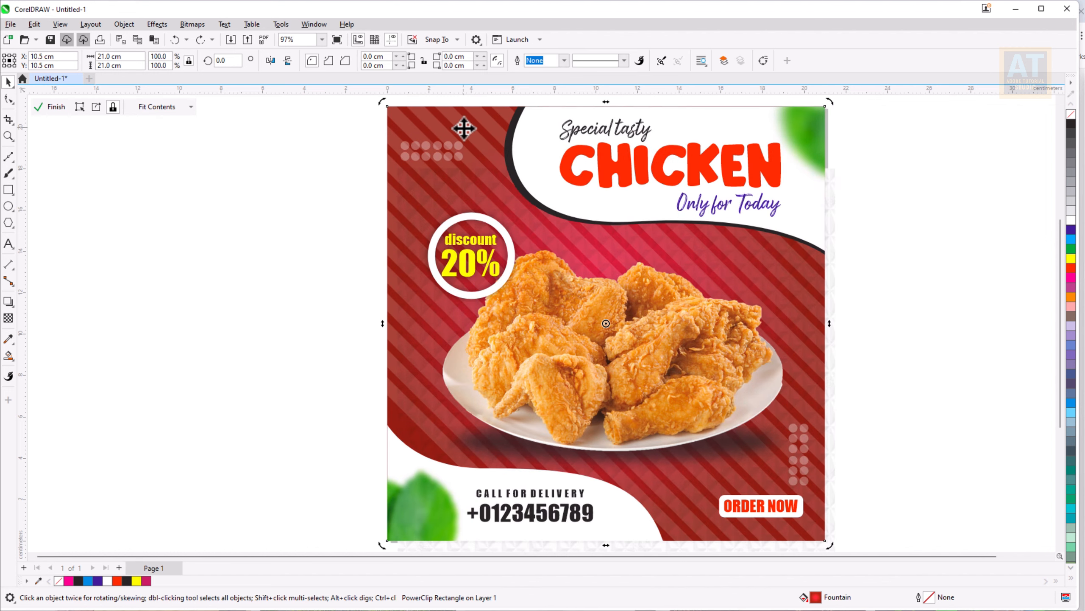
Edit the background's PowerClip contents, set the diagonal stripes' transparency to 94, and finish editing
double_click(463, 126)
scroll(487, 276, "down", 3)
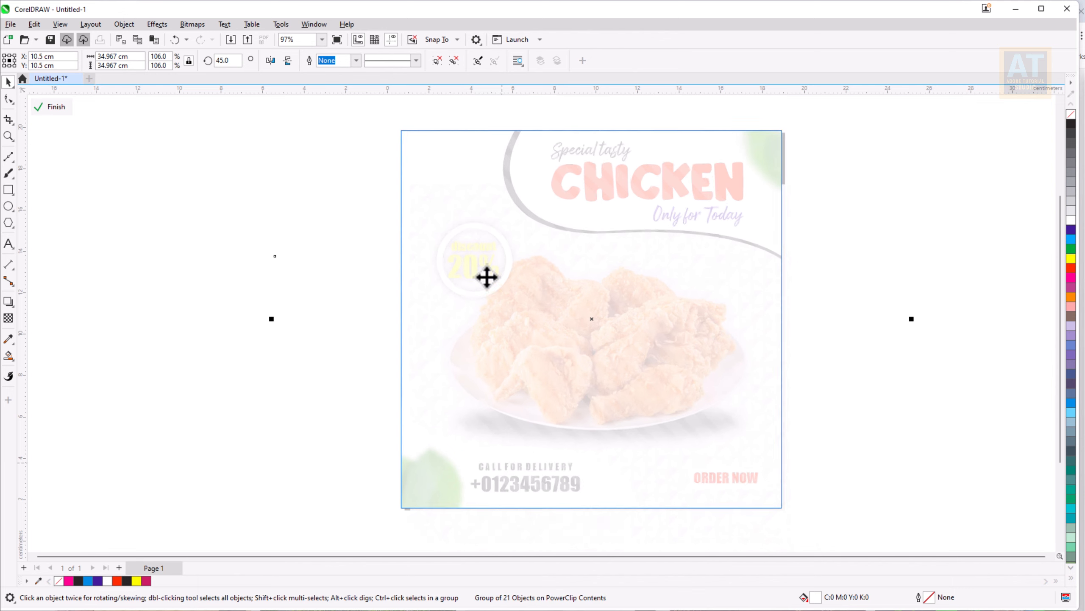
left_click(8, 318)
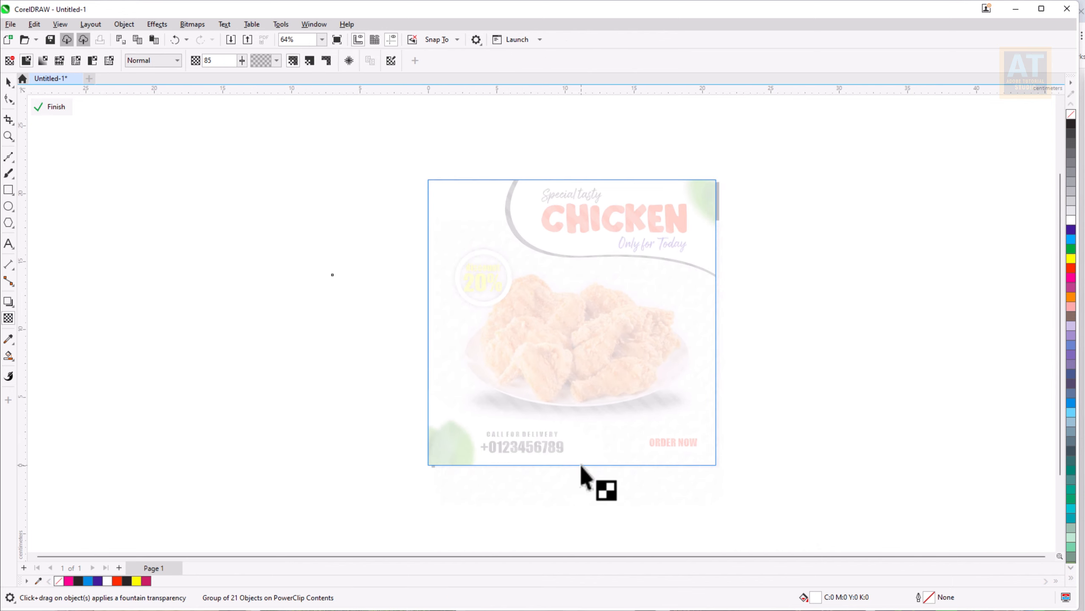
scroll(575, 466, "down", 2)
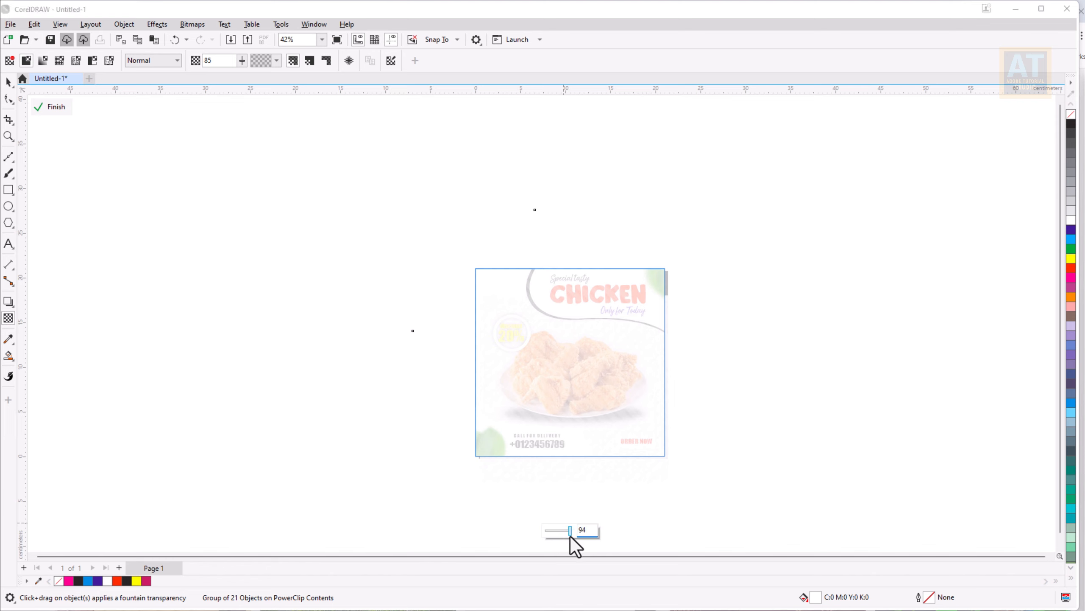
left_click(54, 107)
key("space")
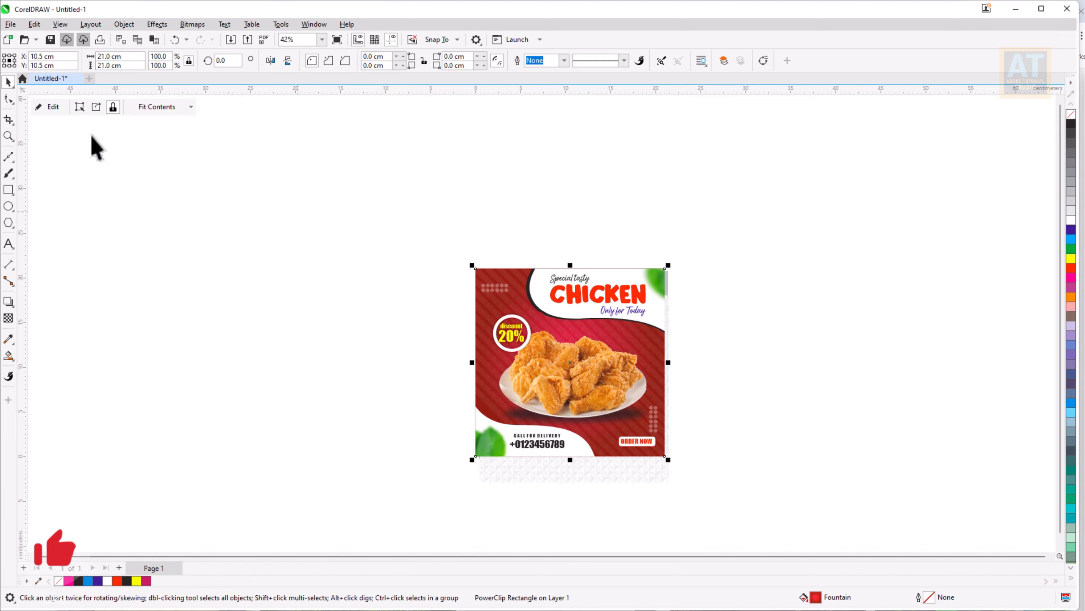
left_click(159, 107)
left_click(165, 123)
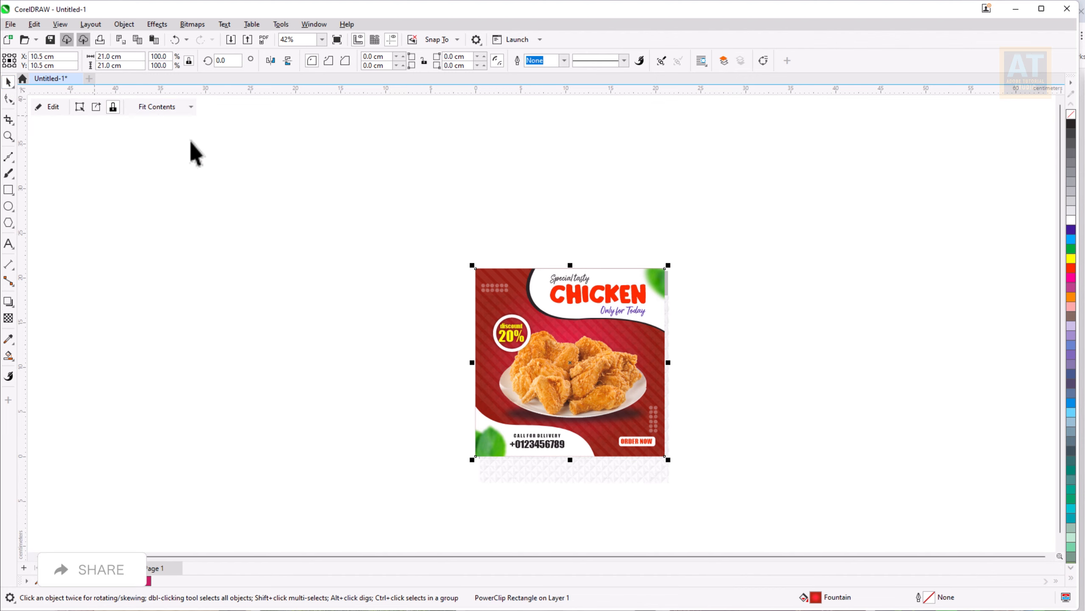
Center the white texture bitmap on the page so it covers the background again
left_click(333, 289)
scroll(600, 353, "up", 2)
left_click(544, 515)
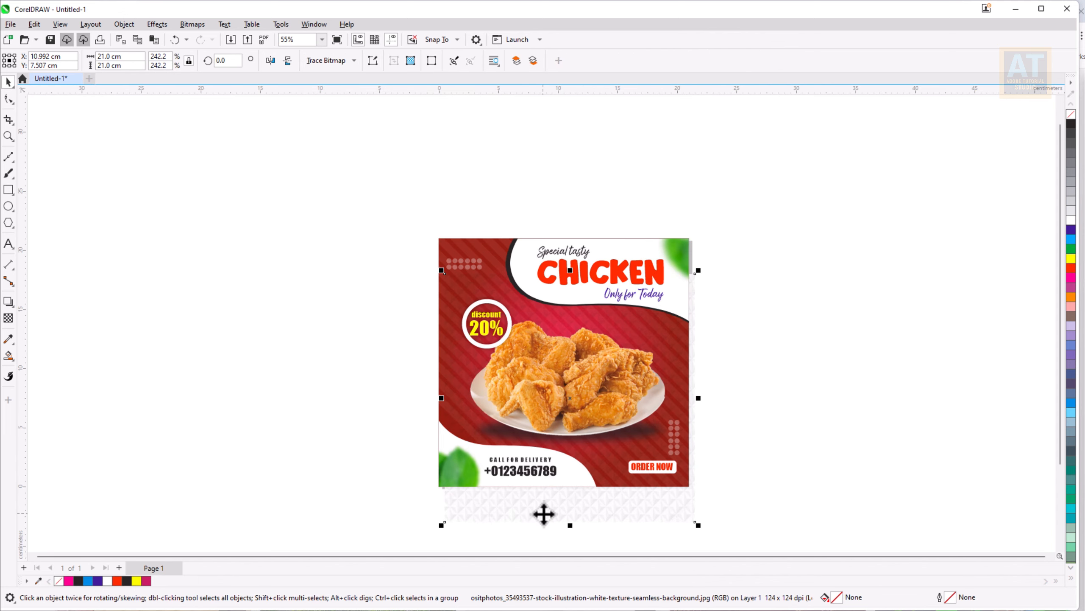
key("p")
scroll(564, 337, "up", 3)
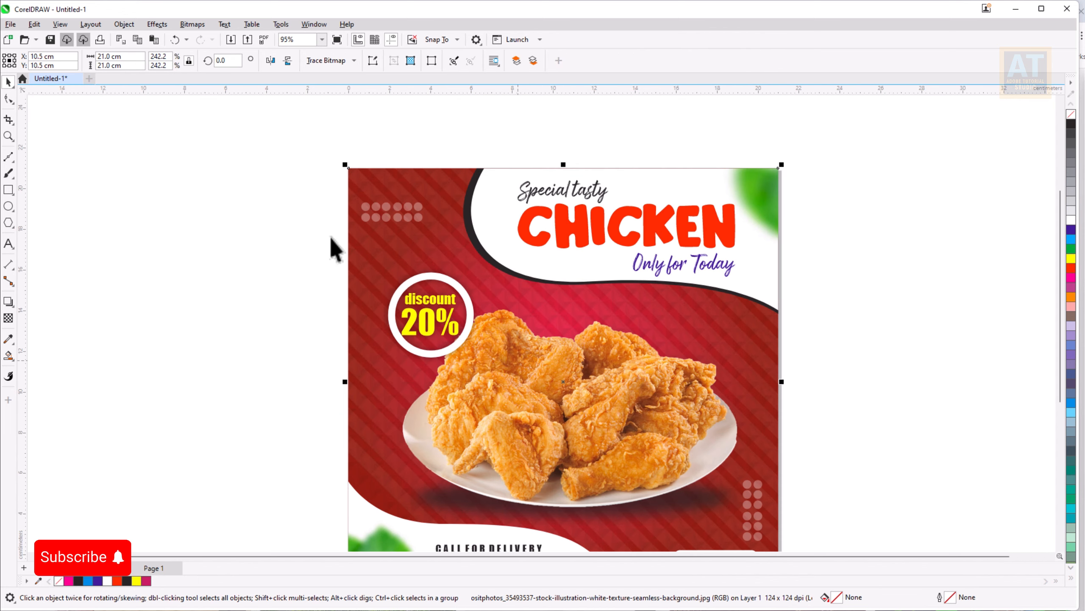
Set the texture bitmap's uniform transparency to 45, keeping the Multiply merge mode
left_click(8, 318)
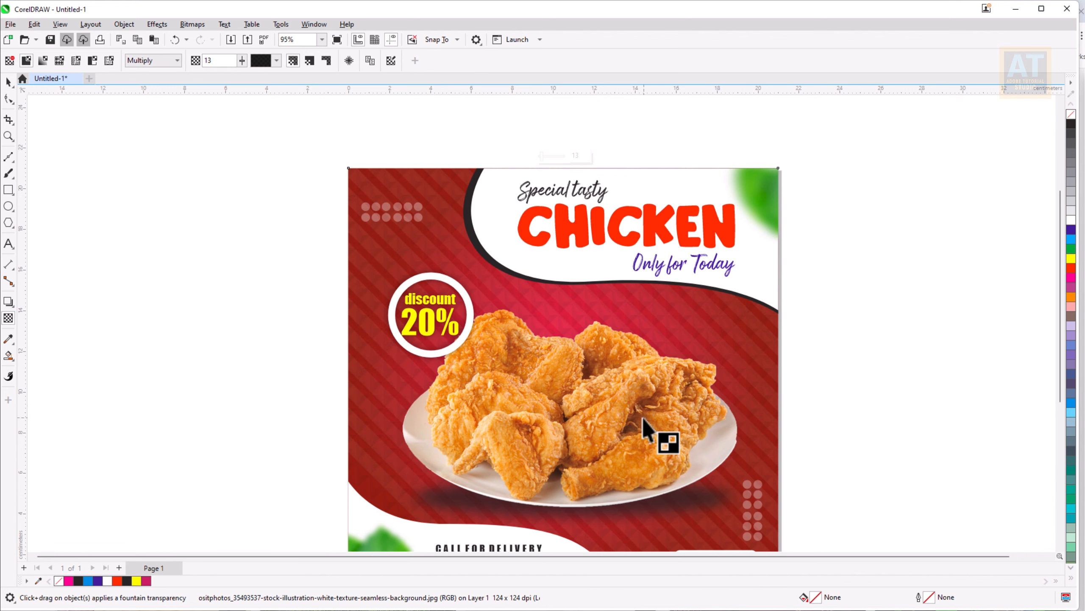
scroll(592, 430, "down", 4)
scroll(574, 537, "up", 1)
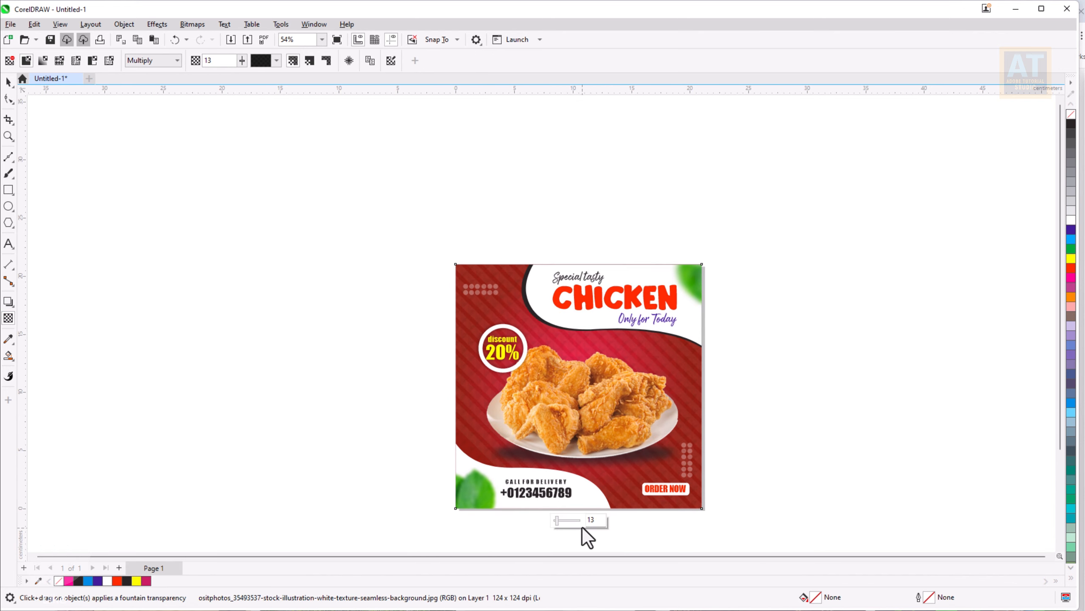
left_click(573, 520)
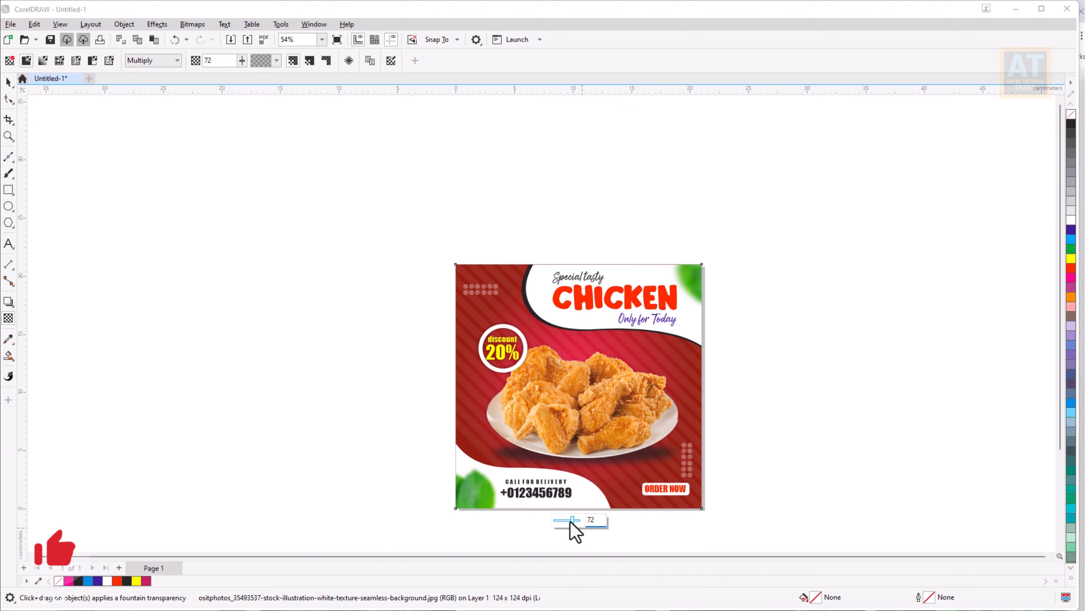
left_click_drag(570, 521, 566, 520)
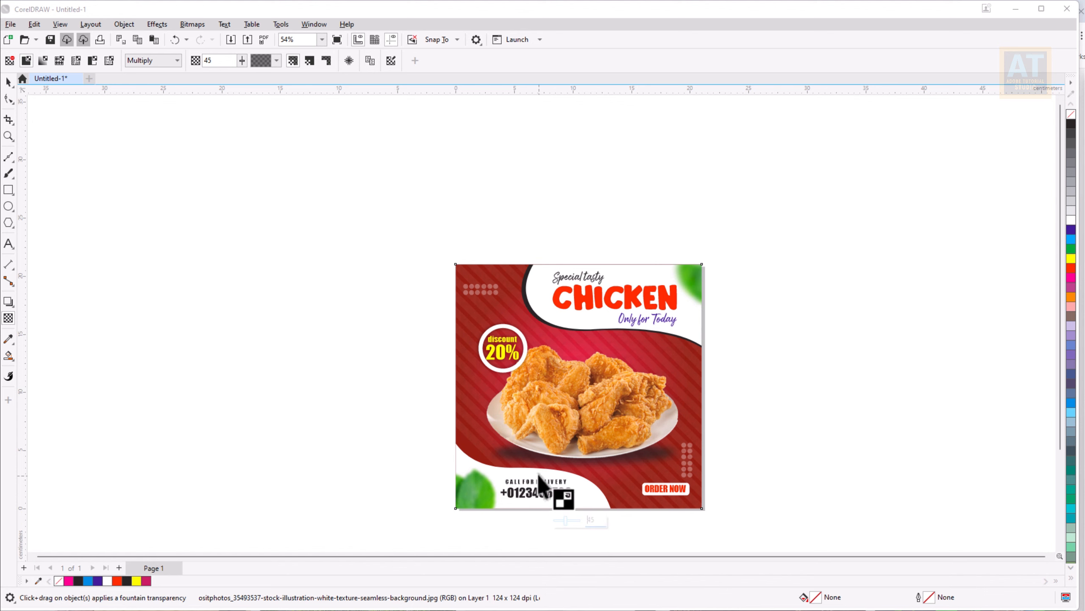
left_click(8, 81)
left_click(225, 240)
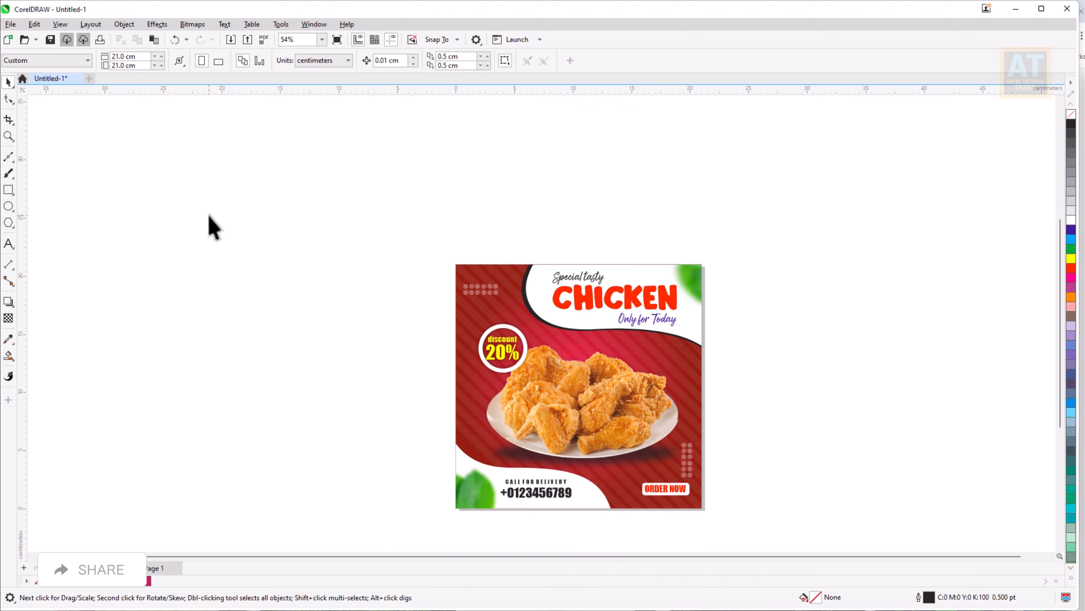
Import hand-drawn-arrow-set_1199-338.jpg at about 4.76 cm square and place it beside the page
key("shift+F4")
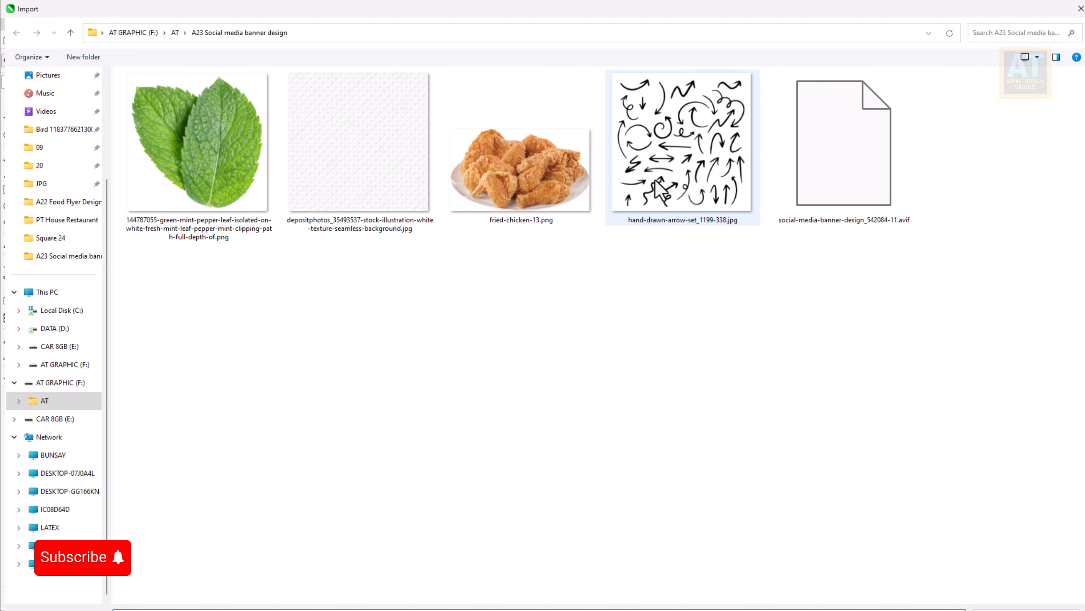
double_click(655, 183)
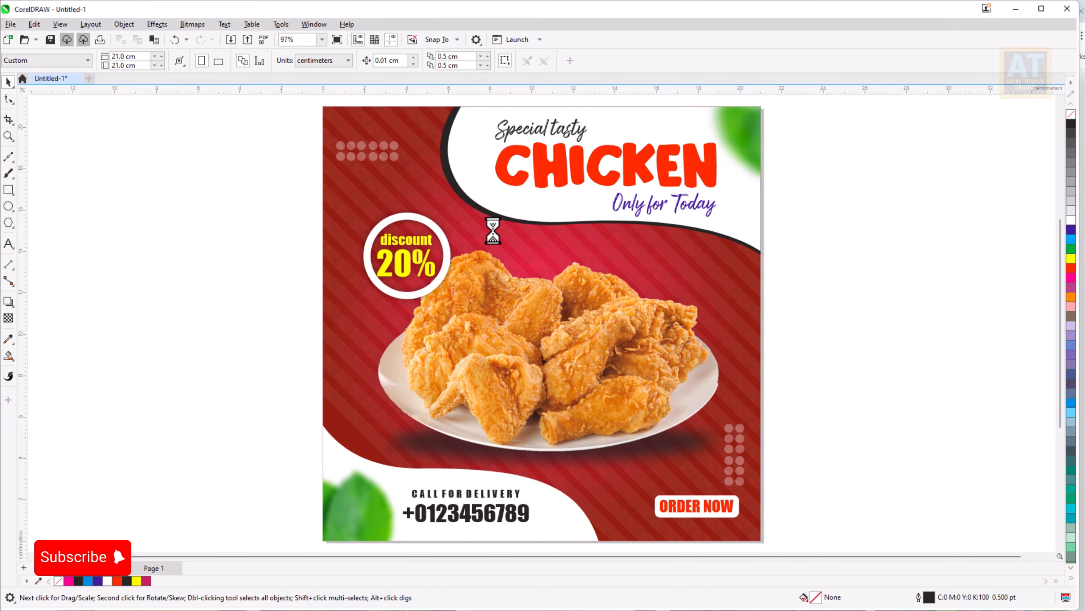
left_click_drag(246, 215, 345, 314)
left_click_drag(284, 240, 222, 245)
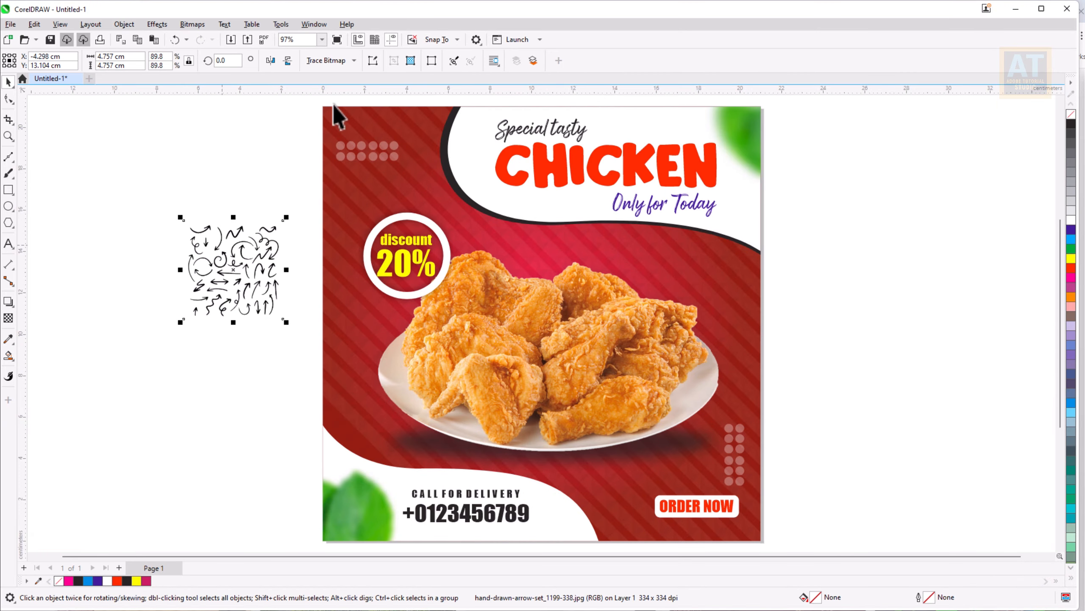
Outline-trace the arrow bitmap as Line Art, move the traced arrows below it, and delete the original bitmap
left_click(353, 61)
mouse_move(356, 100)
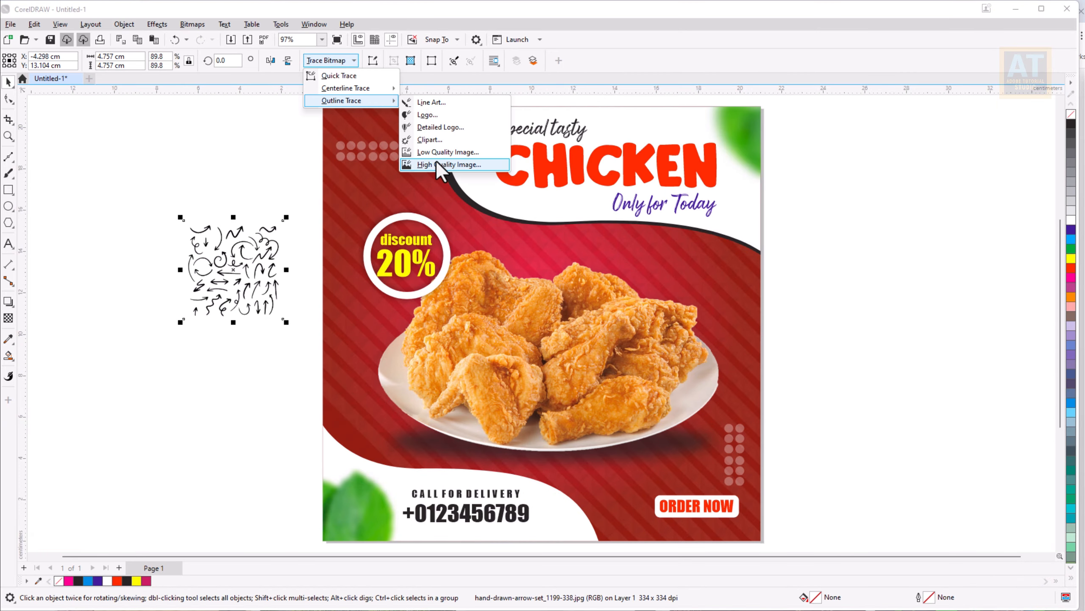
left_click(429, 103)
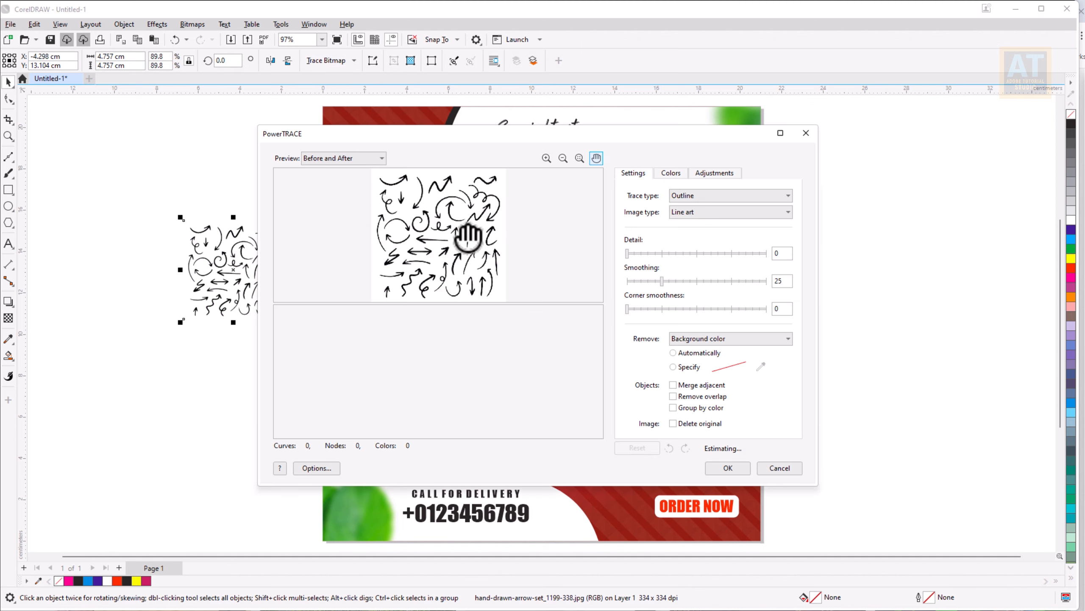
left_click(728, 468)
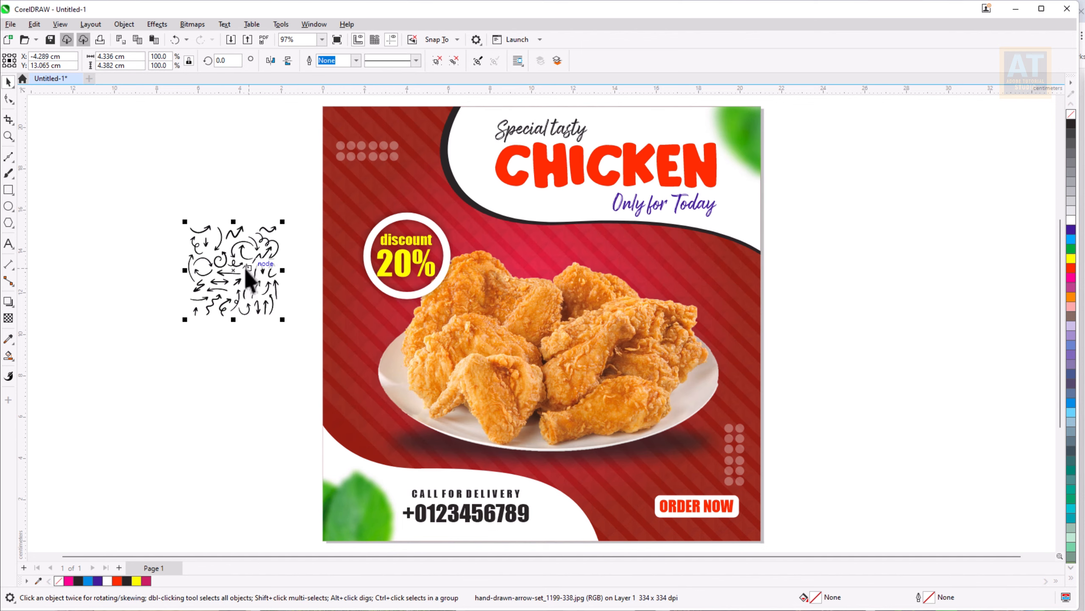
left_click_drag(245, 266, 230, 372)
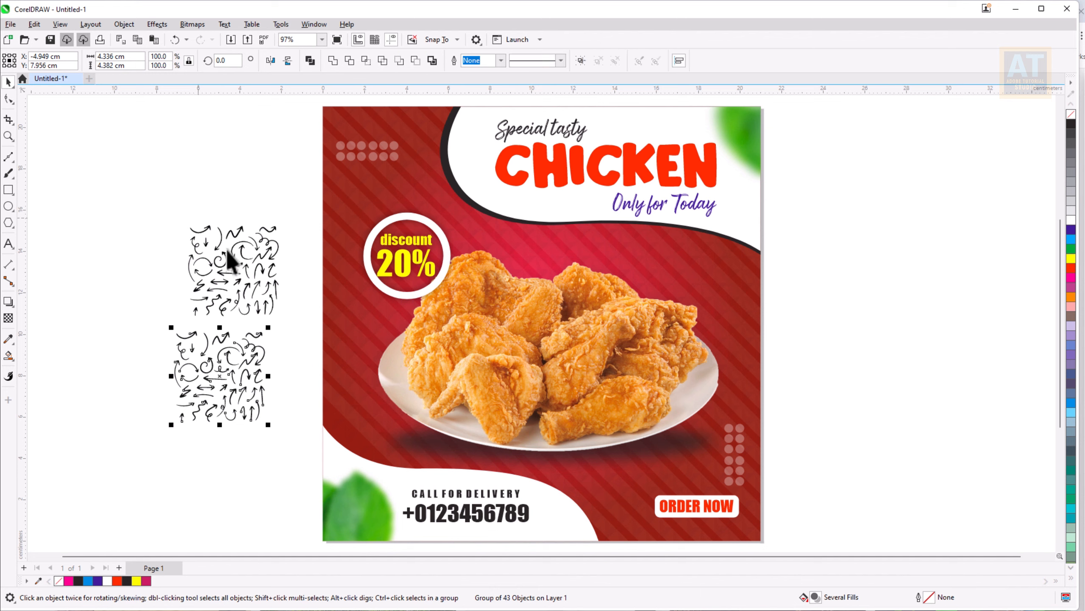
left_click(257, 269)
key("Delete")
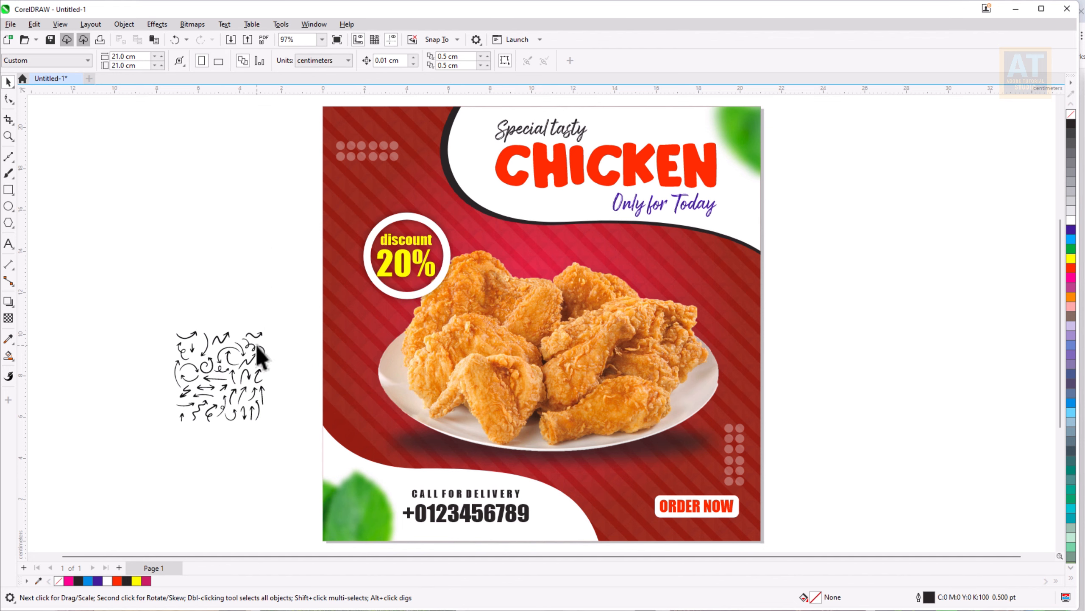
Place a curly arrow from the set above "ORDER NOW" at about 1.79 × 2.09 cm and fill it white
mouse_move(259, 346)
left_mouse_down()
mouse_move(697, 414)
mouse_move(673, 459)
mouse_move(702, 495)
left_mouse_up()
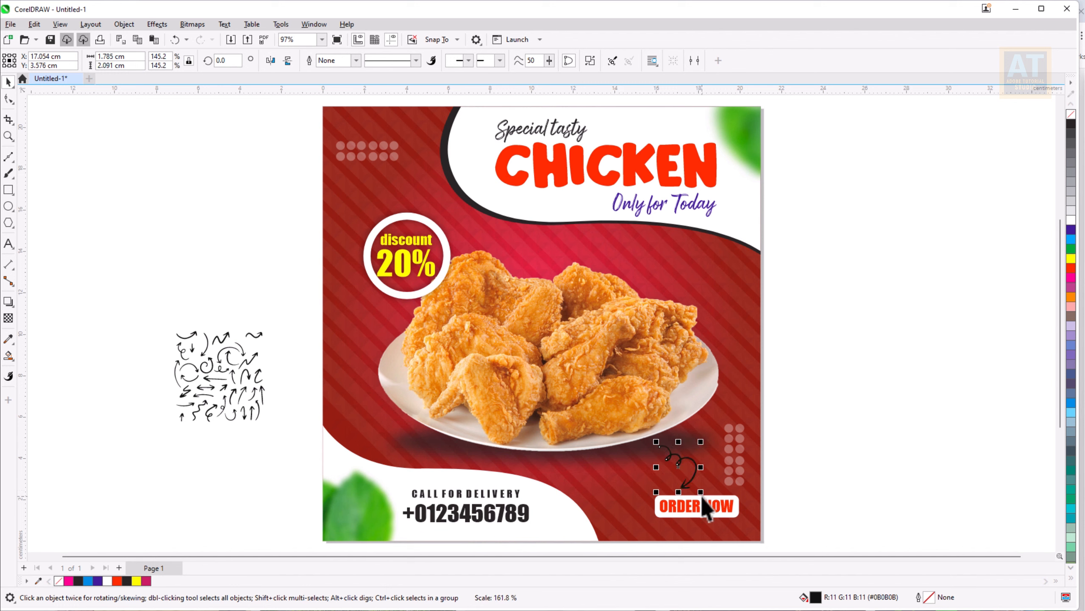
left_click(1071, 220)
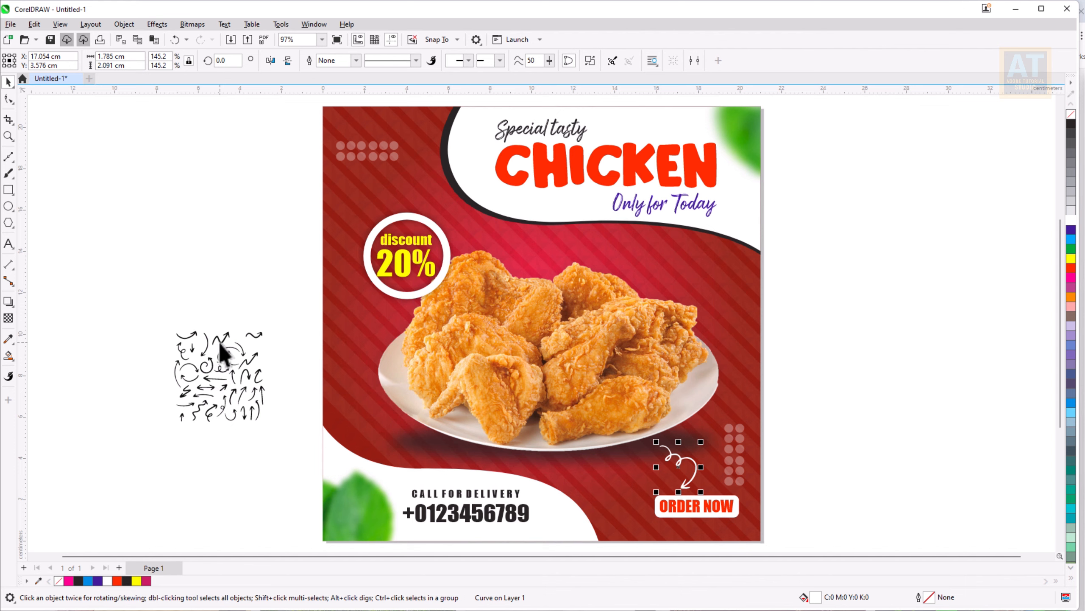
Place a looped arrow, about 1.07 × 2.52 cm, below the discount badge, fill it white and rotate it to point at the badge
mouse_move(210, 418)
left_mouse_down()
mouse_move(379, 319)
mouse_move(369, 323)
mouse_move(408, 378)
mouse_move(429, 351)
left_mouse_up()
scroll(382, 330, "up", 3)
left_click(388, 310)
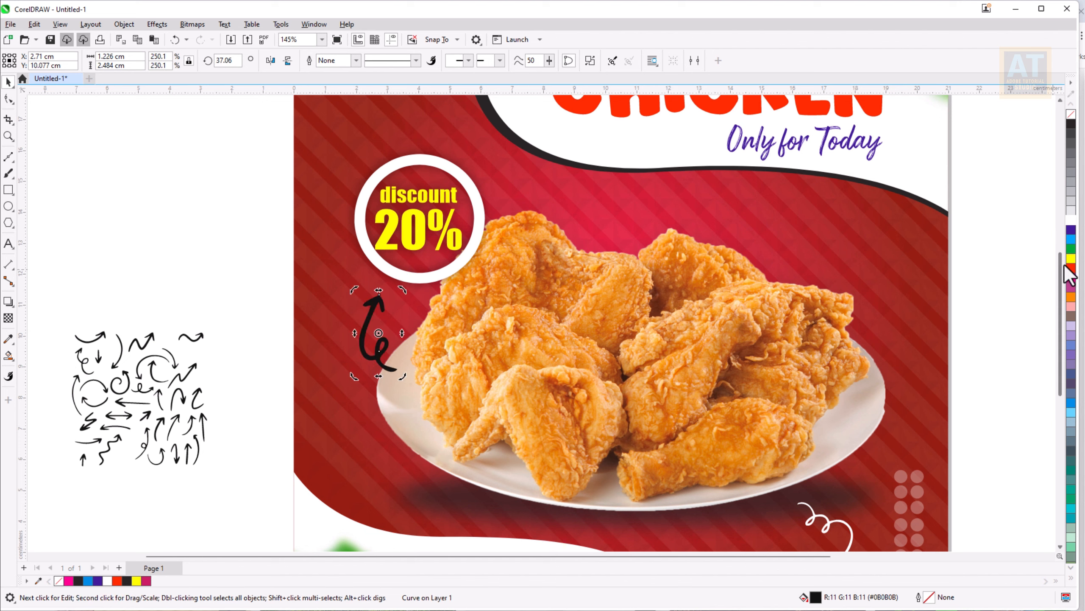
left_click(1075, 218)
left_click_drag(375, 301, 370, 307)
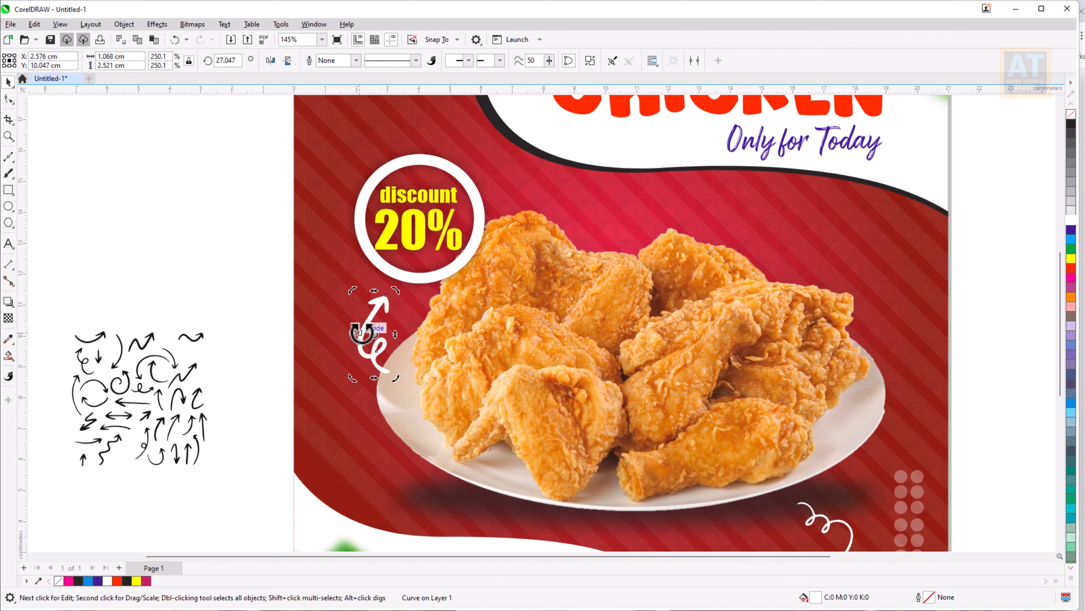
left_click(363, 335)
left_click_drag(363, 344, 359, 324)
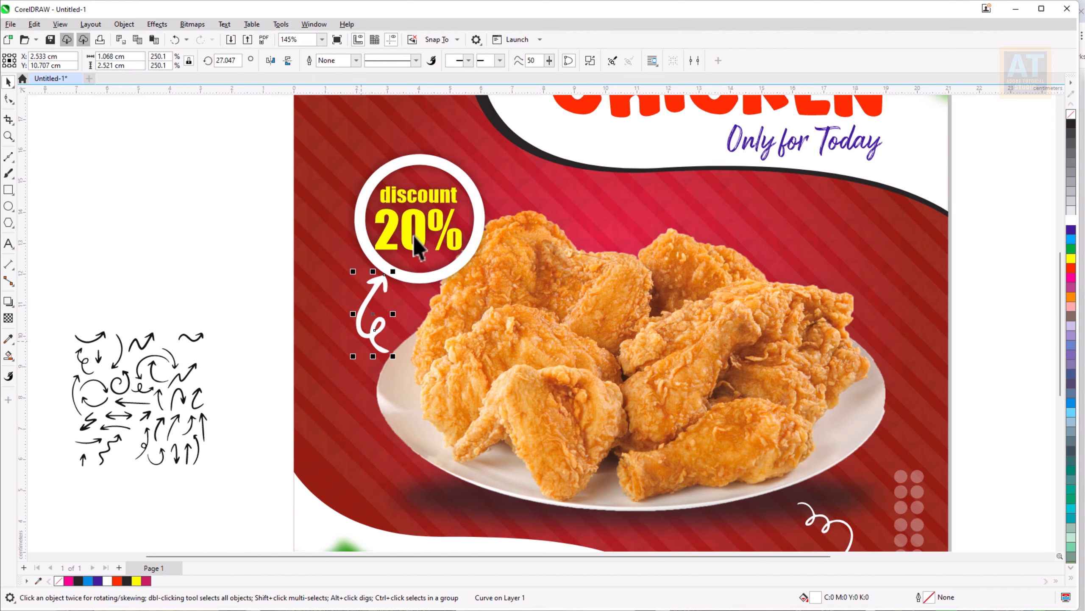
Move the discount badge higher above the looped arrow and delete the leftover traced arrow set beside the page
left_click(423, 233)
left_click_drag(423, 233, 419, 198)
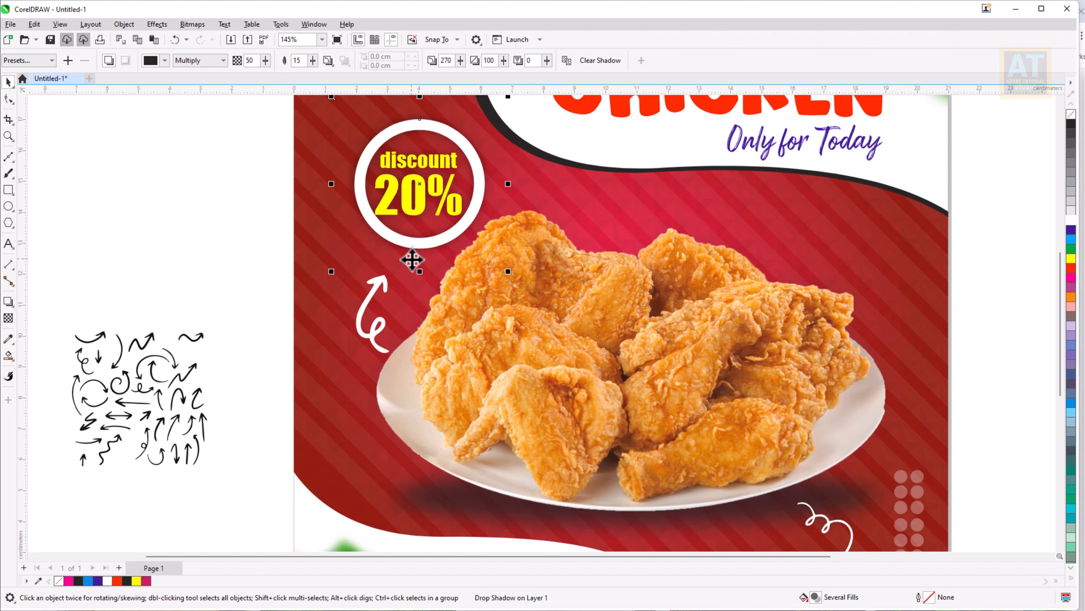
key("F4")
left_click_drag(190, 280, 357, 468)
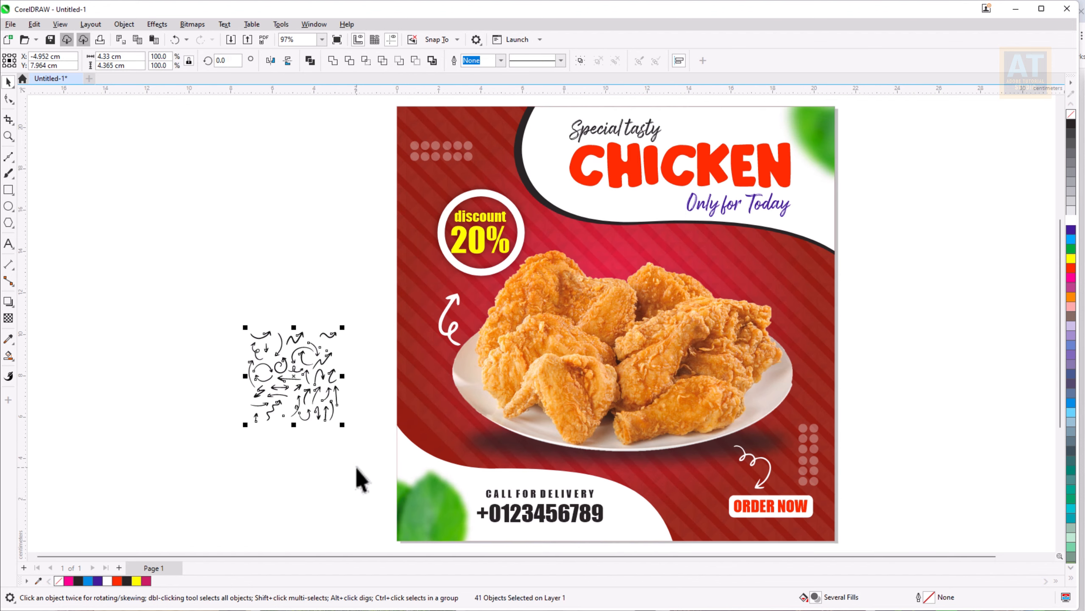
key("Delete")
Move the white looped arrow up to about X 2.73, Y 11.64 cm, so it points at the discount badge from just below
left_click(450, 332)
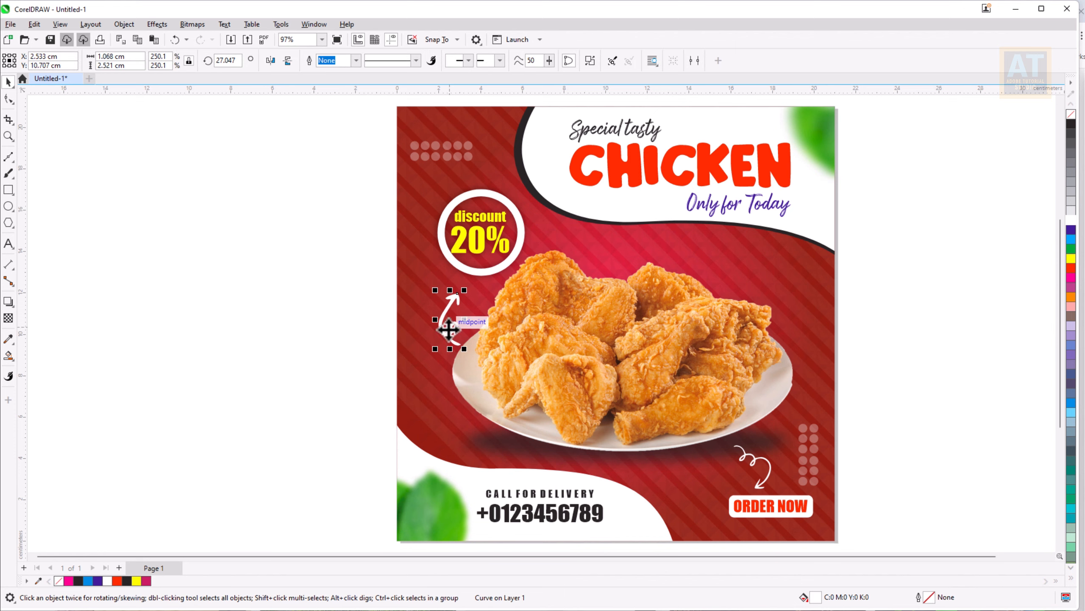
left_click_drag(454, 326, 457, 309)
scroll(458, 309, "down", 1)
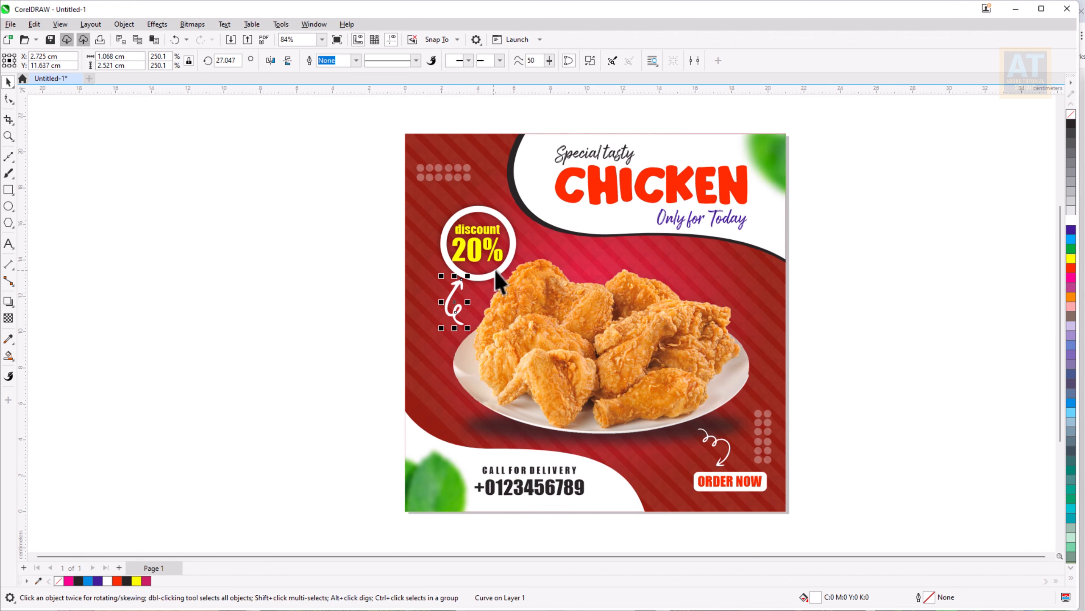
Apply a uniform transparency of 81 to the black curve bordering the white title shape inside its PowerClip
left_click(509, 201)
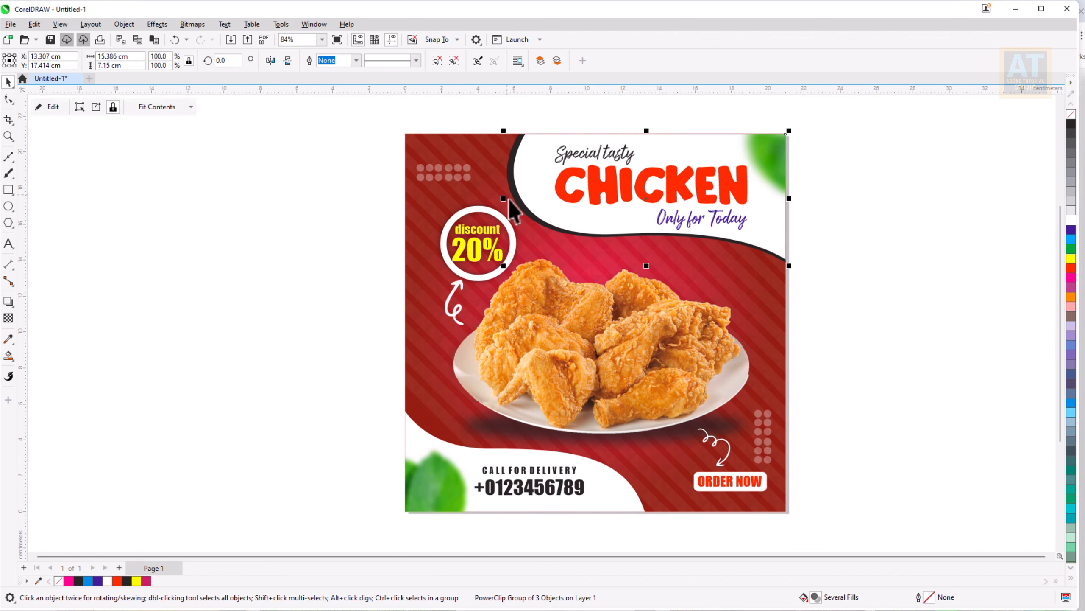
left_click(456, 68)
left_click(521, 150)
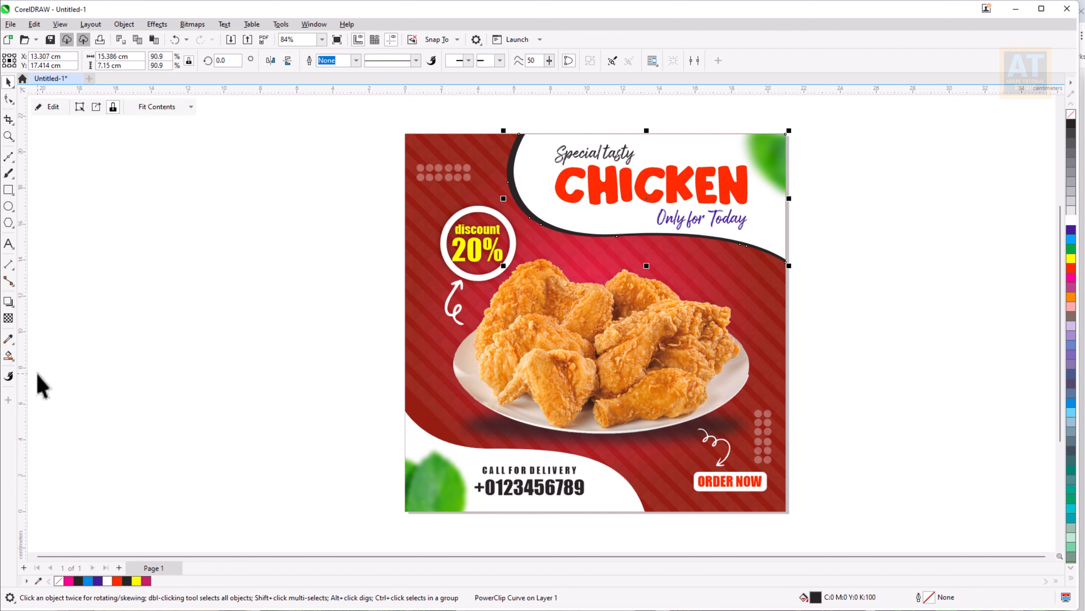
left_click(8, 318)
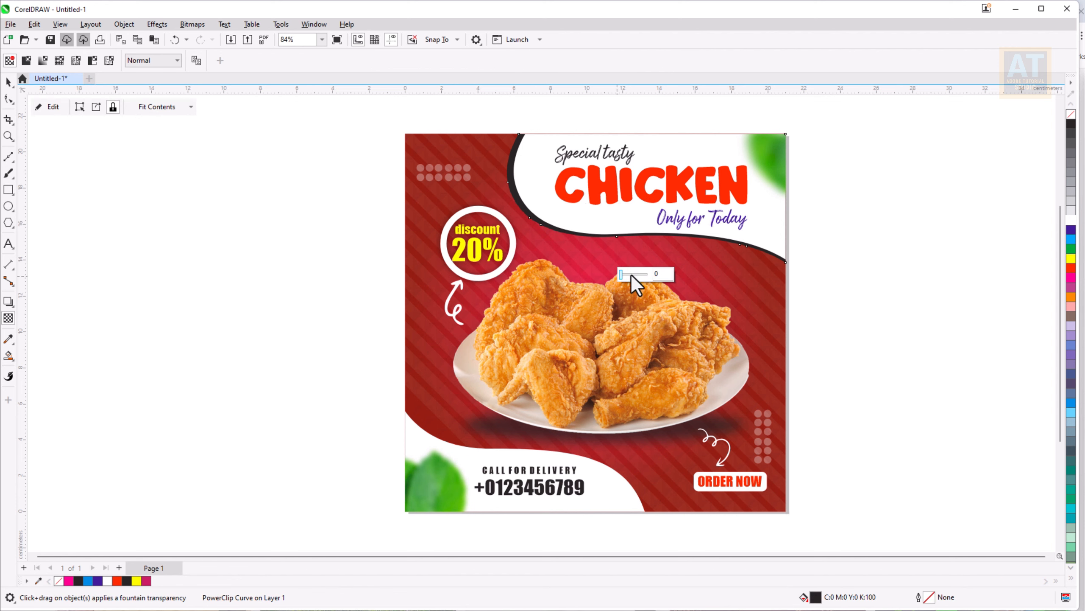
left_click_drag(633, 276, 643, 277)
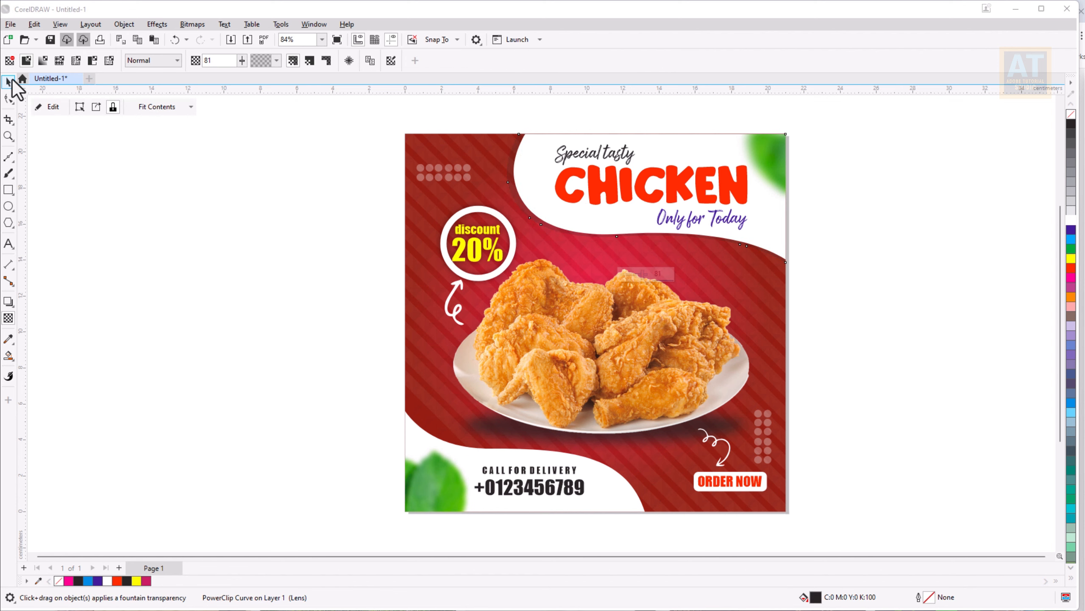